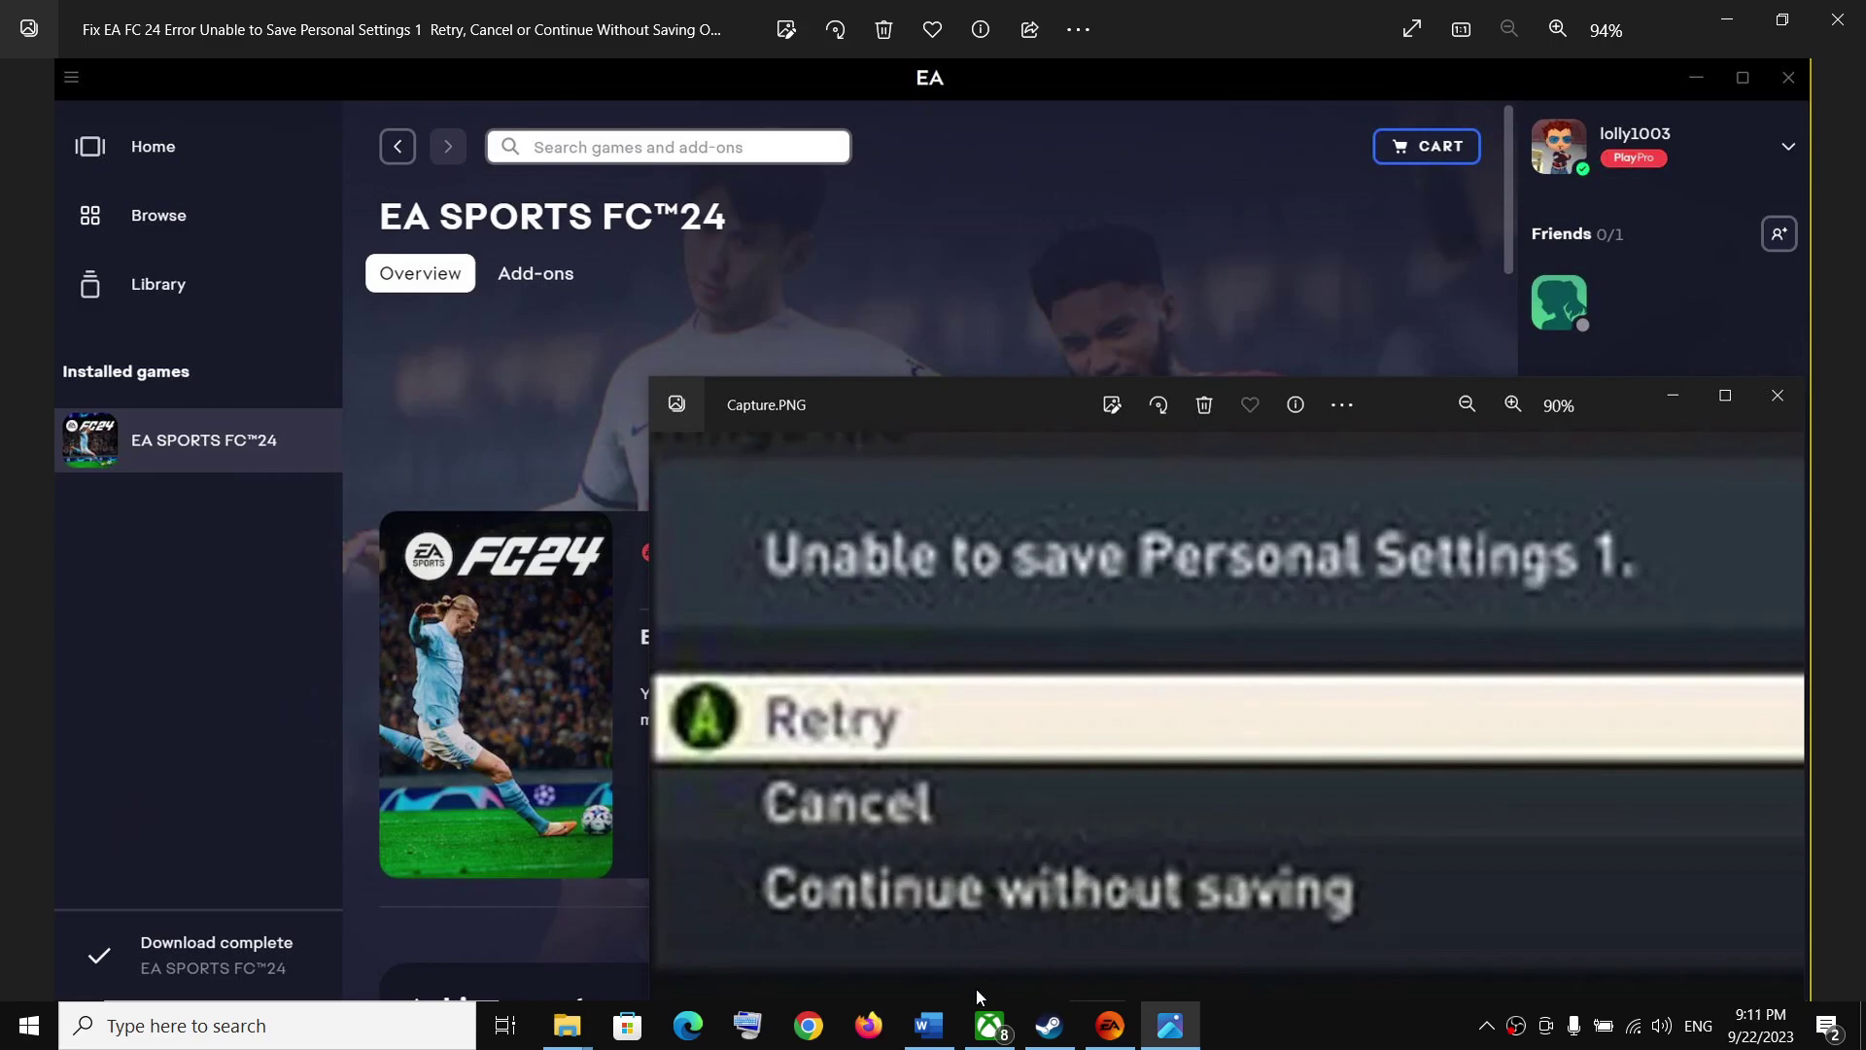
Switch to the Word troubleshooting document, read its Step 1 instruction, and minimize the document.
{"action": "left_click", "coordinate": [928, 1026]}
{"action": "scroll", "coordinate": [734, 547], "scroll_direction": "down", "scroll_amount": 2}
{"action": "scroll", "coordinate": [734, 547], "scroll_direction": "down", "scroll_amount": 2}
{"action": "scroll", "coordinate": [733, 545], "scroll_direction": "up", "scroll_amount": 1}
{"action": "left_click_drag", "start_coordinate": [512, 456], "coordinate": [459, 556]}
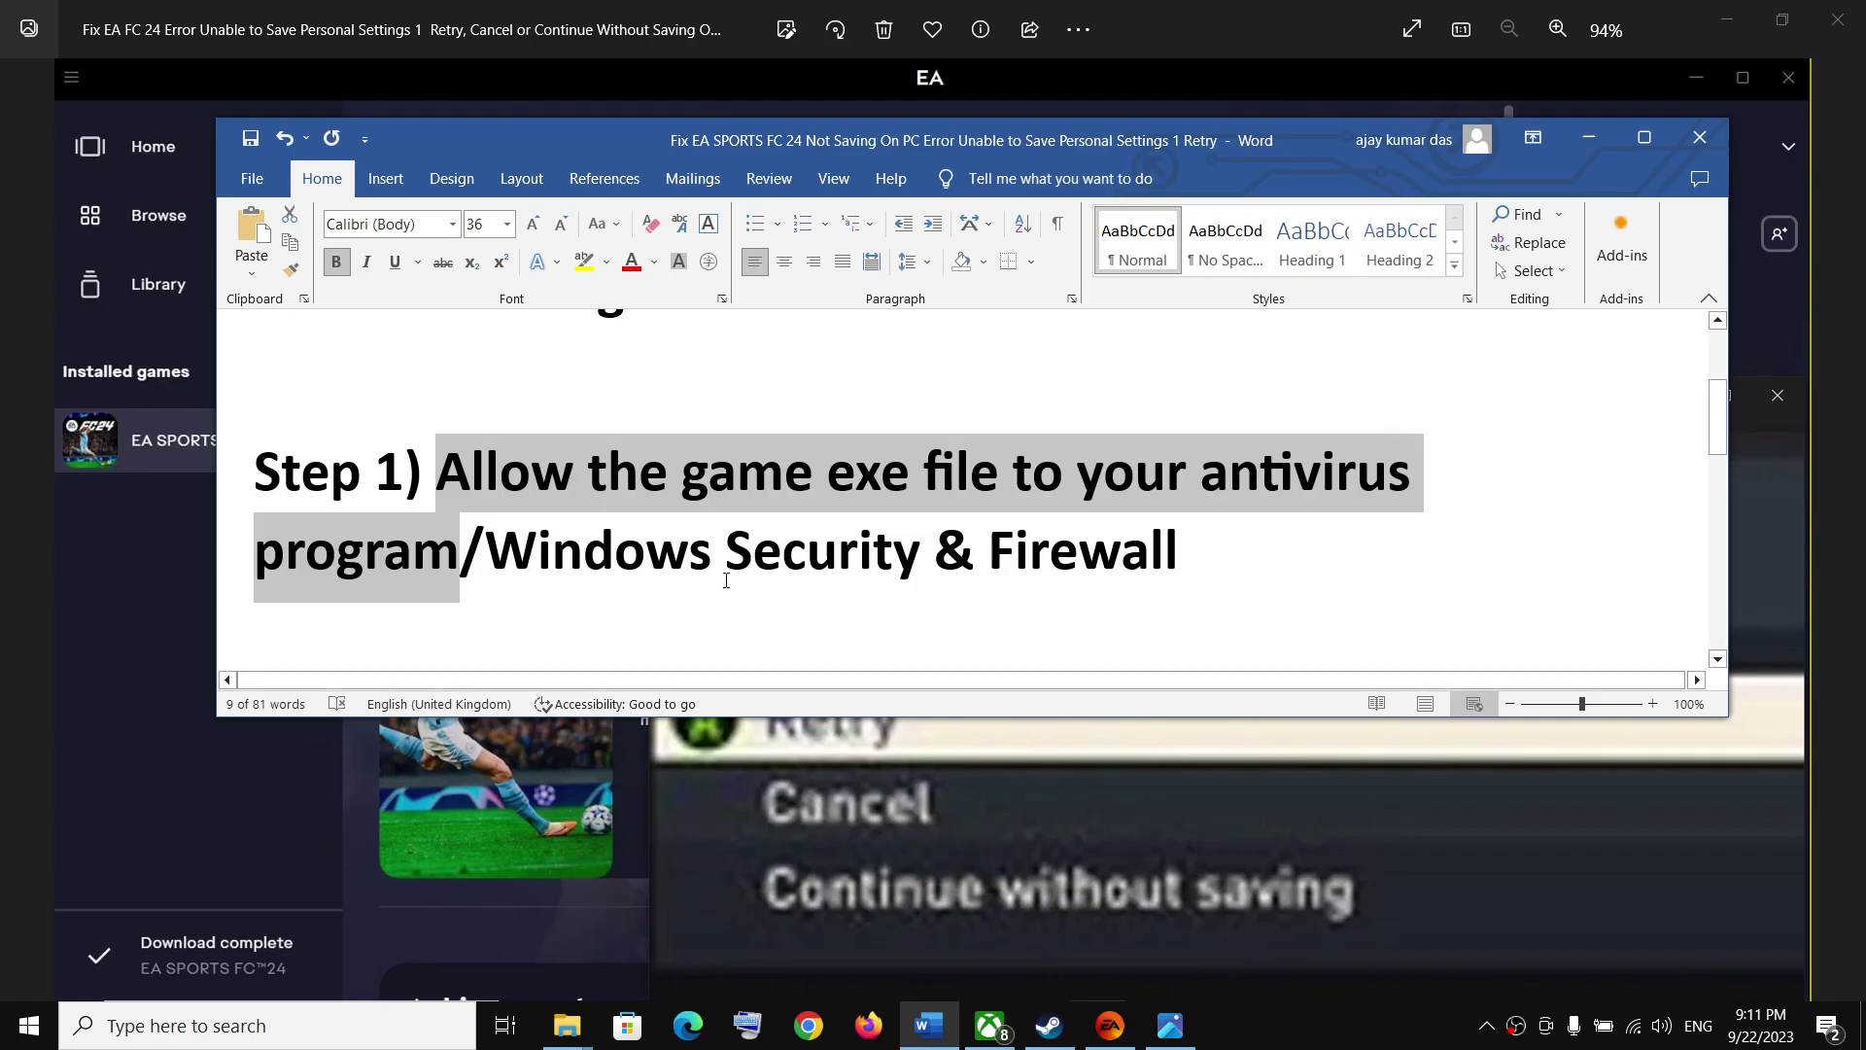
{"action": "left_click_drag", "start_coordinate": [486, 551], "coordinate": [855, 551]}
{"action": "left_click", "coordinate": [1589, 137]}
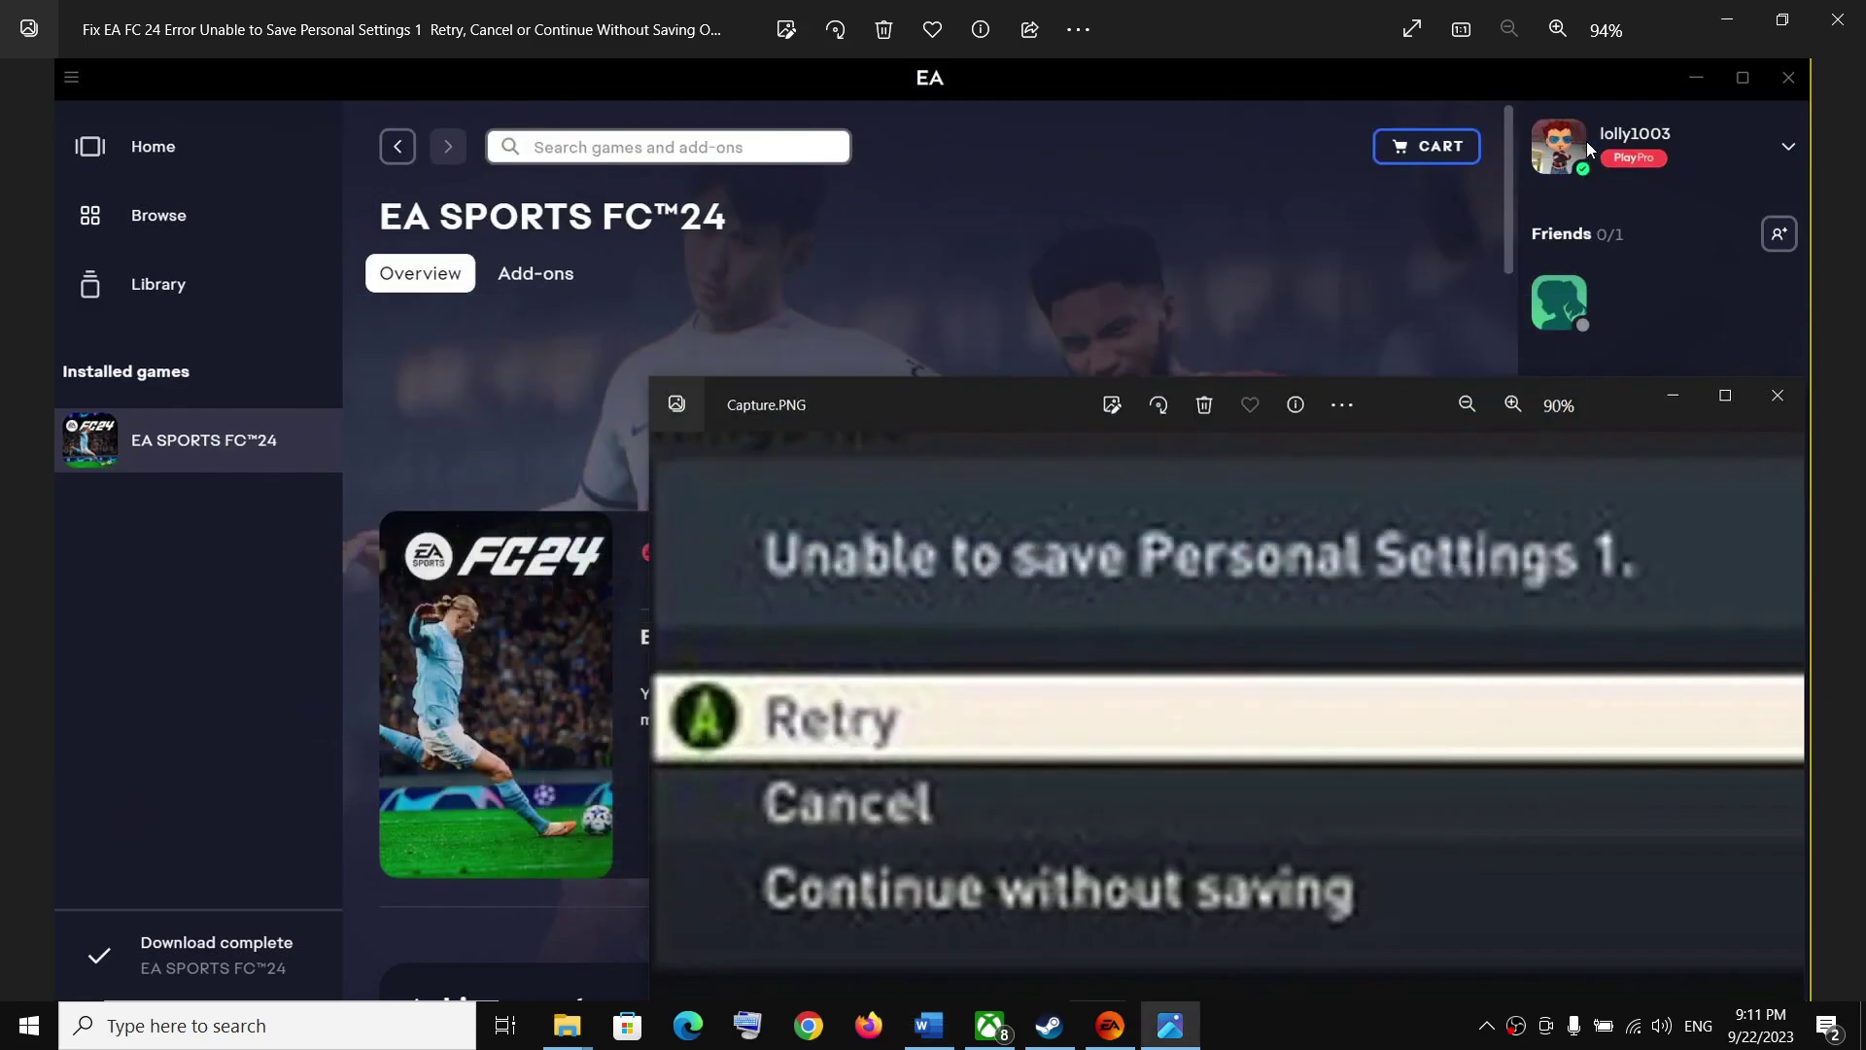
Open Windows Security's ransomware protection from the Windows settings and go to the list of apps allowed through Controlled folder access.
{"action": "key", "text": "super+i"}
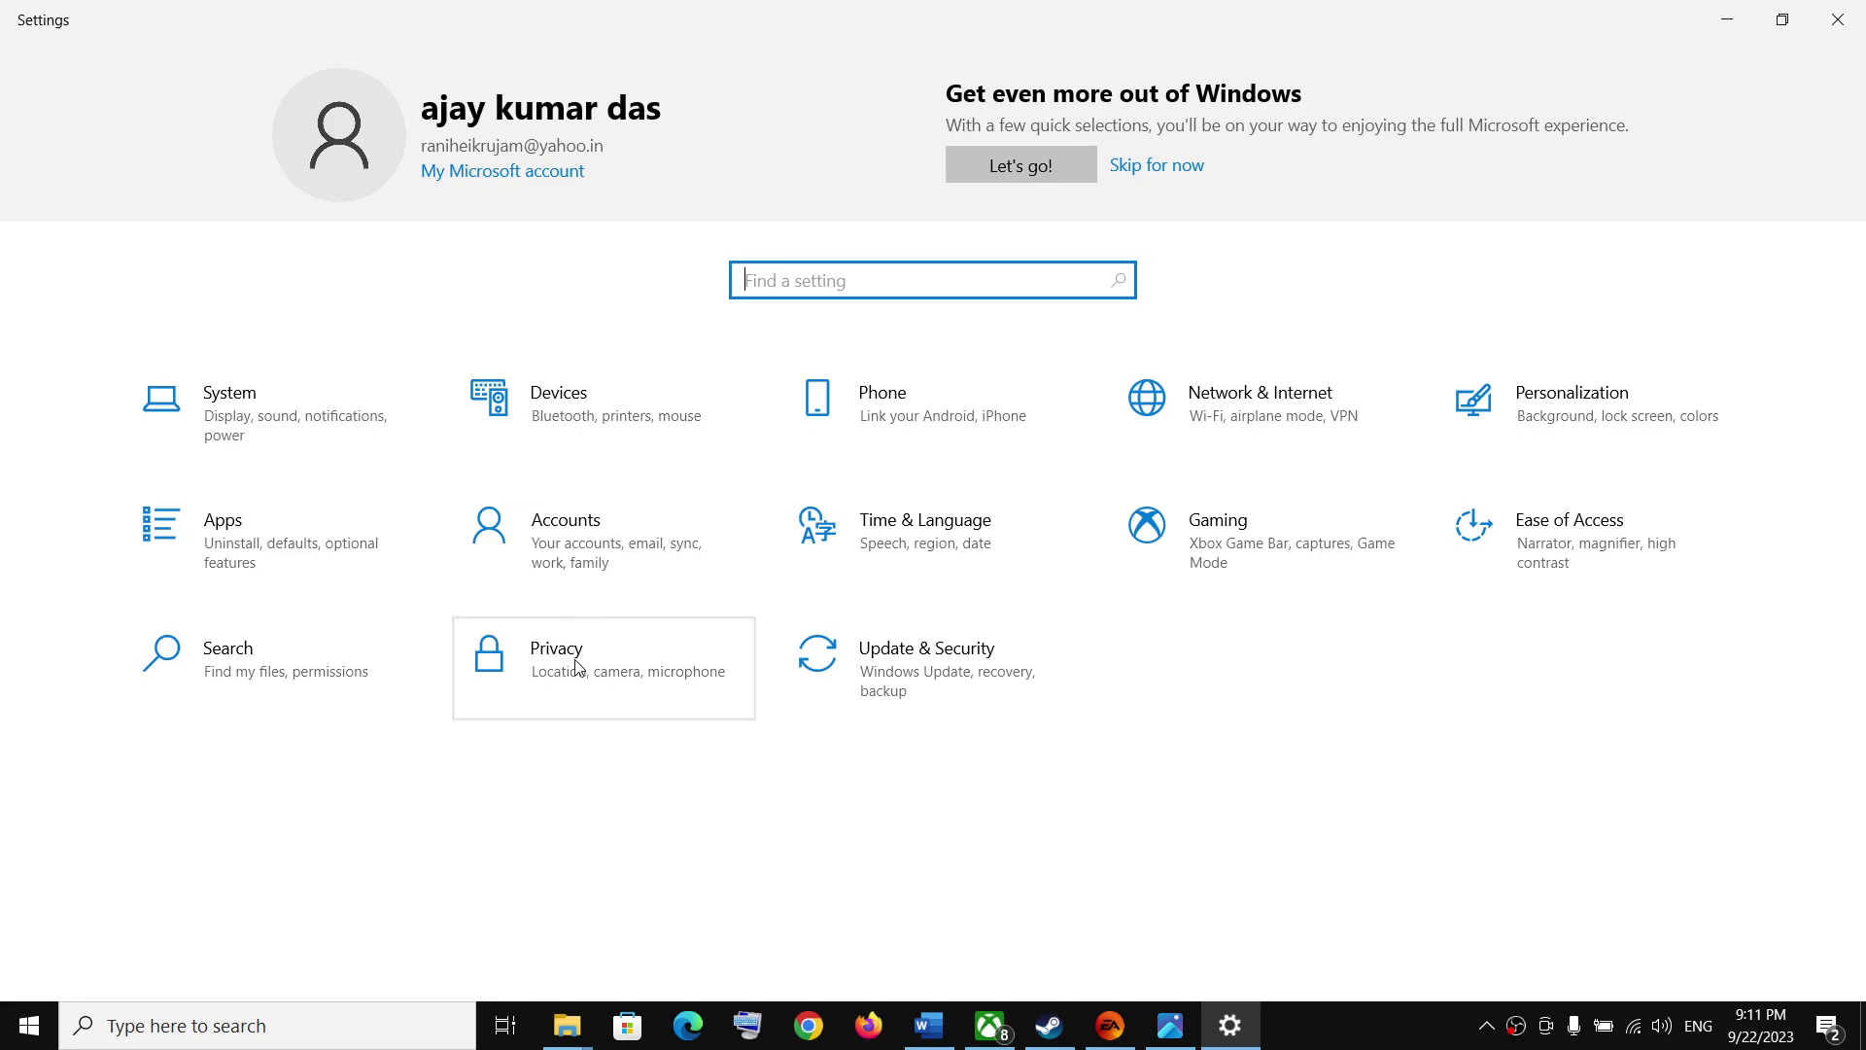
{"action": "left_click", "coordinate": [955, 670]}
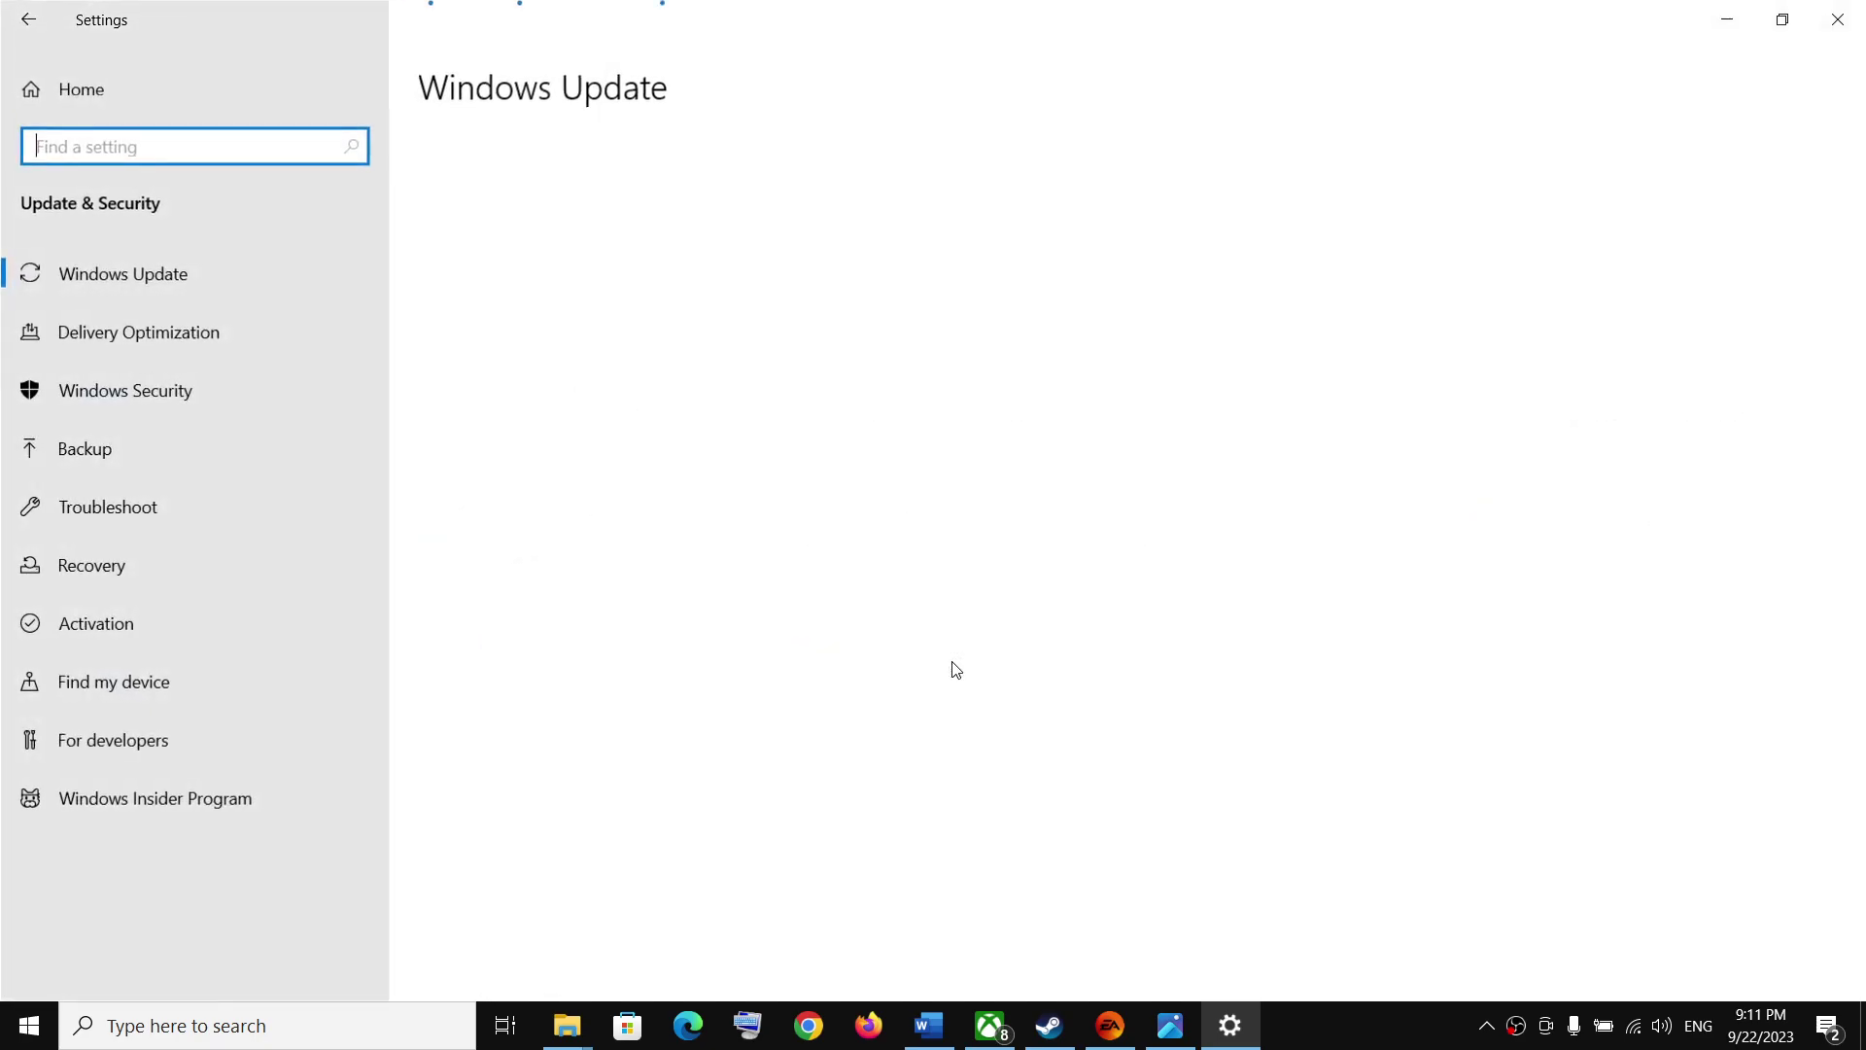
{"action": "left_click", "coordinate": [115, 395]}
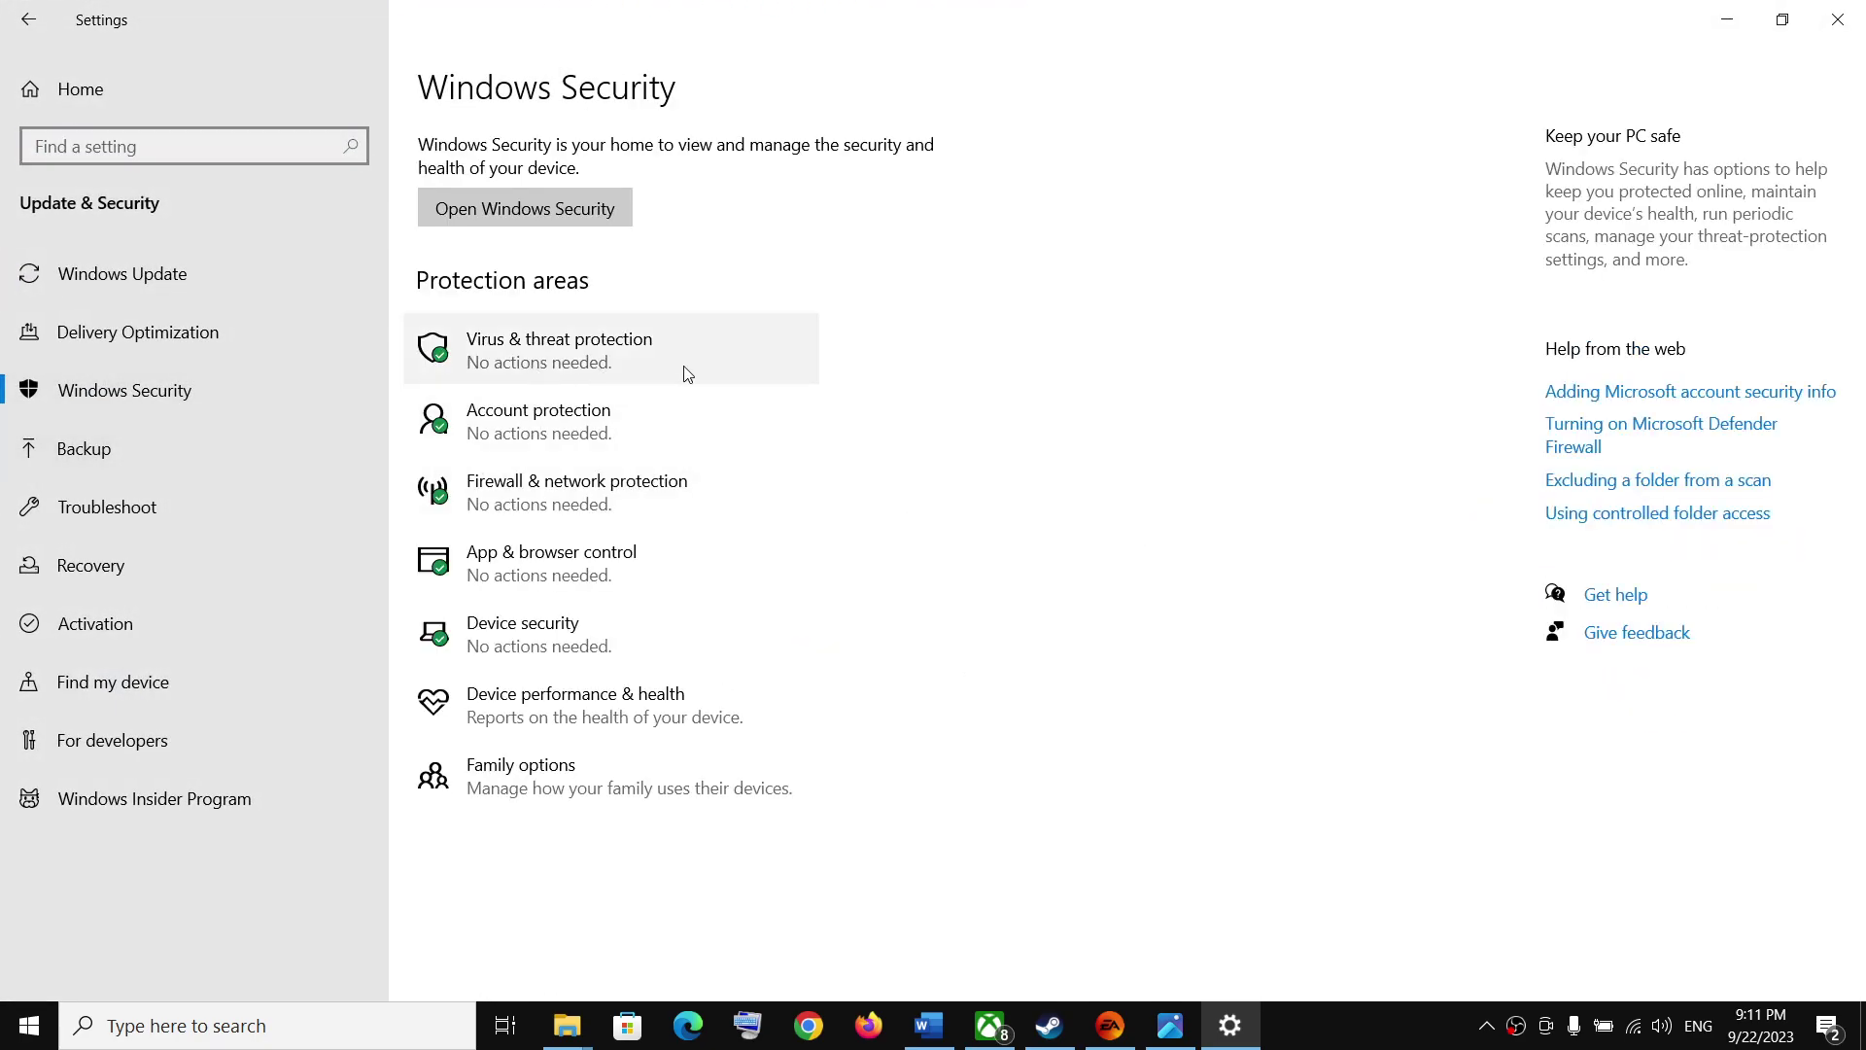
{"action": "left_click", "coordinate": [635, 374]}
{"action": "scroll", "coordinate": [713, 755], "scroll_direction": "down", "scroll_amount": 3}
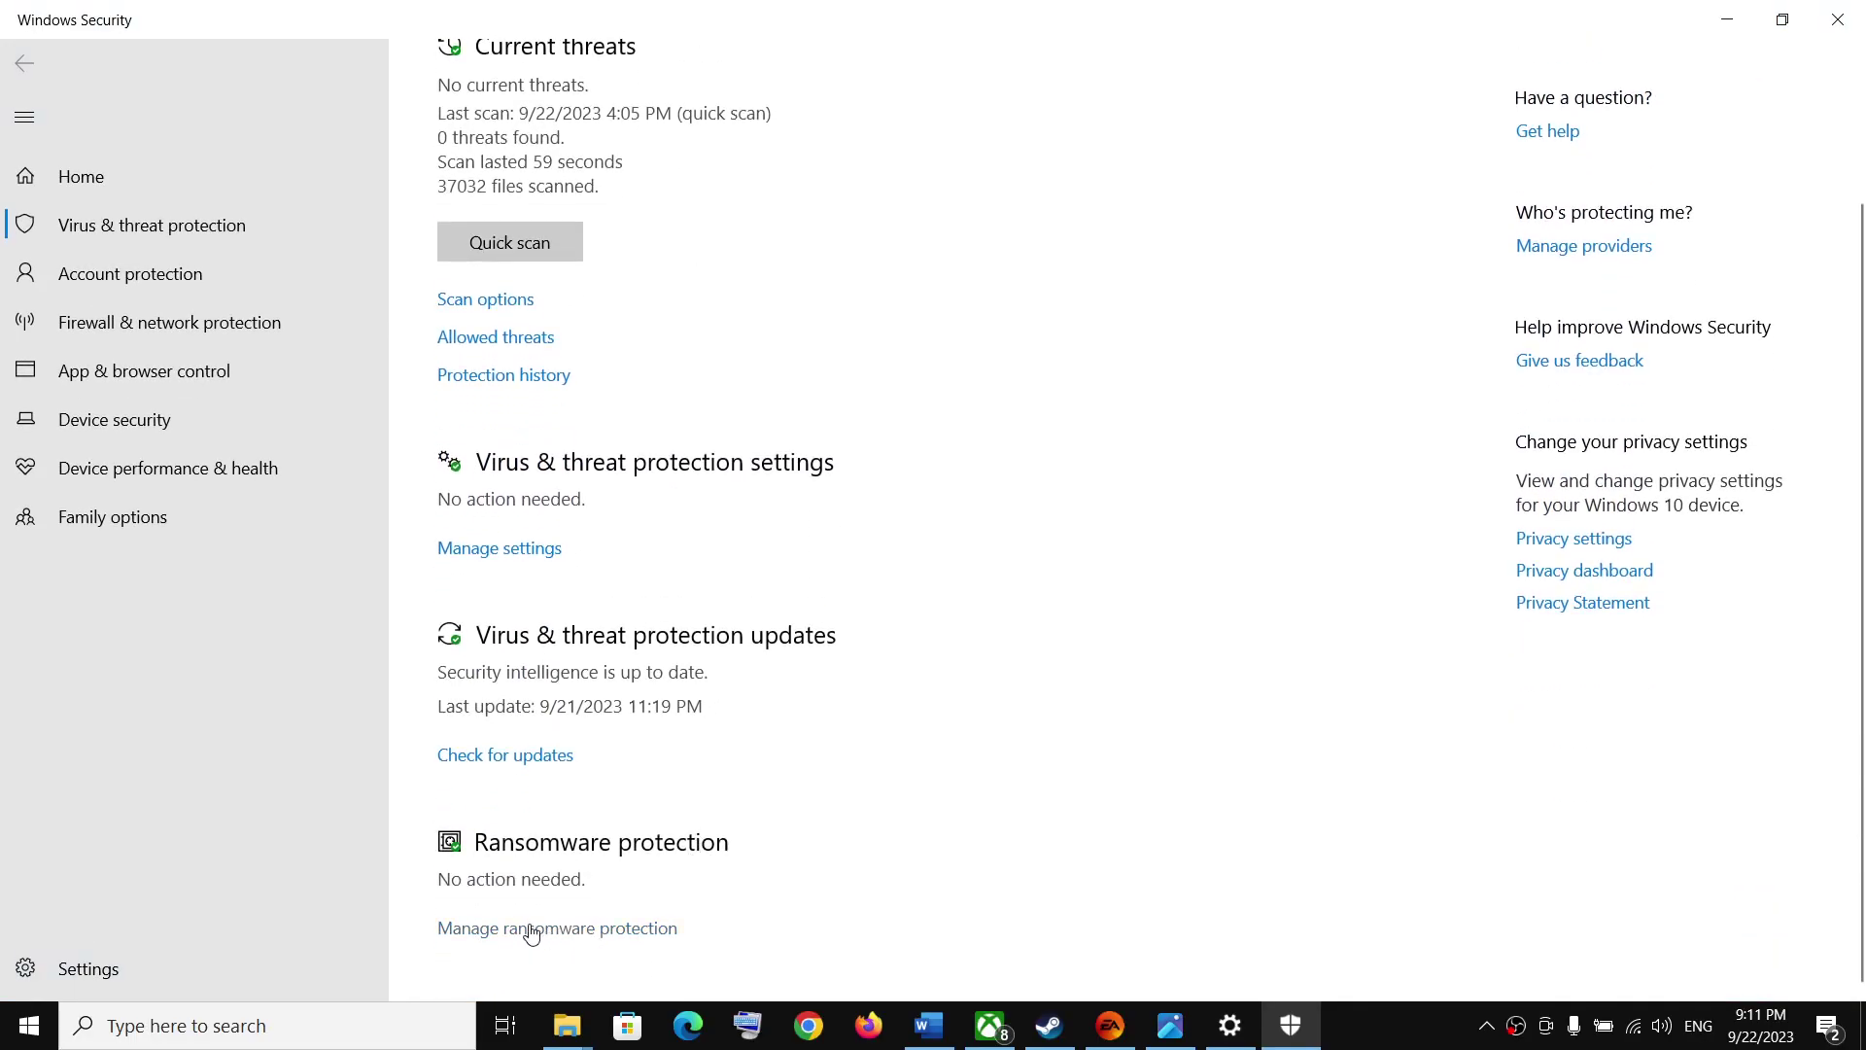
{"action": "left_click", "coordinate": [572, 935]}
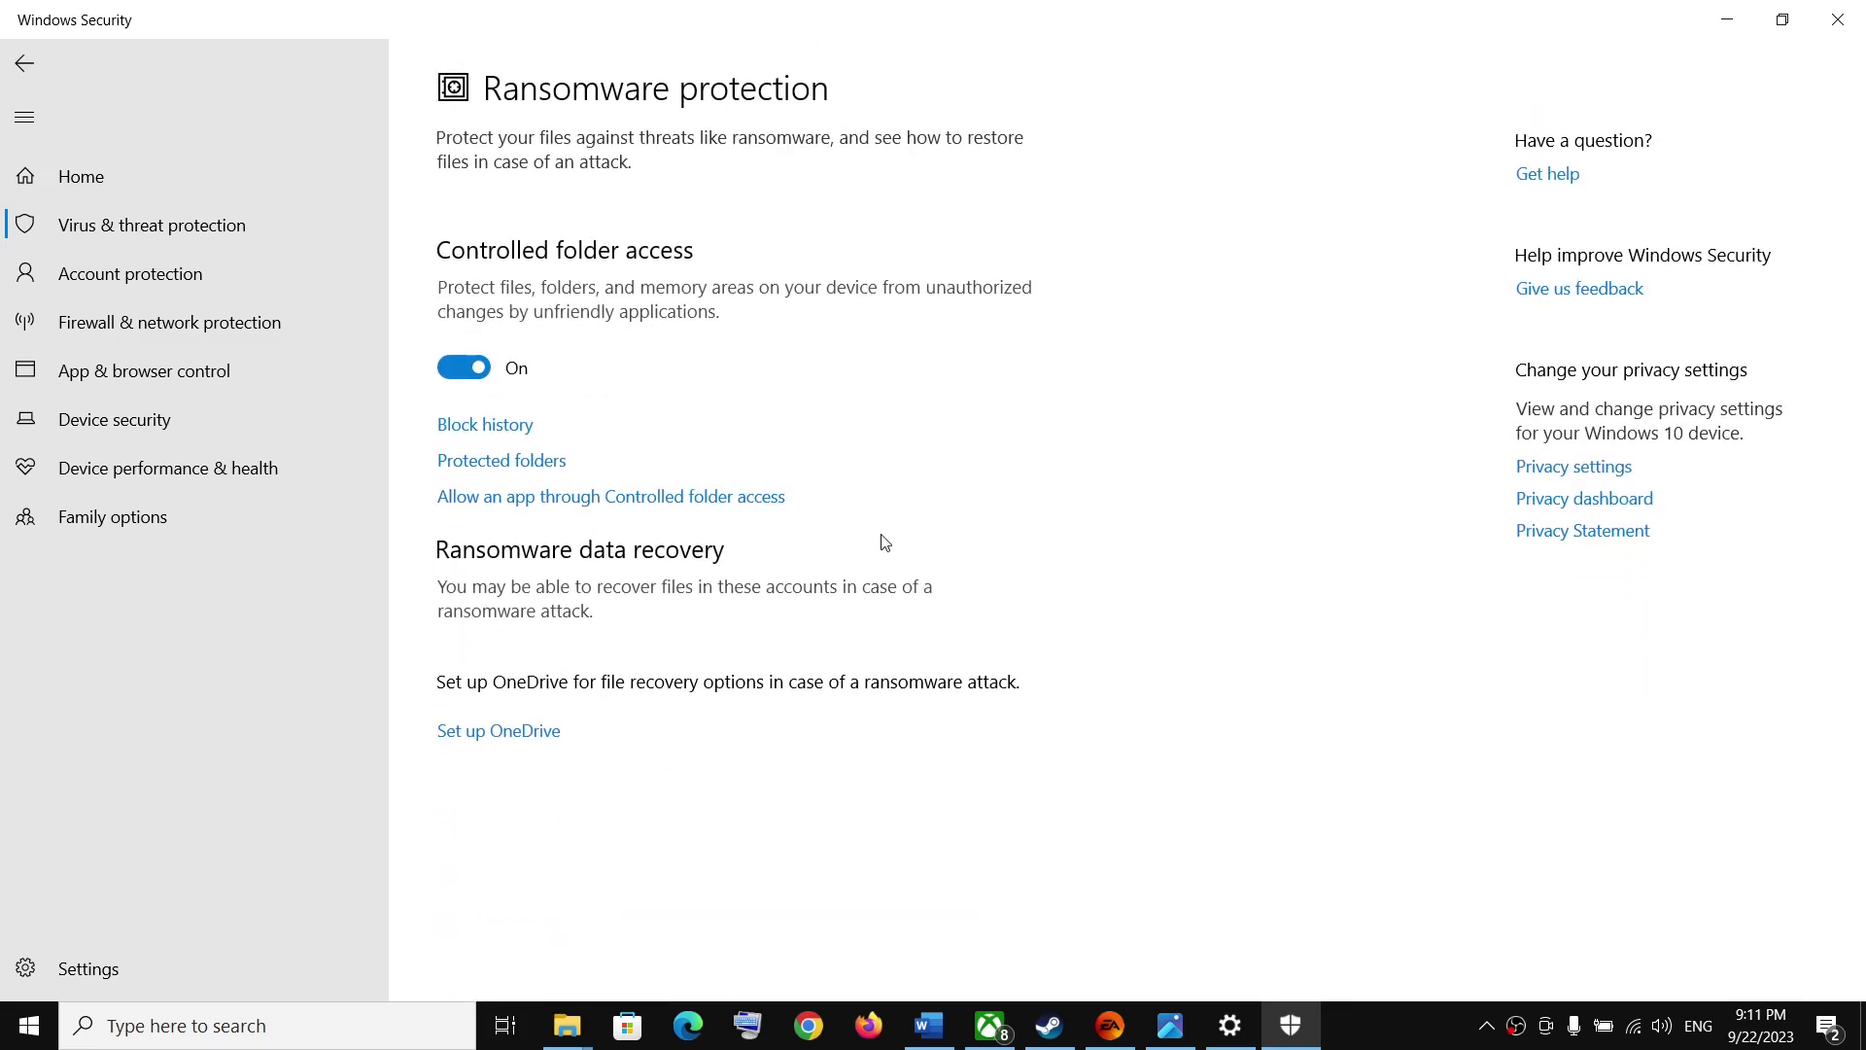
{"action": "left_click", "coordinate": [636, 498]}
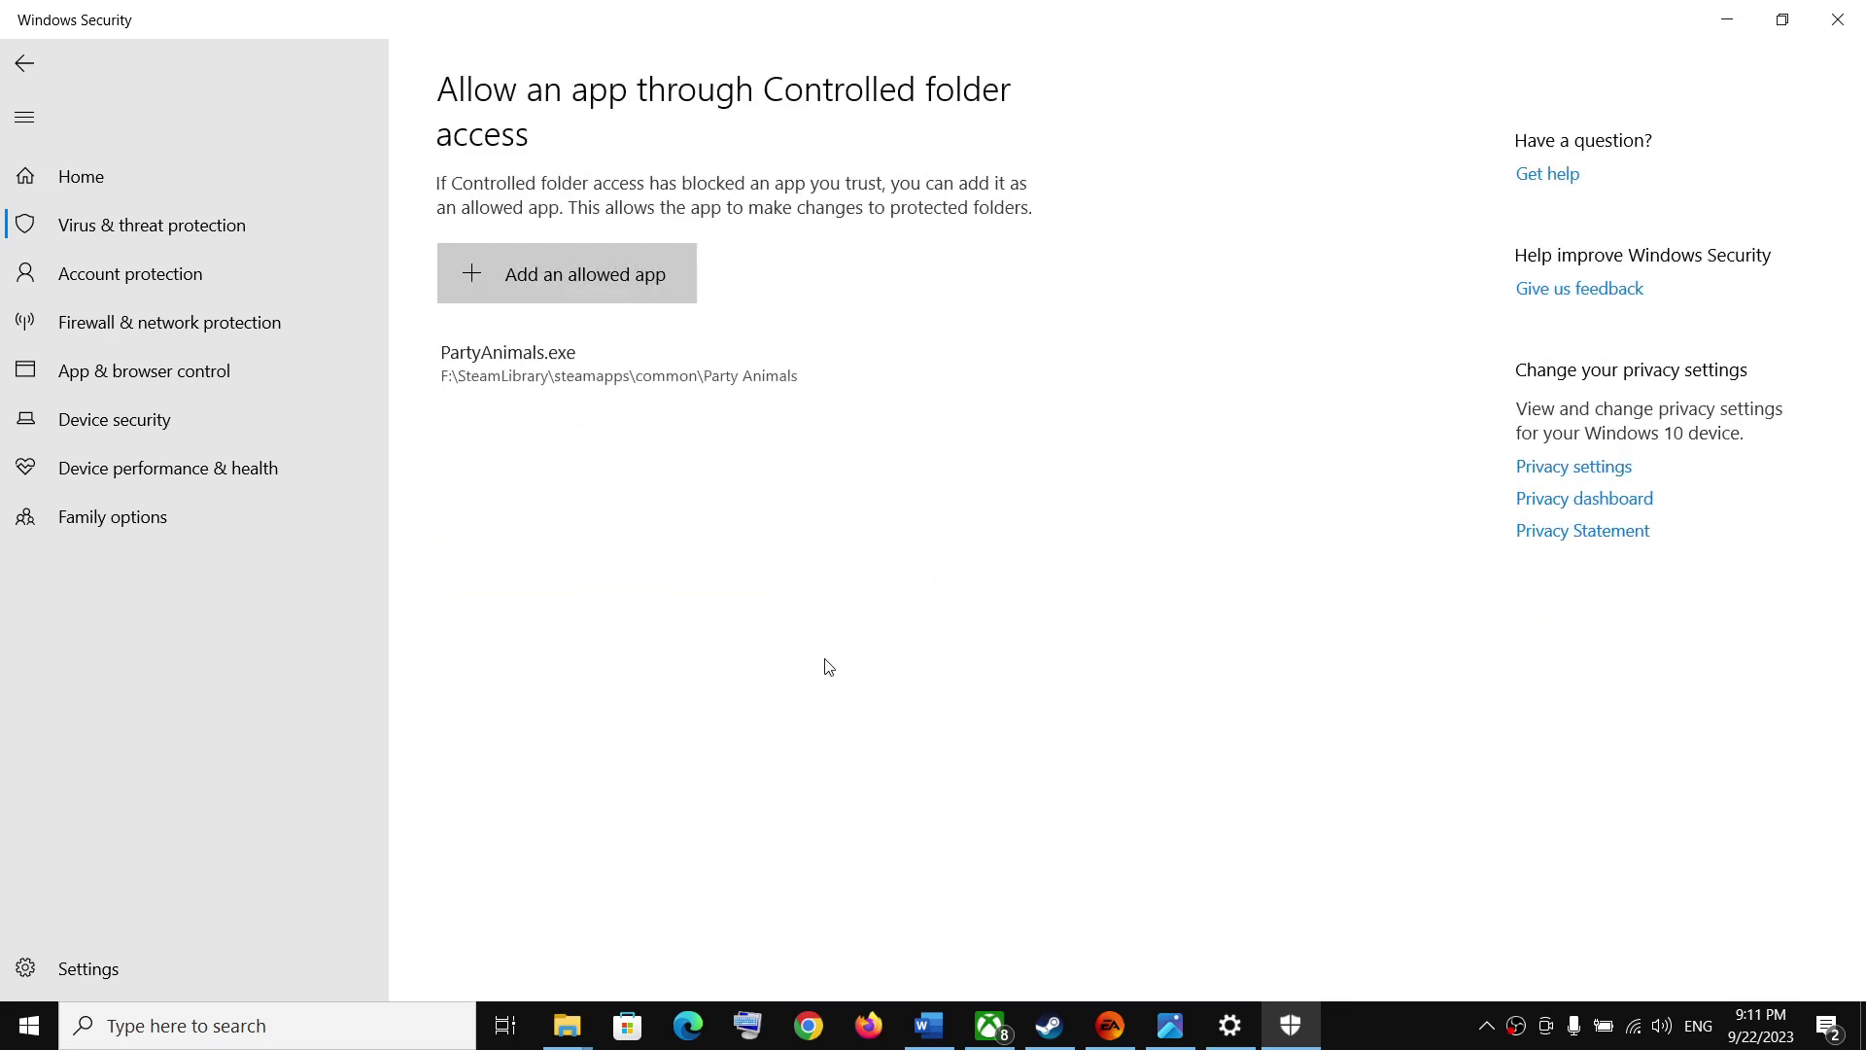
Start adding an allowed app by browsing all apps, and move the file dialog toward the middle of the screen.
{"action": "left_click", "coordinate": [579, 277]}
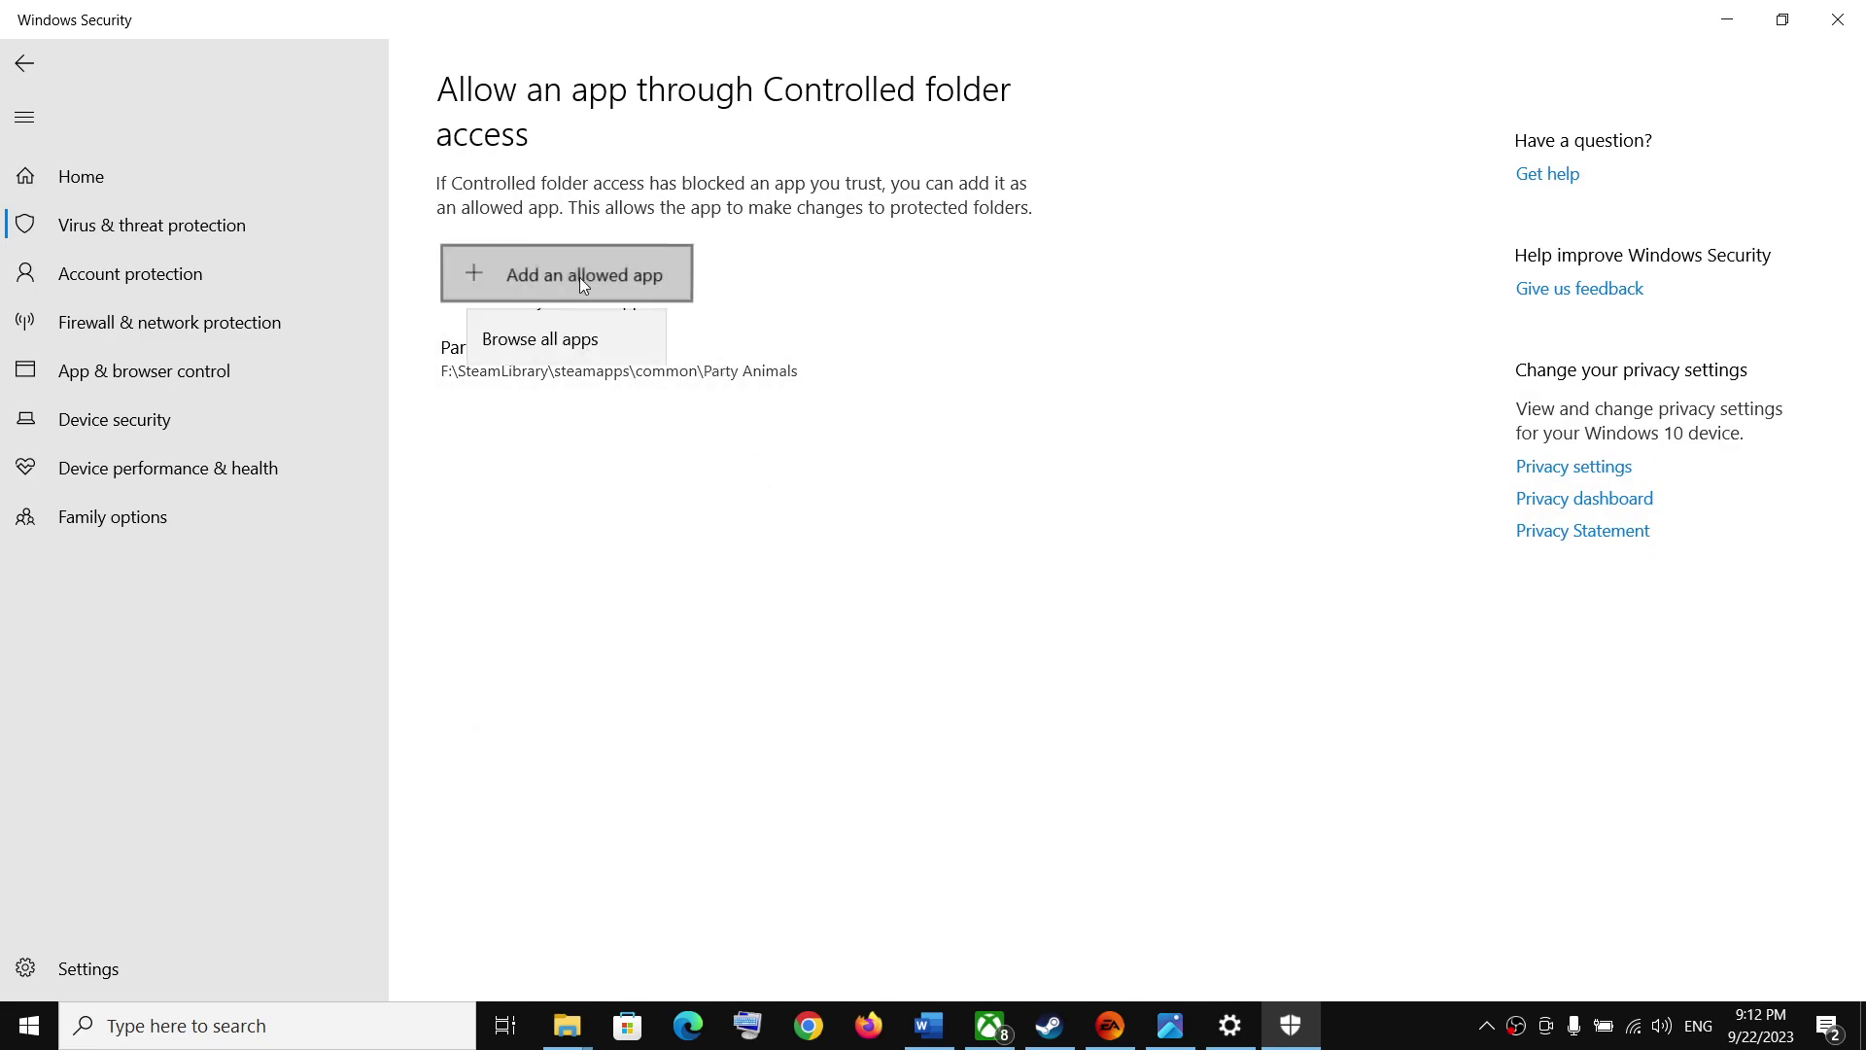
{"action": "left_click", "coordinate": [583, 370]}
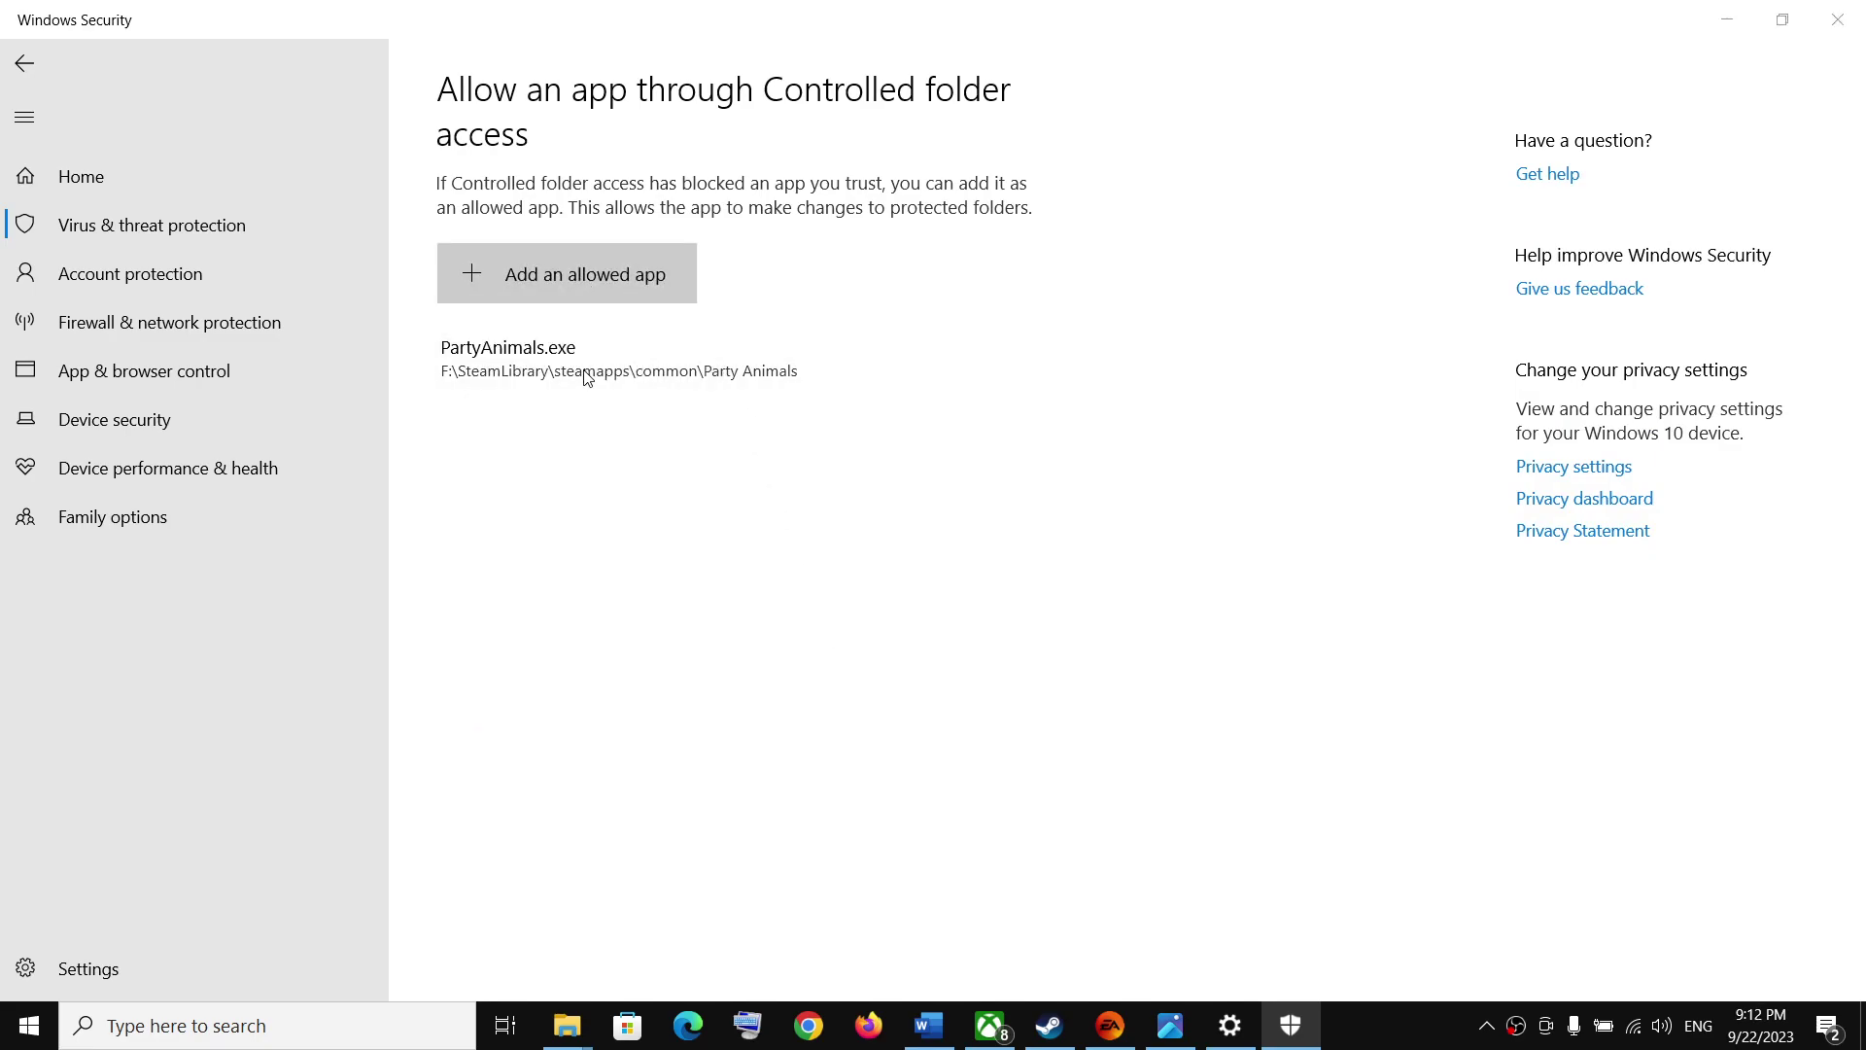
{"action": "left_click_drag", "start_coordinate": [512, 21], "coordinate": [1114, 207]}
Look for the game folder on drive C in Program Files (x86)\Steam\steamapps\common.
{"action": "left_click", "coordinate": [692, 569]}
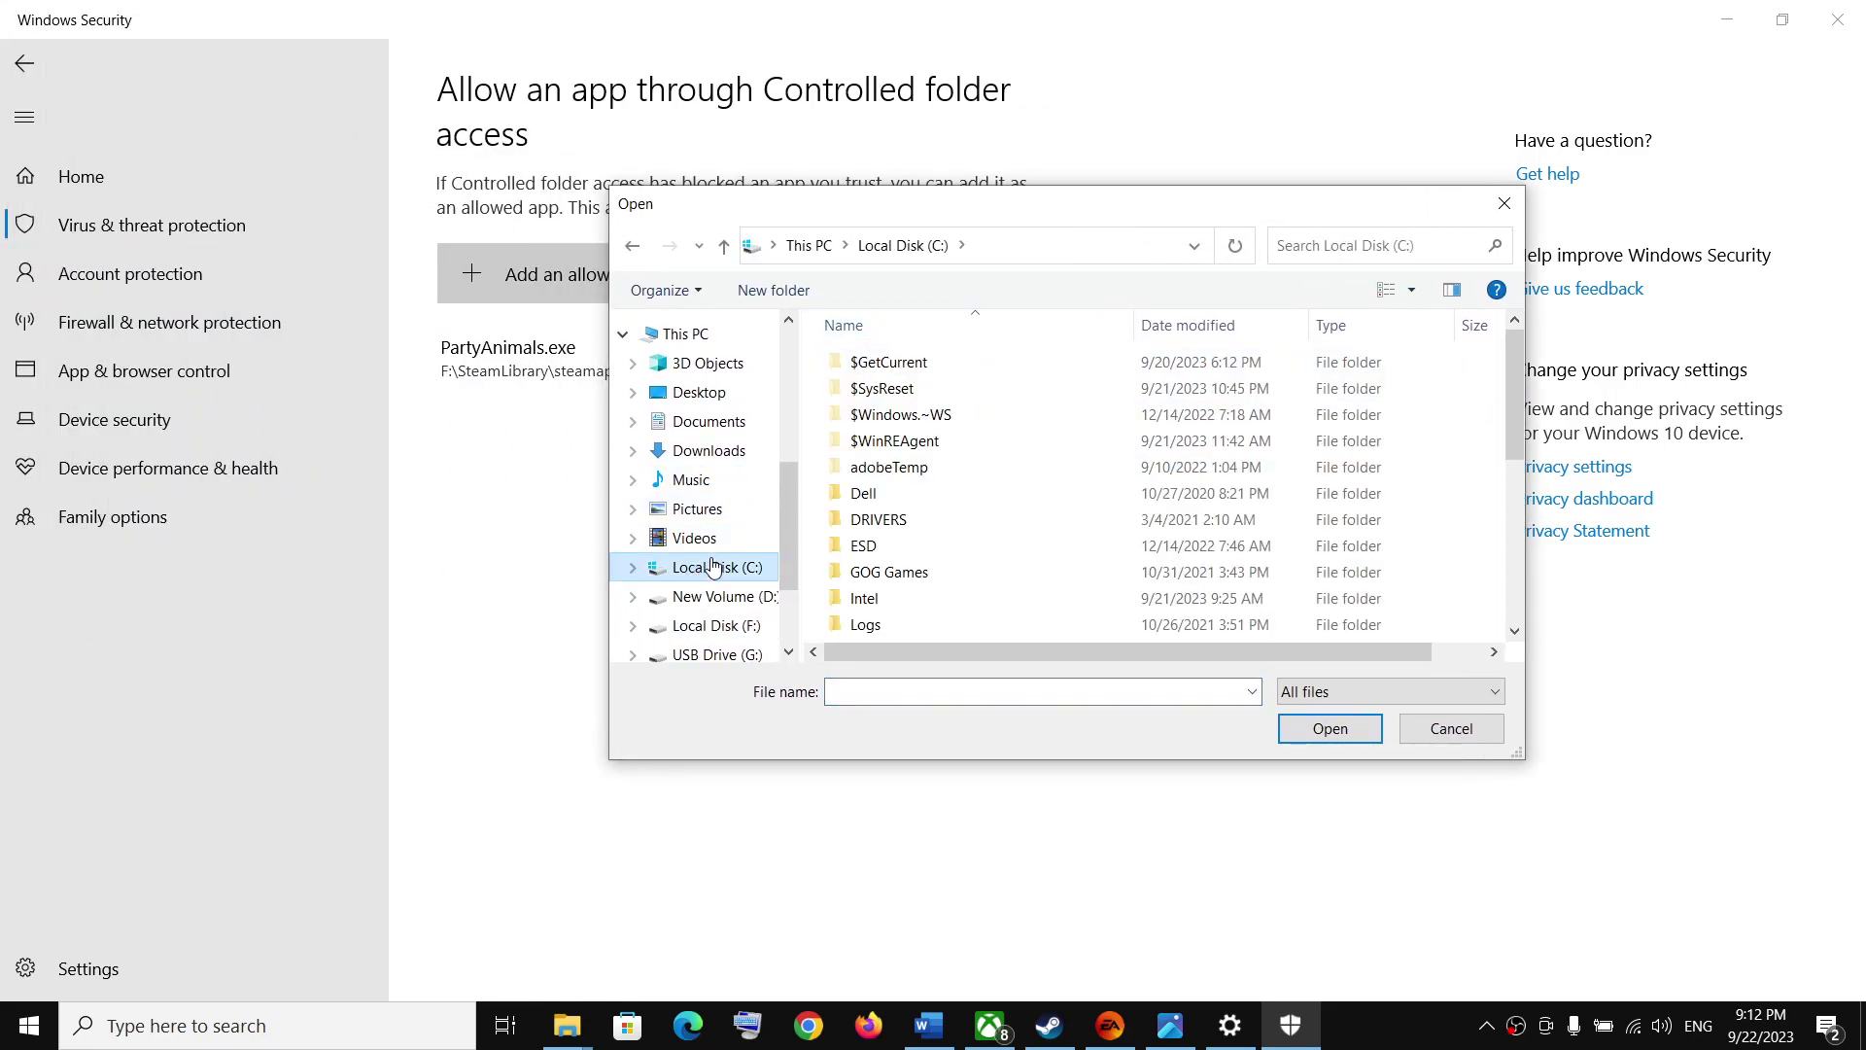
{"action": "scroll", "coordinate": [1074, 525], "scroll_direction": "down", "scroll_amount": 5}
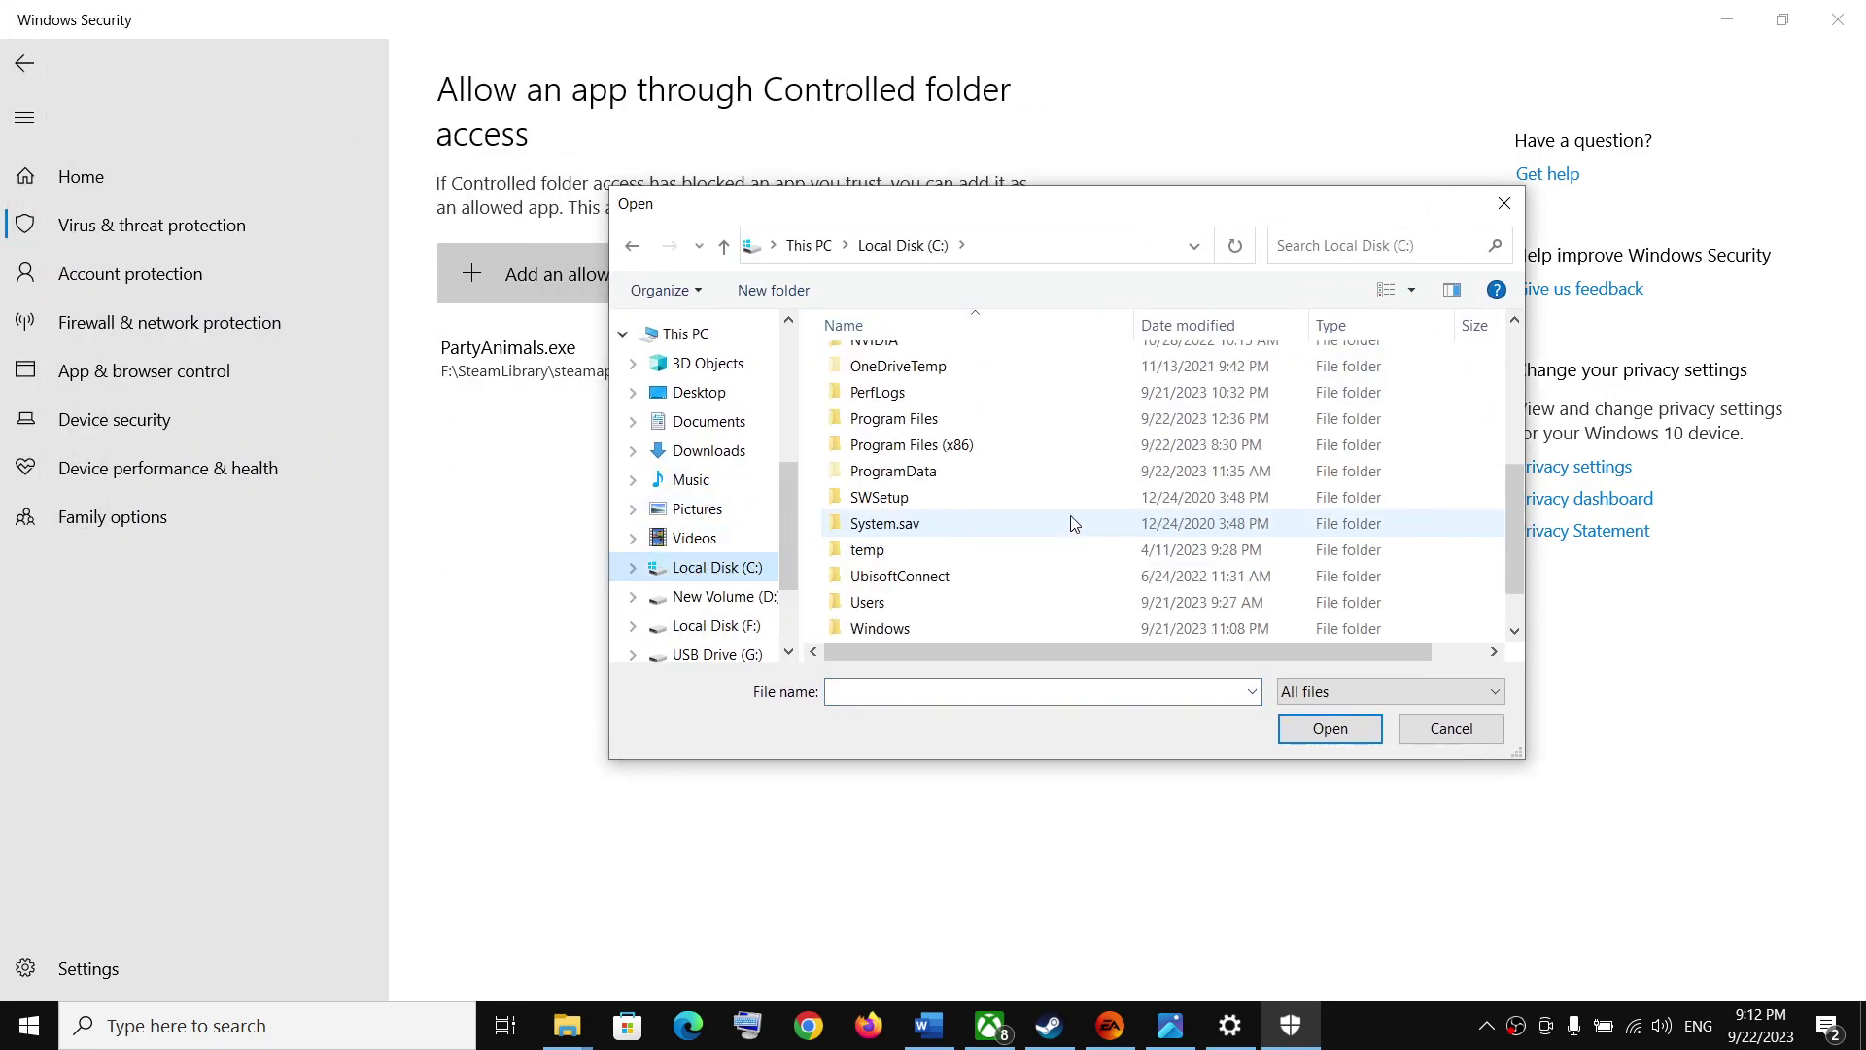
{"action": "double_click", "coordinate": [933, 444]}
{"action": "scroll", "coordinate": [933, 496], "scroll_direction": "down", "scroll_amount": 4}
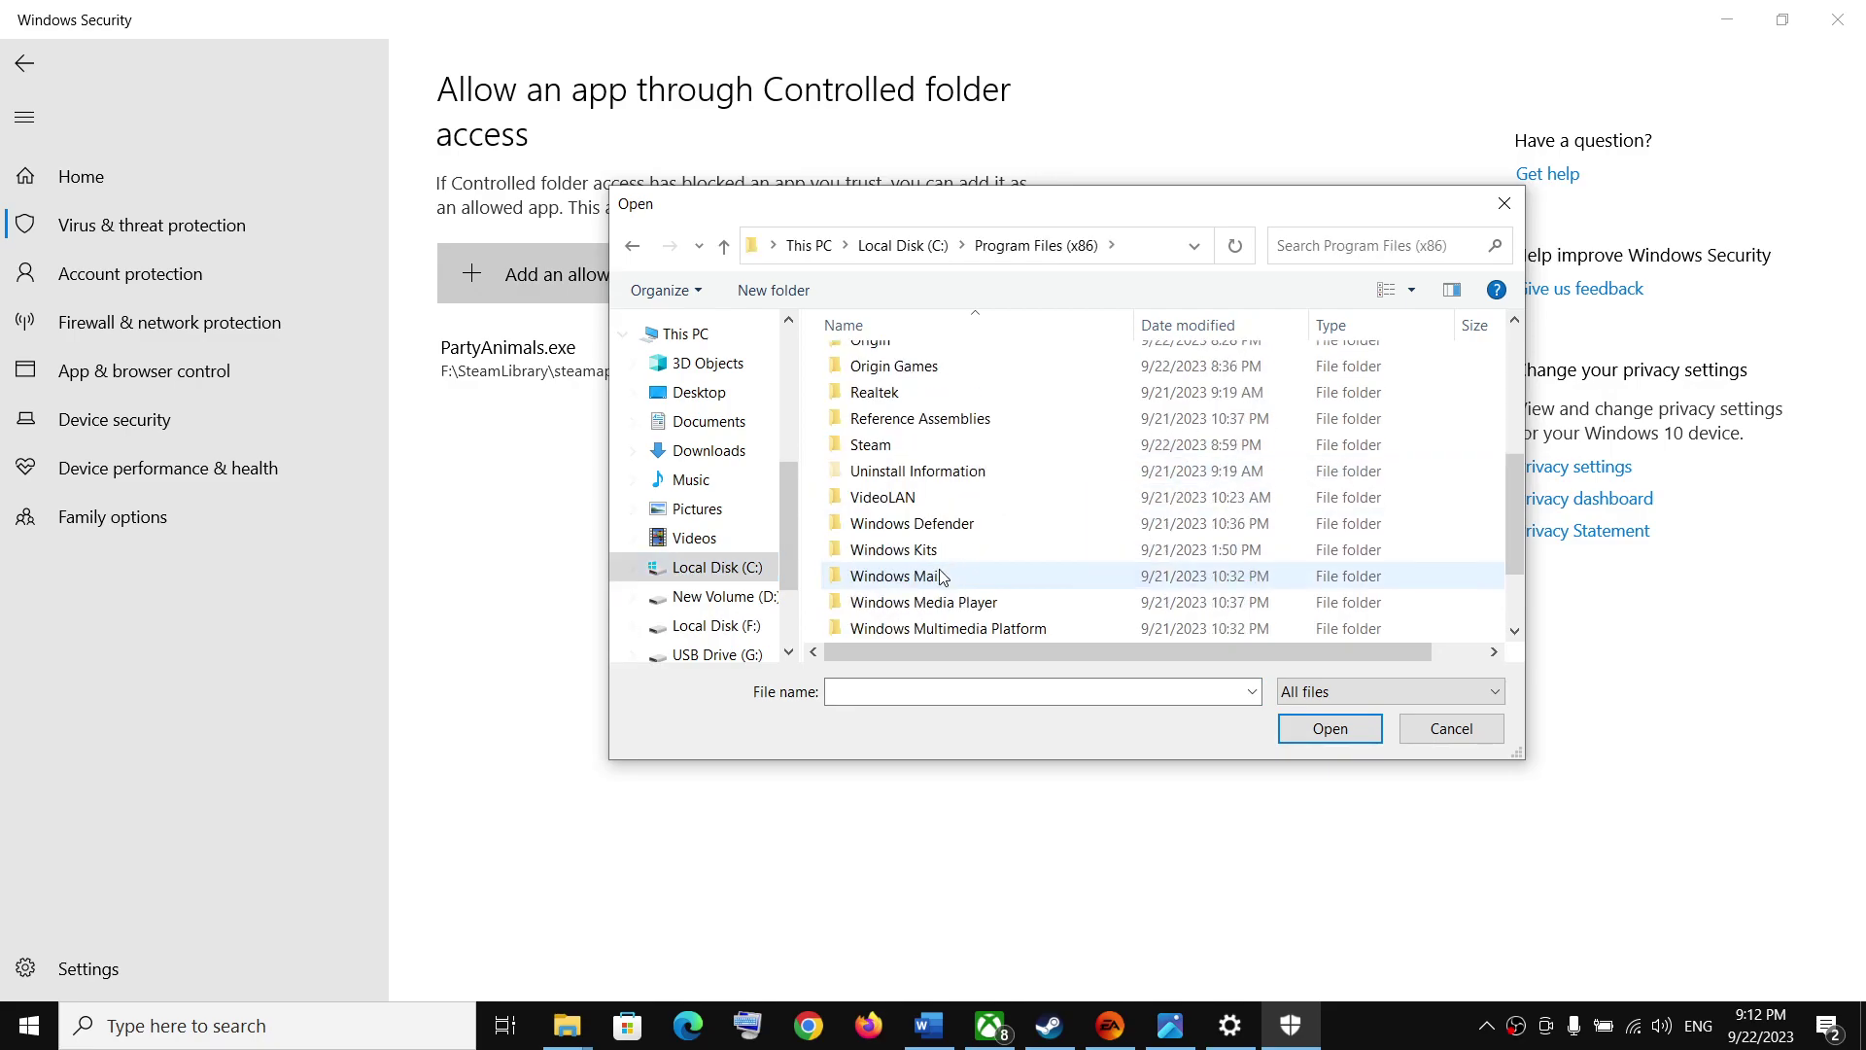
{"action": "double_click", "coordinate": [899, 440]}
{"action": "scroll", "coordinate": [904, 374], "scroll_direction": "down", "scroll_amount": 3}
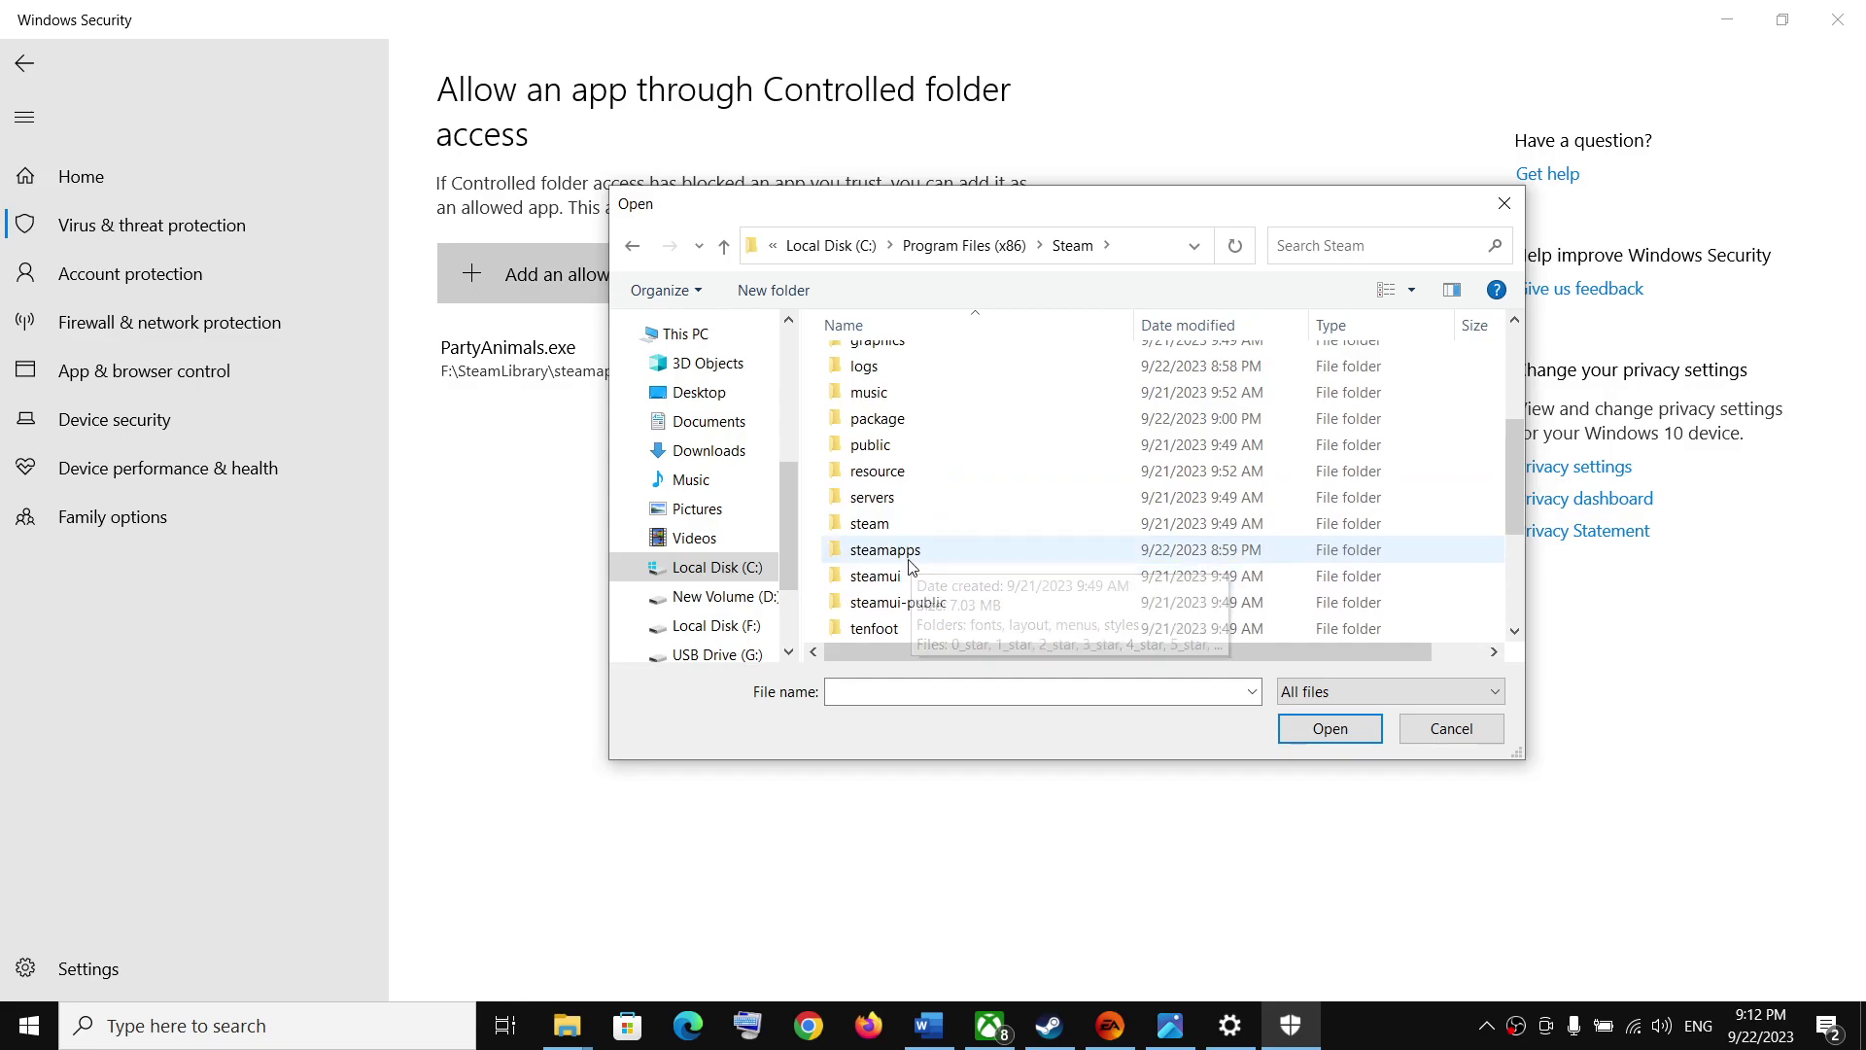
{"action": "double_click", "coordinate": [928, 544]}
{"action": "double_click", "coordinate": [892, 360]}
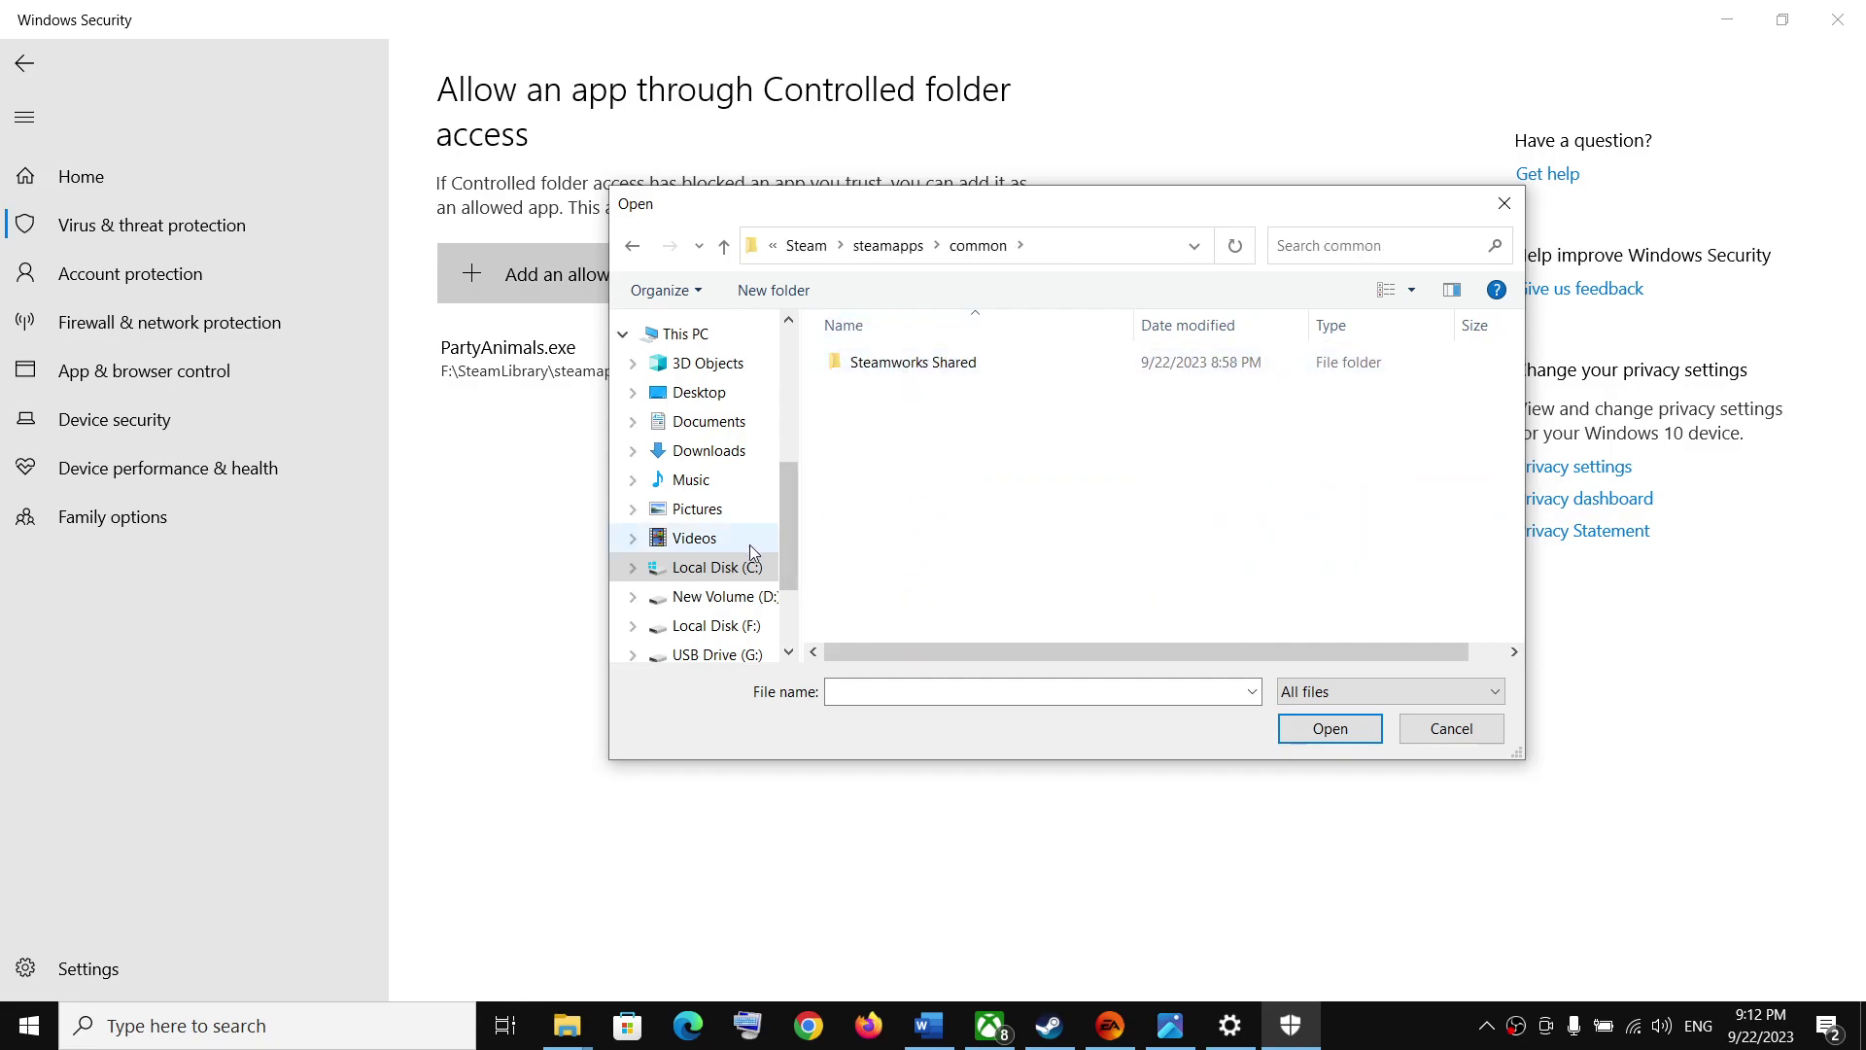
Look for the game in the Program Files\EA Games folder on drive C.
{"action": "left_click", "coordinate": [735, 574]}
{"action": "scroll", "coordinate": [991, 506], "scroll_direction": "down", "scroll_amount": 2}
{"action": "double_click", "coordinate": [926, 449]}
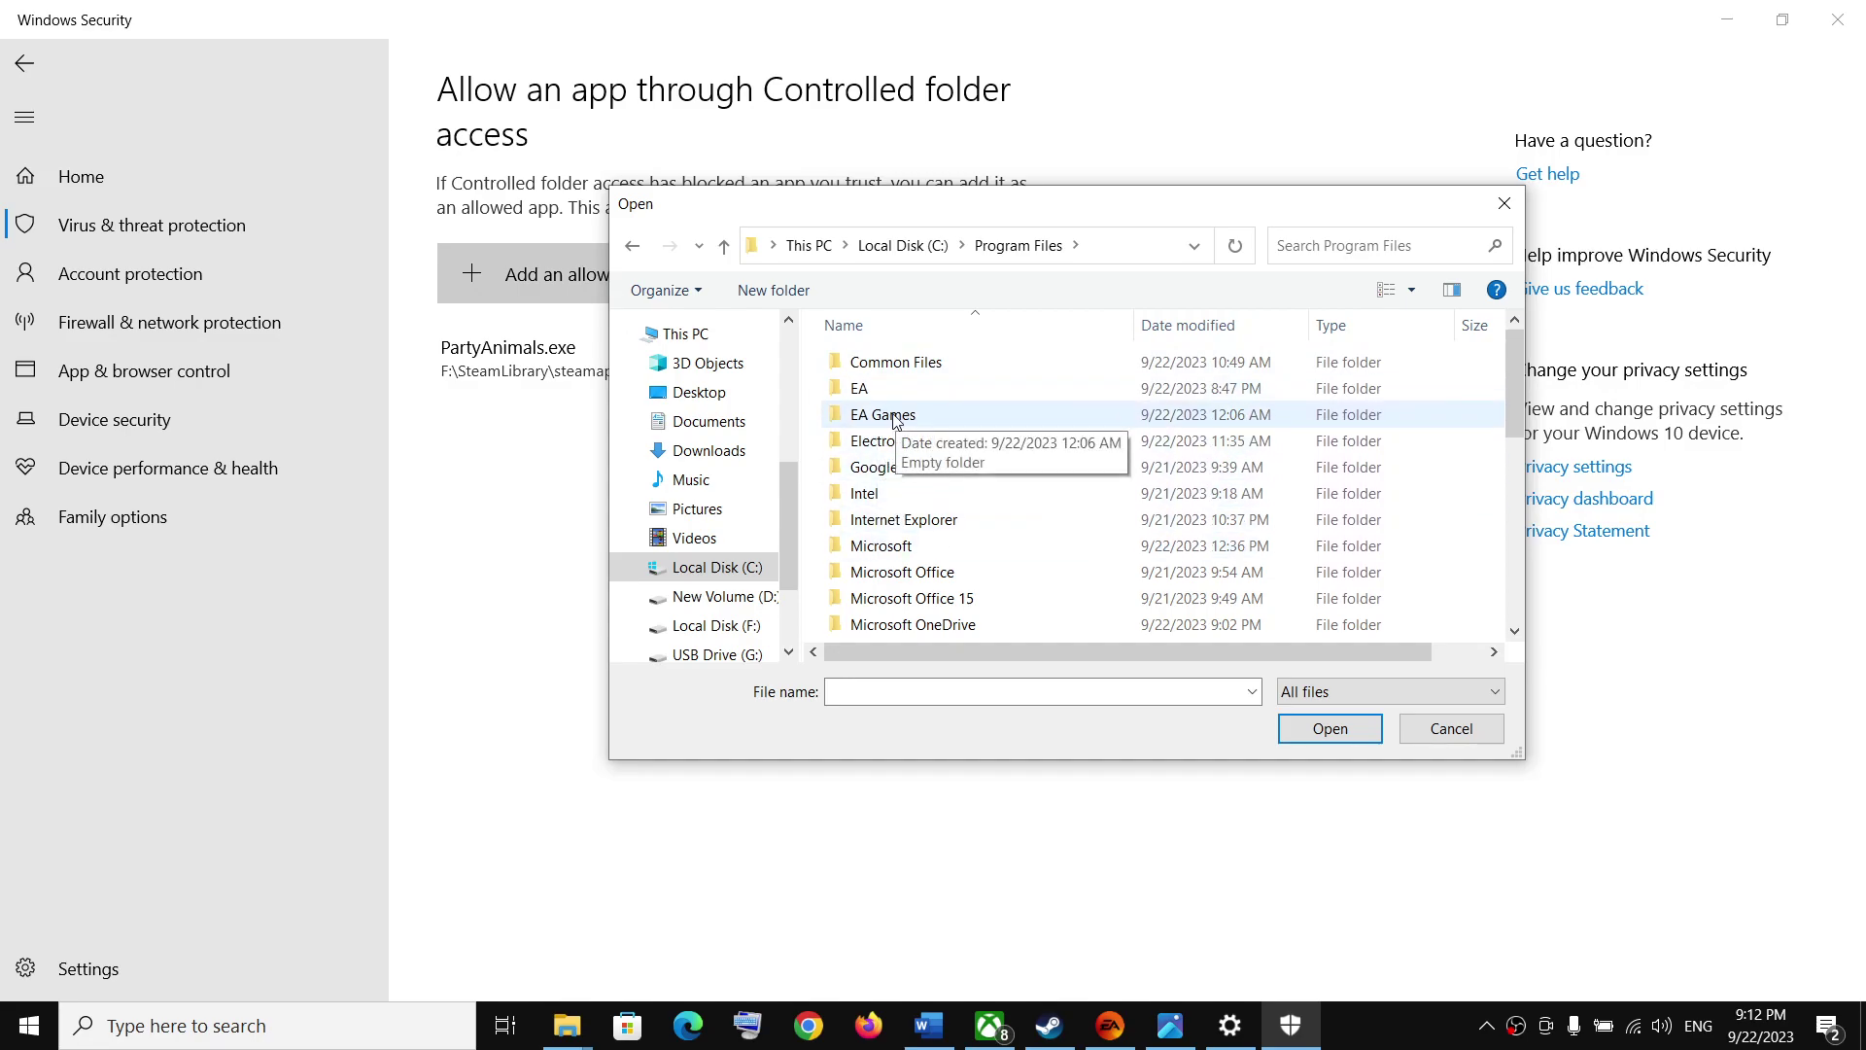
{"action": "double_click", "coordinate": [896, 418]}
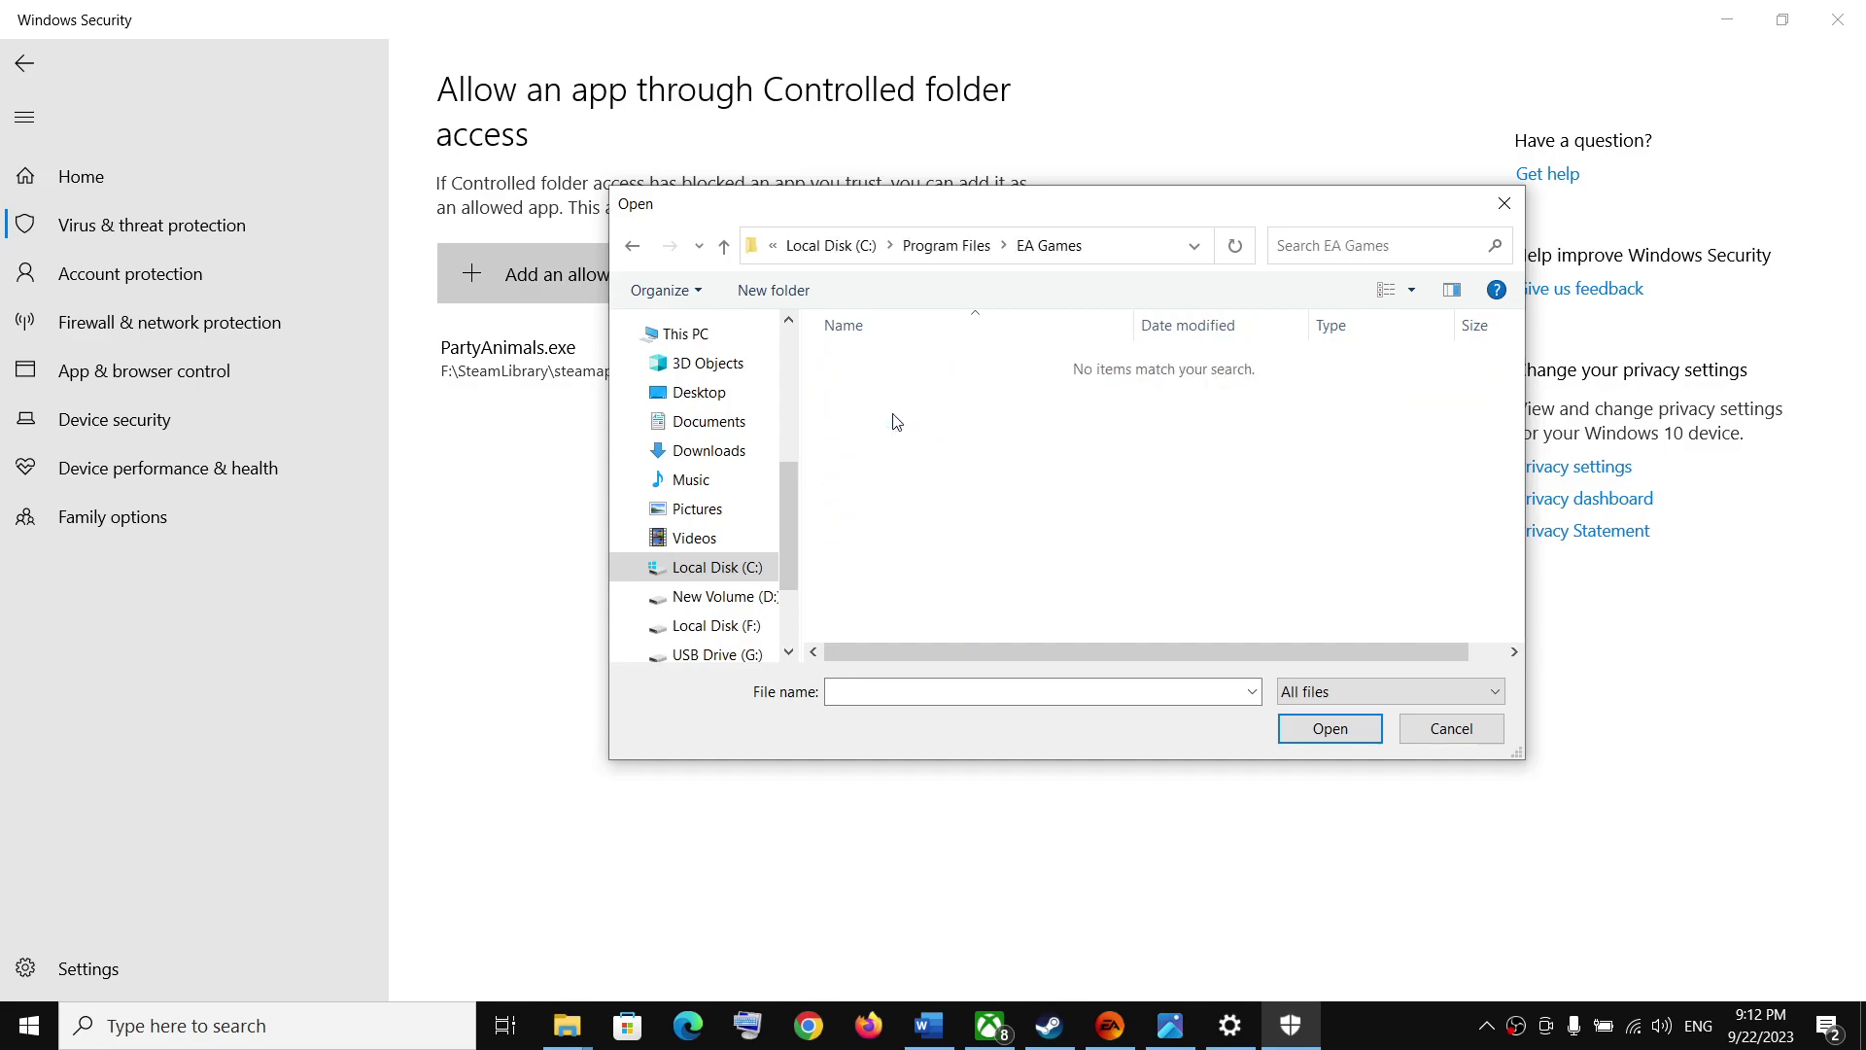
{"action": "left_click", "coordinate": [724, 246]}
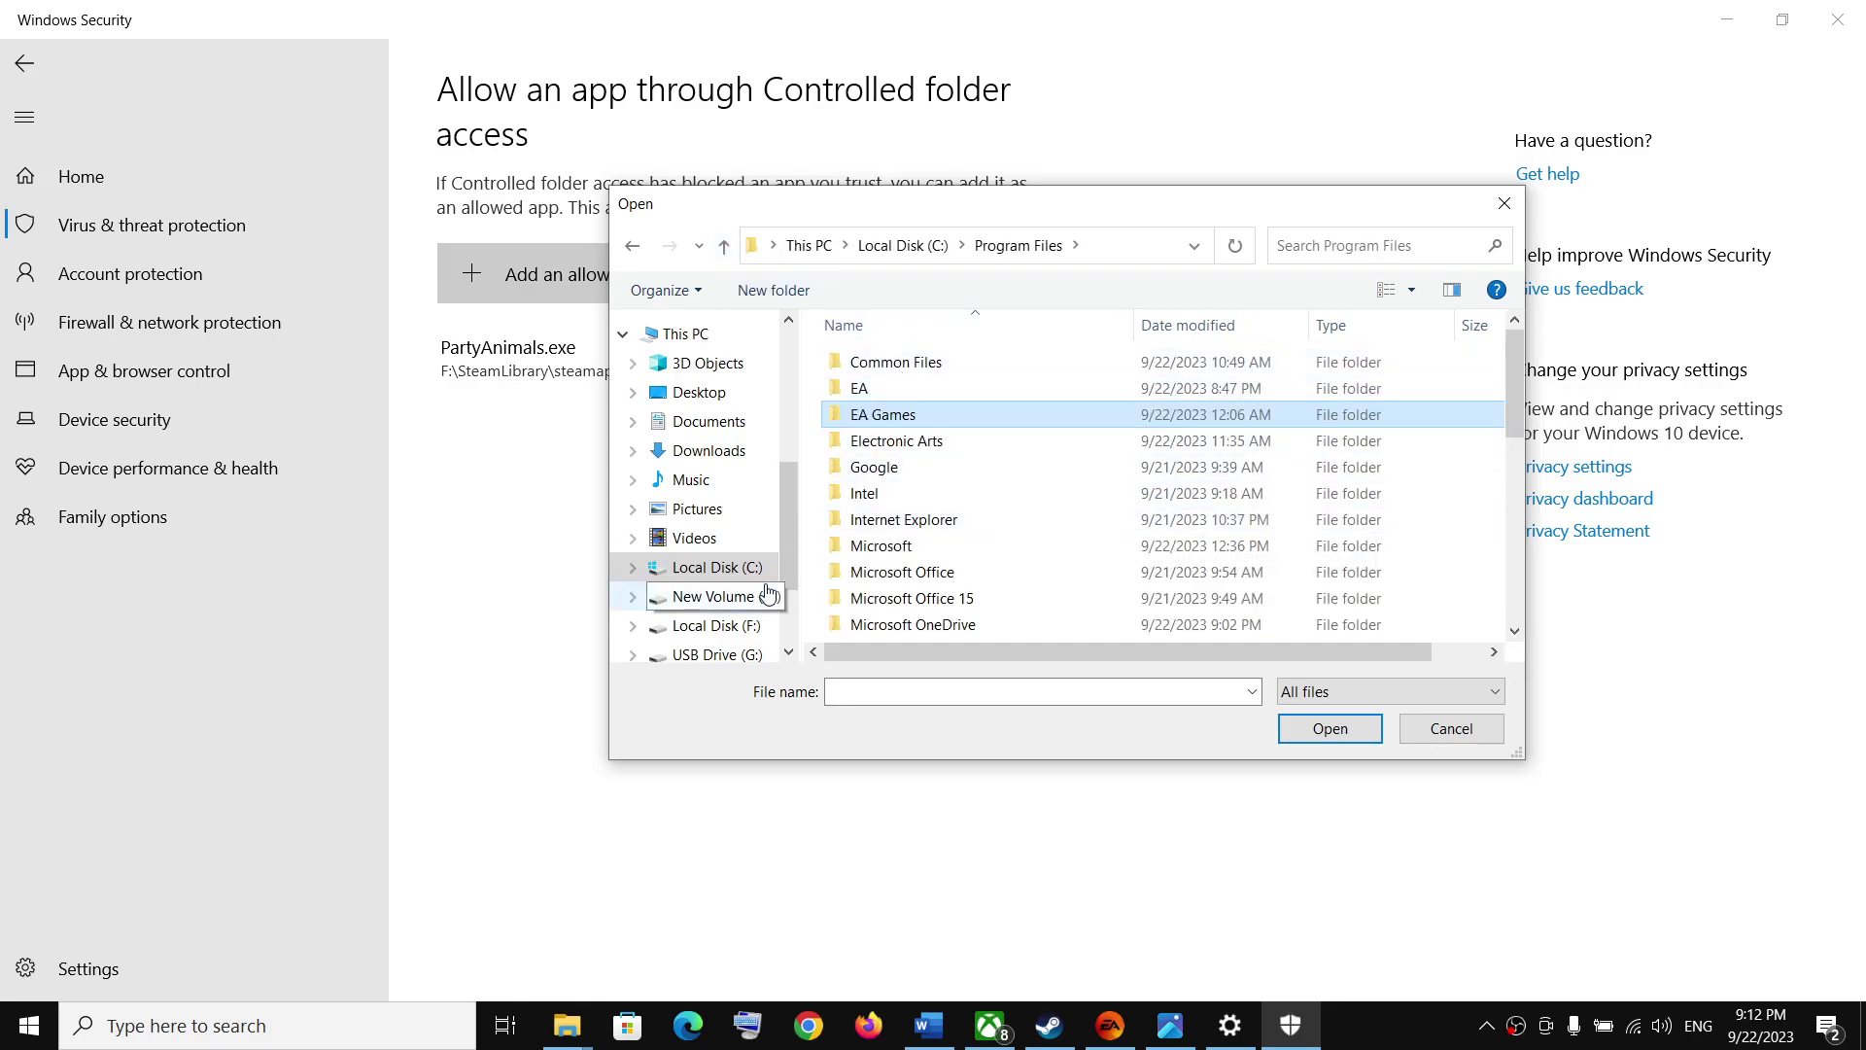
Look for the game in the Program Files (x86)\Epic Games folder on drive C.
{"action": "left_click", "coordinate": [724, 245]}
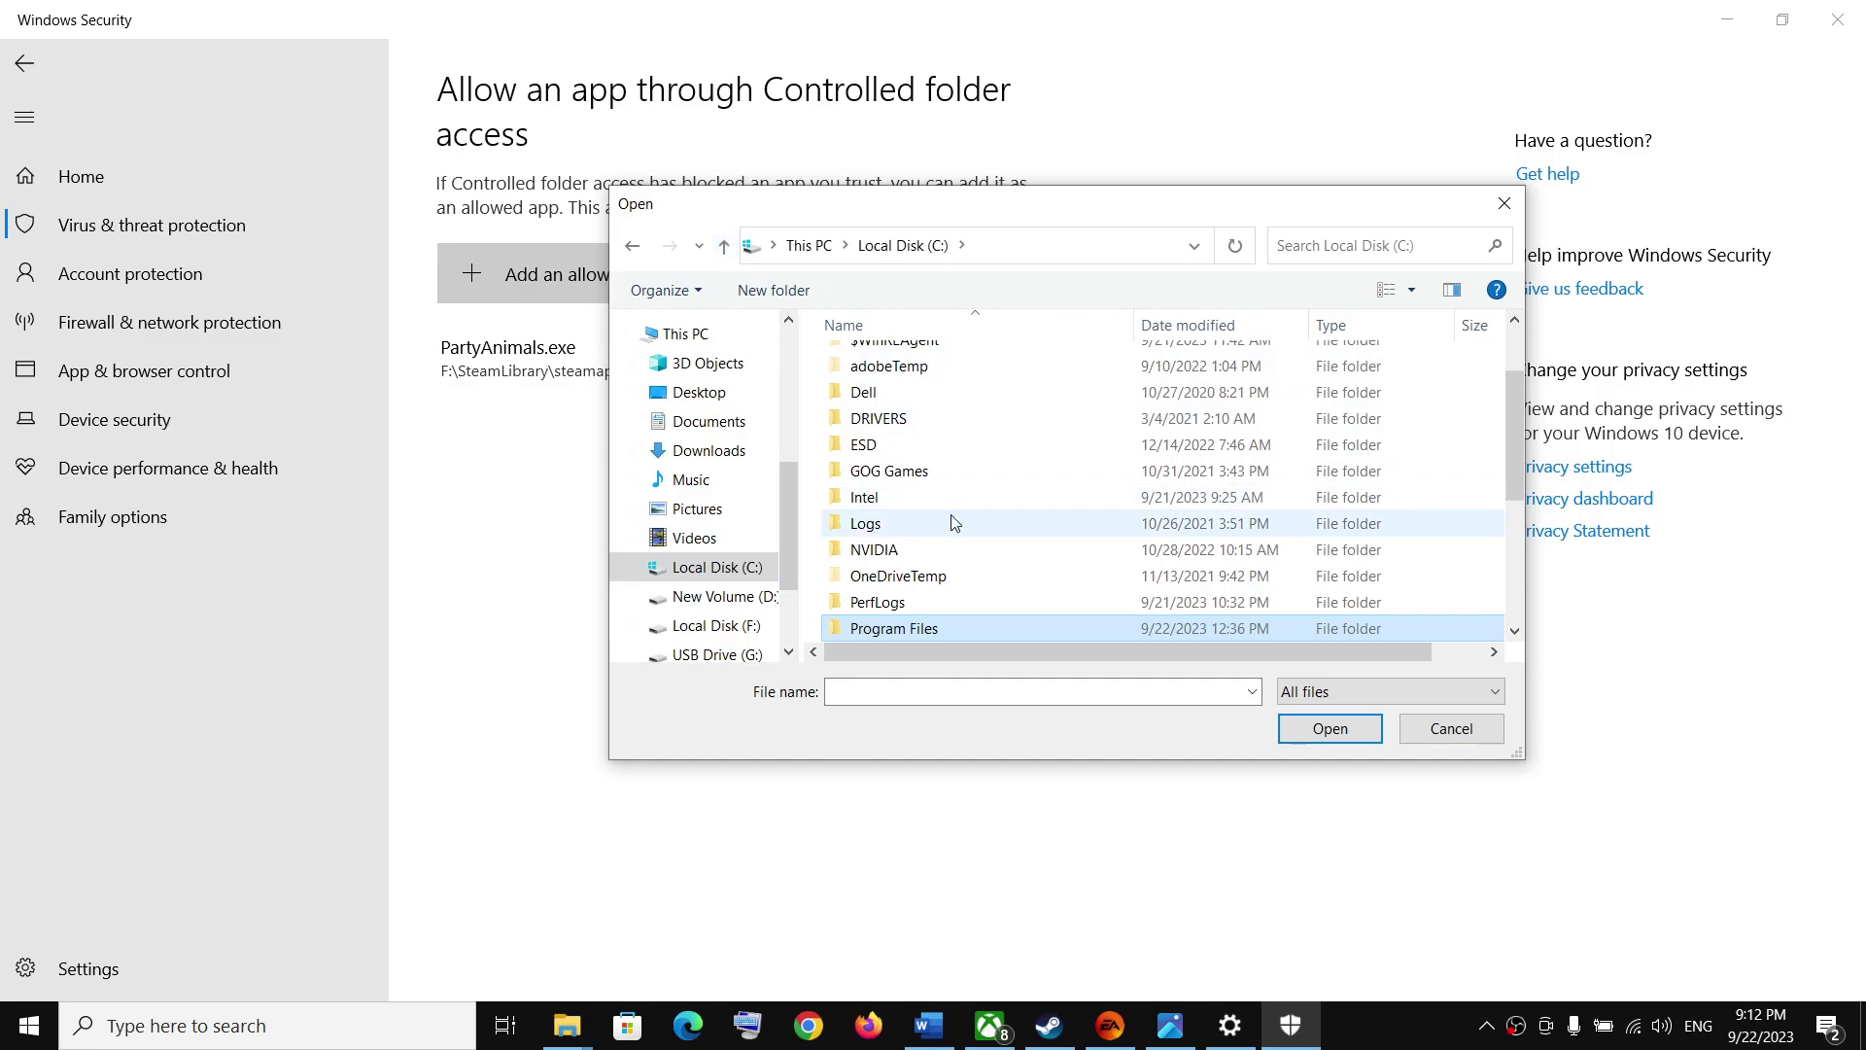
{"action": "scroll", "coordinate": [916, 633], "scroll_direction": "down", "scroll_amount": 2}
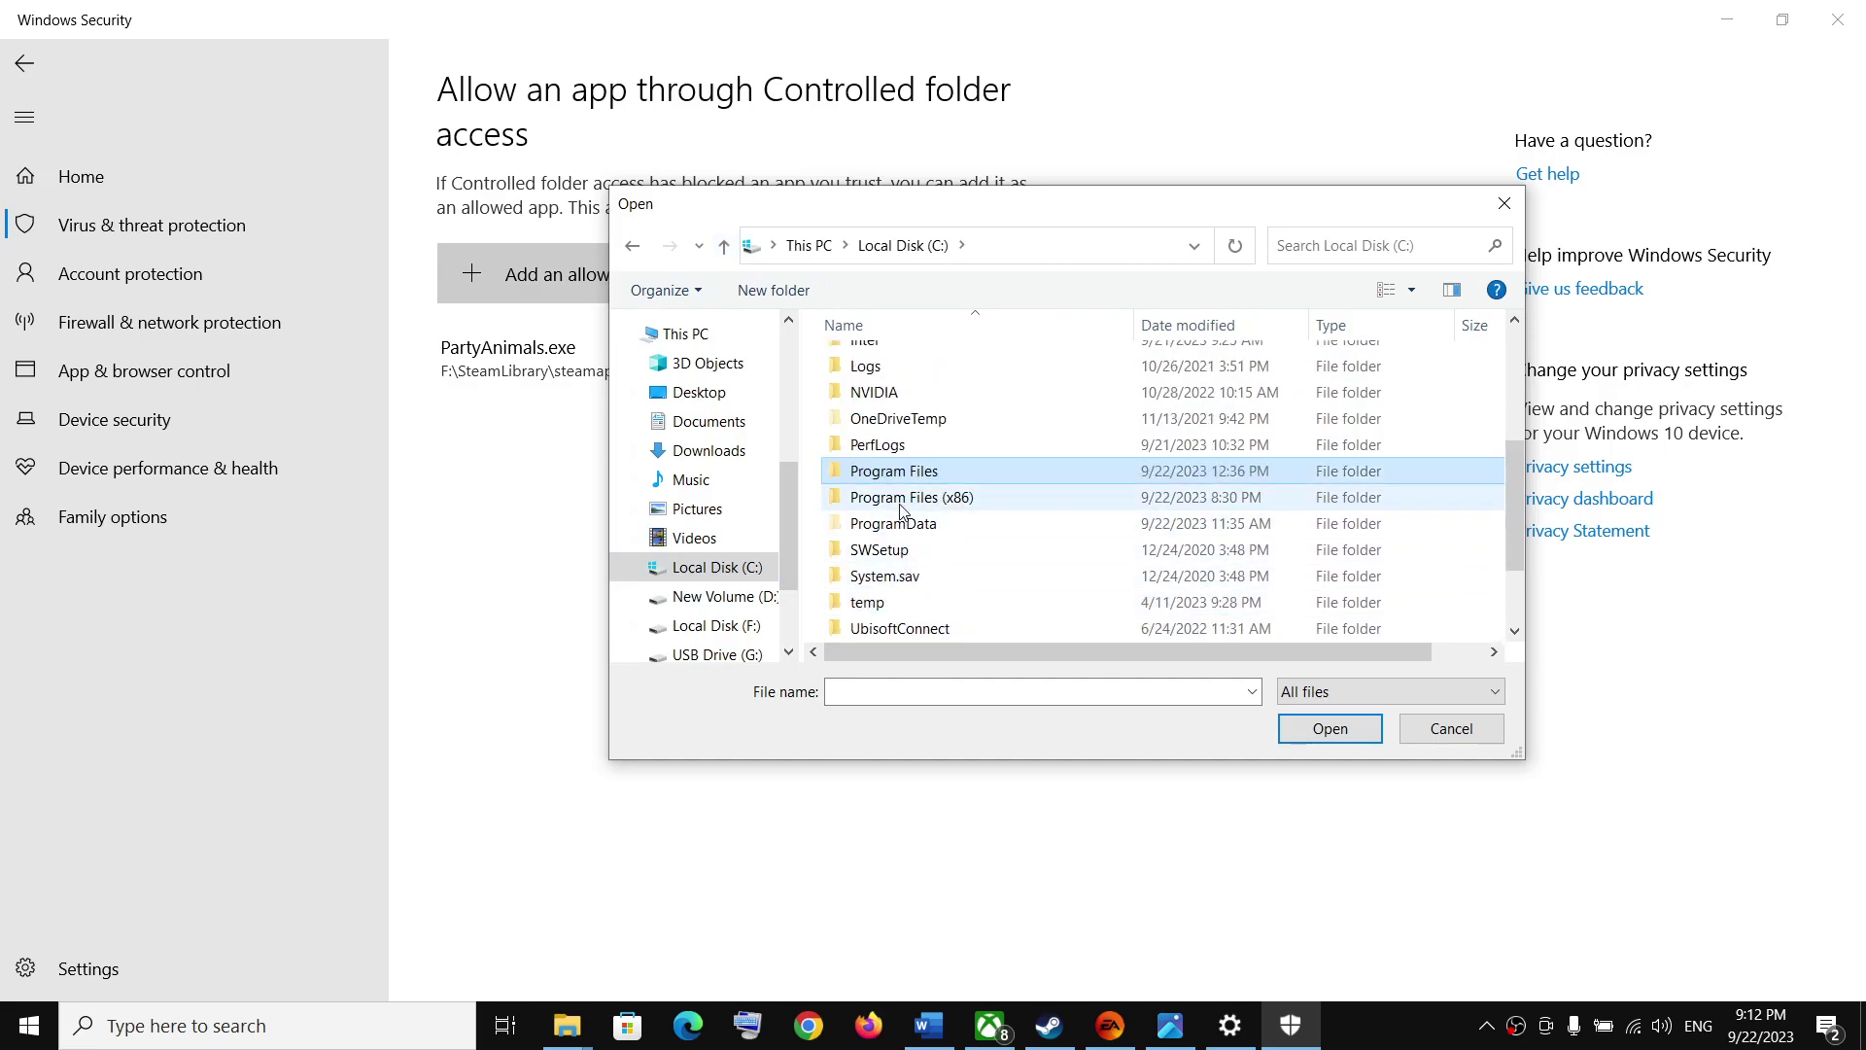
{"action": "double_click", "coordinate": [923, 487]}
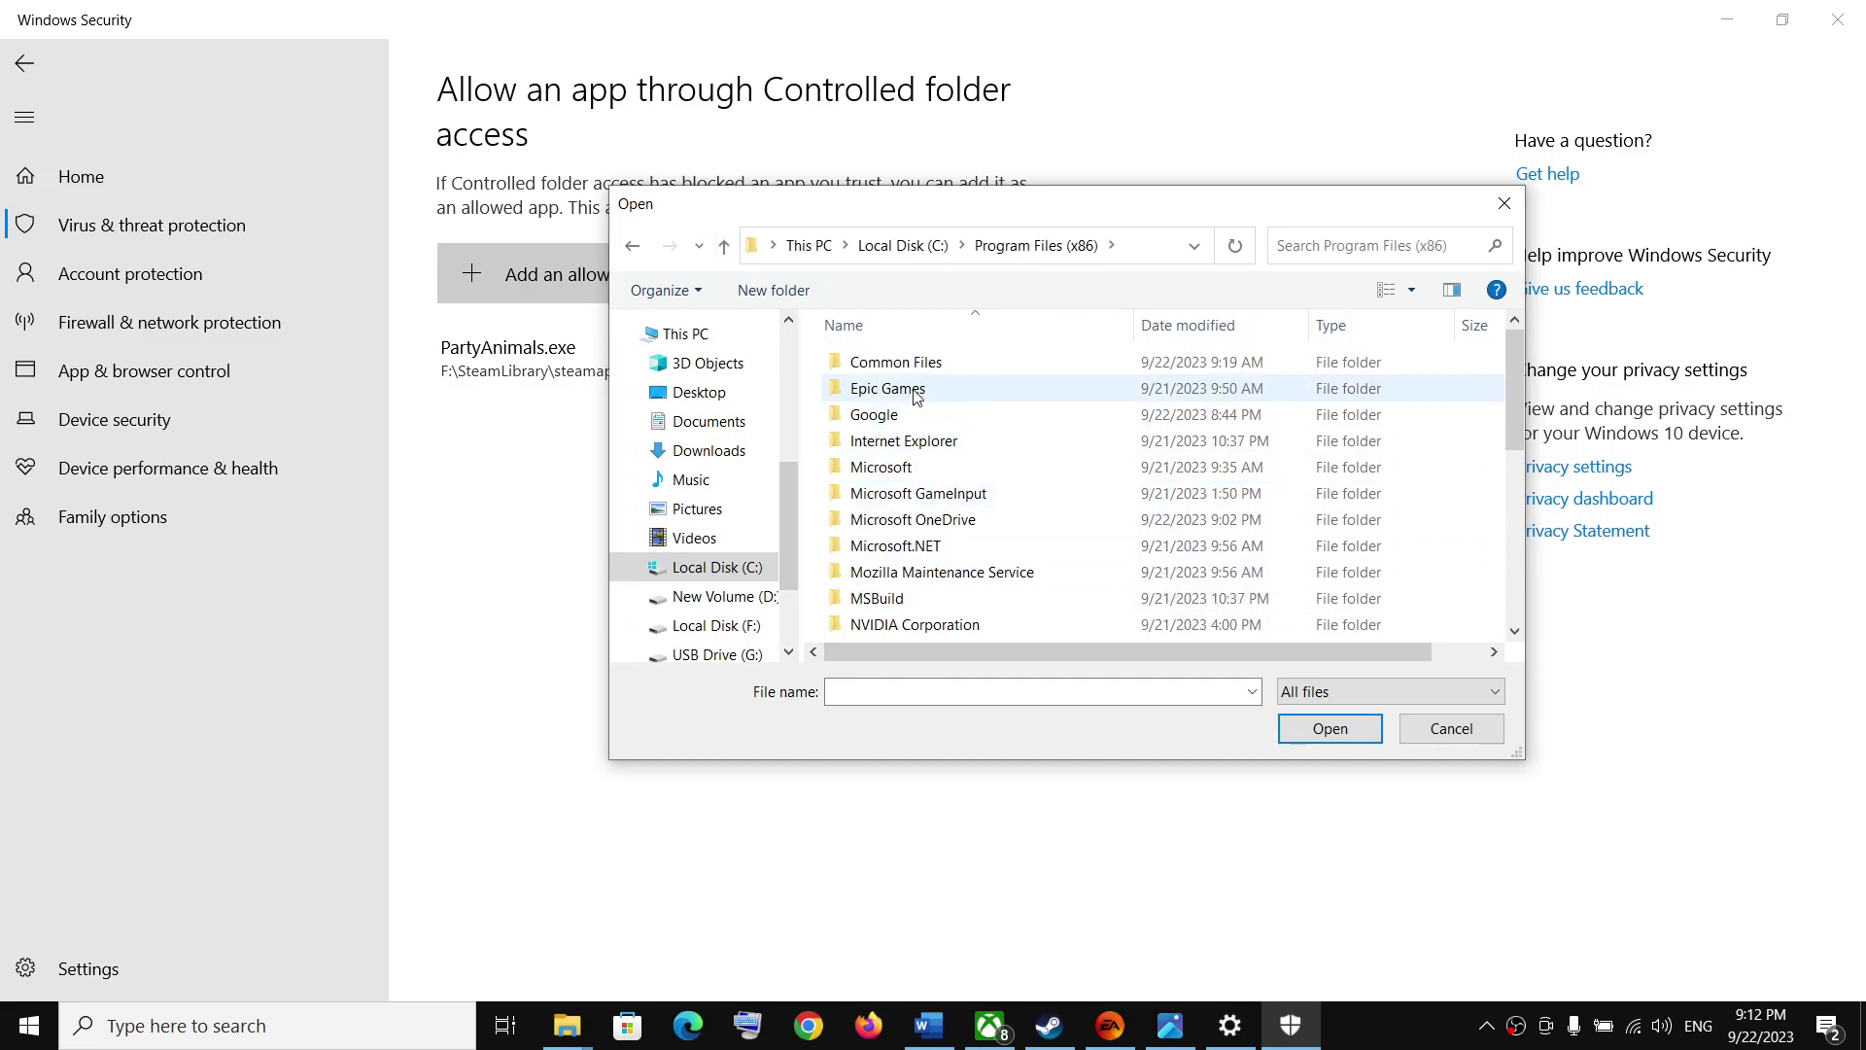
{"action": "double_click", "coordinate": [914, 391]}
{"action": "left_click", "coordinate": [724, 246]}
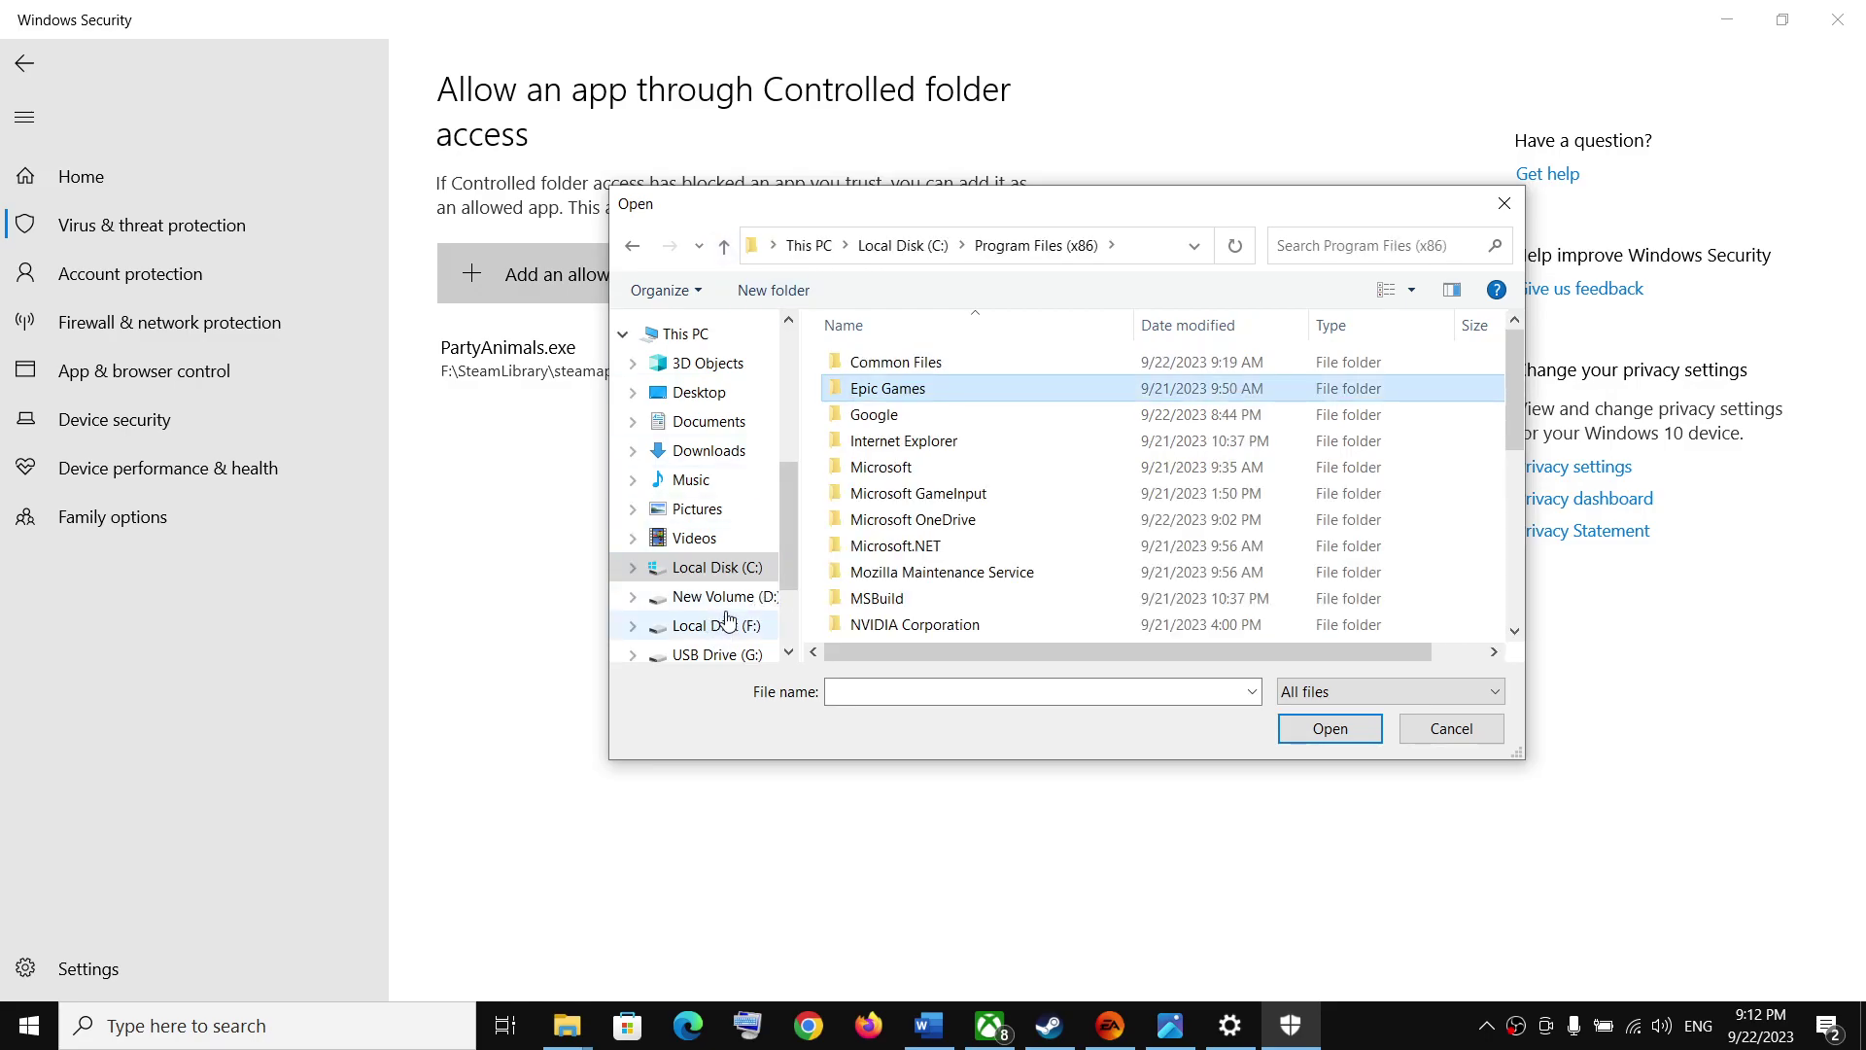
Look for the game folder on drive D in SteamLibrary\steamapps\common.
{"action": "left_click", "coordinate": [717, 598]}
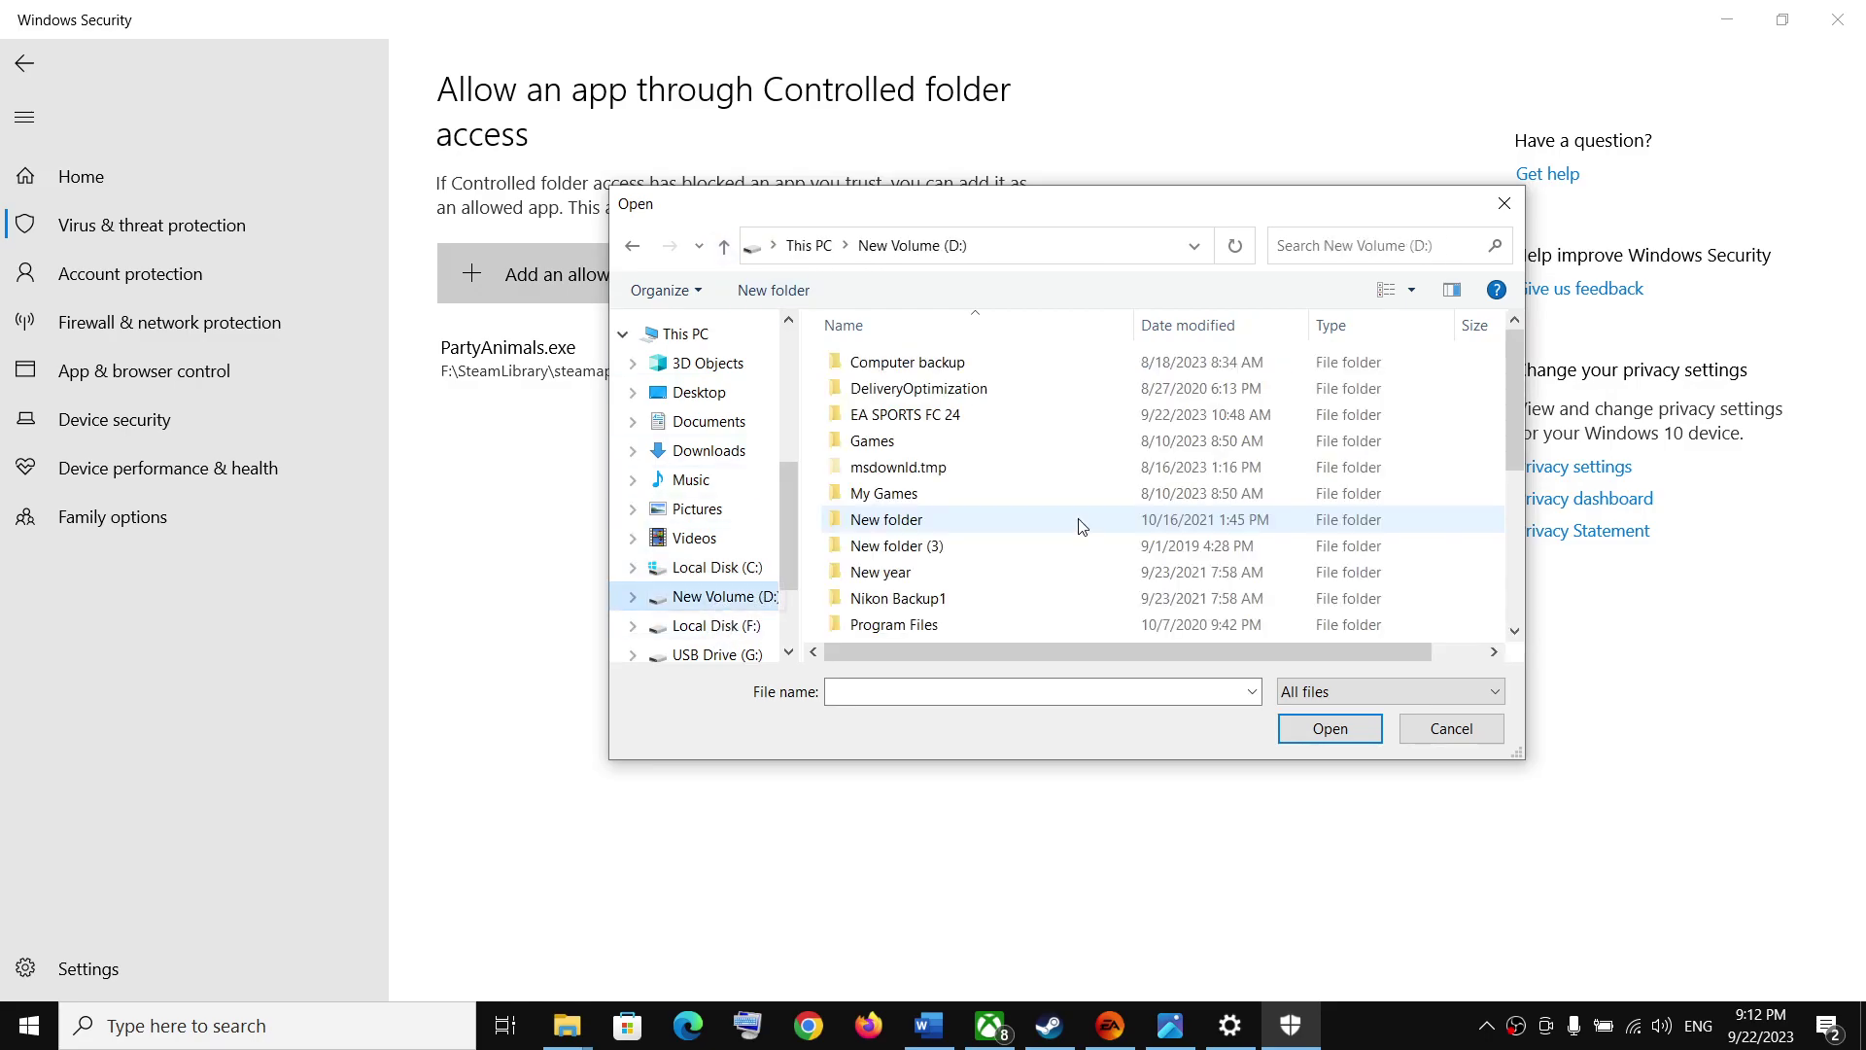
{"action": "scroll", "coordinate": [965, 539], "scroll_direction": "down", "scroll_amount": 2}
{"action": "double_click", "coordinate": [965, 539]}
{"action": "double_click", "coordinate": [901, 363]}
{"action": "double_click", "coordinate": [904, 364]}
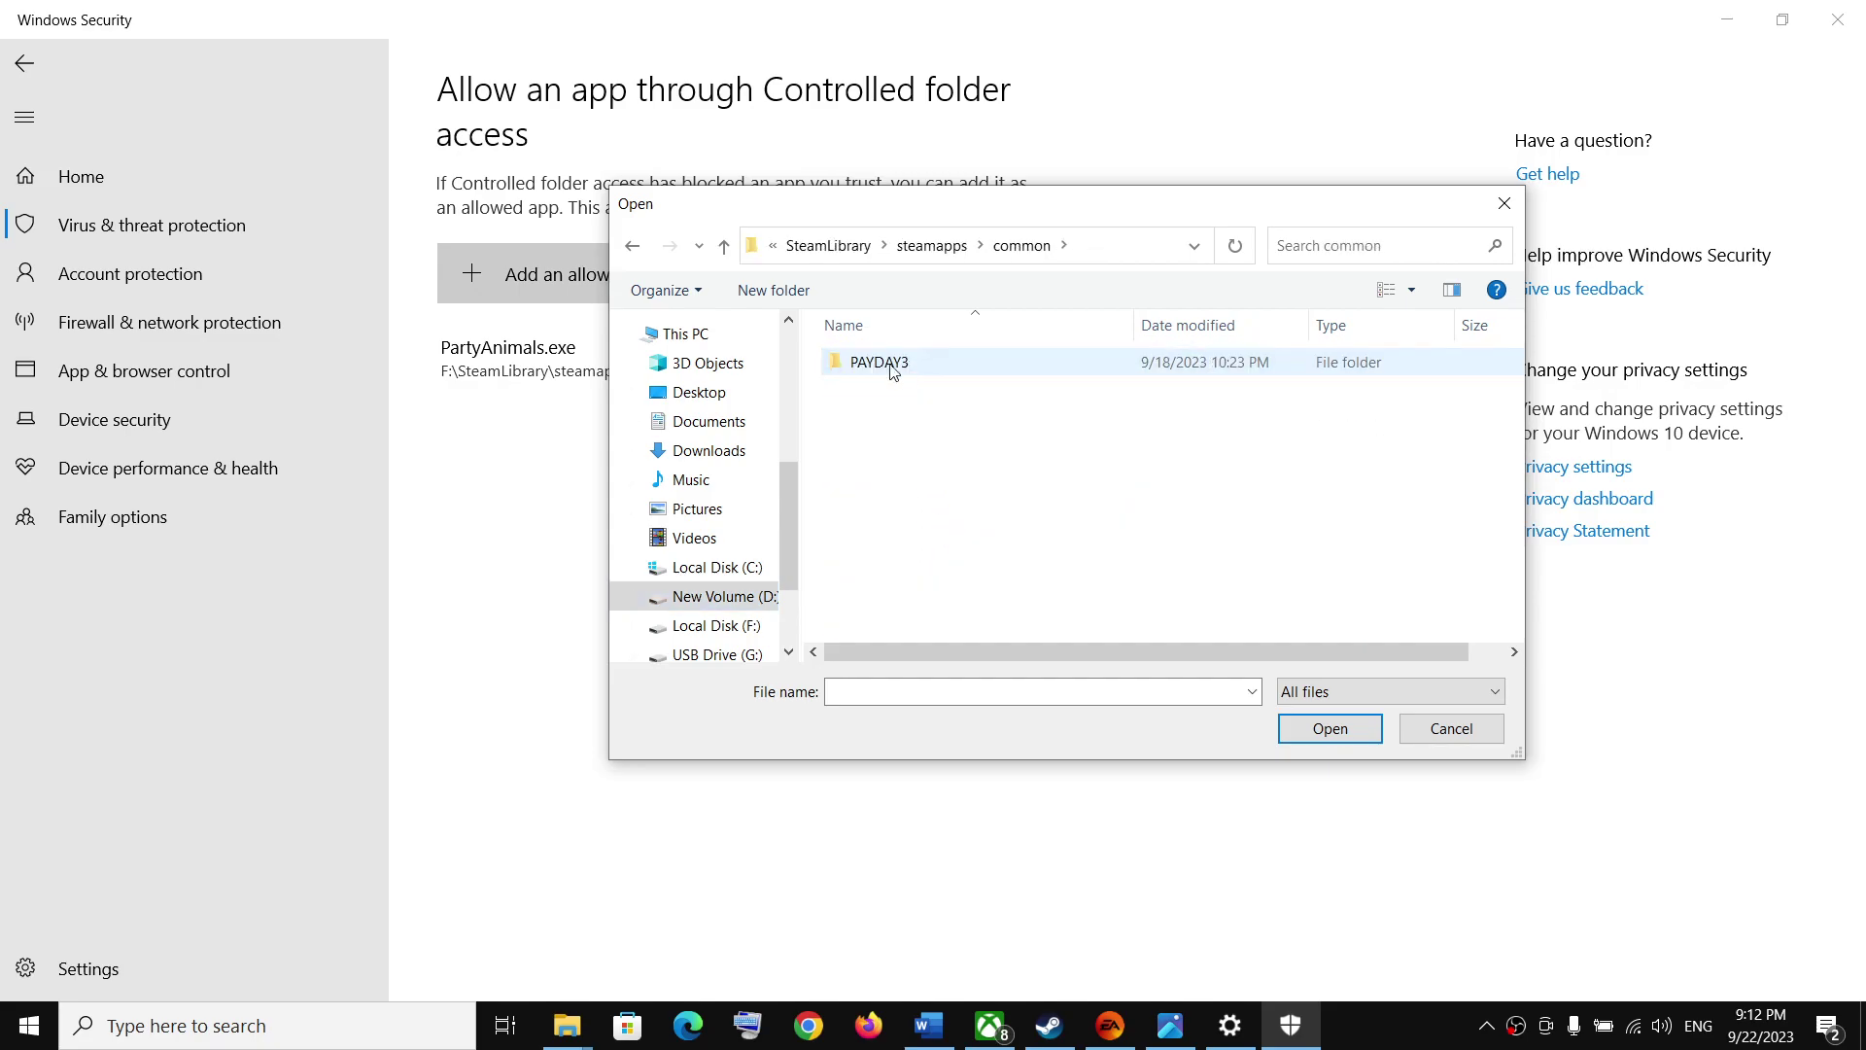
Allow EAAntiCheat.GameServiceLauncher from F:\SteamLibrary\steamapps\common\EA Sports FC 24 through Controlled folder access.
{"action": "left_click", "coordinate": [719, 626]}
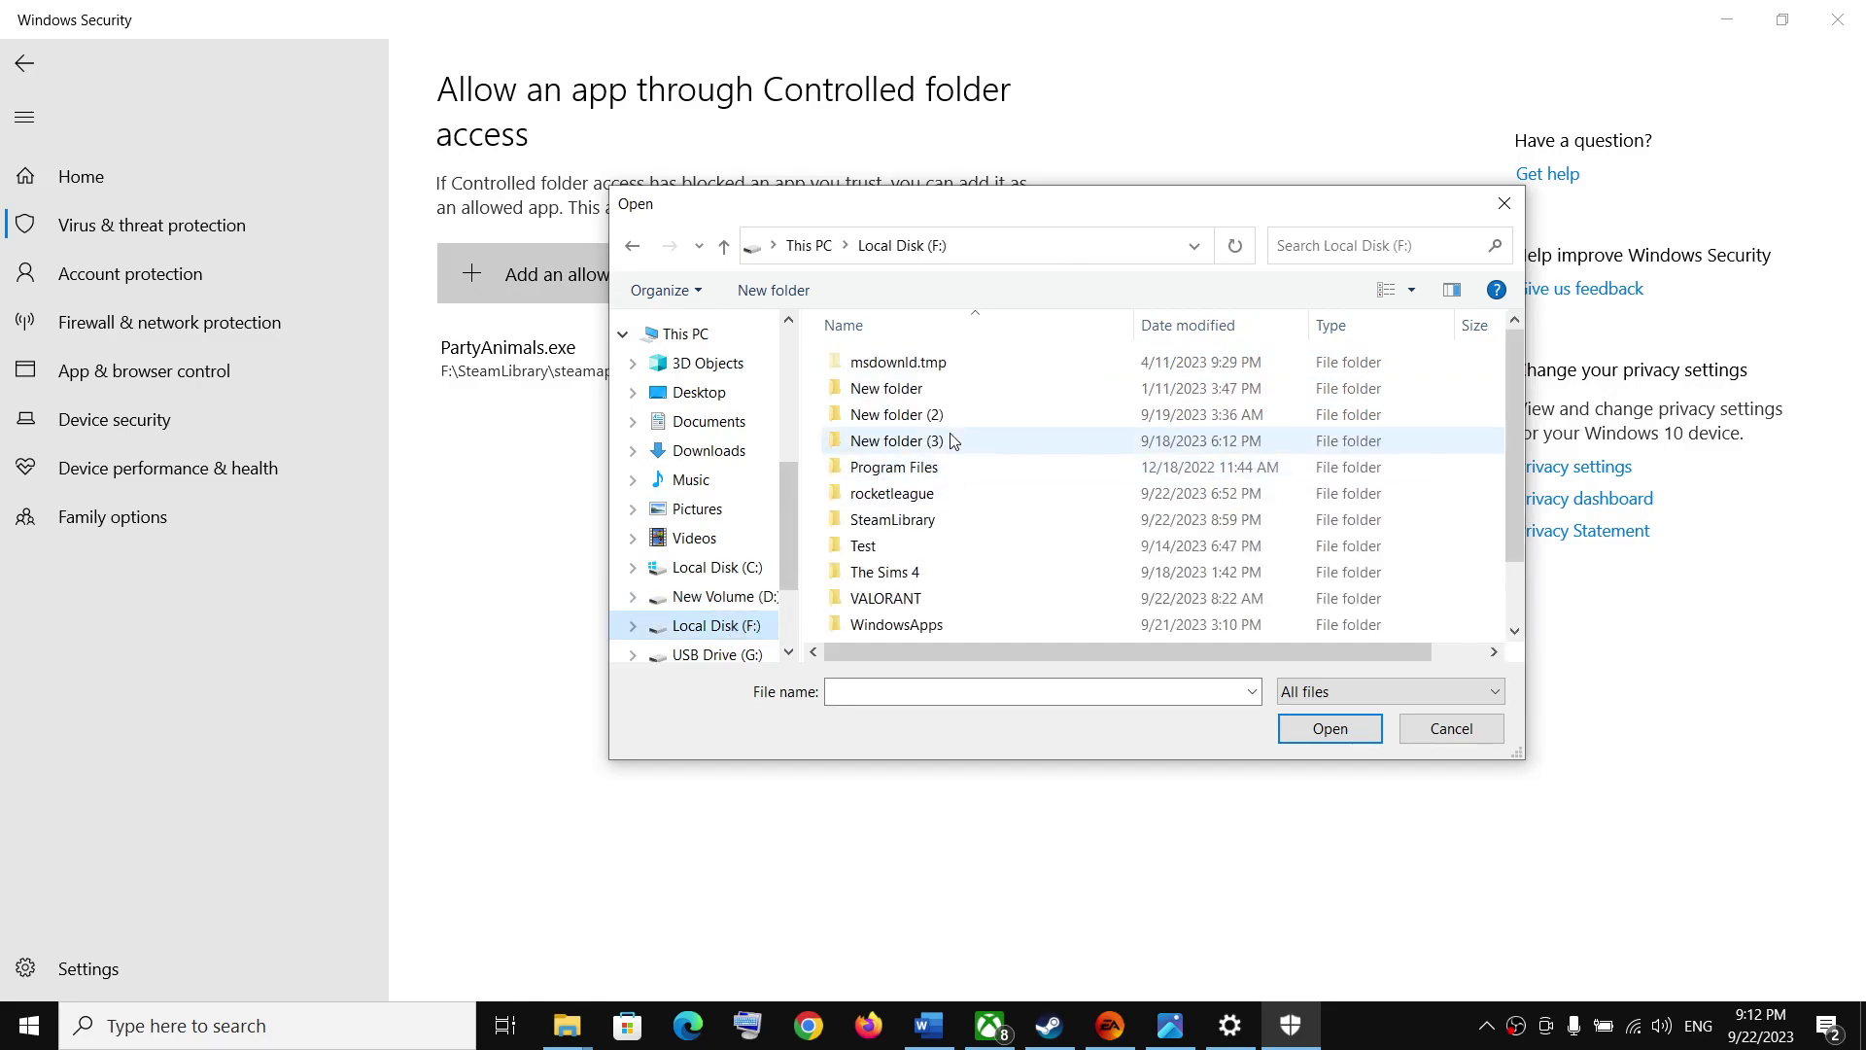
{"action": "double_click", "coordinate": [900, 522]}
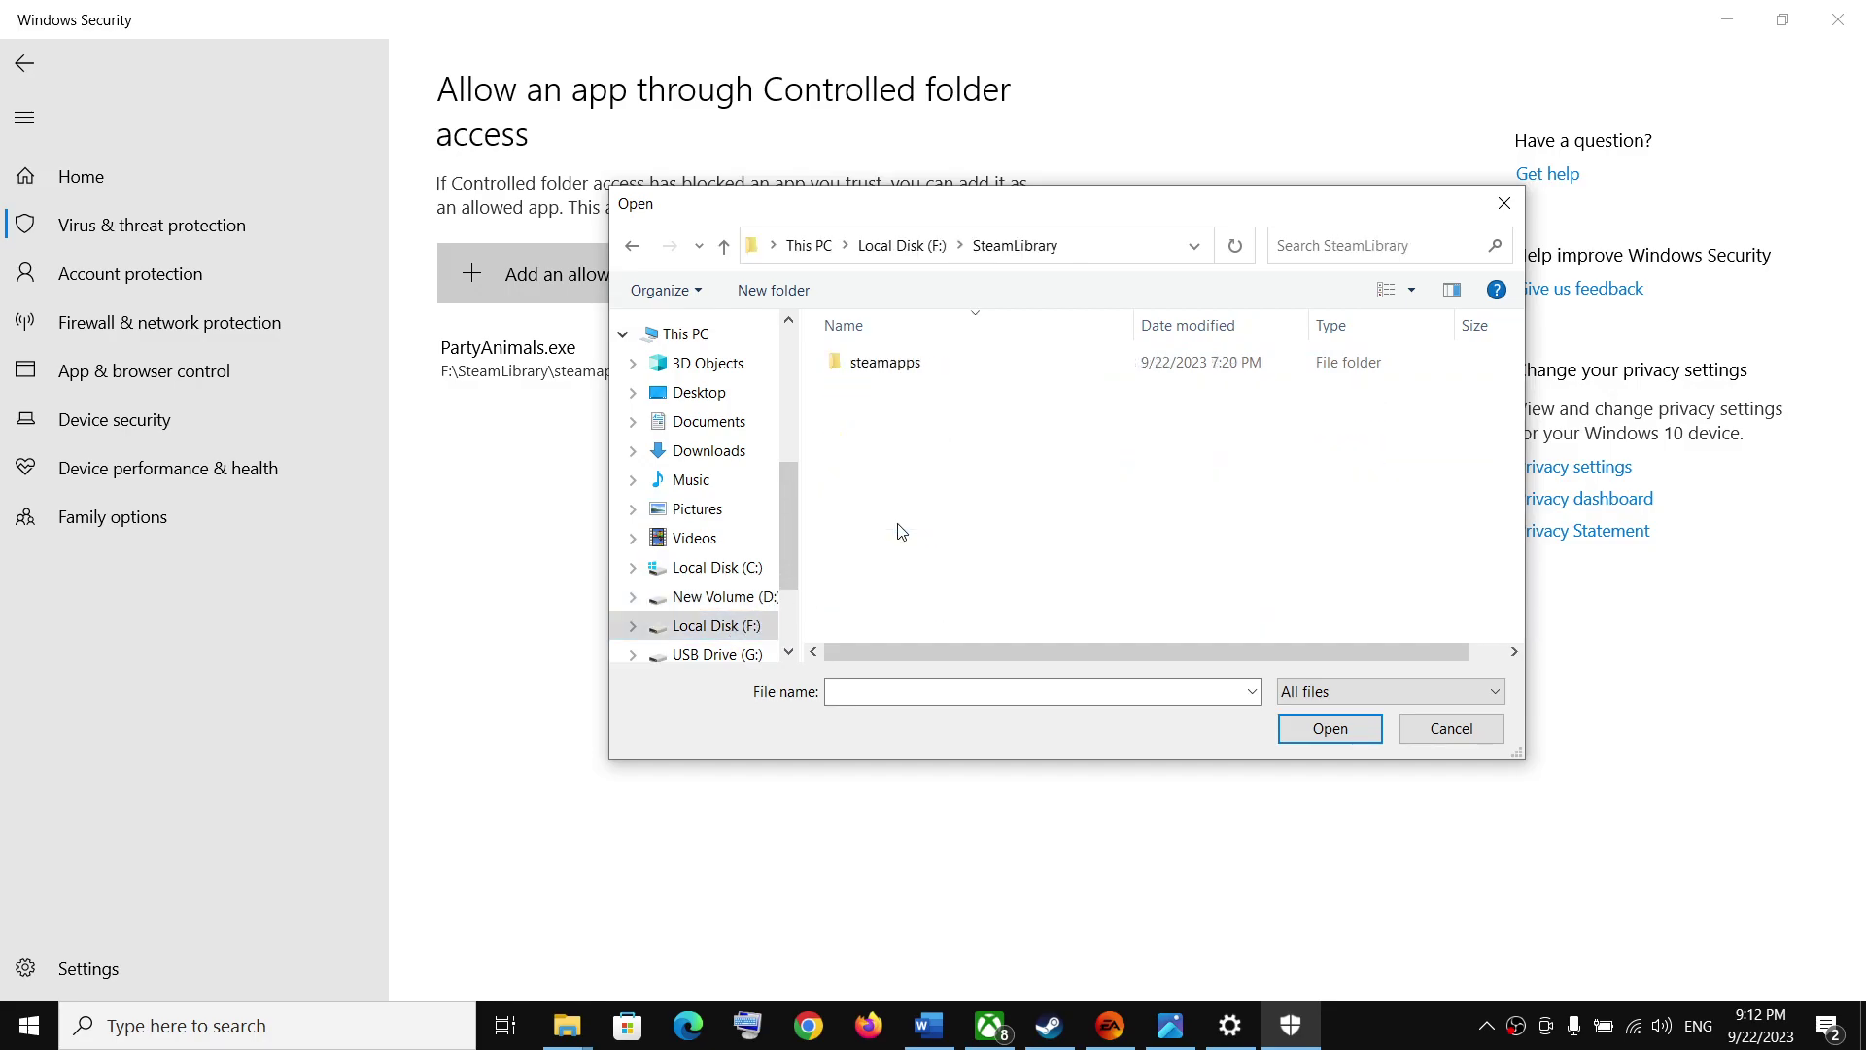
{"action": "double_click", "coordinate": [890, 365]}
{"action": "double_click", "coordinate": [891, 366]}
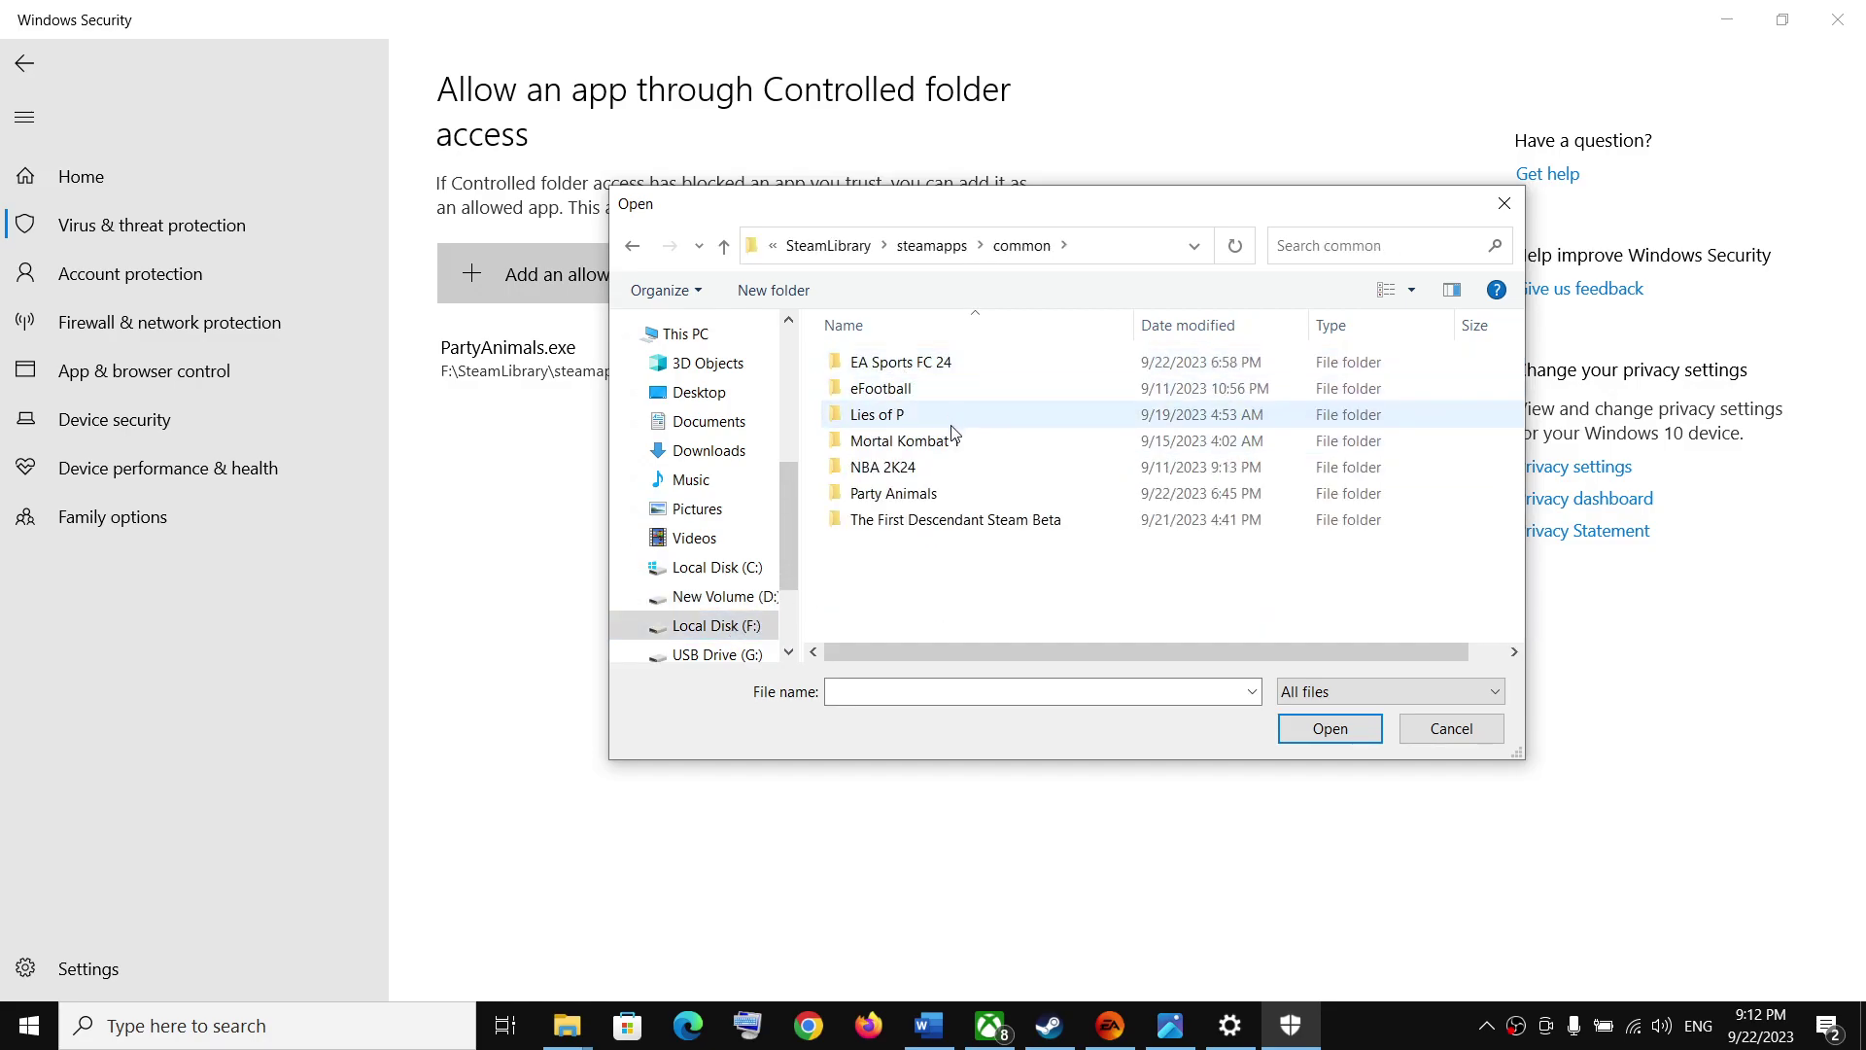
{"action": "left_click", "coordinate": [910, 366]}
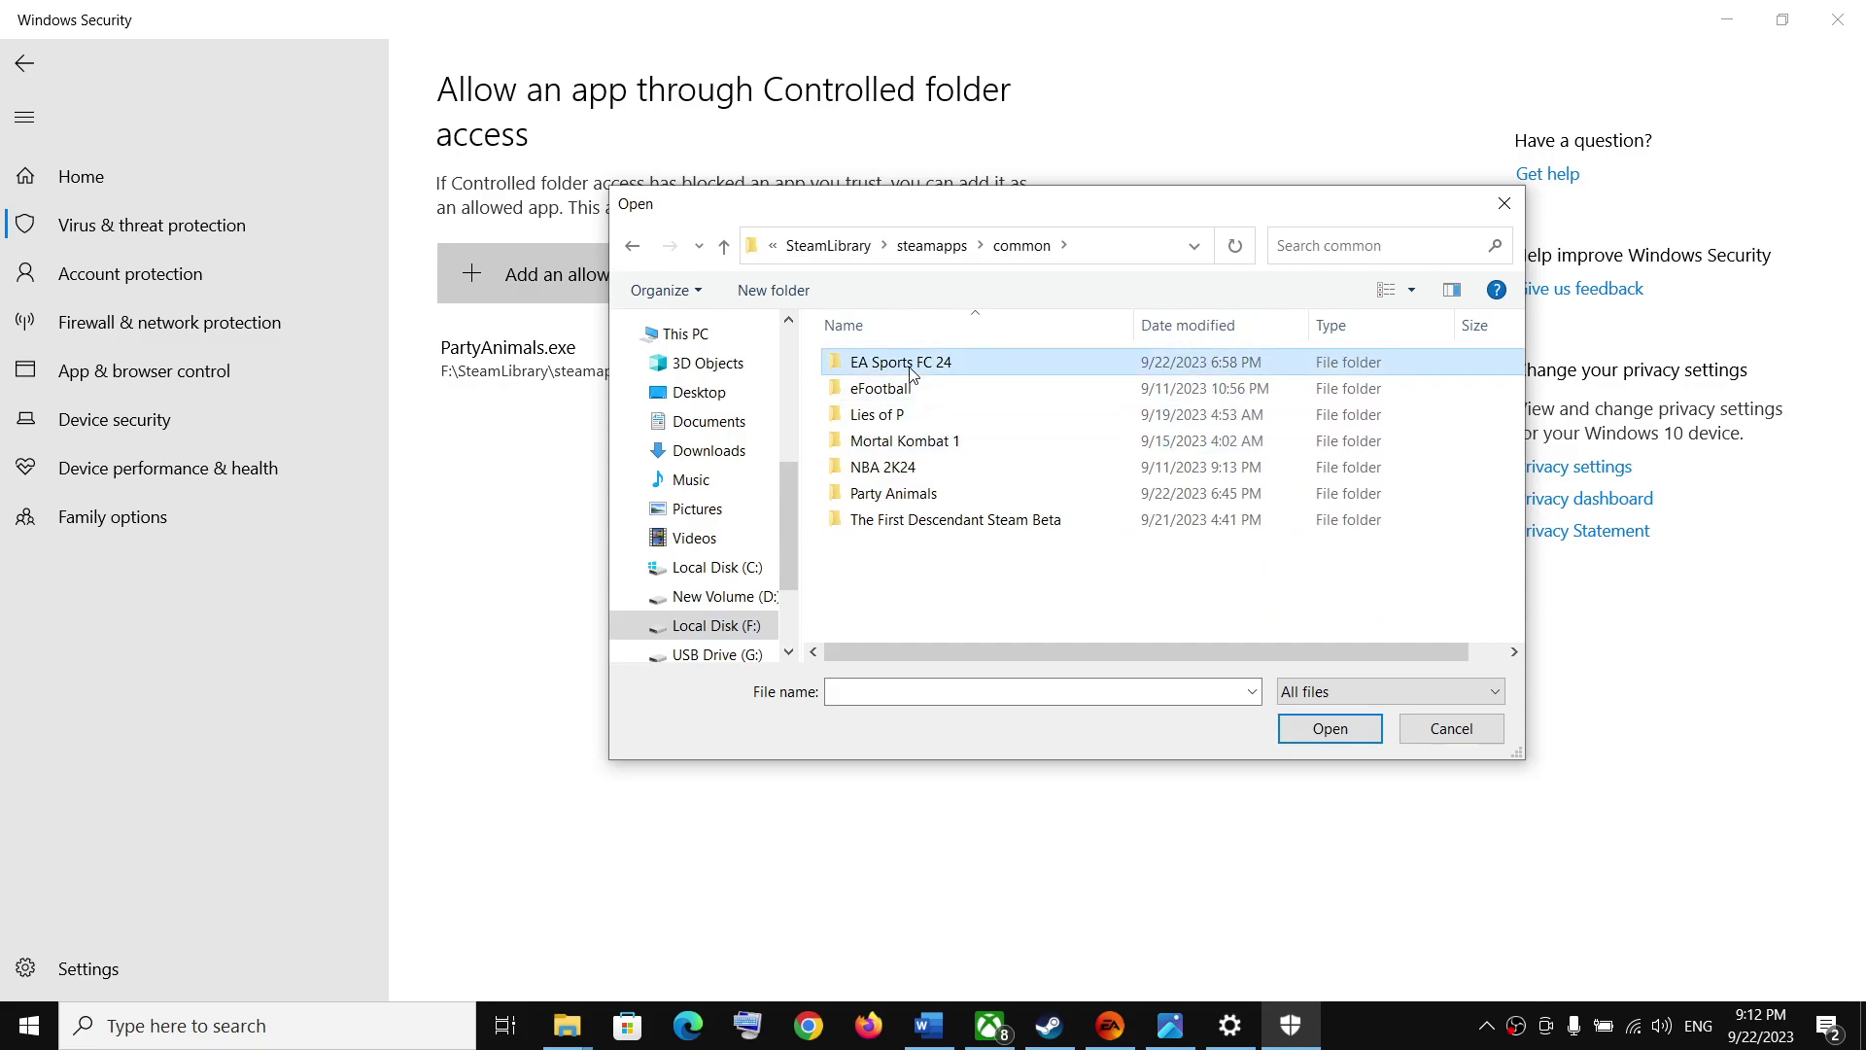
{"action": "double_click", "coordinate": [970, 365]}
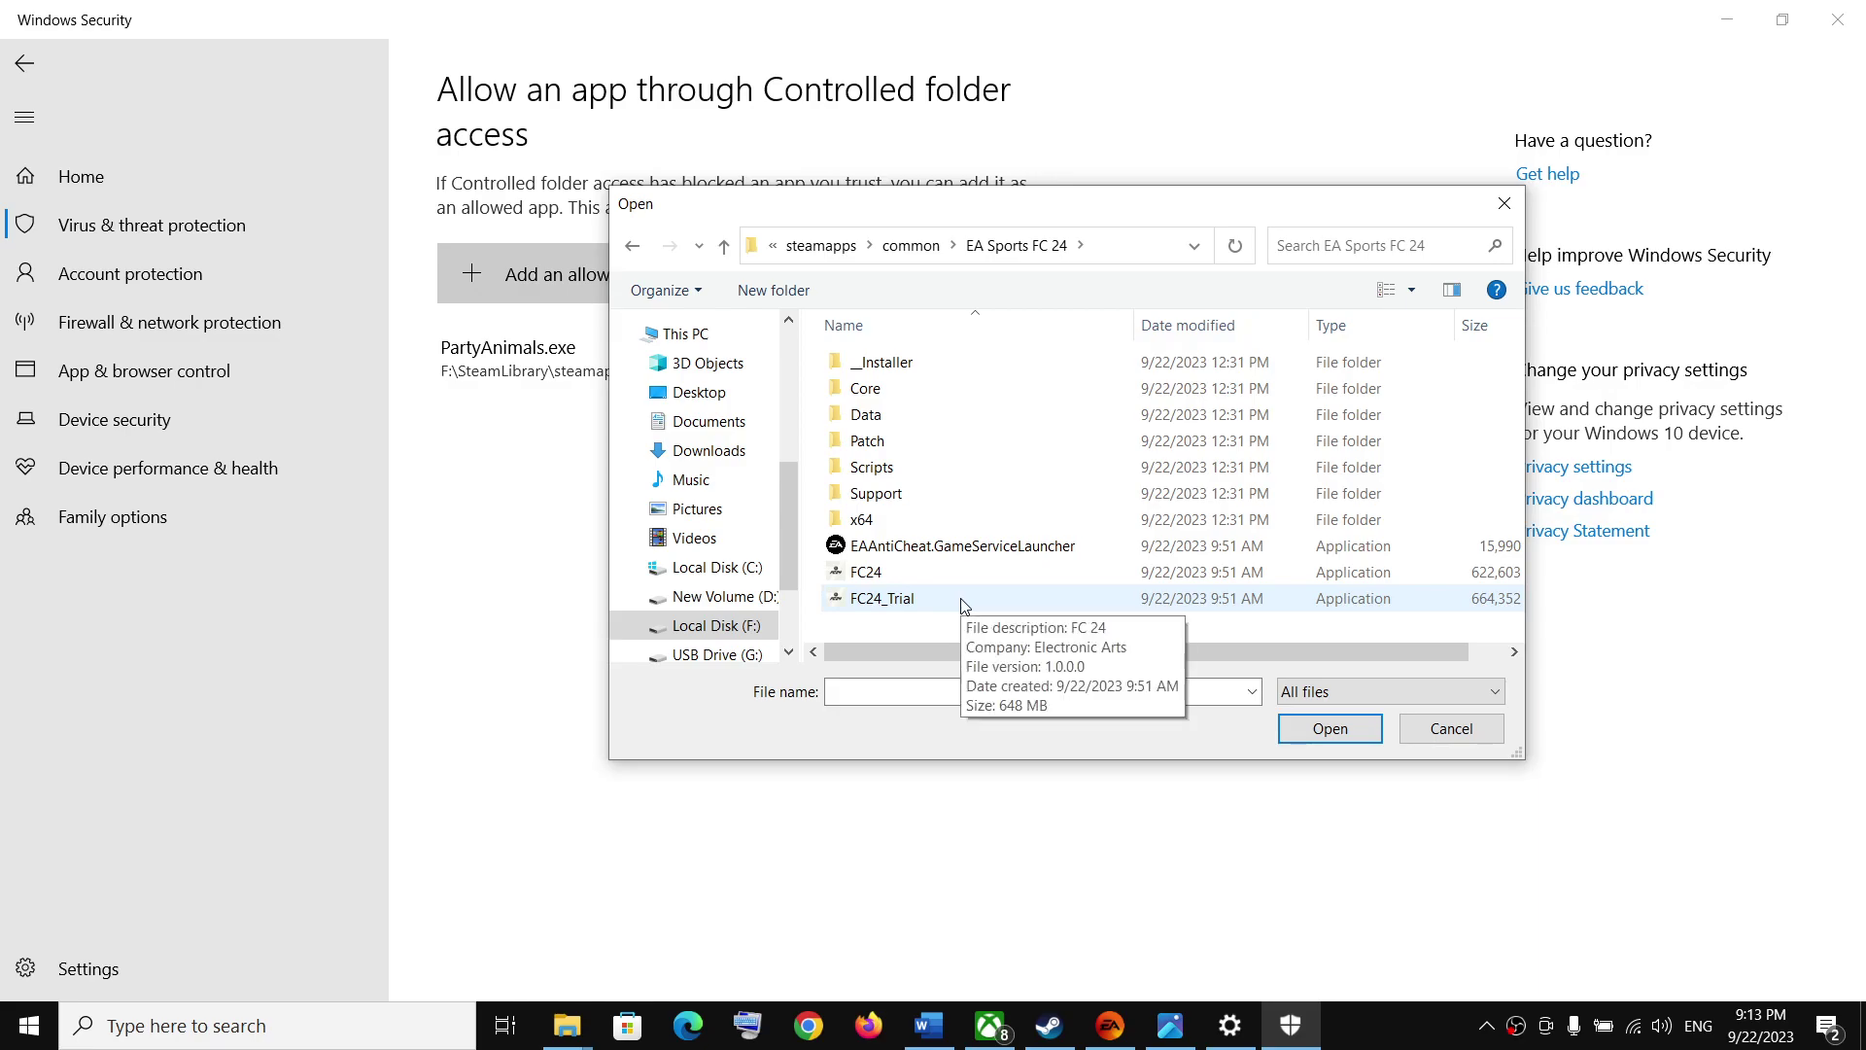
{"action": "left_click", "coordinate": [962, 547]}
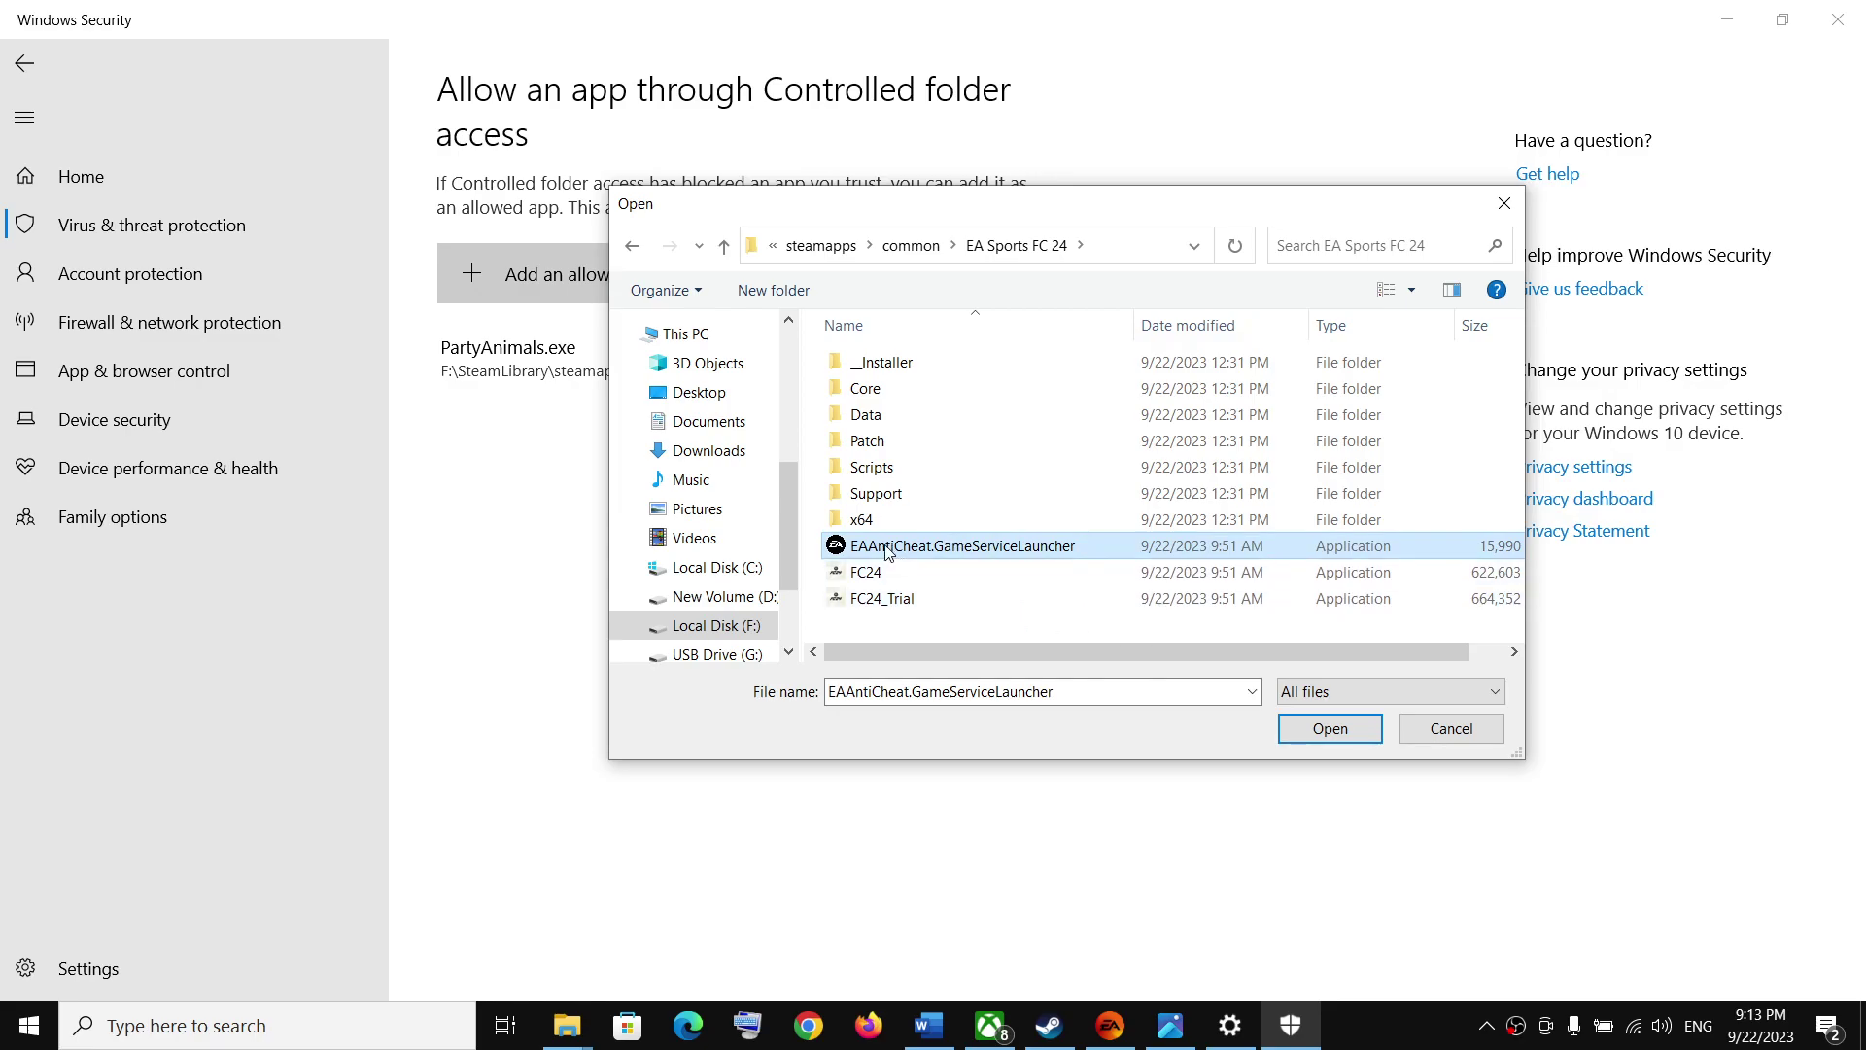
{"action": "left_click", "coordinate": [1320, 736]}
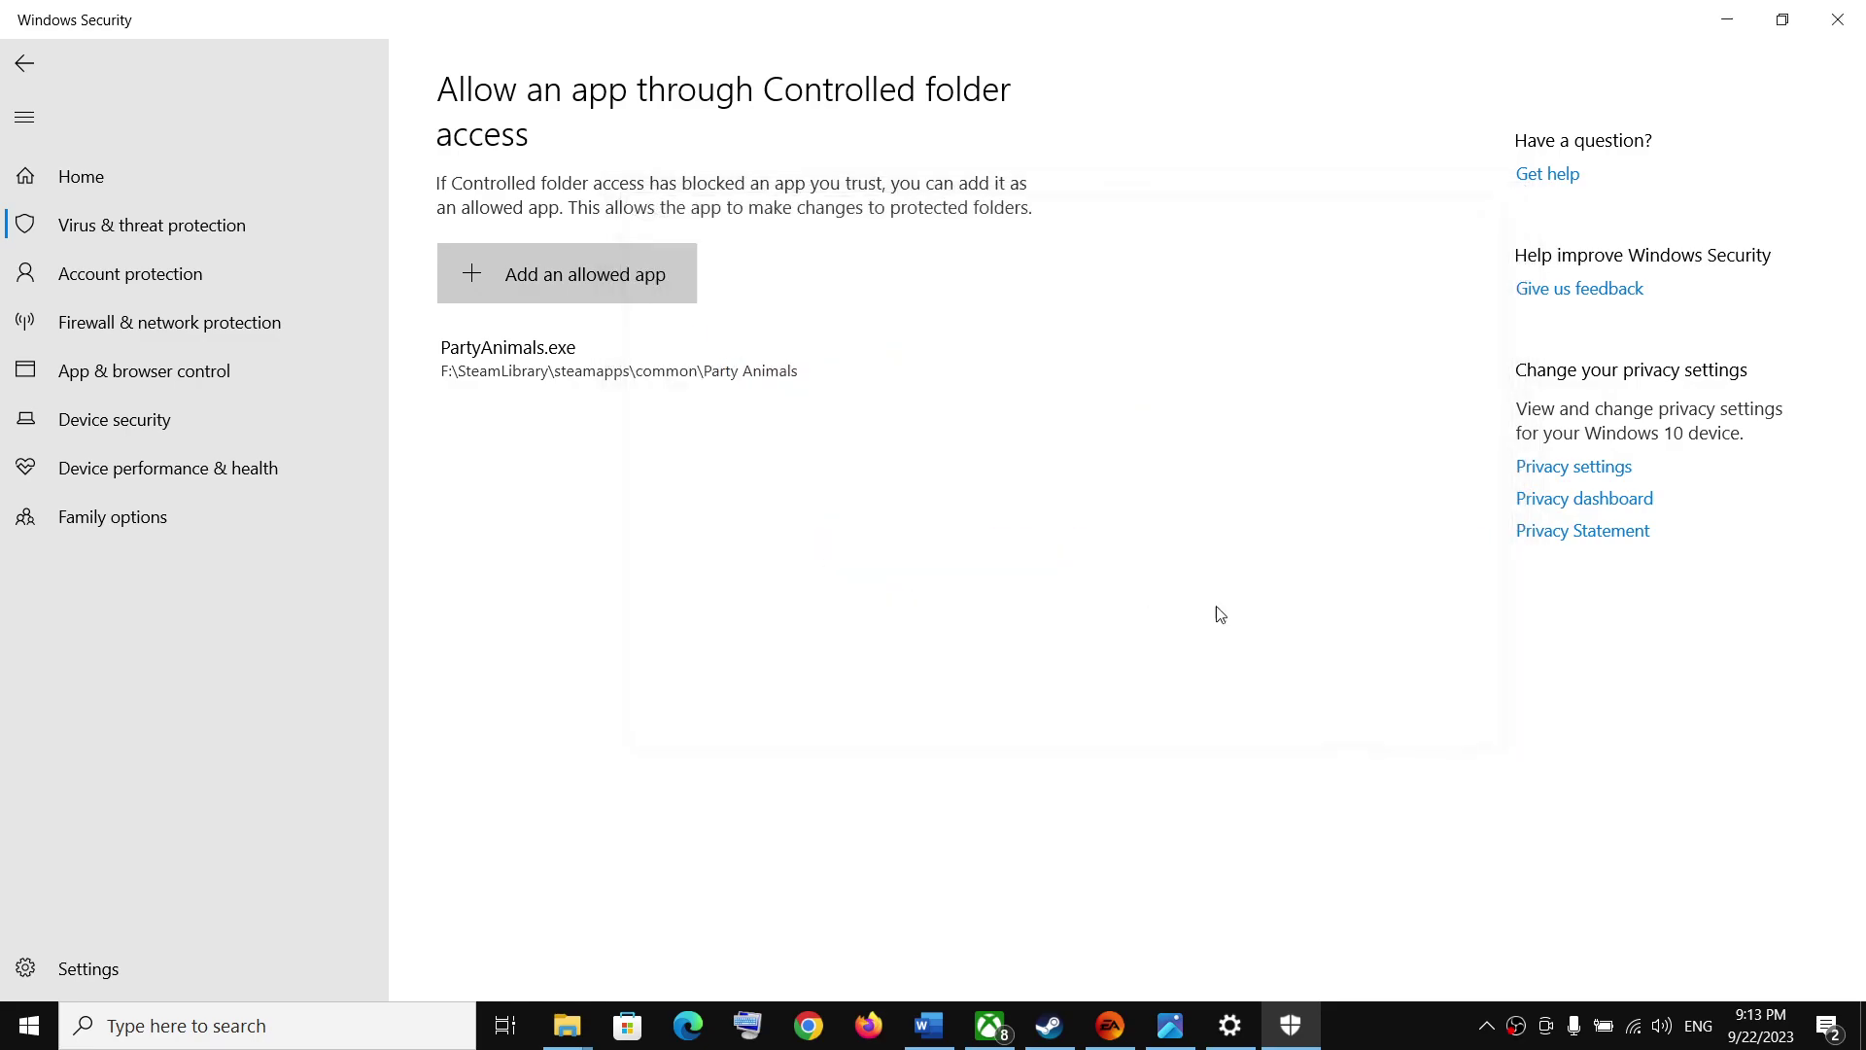
Add the FC24 application from the EA Sports FC 24 folder as another allowed app.
{"action": "left_click", "coordinate": [581, 297]}
{"action": "left_click", "coordinate": [583, 366]}
{"action": "left_click", "coordinate": [868, 576]}
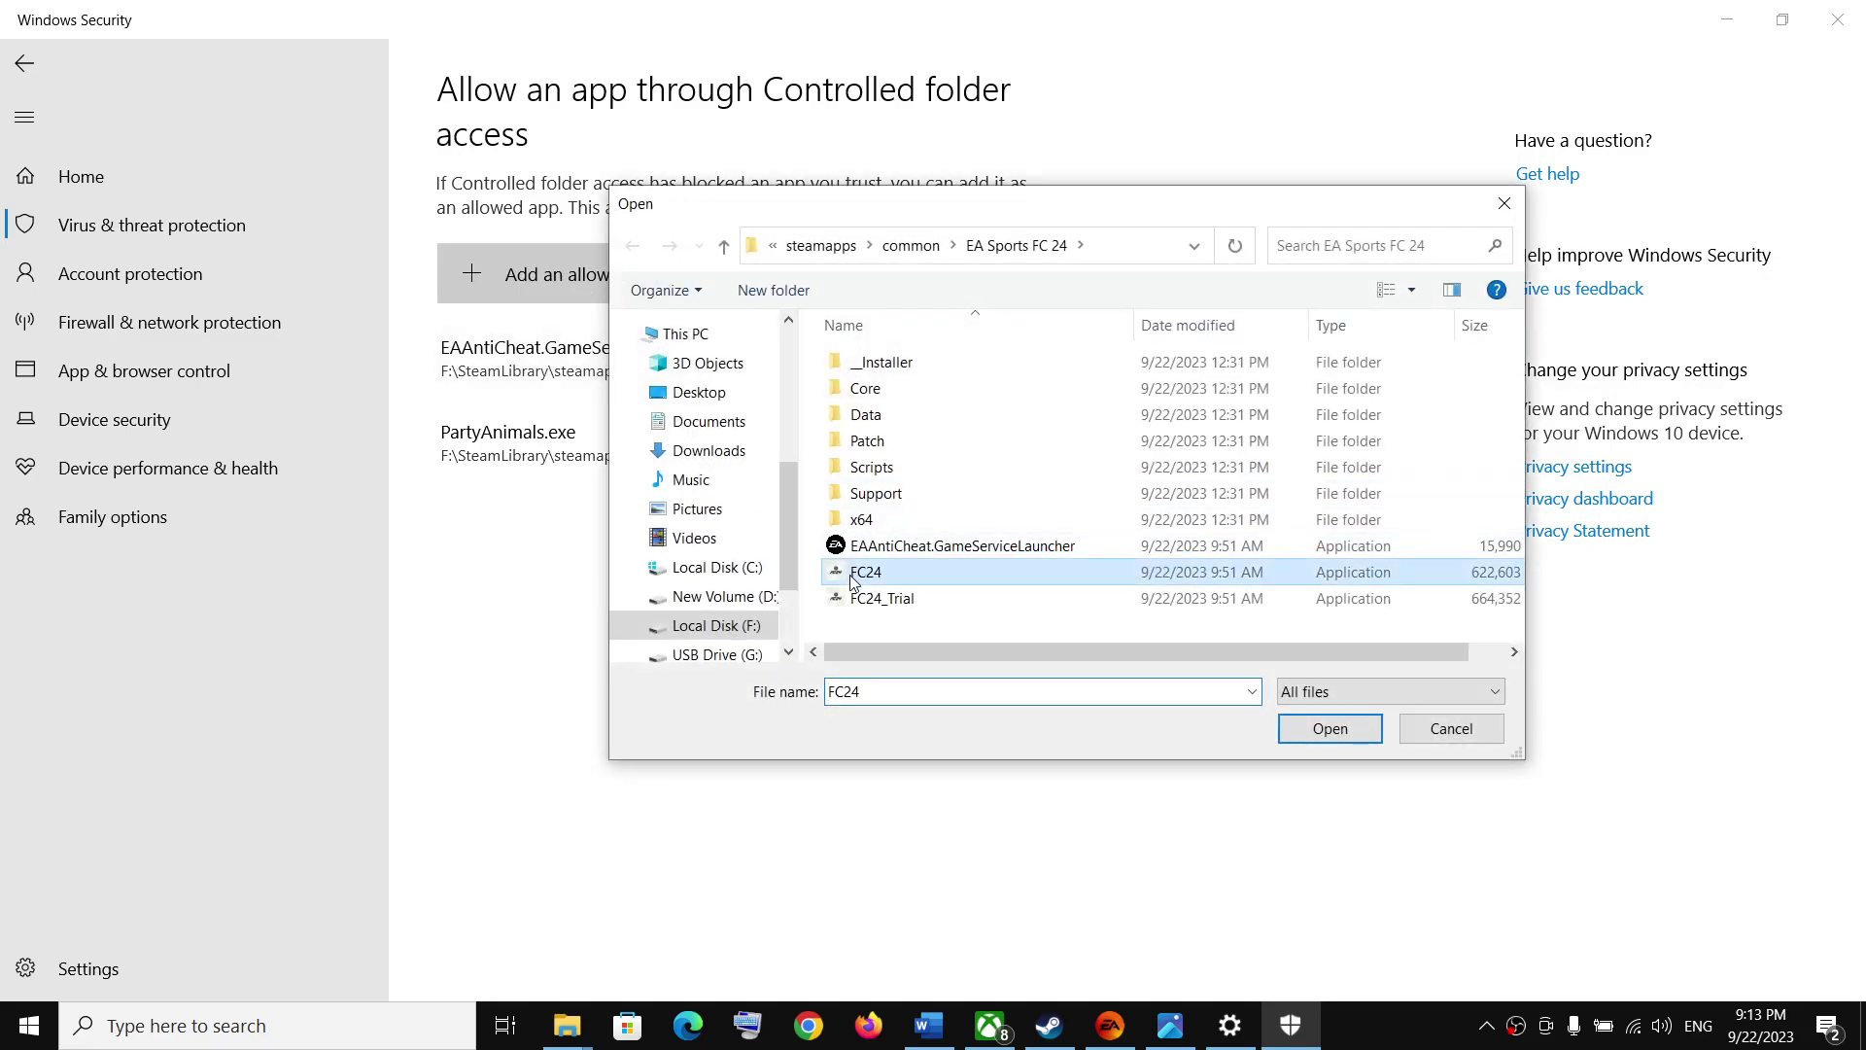
{"action": "left_click", "coordinate": [1332, 731]}
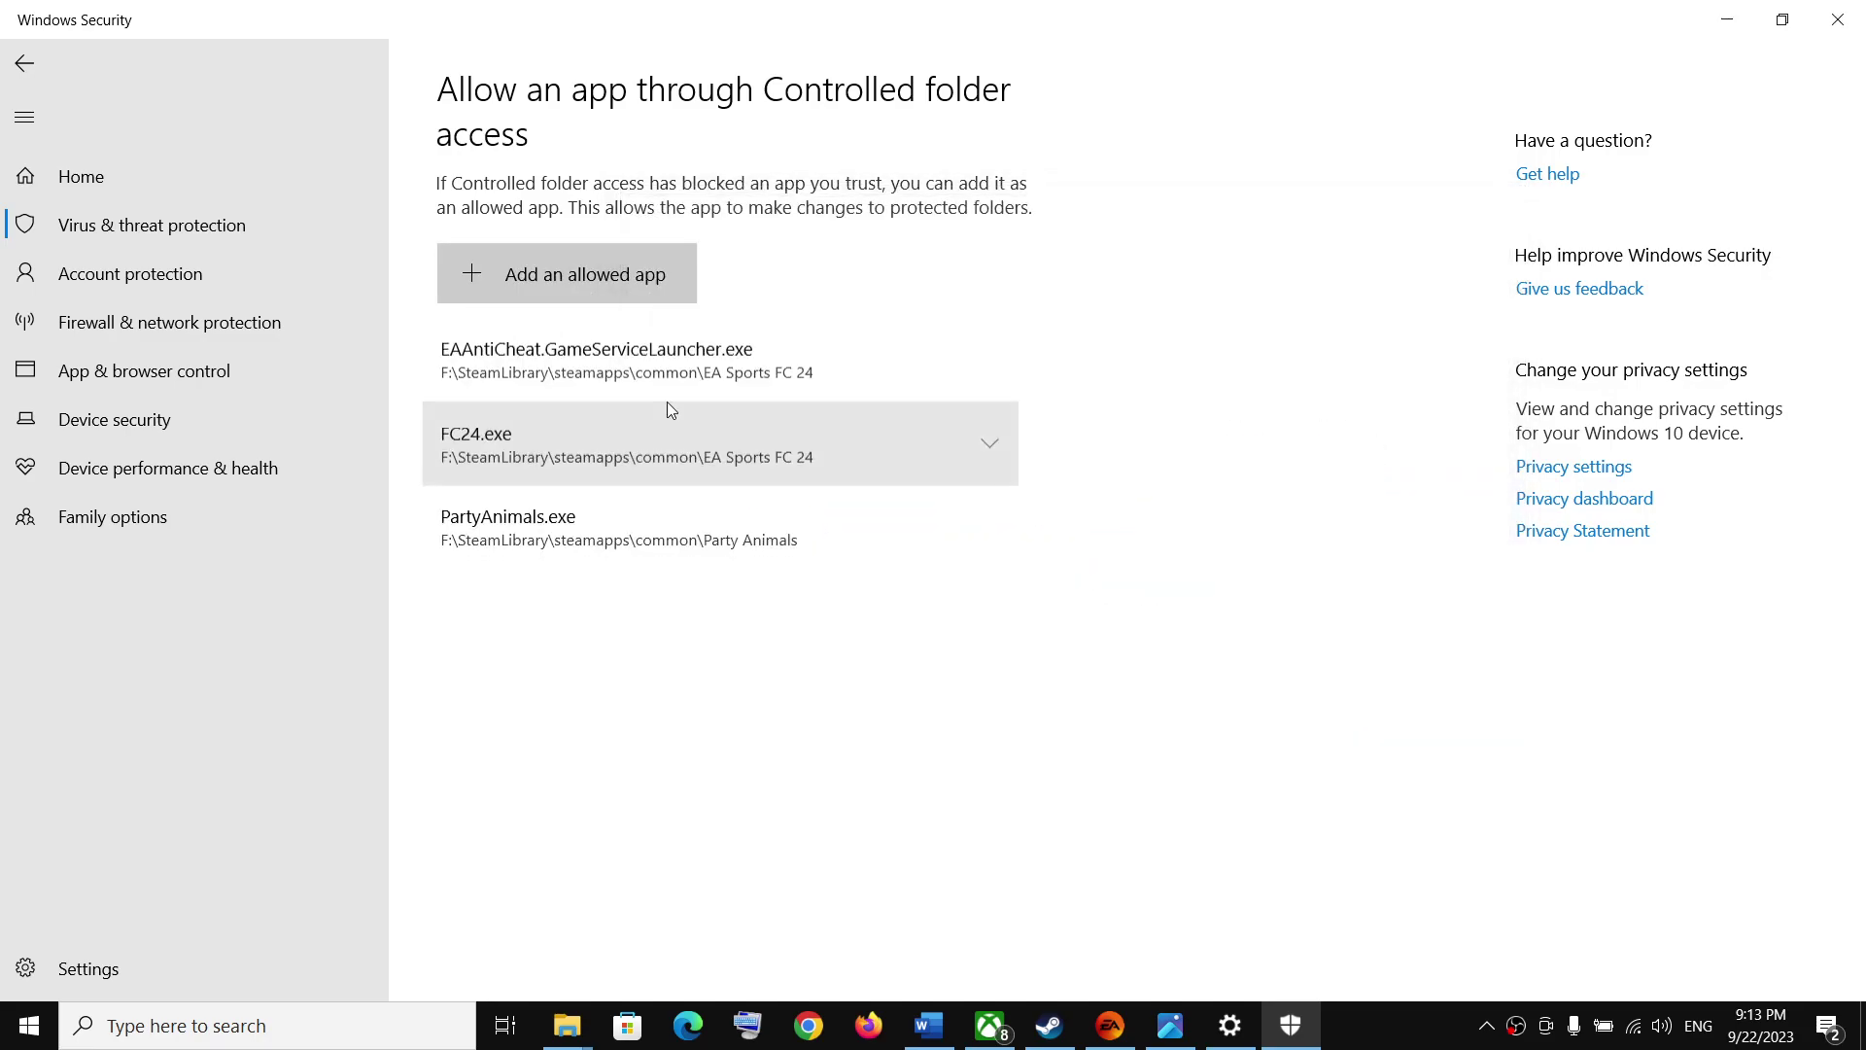
Allow the FC24_Trial application from the EA Sports FC 24 folder through Controlled folder access.
{"action": "left_click", "coordinate": [620, 277]}
{"action": "left_click", "coordinate": [595, 379]}
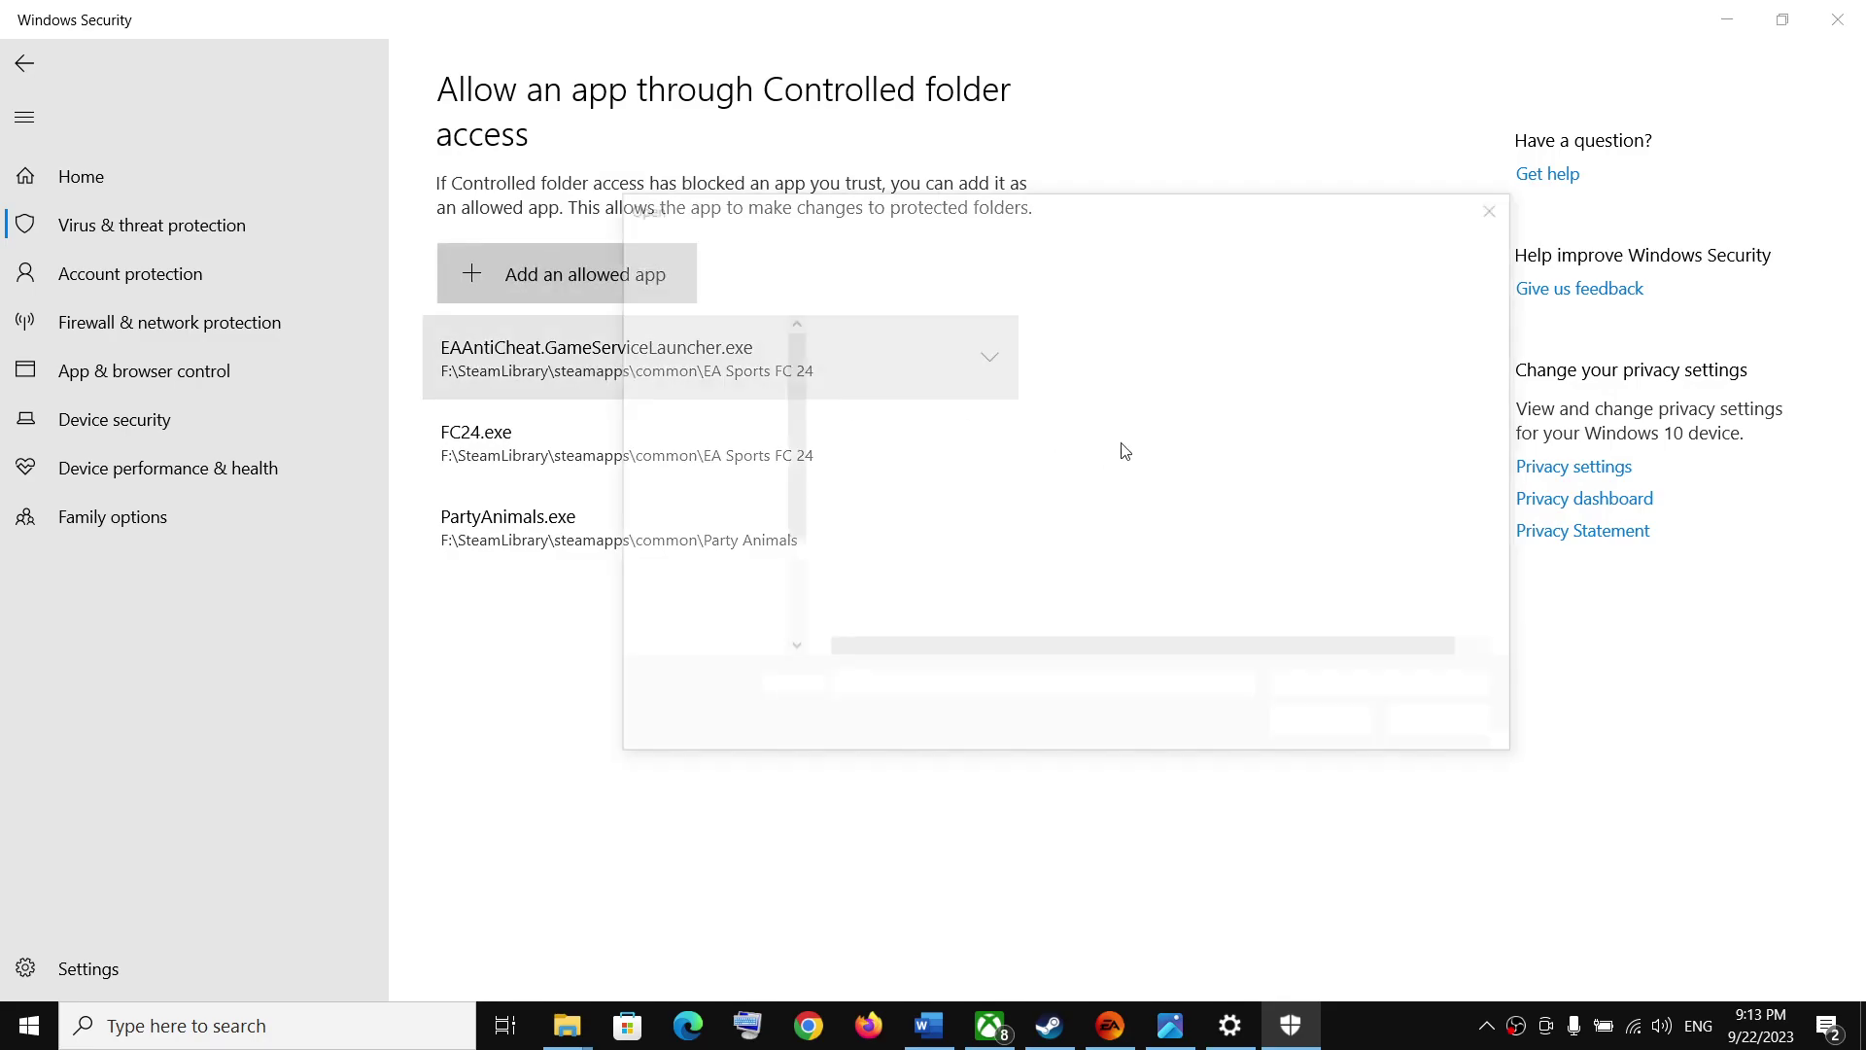
{"action": "left_click", "coordinate": [880, 600]}
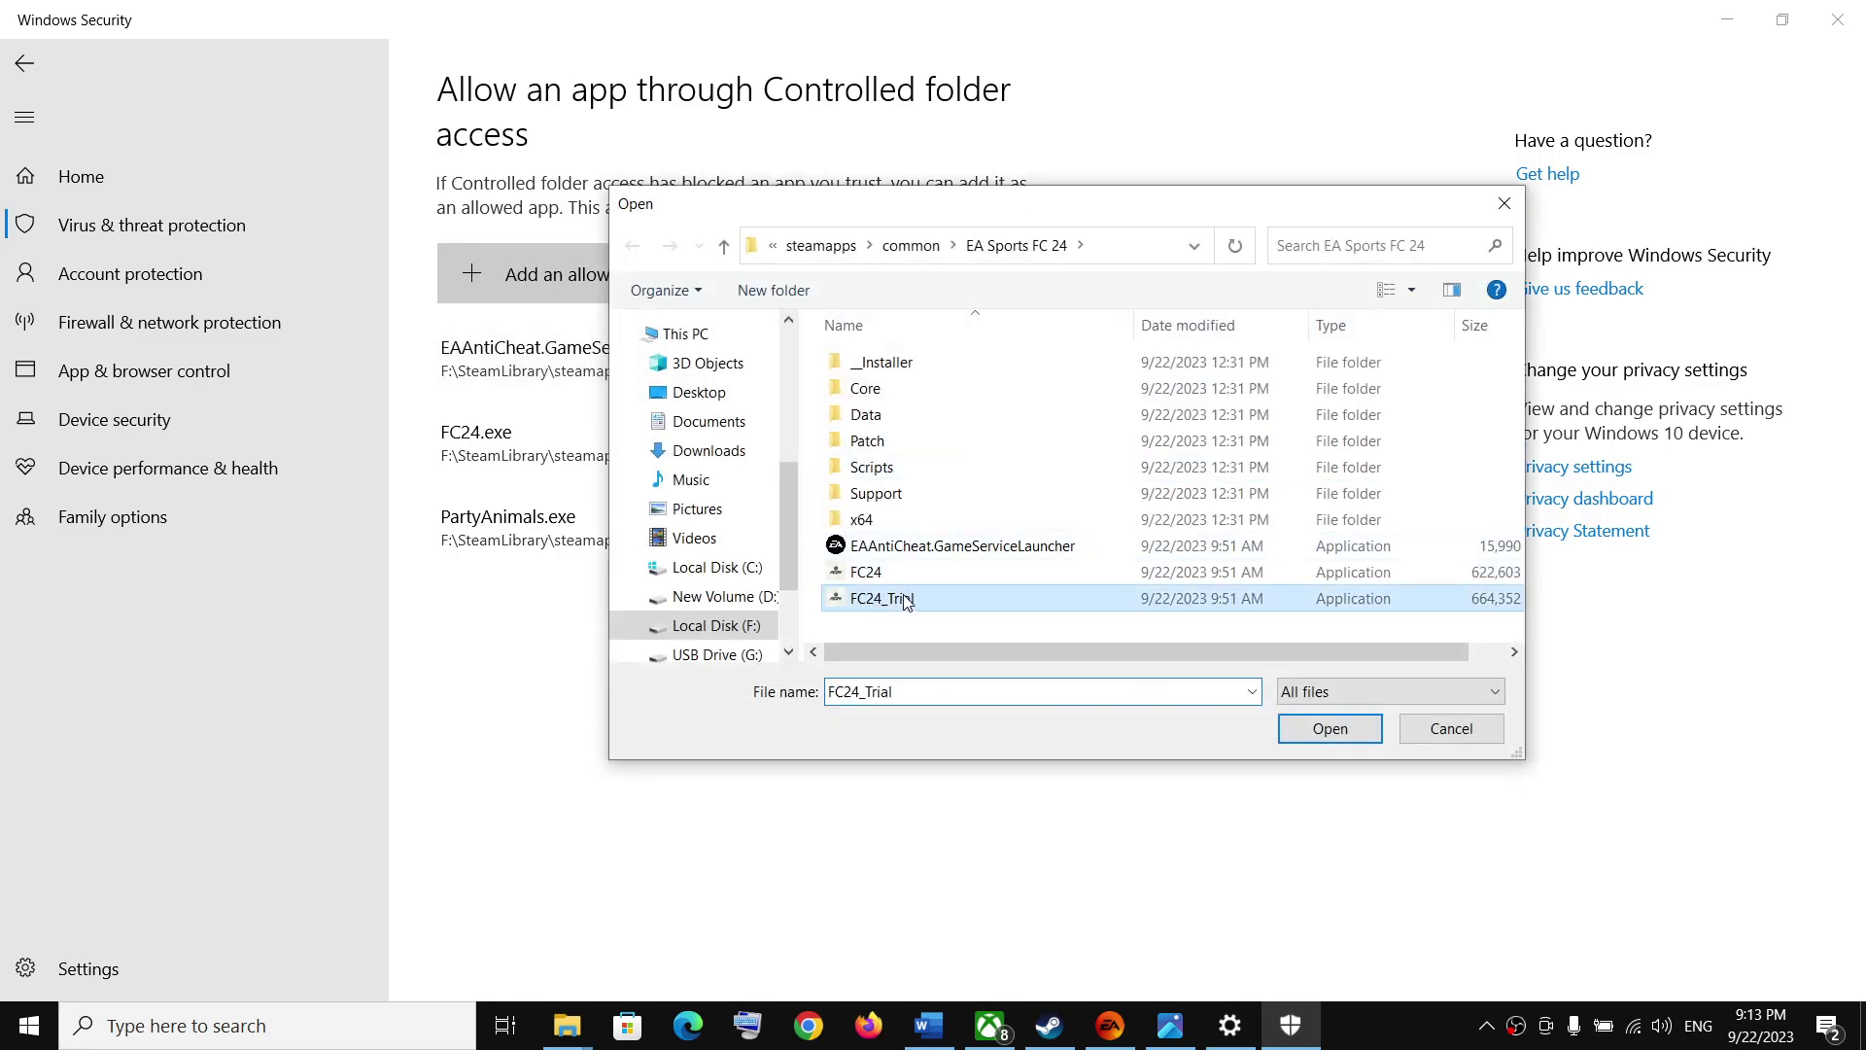
{"action": "left_click", "coordinate": [1331, 731]}
Add EAAntiCheat.Installer from the game's __Installer\EAAntiCheat folder as another app allowed through Controlled folder access.
{"action": "left_click", "coordinate": [591, 276]}
{"action": "left_click", "coordinate": [597, 379]}
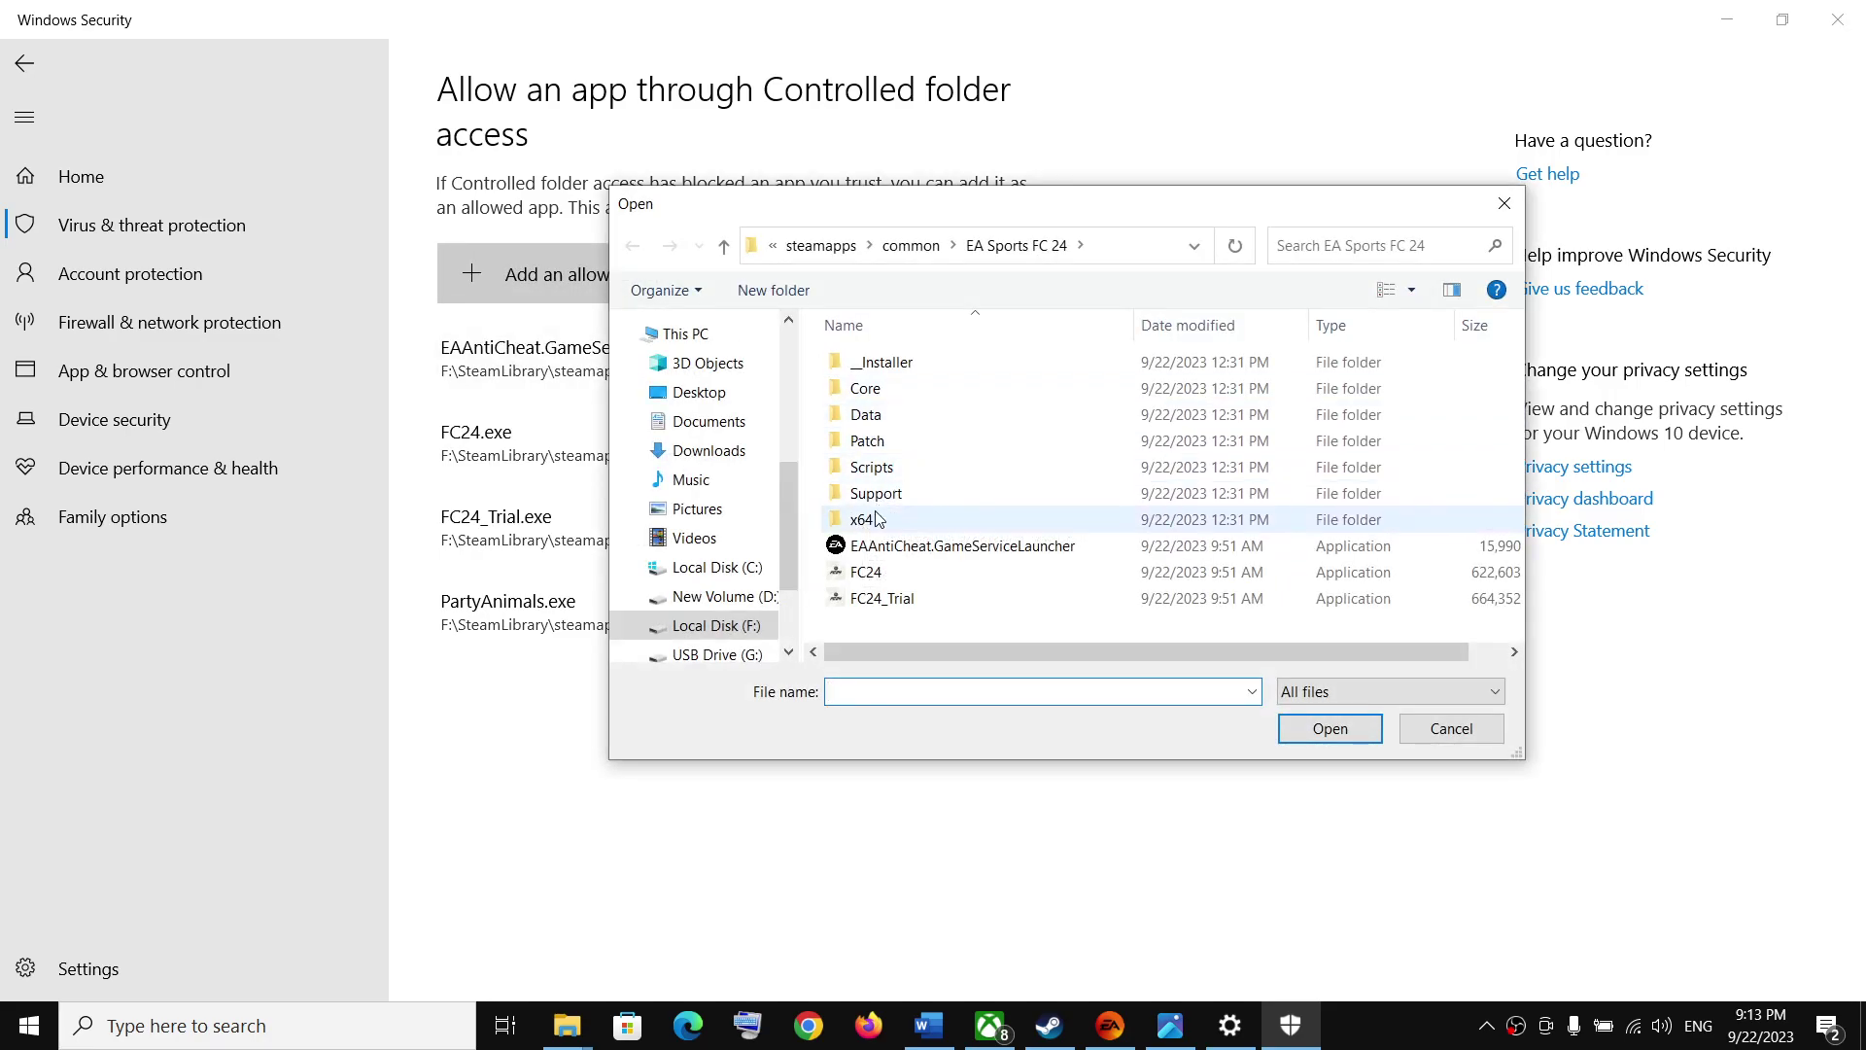
{"action": "left_click", "coordinate": [889, 368]}
{"action": "double_click", "coordinate": [891, 375]}
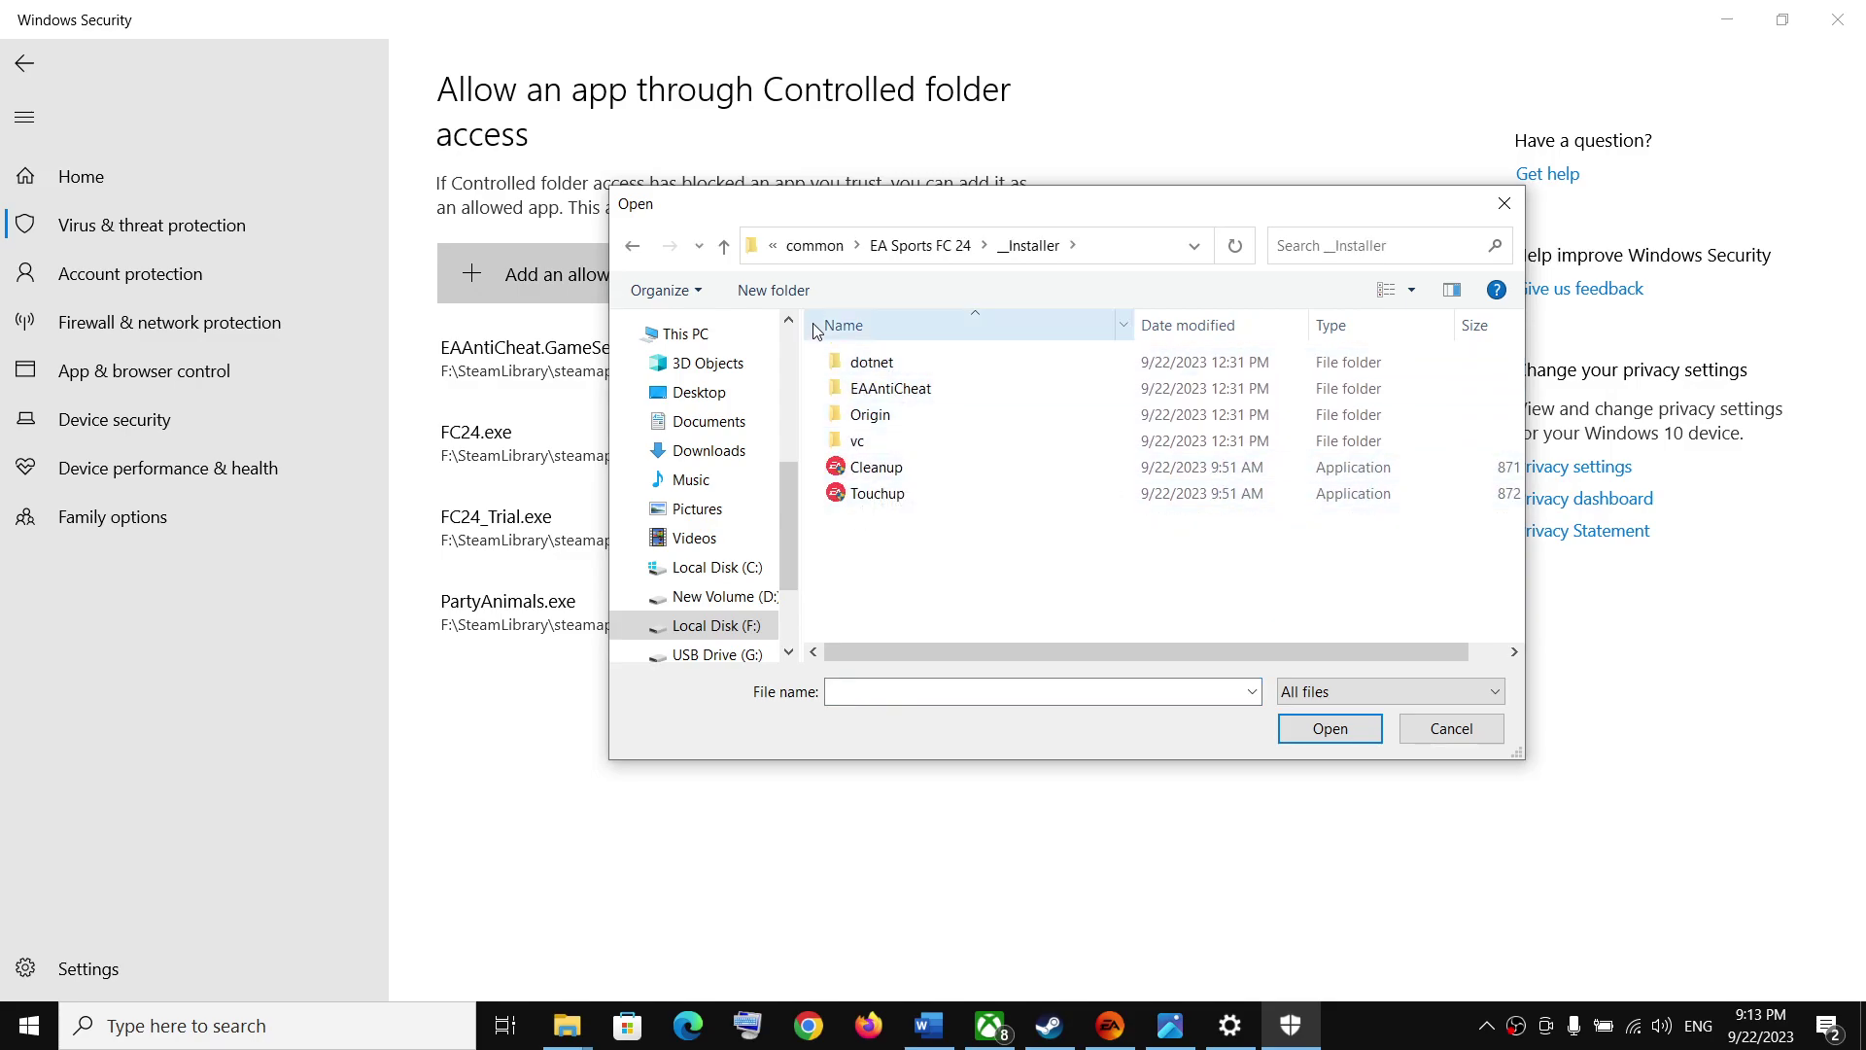
{"action": "left_click", "coordinate": [724, 245]}
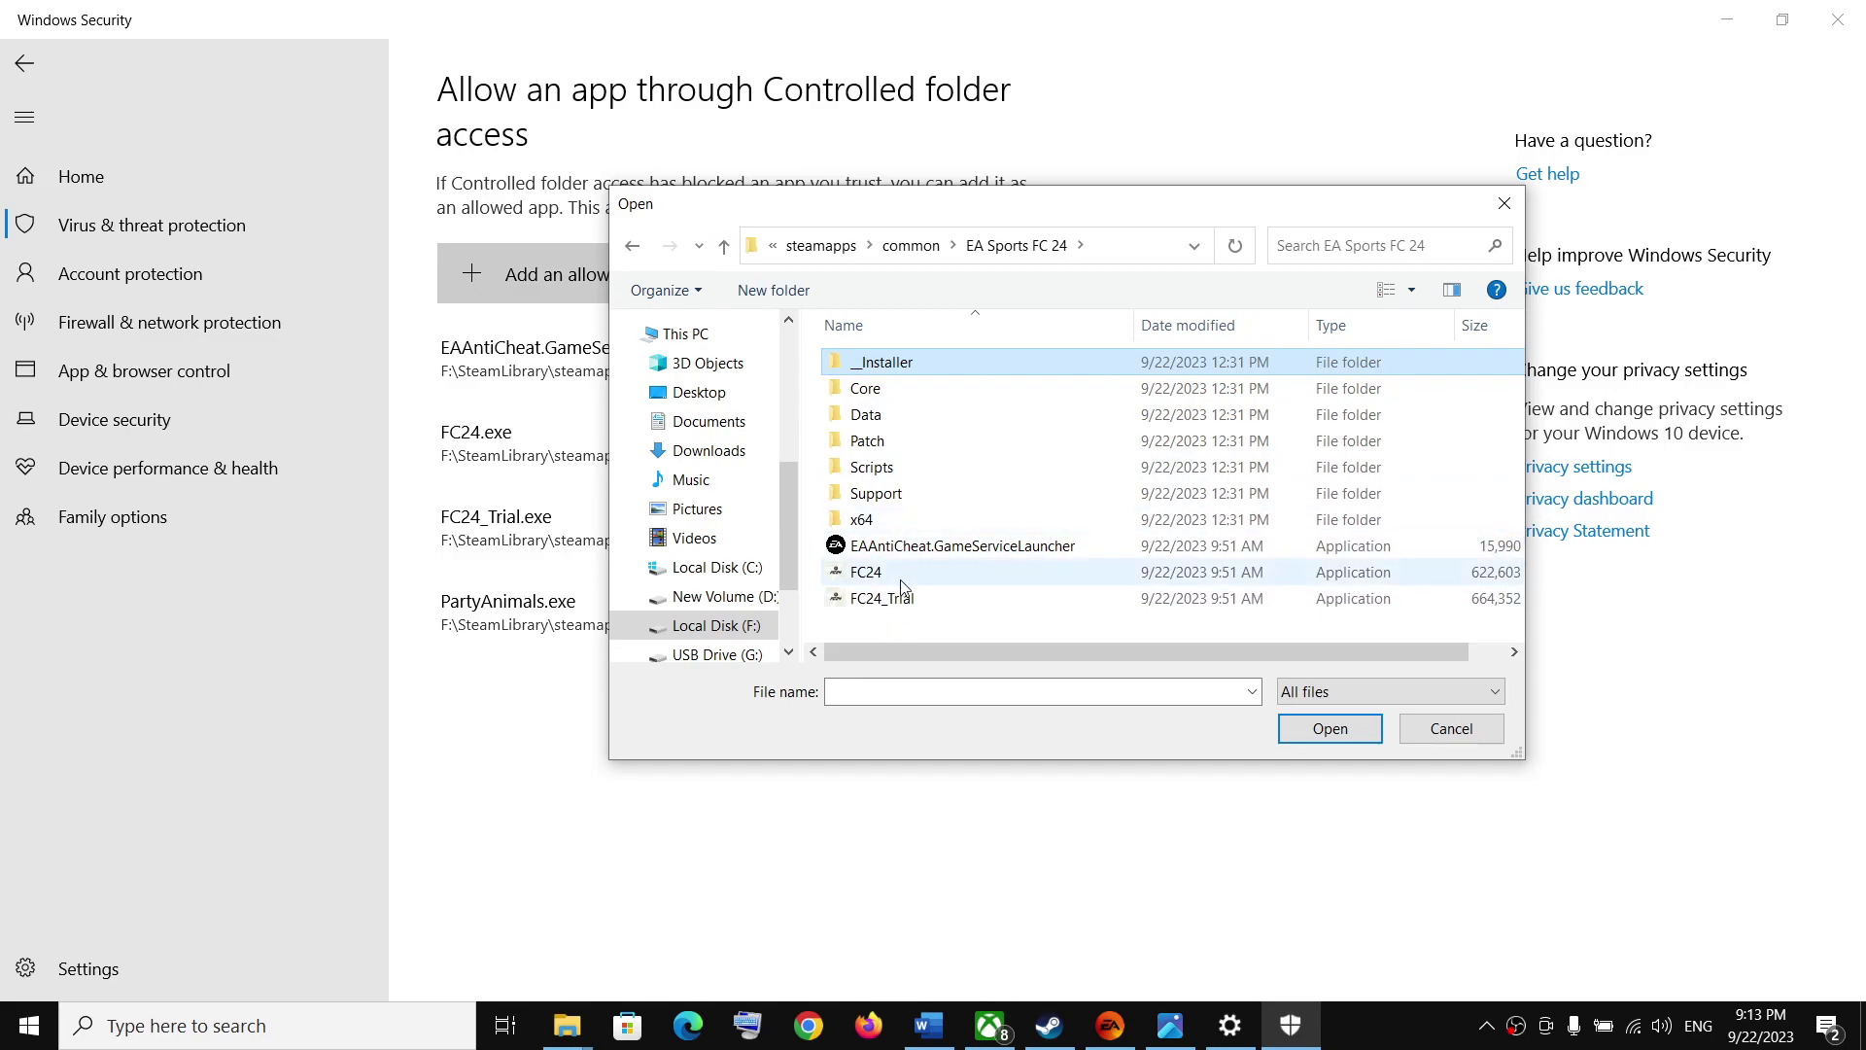
{"action": "double_click", "coordinate": [880, 362]}
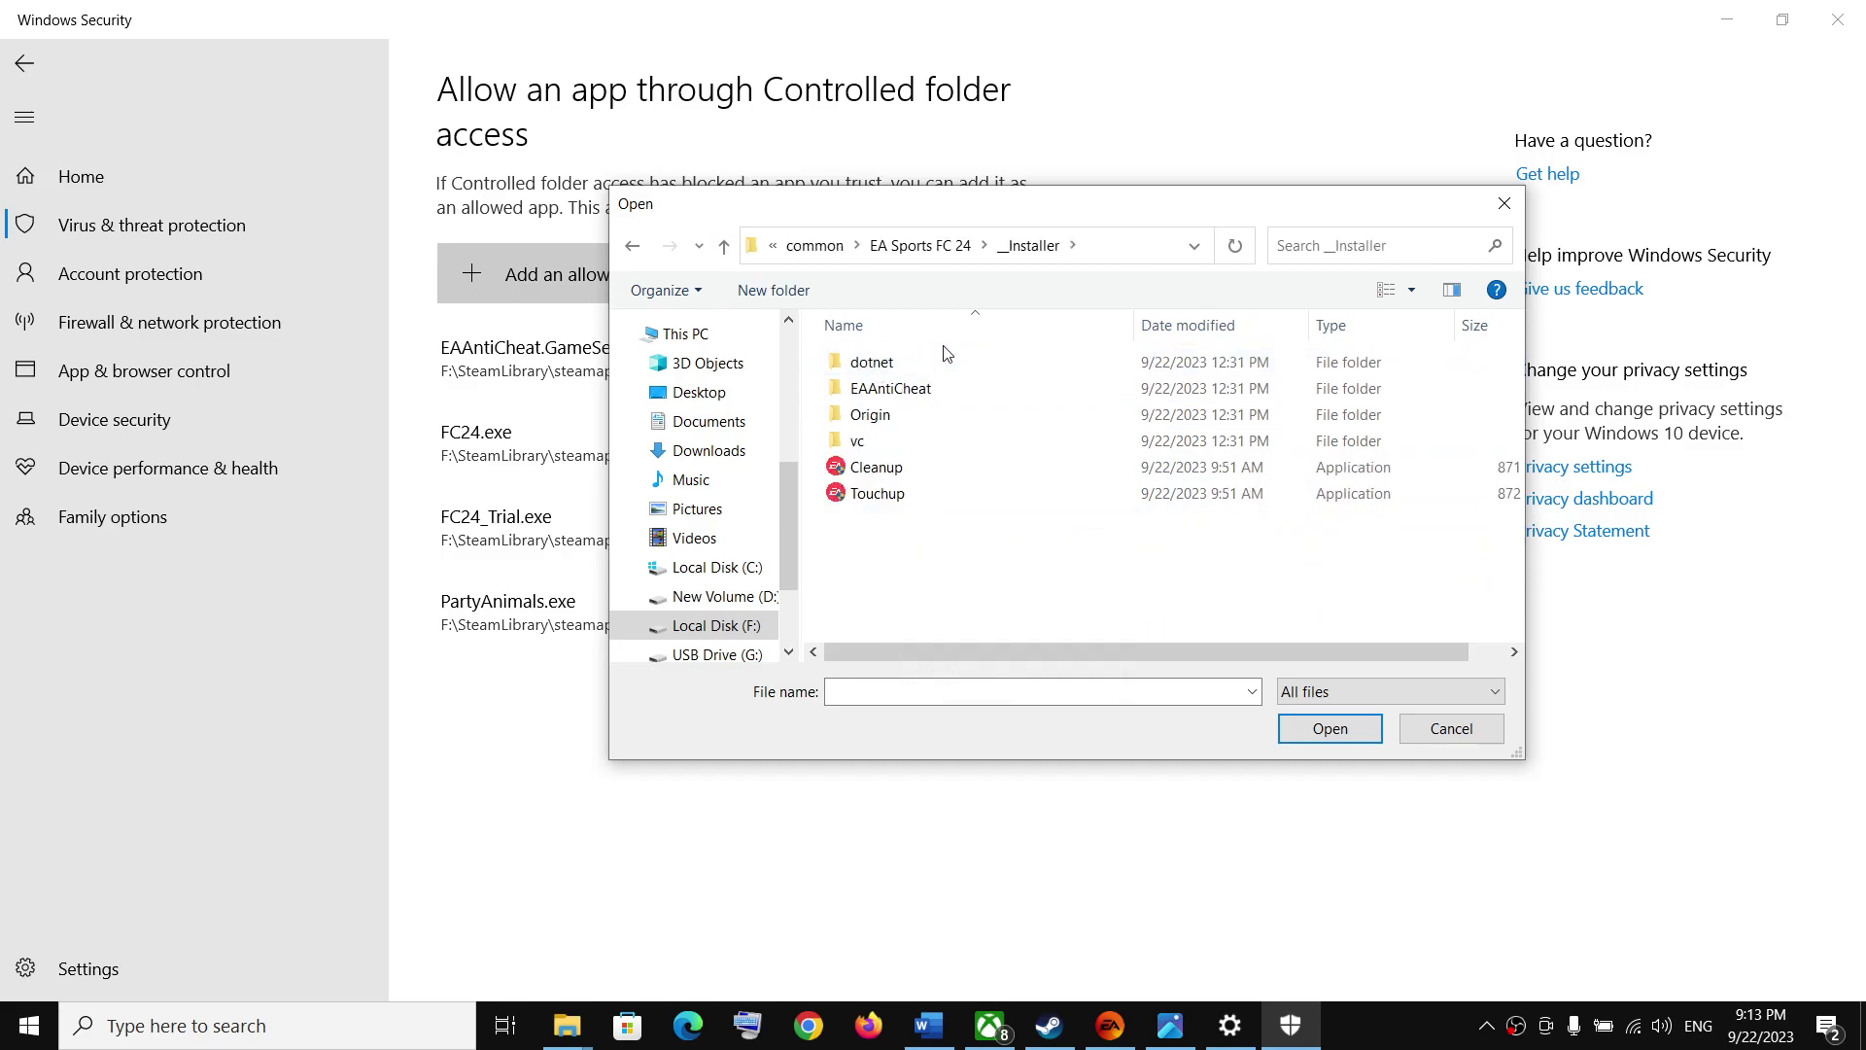
{"action": "double_click", "coordinate": [918, 389]}
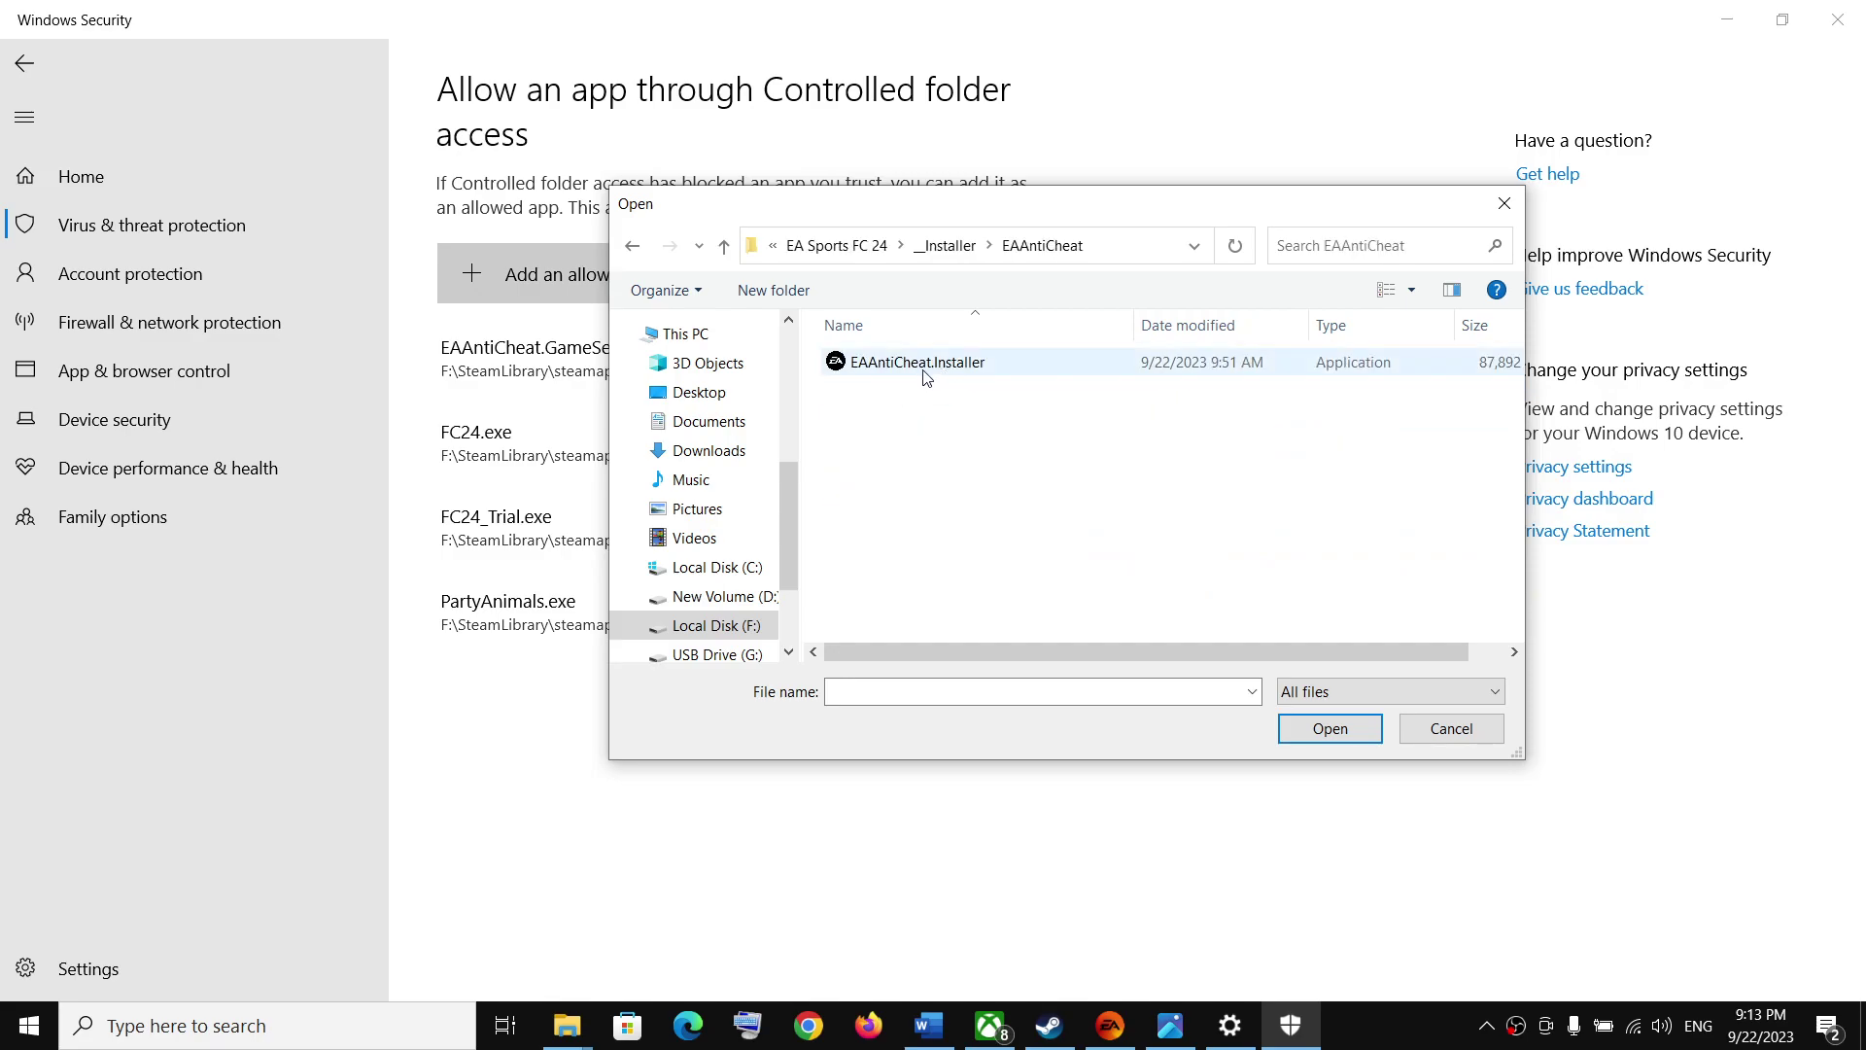
{"action": "left_click", "coordinate": [923, 367]}
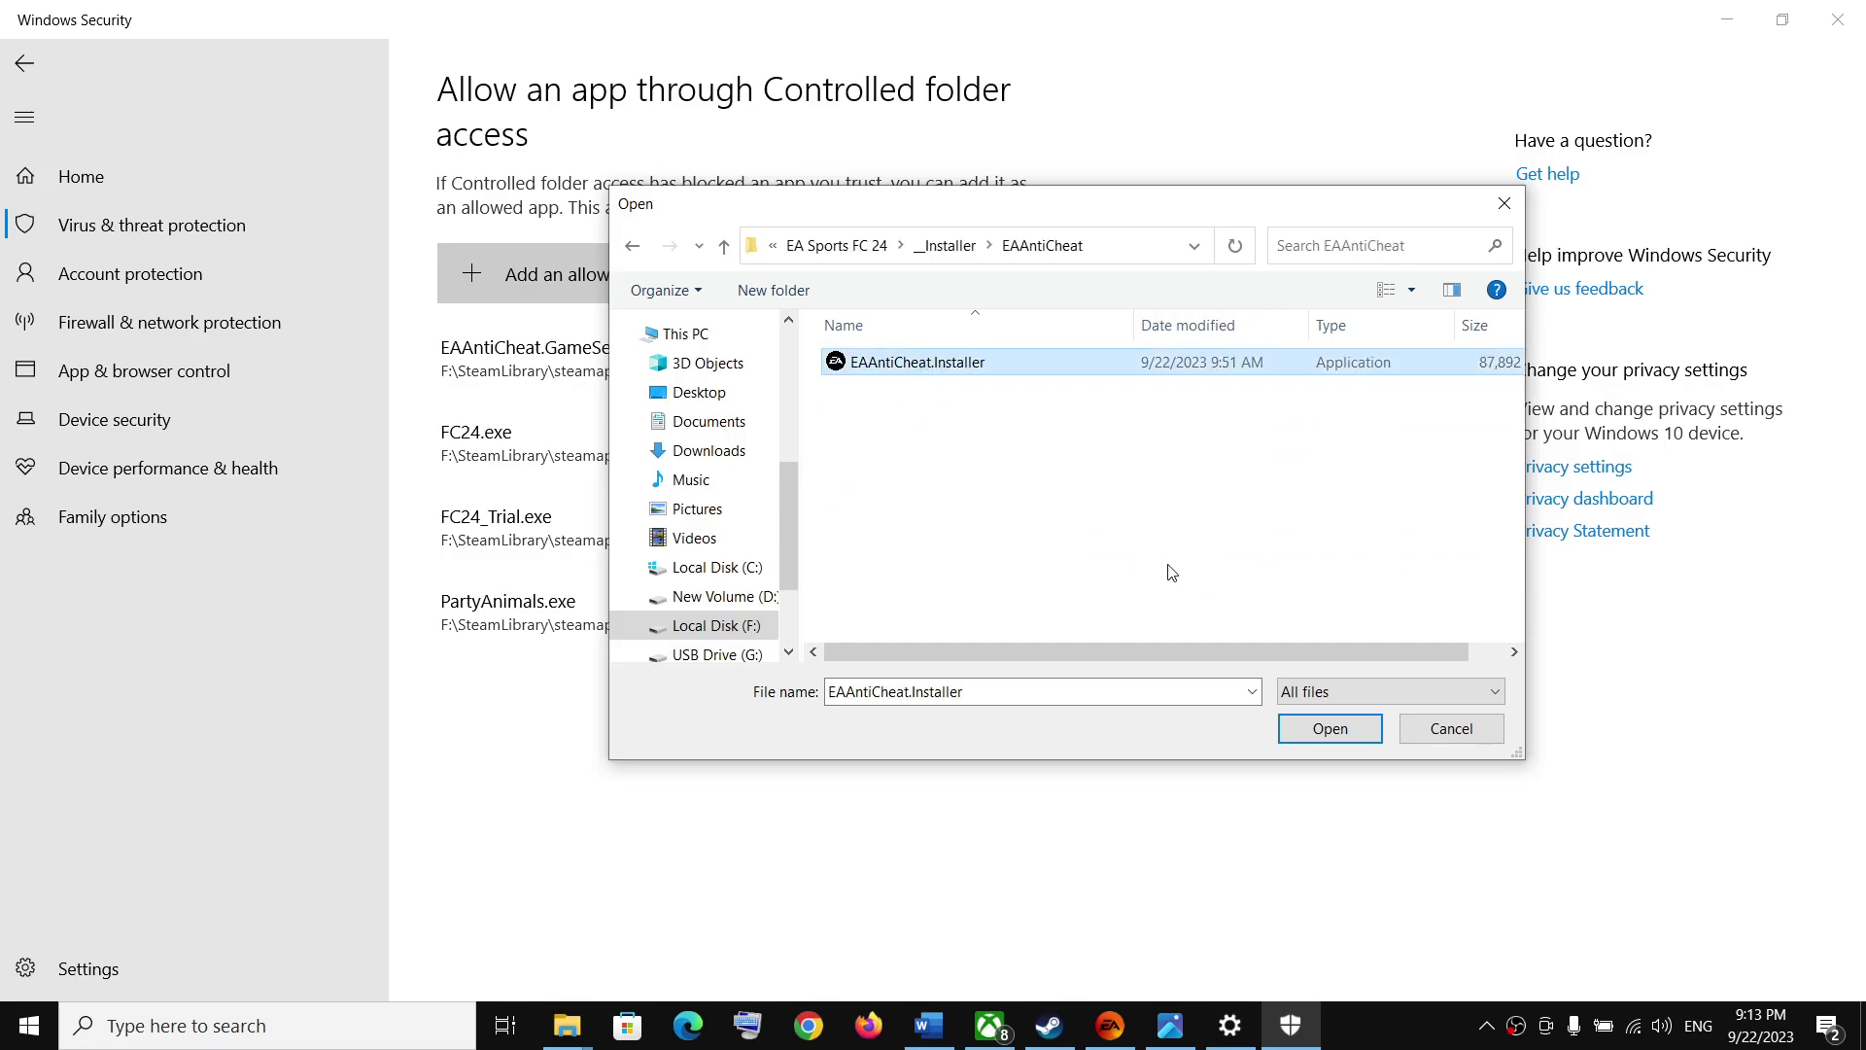
{"action": "left_click", "coordinate": [1330, 729]}
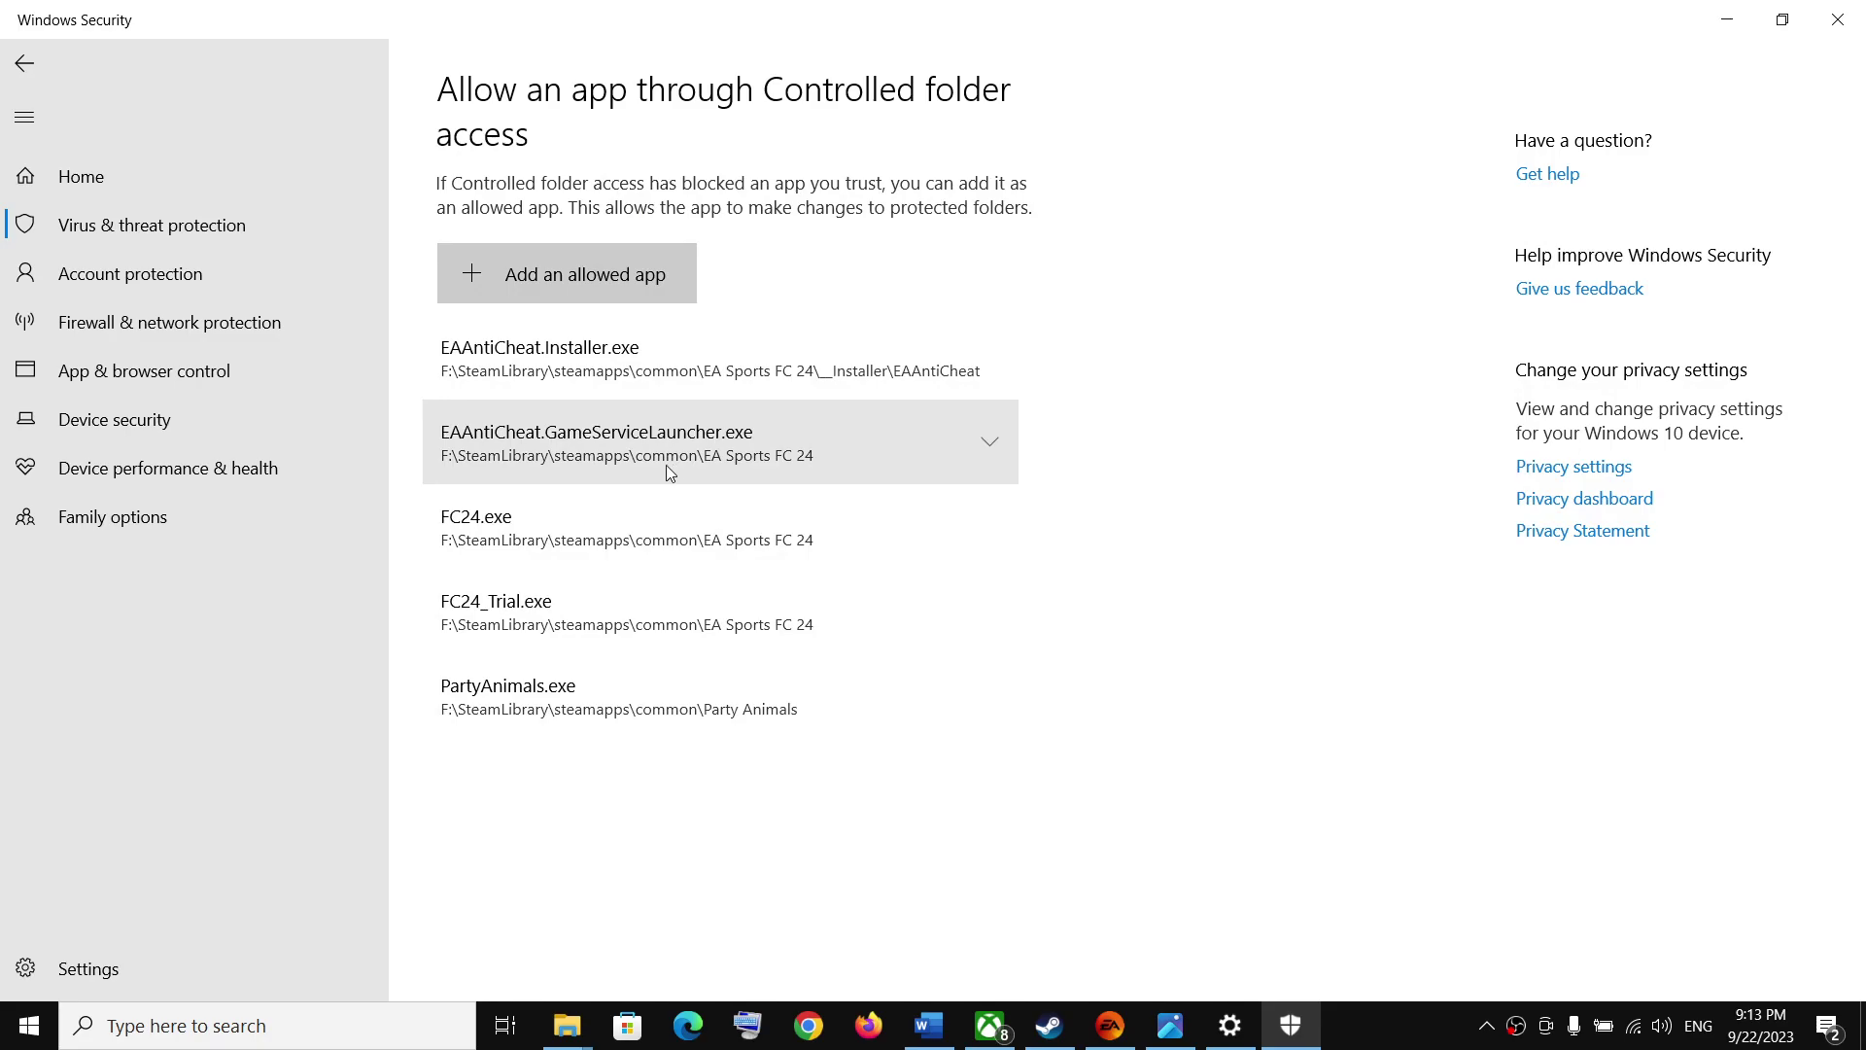
Open the Windows Defender Firewall allowed apps list from Control Panel and unlock it for changes.
{"action": "left_click", "coordinate": [311, 1038]}
{"action": "type", "text": "control"}
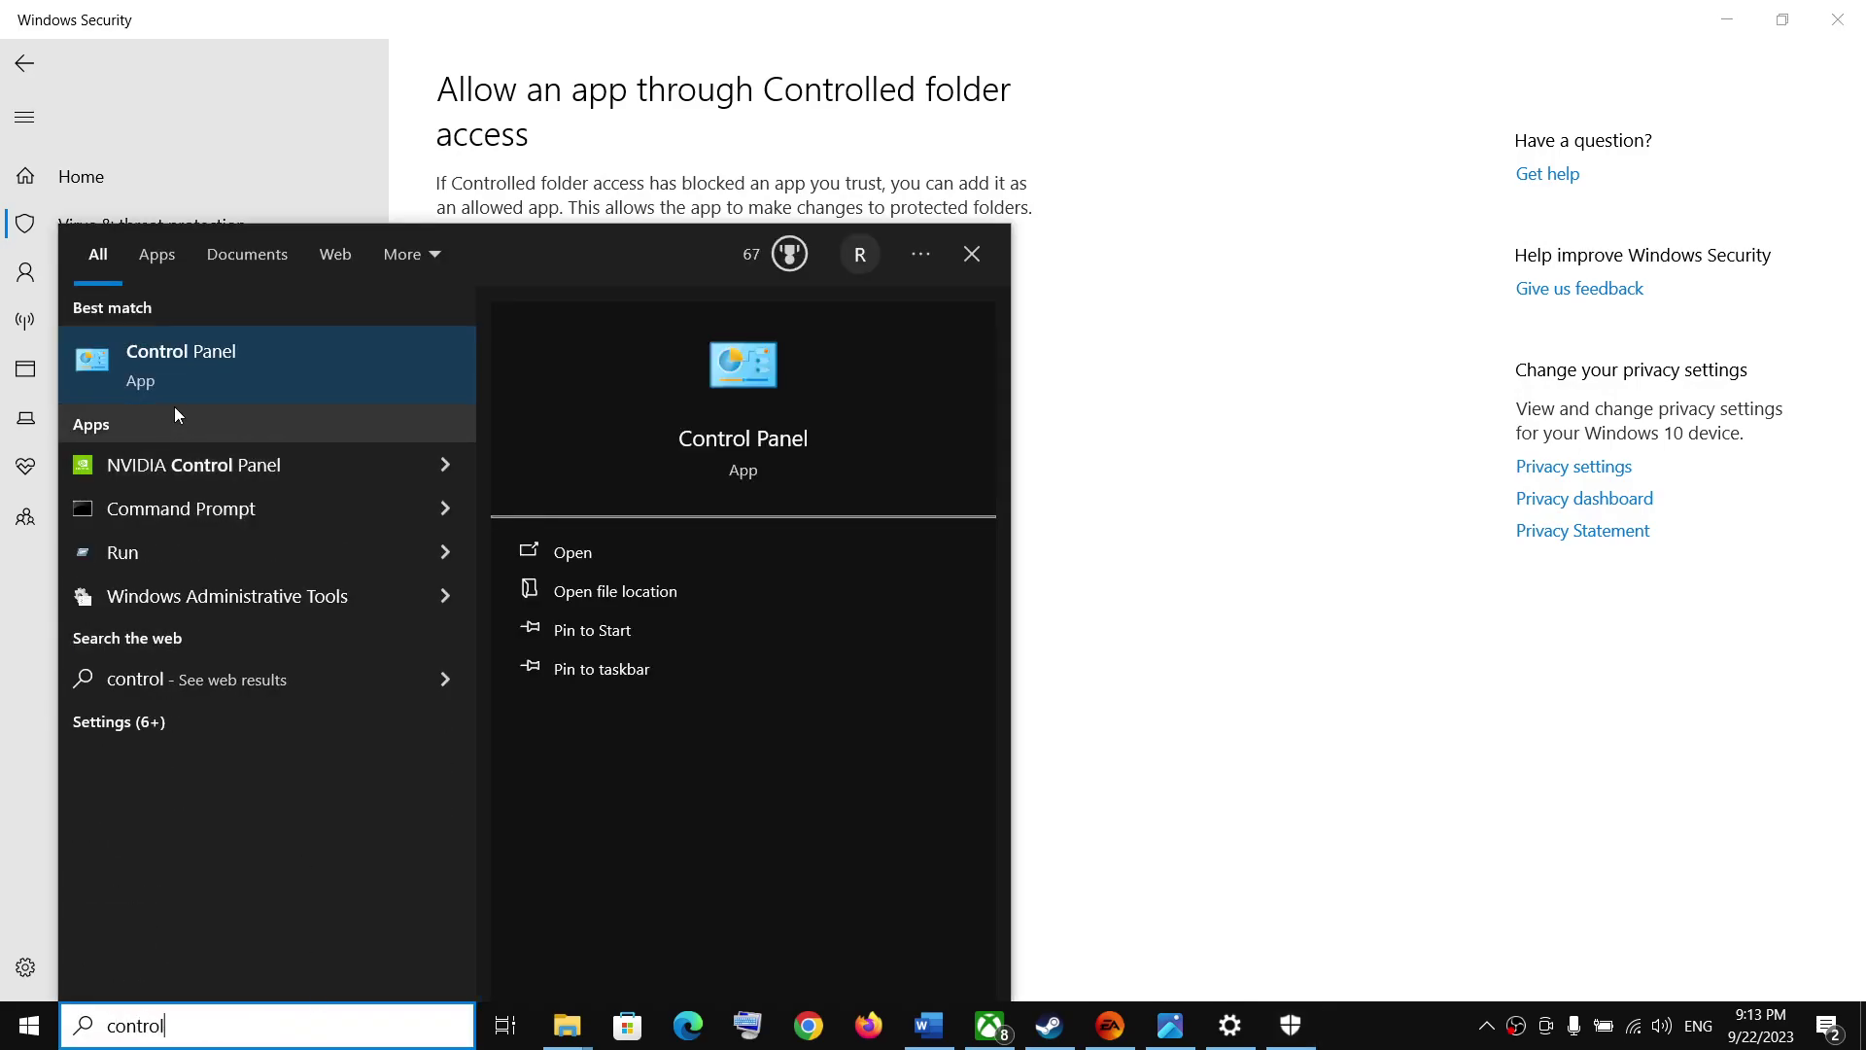
{"action": "left_click", "coordinate": [173, 397]}
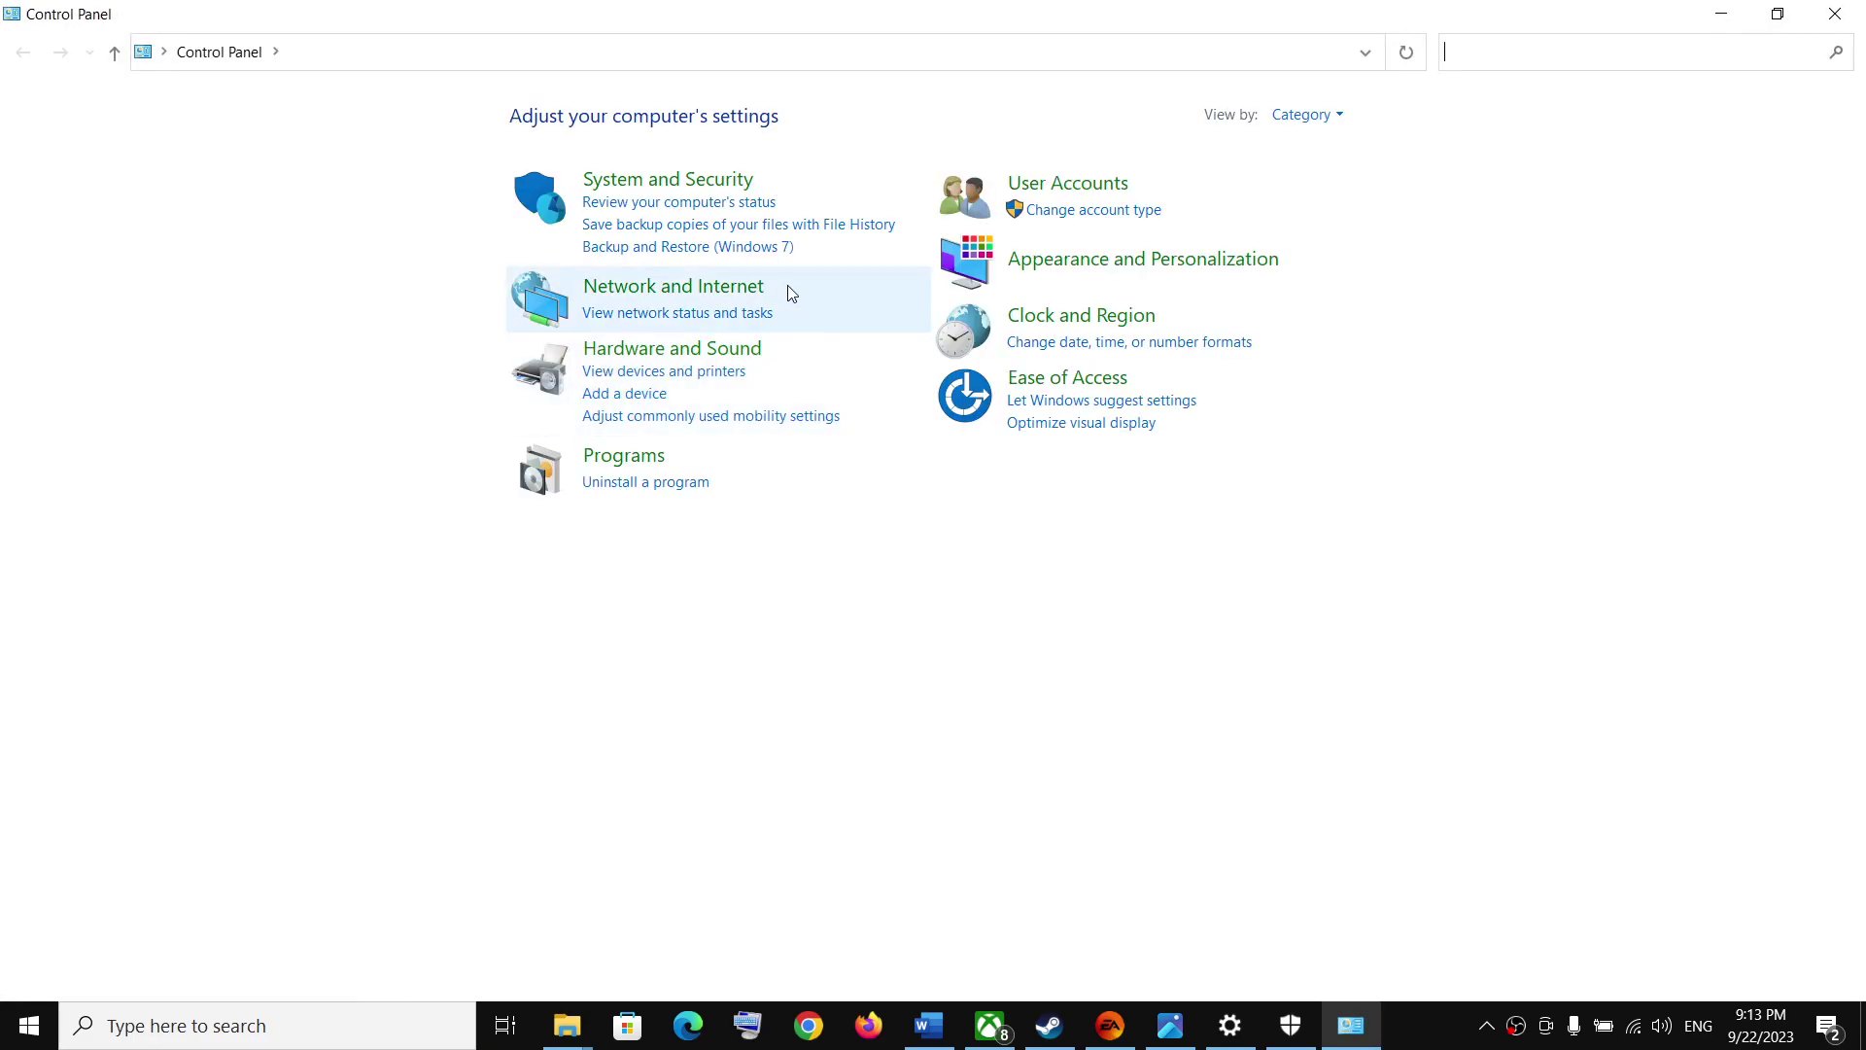
{"action": "left_click", "coordinate": [717, 183]}
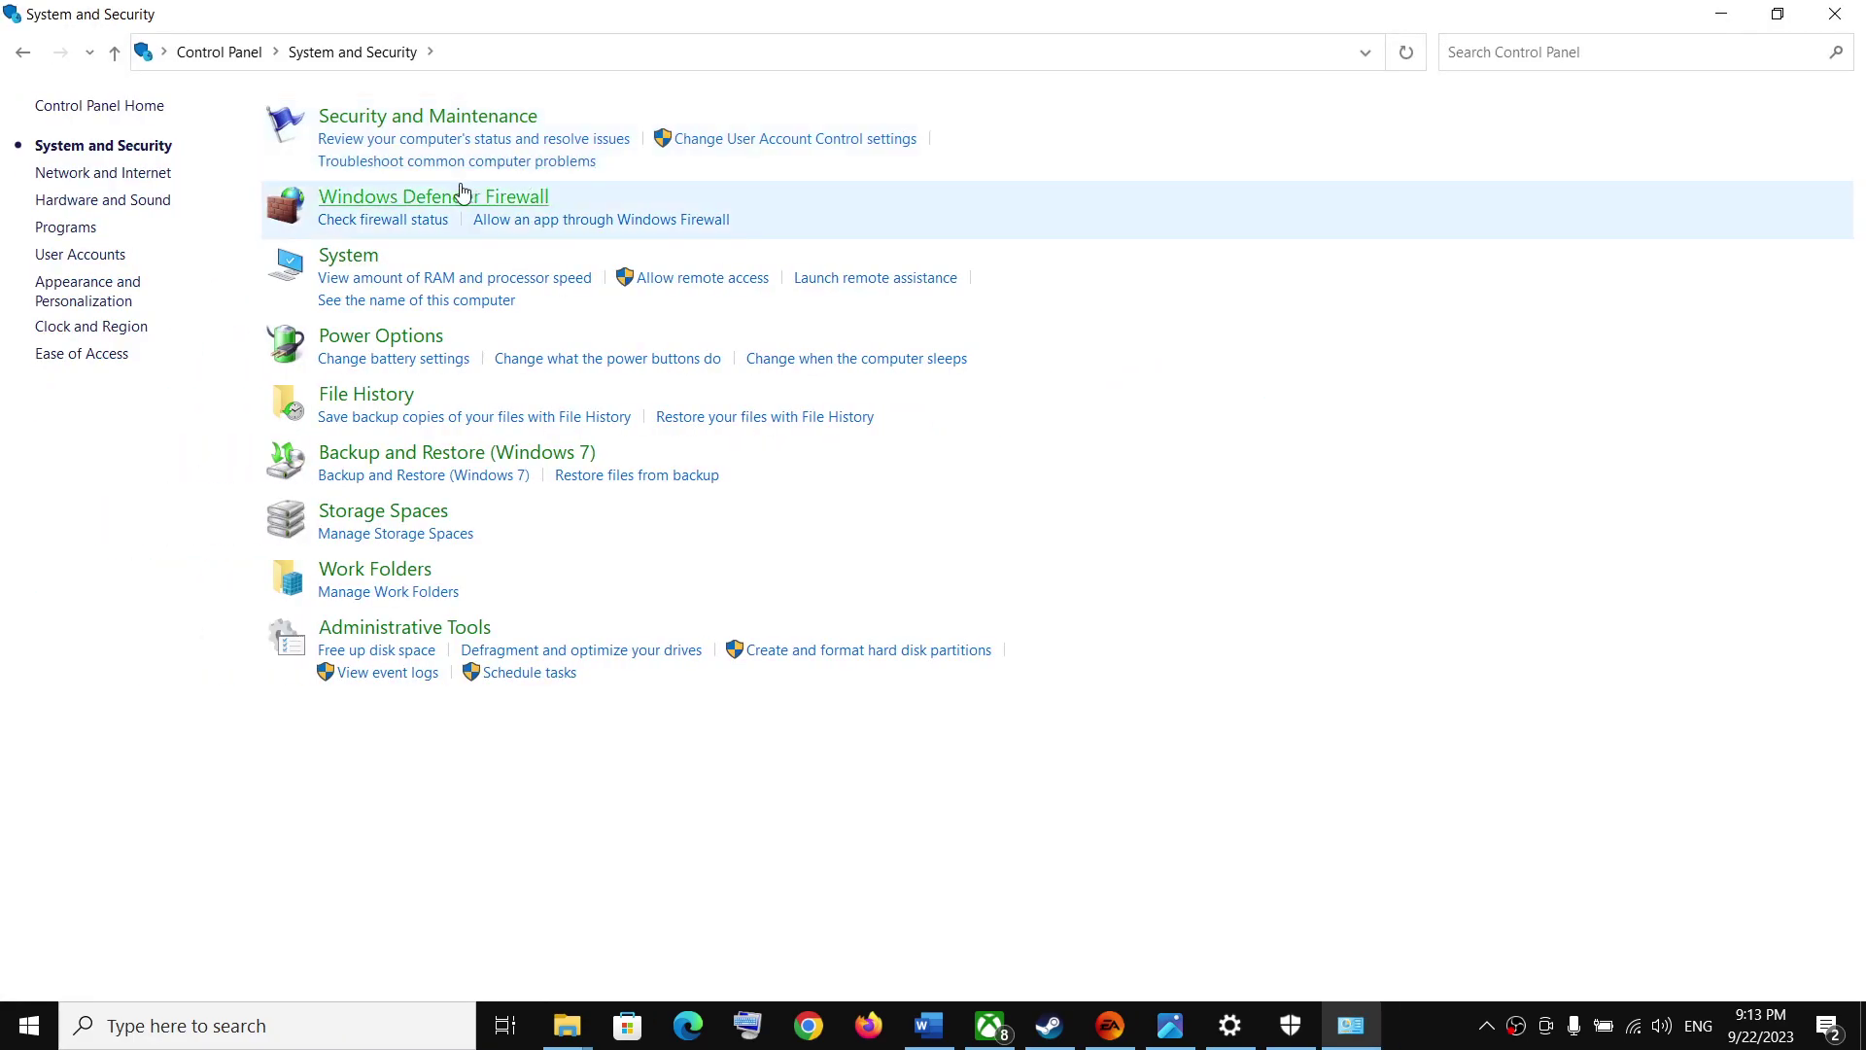
{"action": "left_click", "coordinate": [416, 197]}
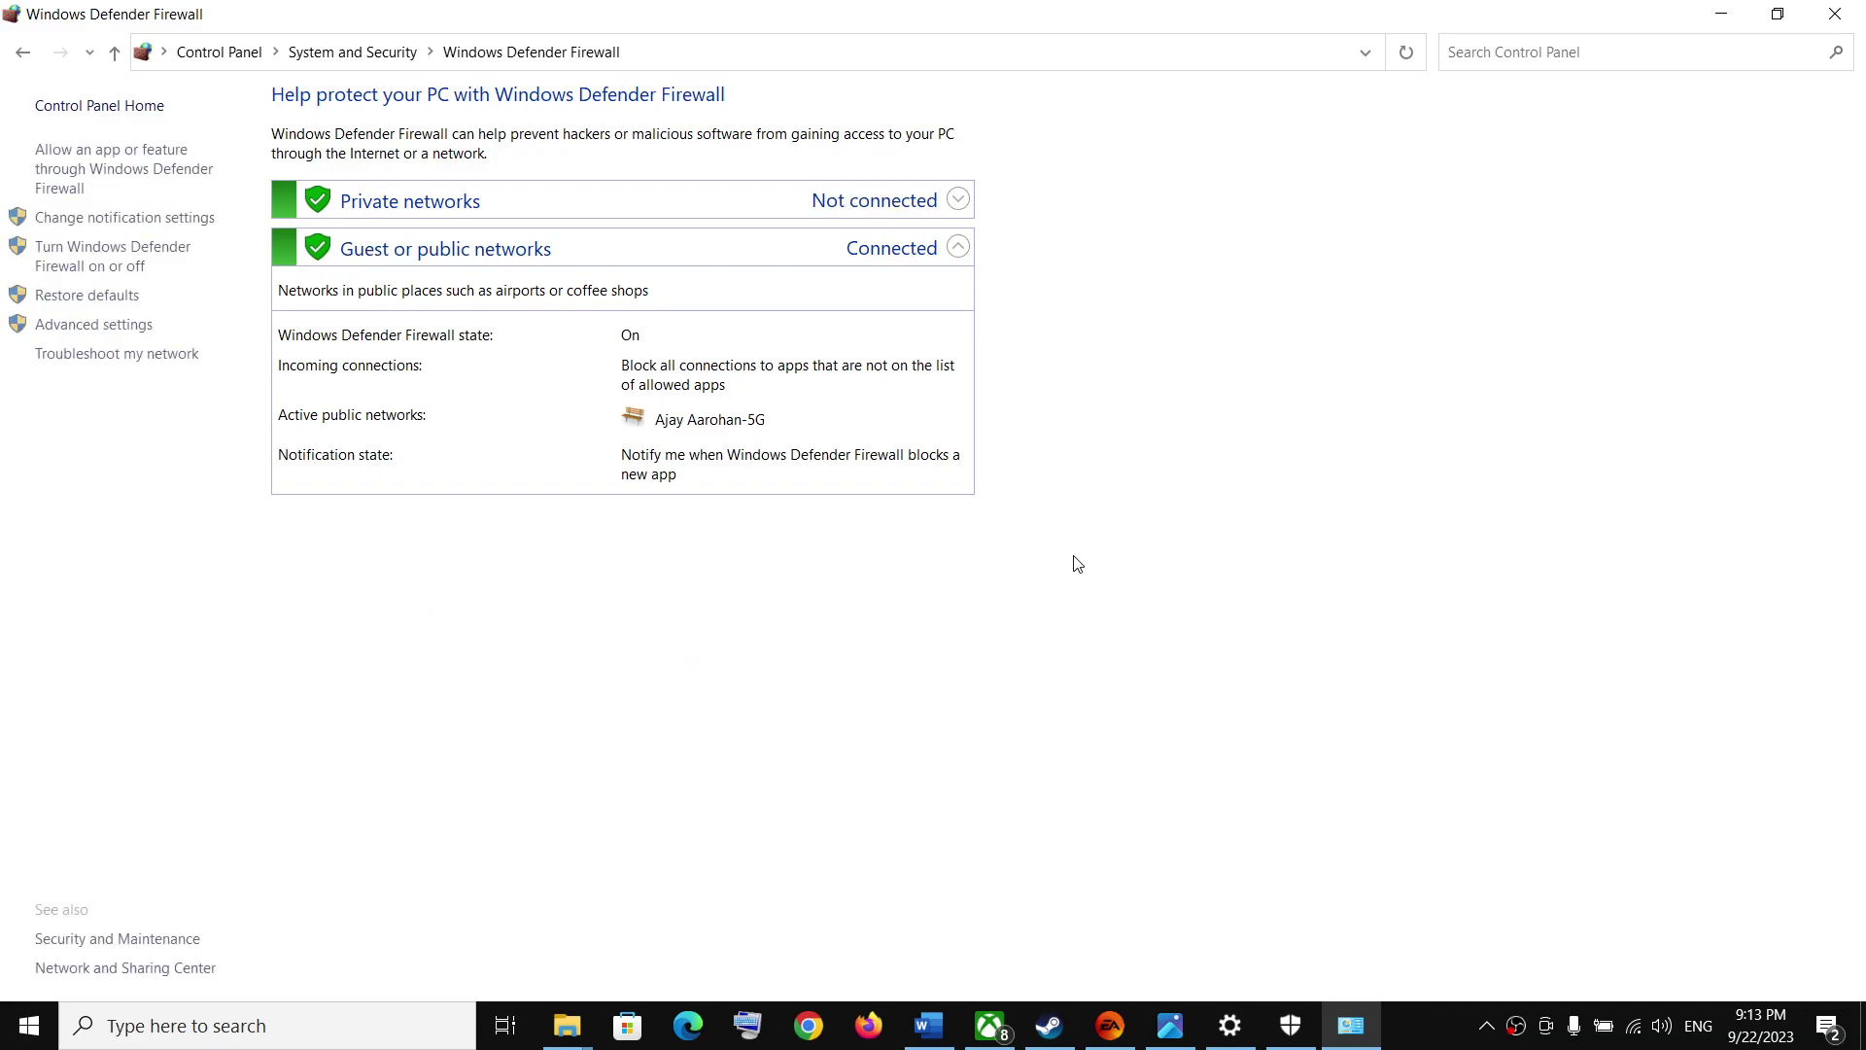
{"action": "left_click", "coordinate": [123, 176]}
{"action": "left_click", "coordinate": [1204, 173]}
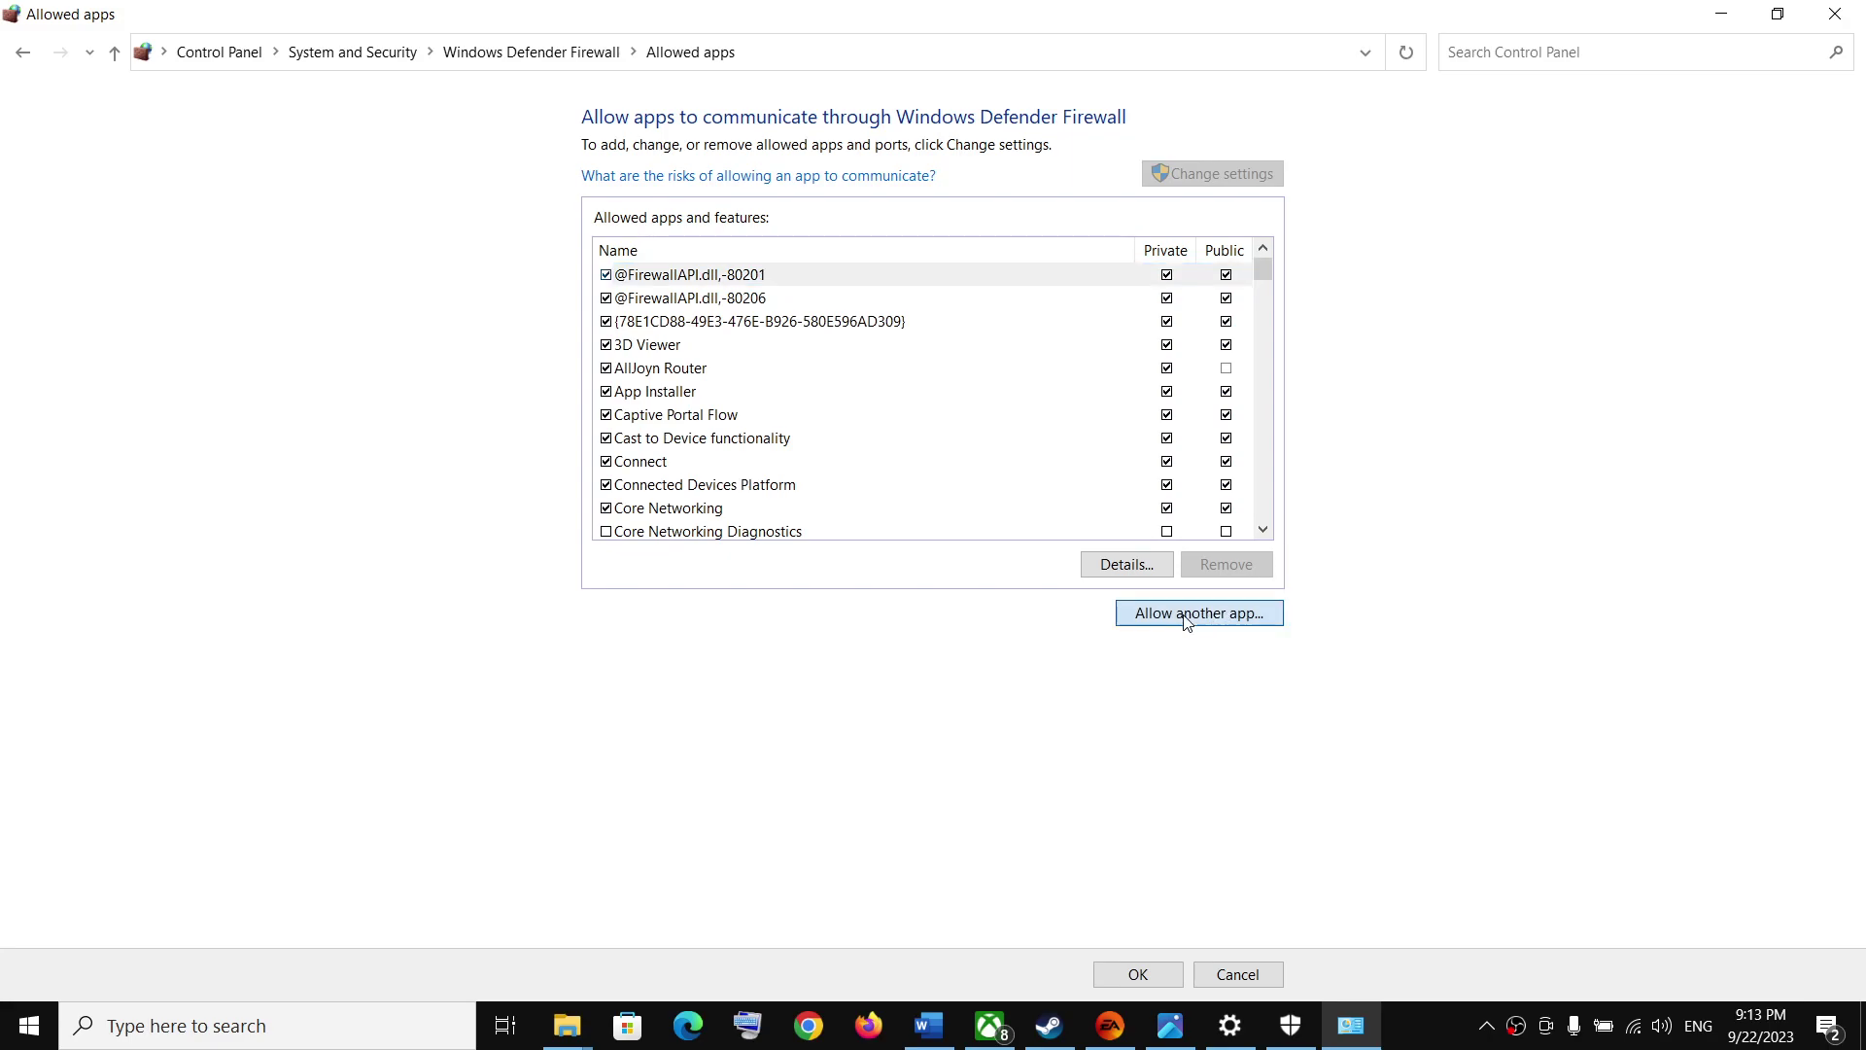
Allow EAAntiCheat.GameServiceLauncher from F:\SteamLibrary\steamapps\common\EA Sports FC 24 through Windows Defender Firewall.
{"action": "left_click", "coordinate": [1187, 622]}
{"action": "left_click", "coordinate": [1072, 630]}
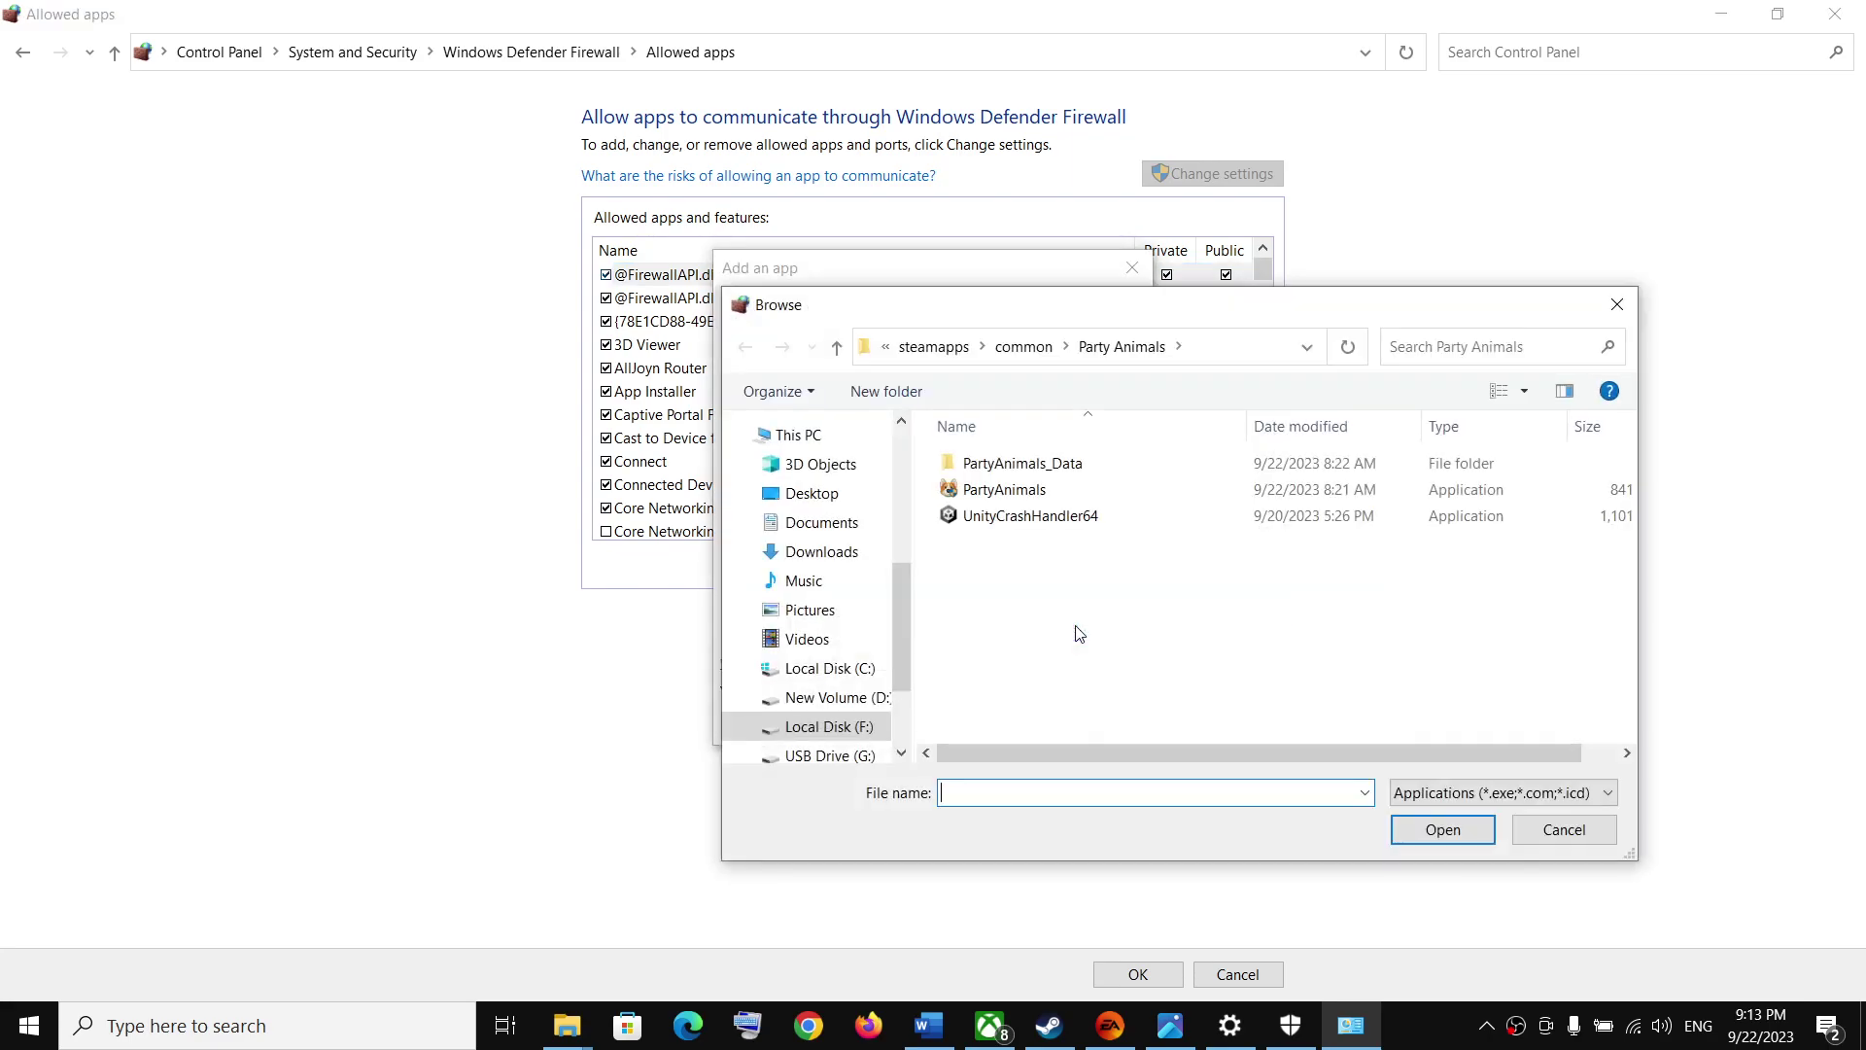
{"action": "left_click", "coordinate": [848, 729]}
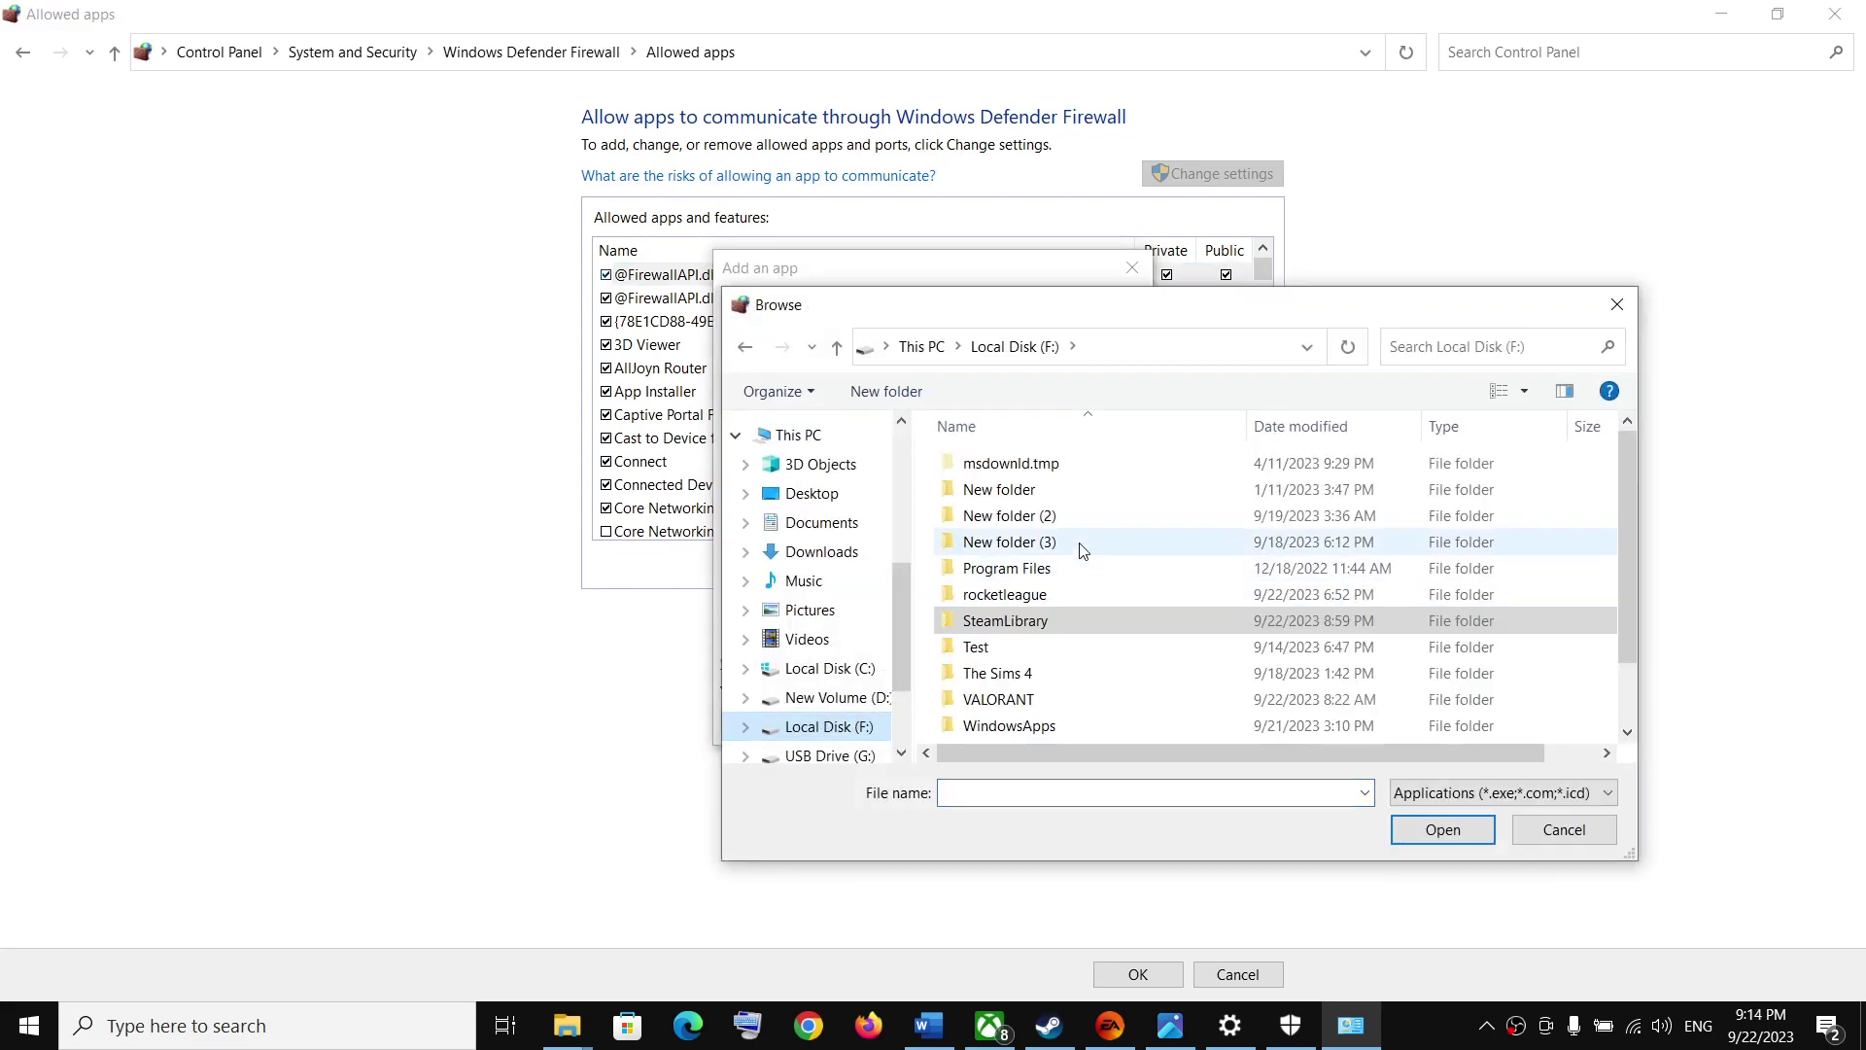
{"action": "double_click", "coordinate": [1008, 618]}
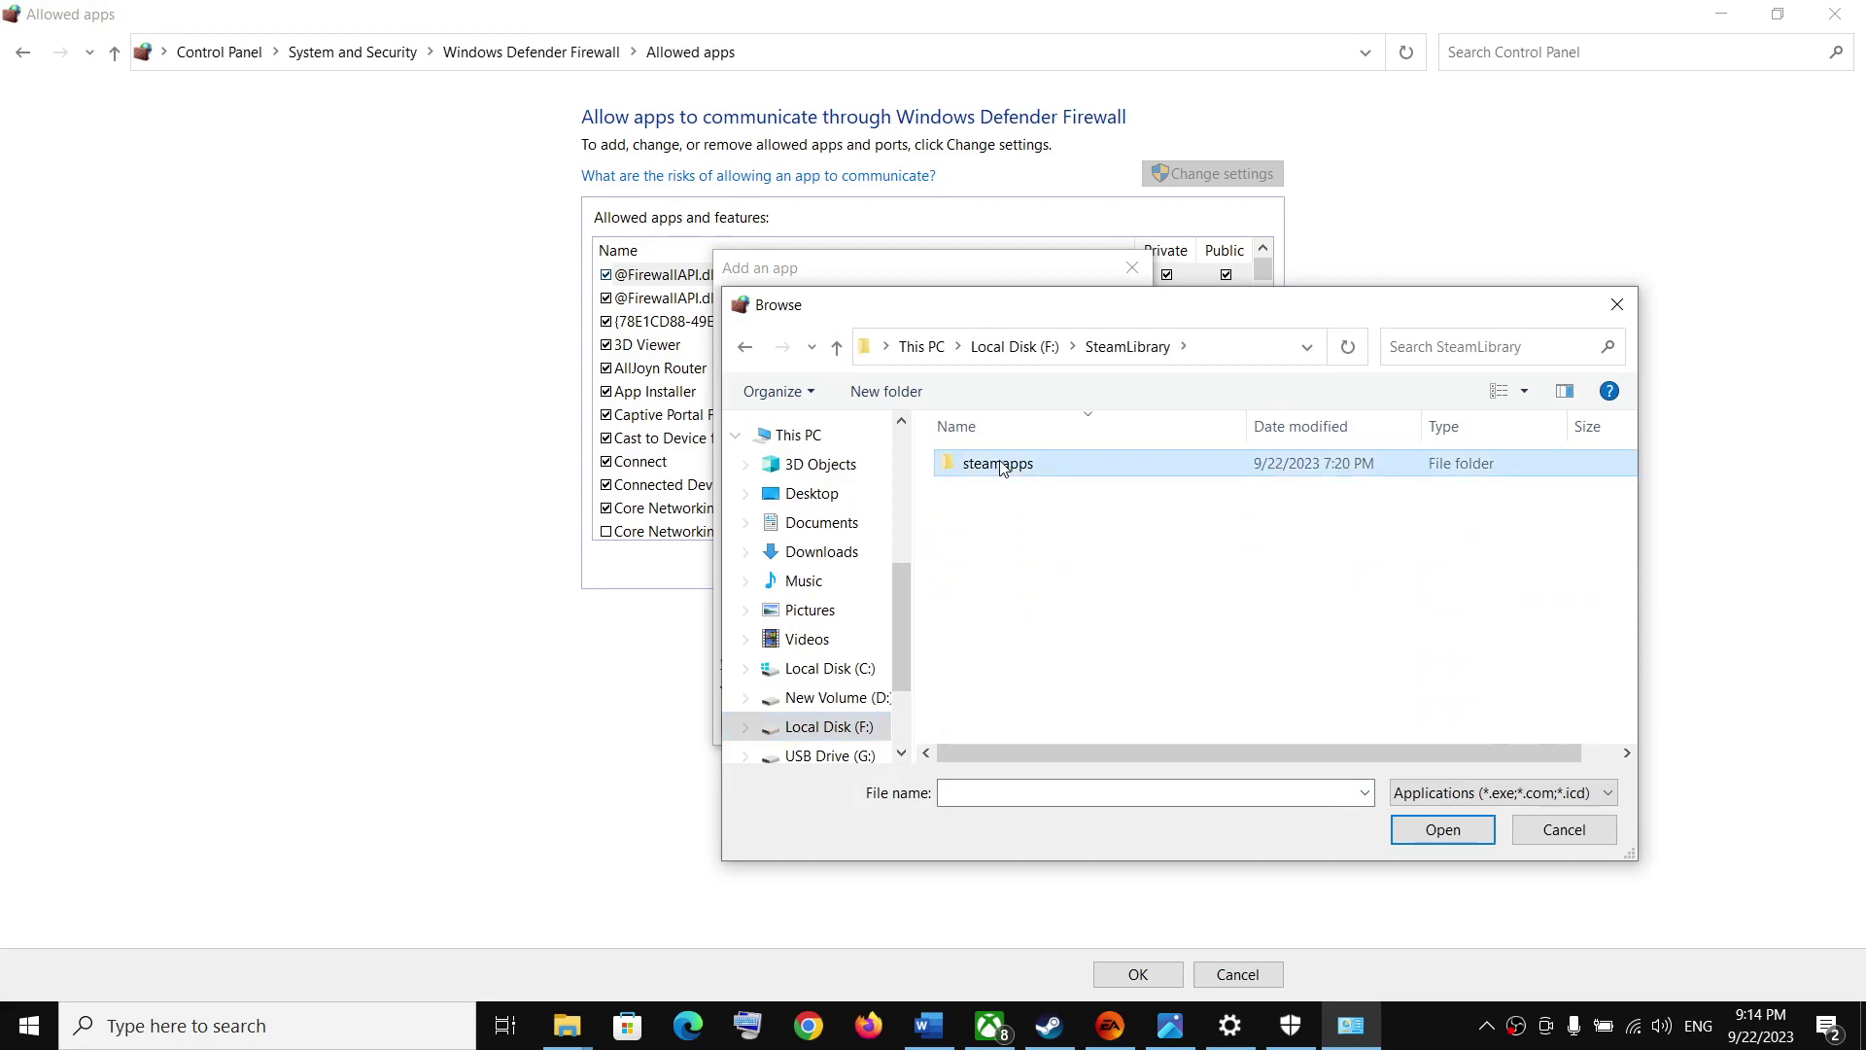
{"action": "double_click", "coordinate": [1005, 465]}
{"action": "double_click", "coordinate": [1023, 465]}
{"action": "double_click", "coordinate": [1023, 465]}
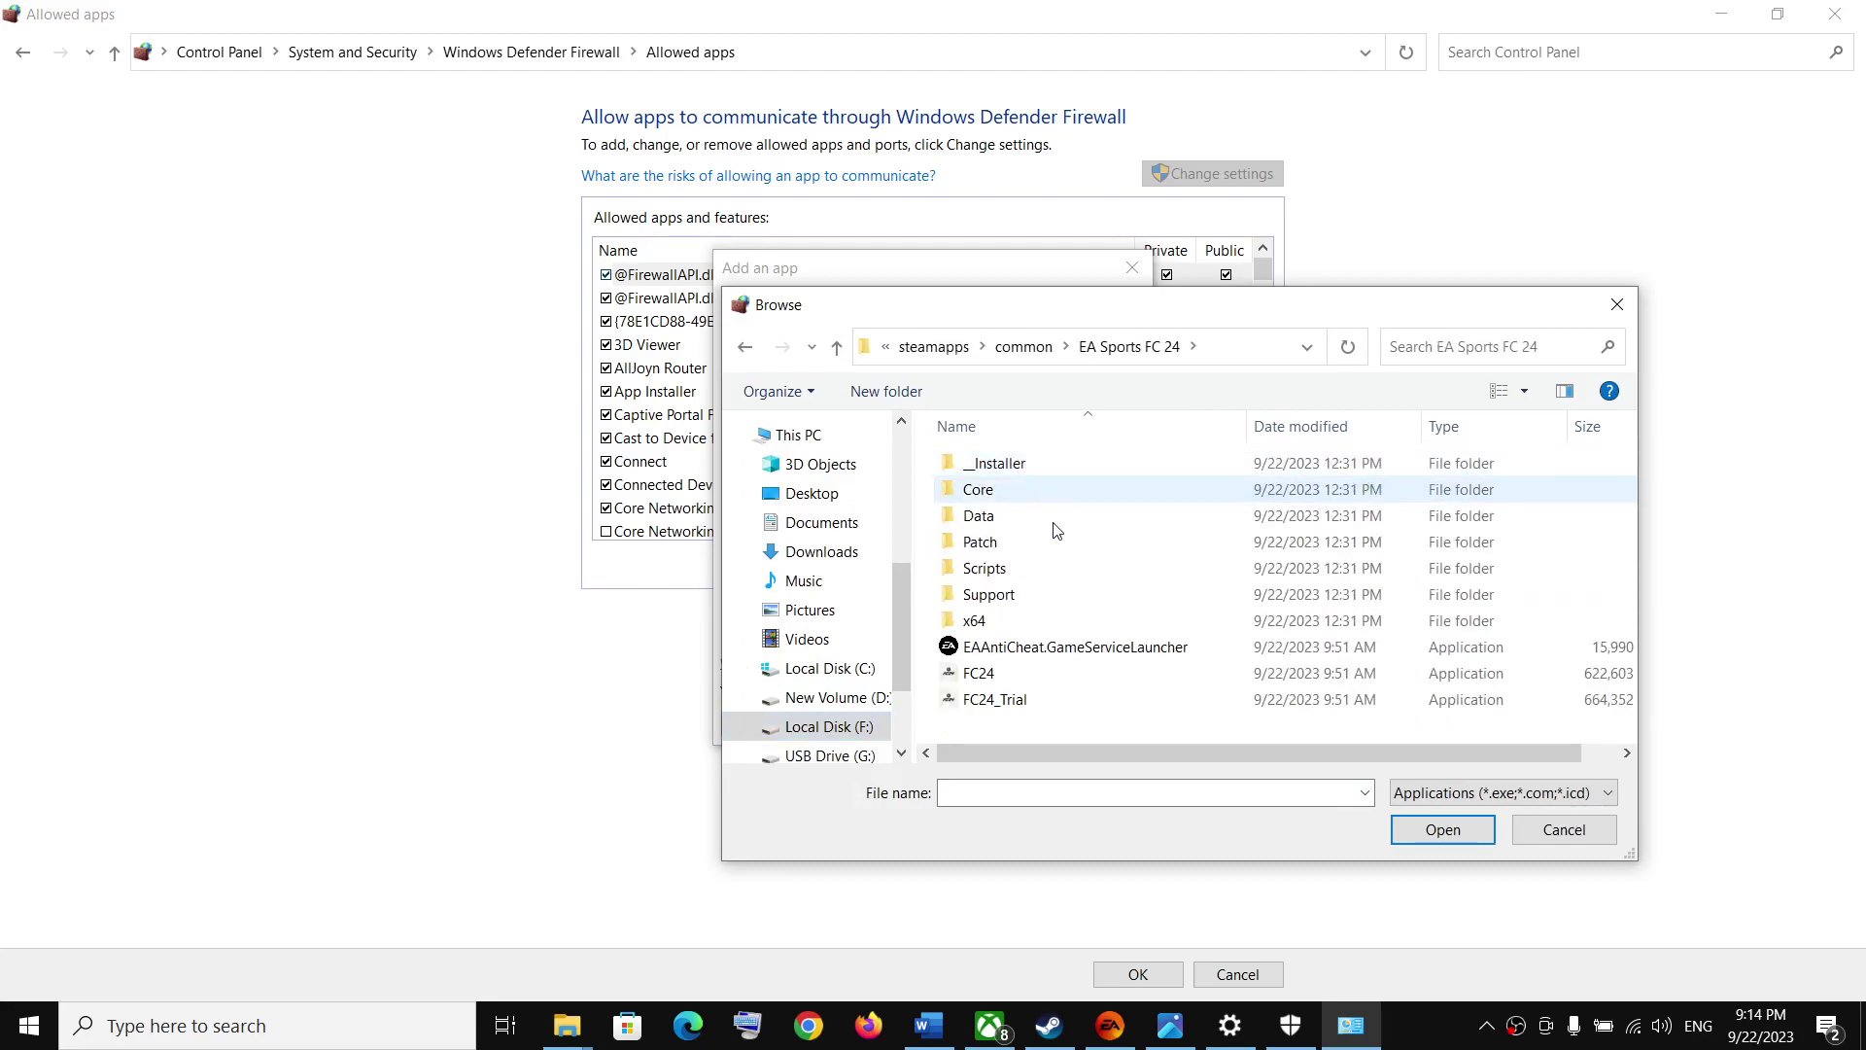
{"action": "left_click", "coordinate": [999, 646]}
{"action": "left_click", "coordinate": [1432, 836]}
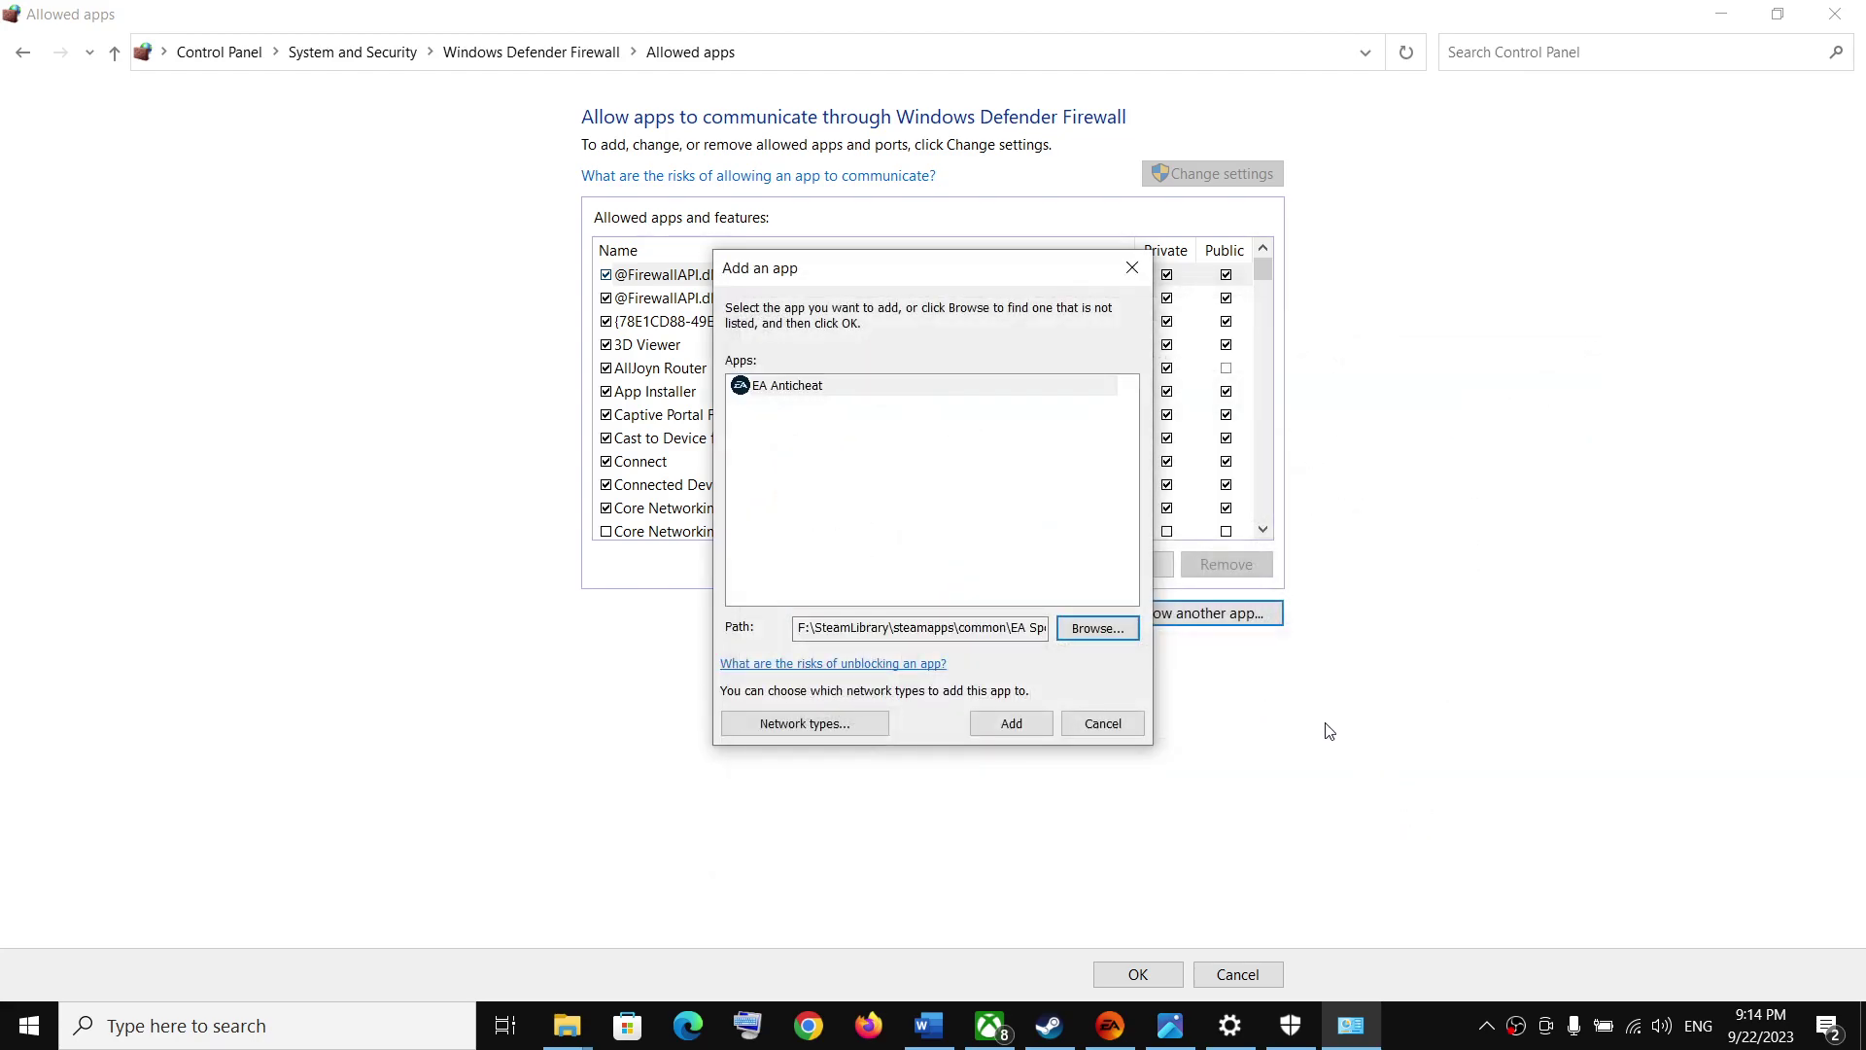
{"action": "left_click", "coordinate": [1013, 721]}
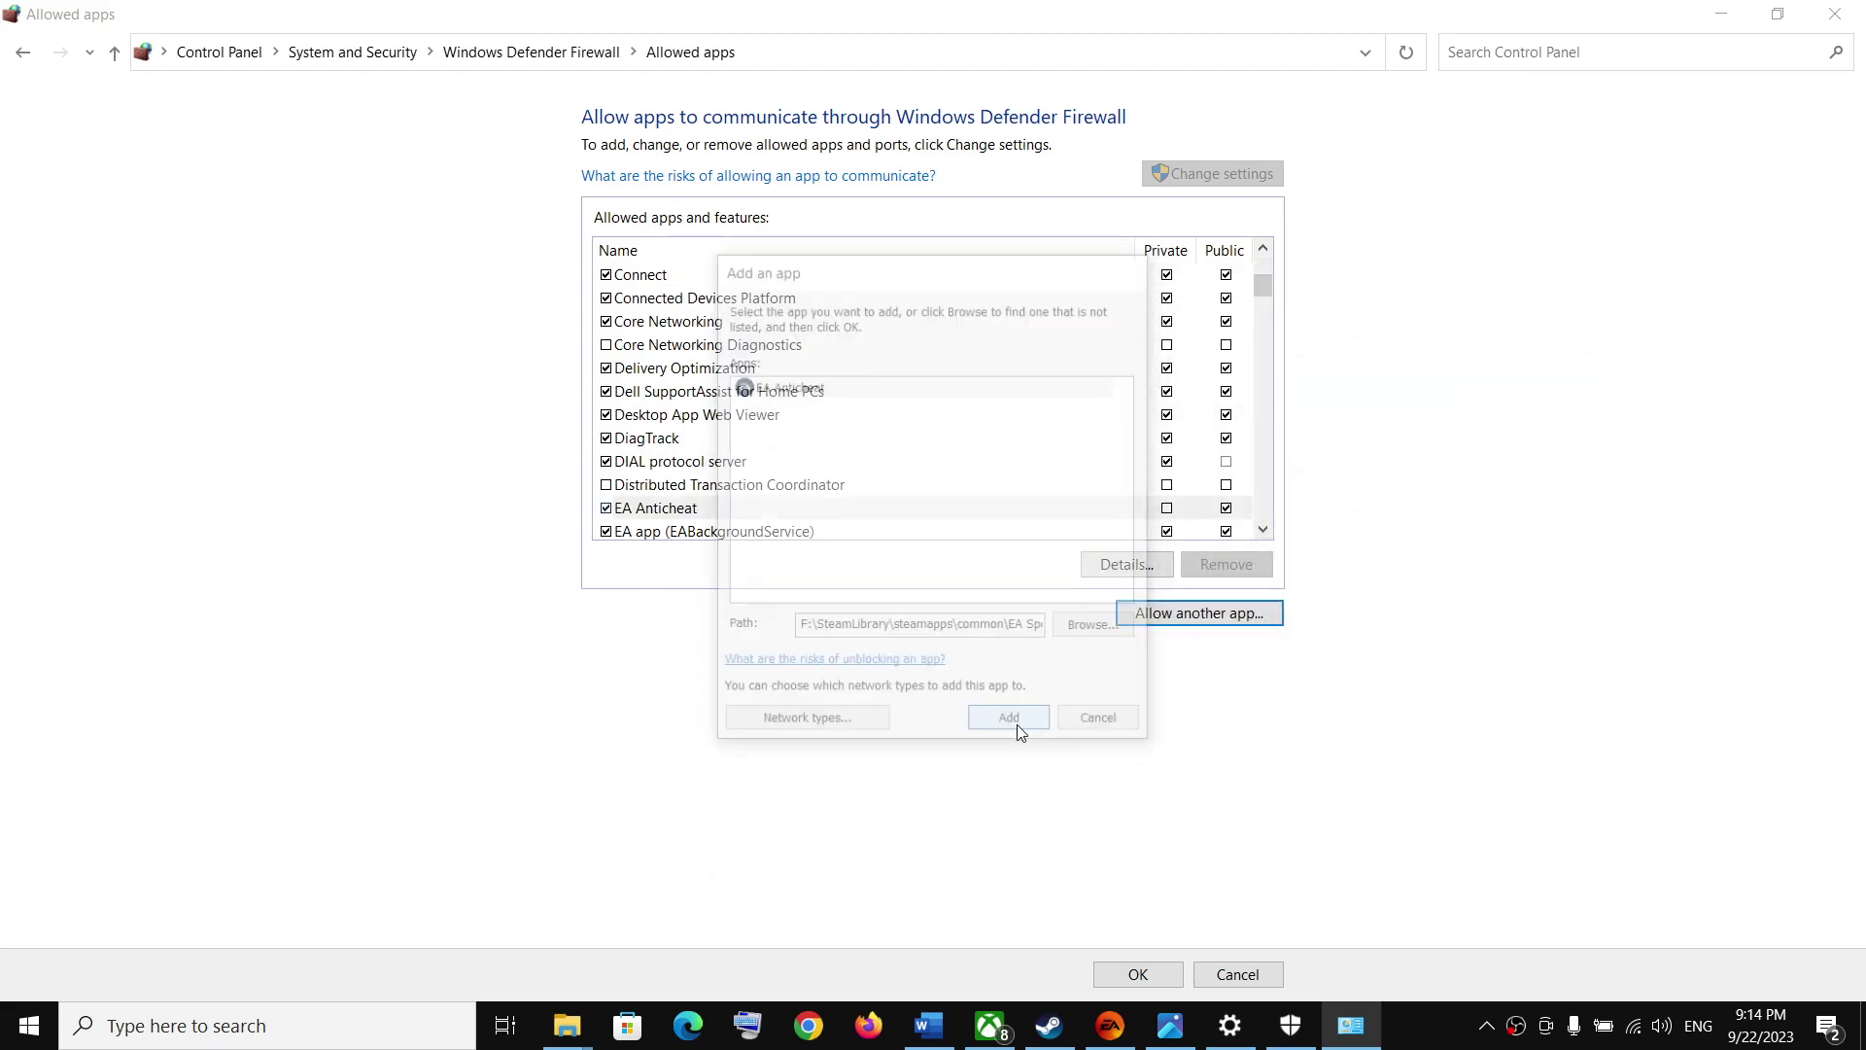
Try to add the FC24 application from the EA Sports FC 24 folder to the firewall's allowed apps.
{"action": "left_click", "coordinate": [1198, 615]}
{"action": "left_click", "coordinate": [1108, 624]}
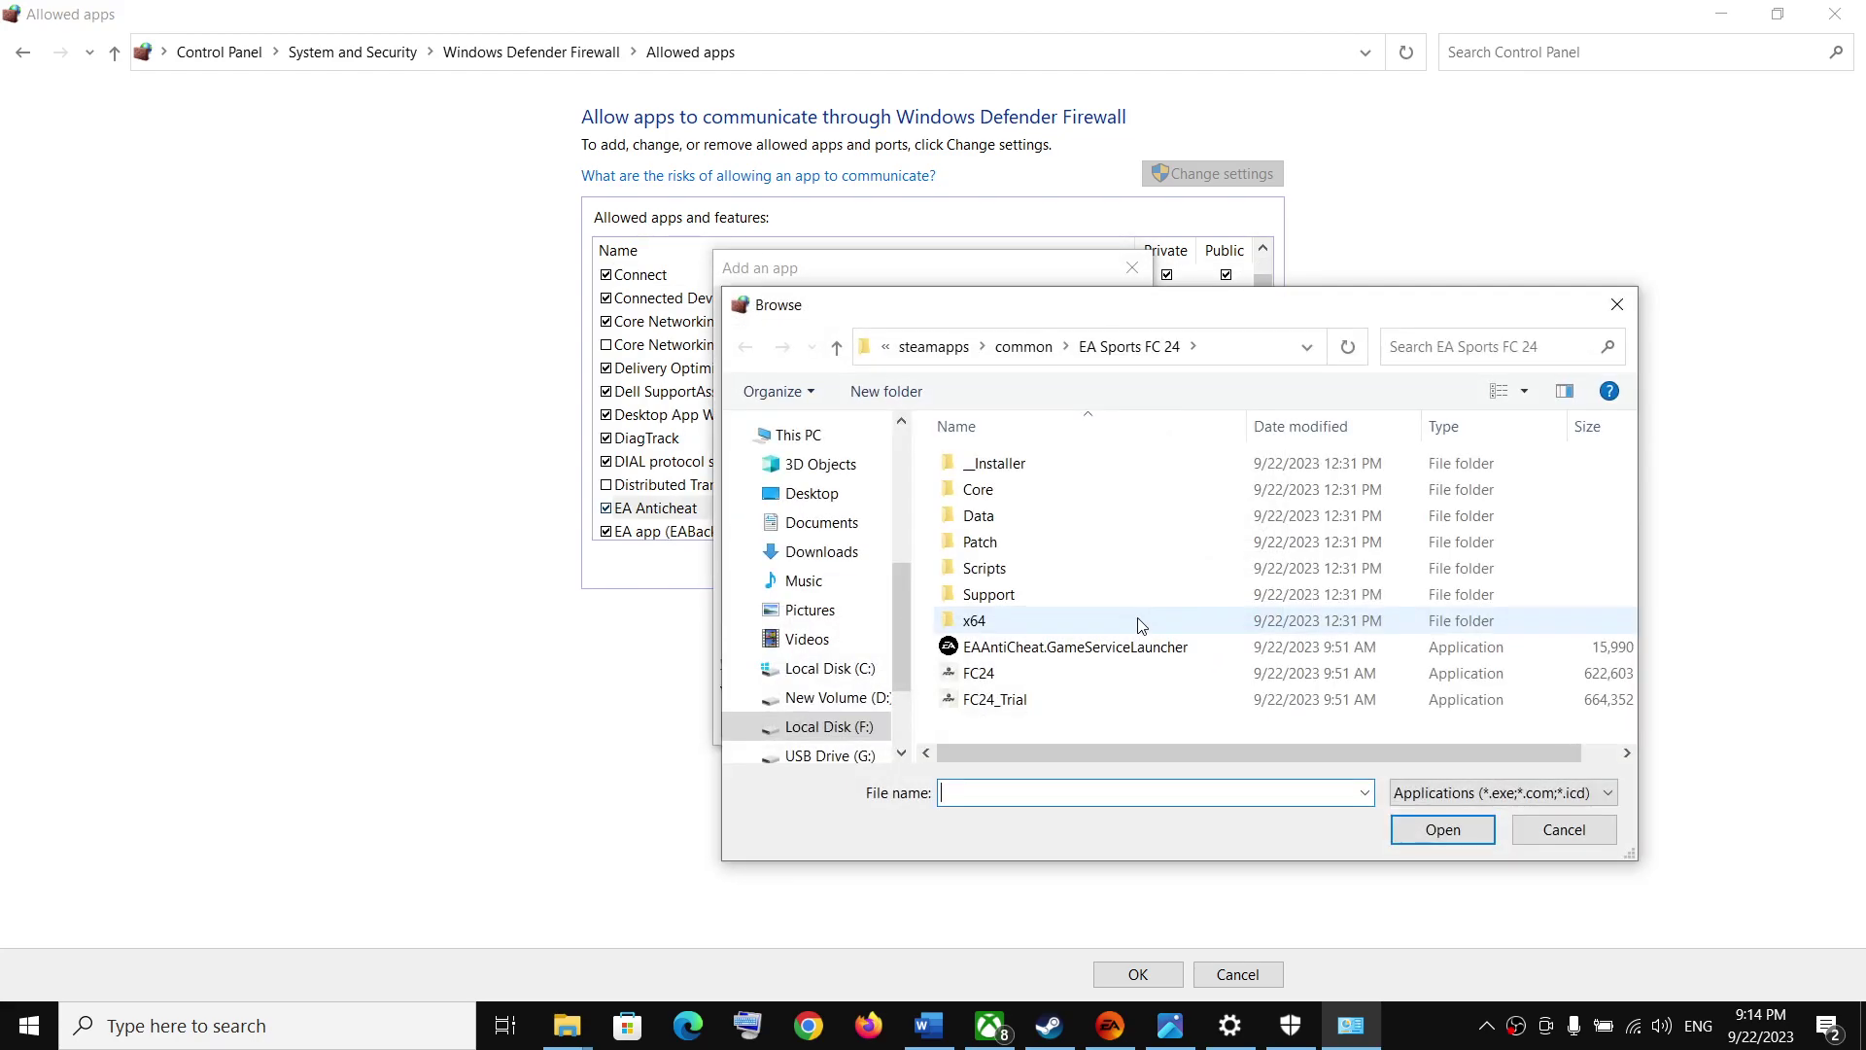
{"action": "left_click", "coordinate": [982, 674]}
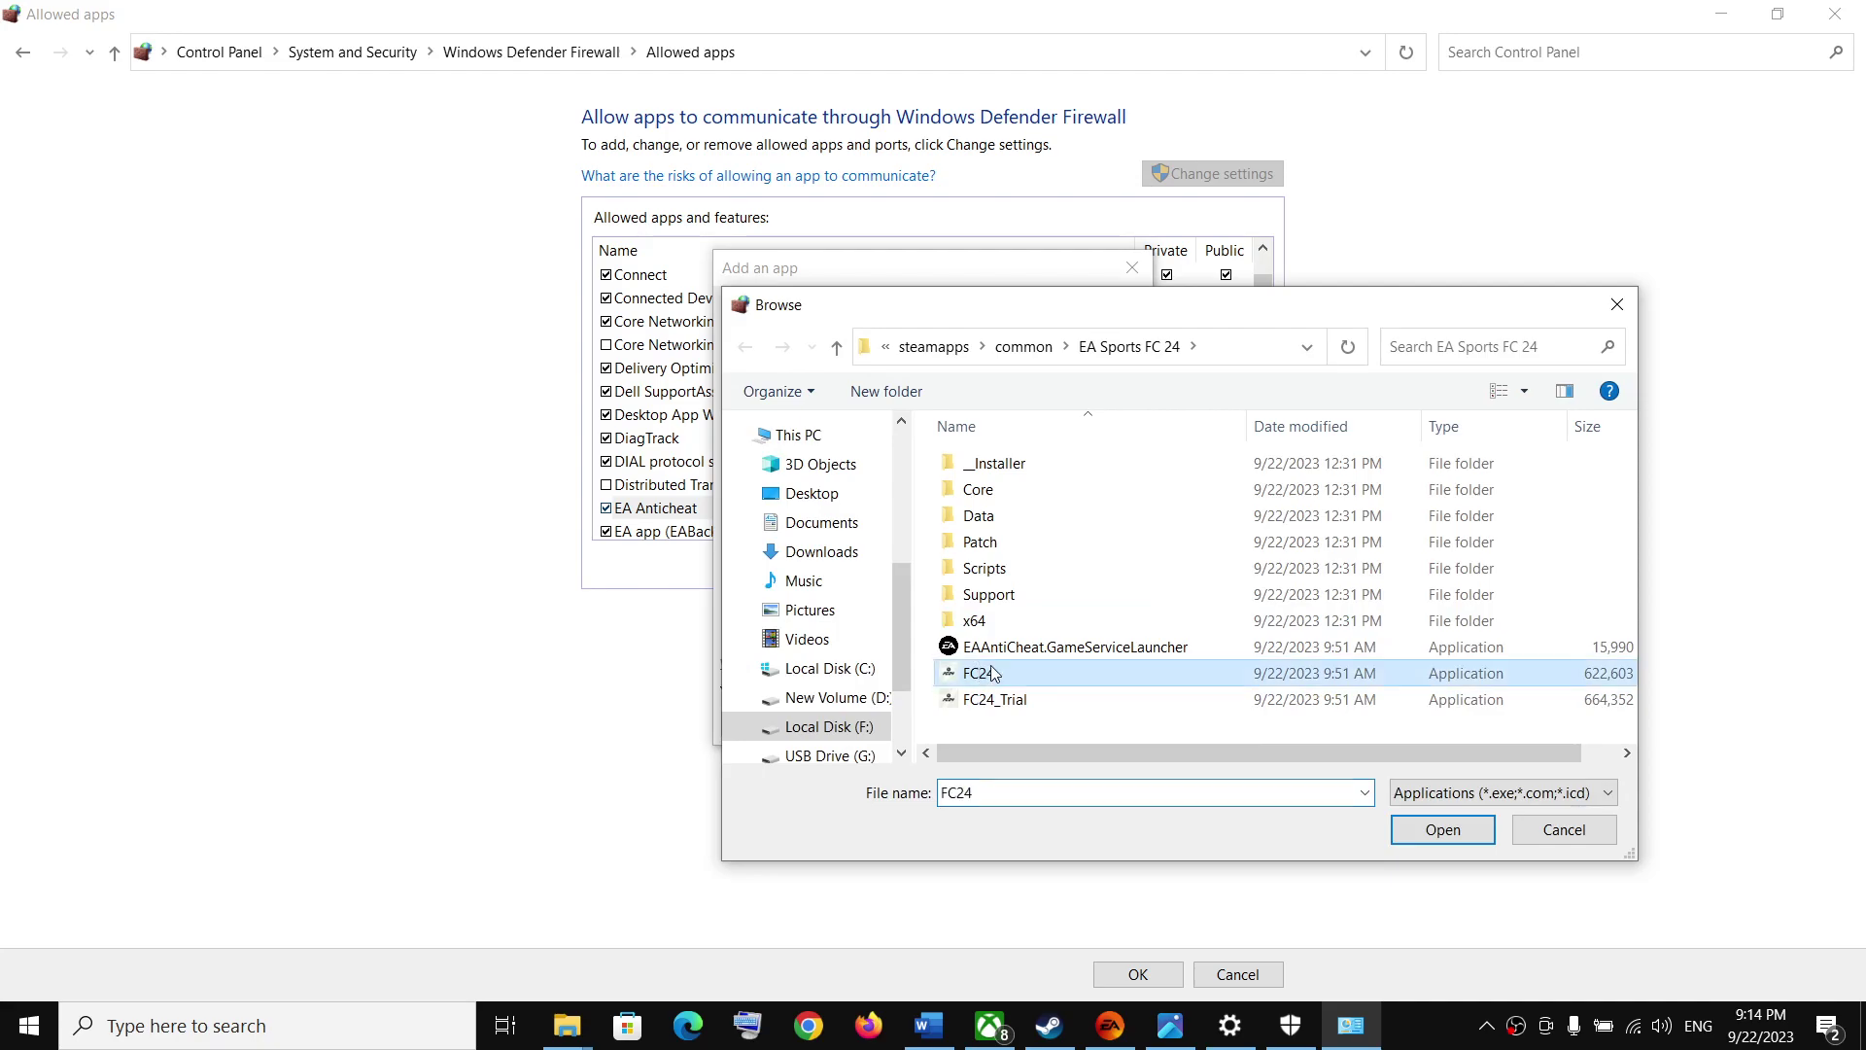
{"action": "left_click", "coordinate": [1434, 845]}
{"action": "left_click", "coordinate": [1015, 727]}
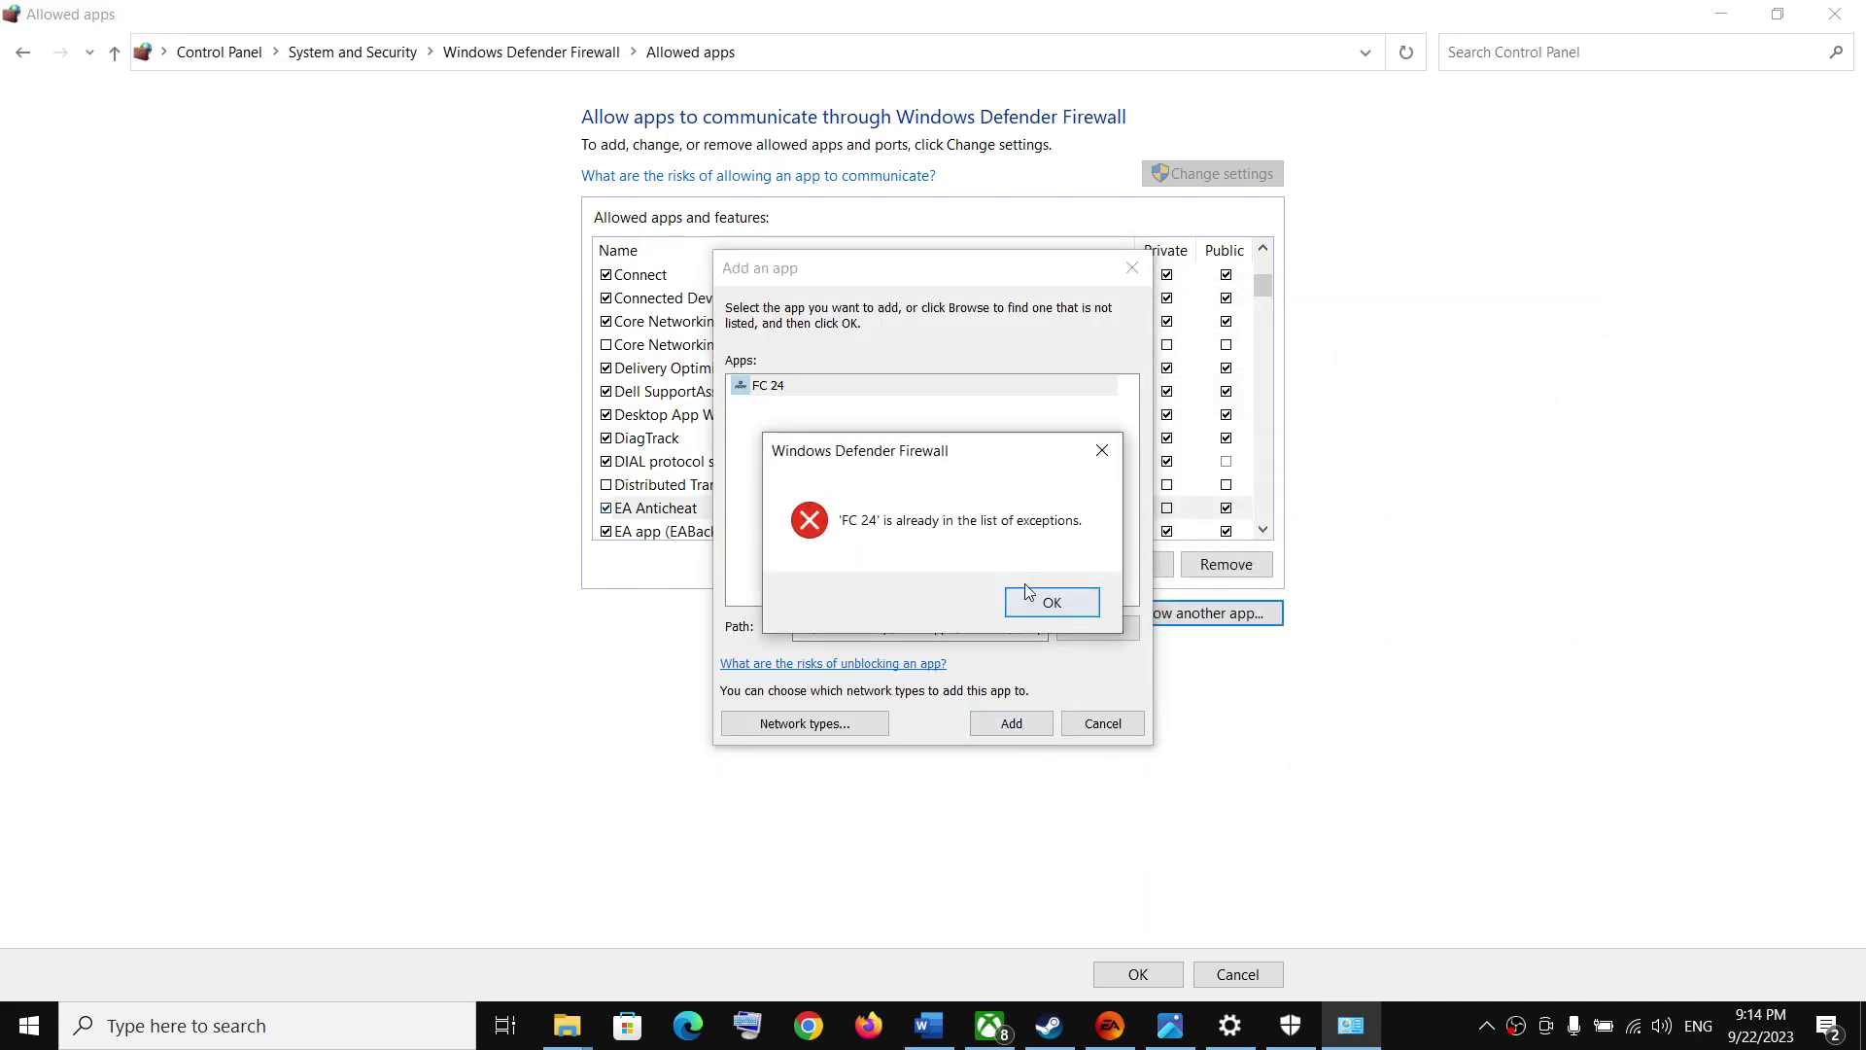
{"action": "left_click", "coordinate": [1051, 602]}
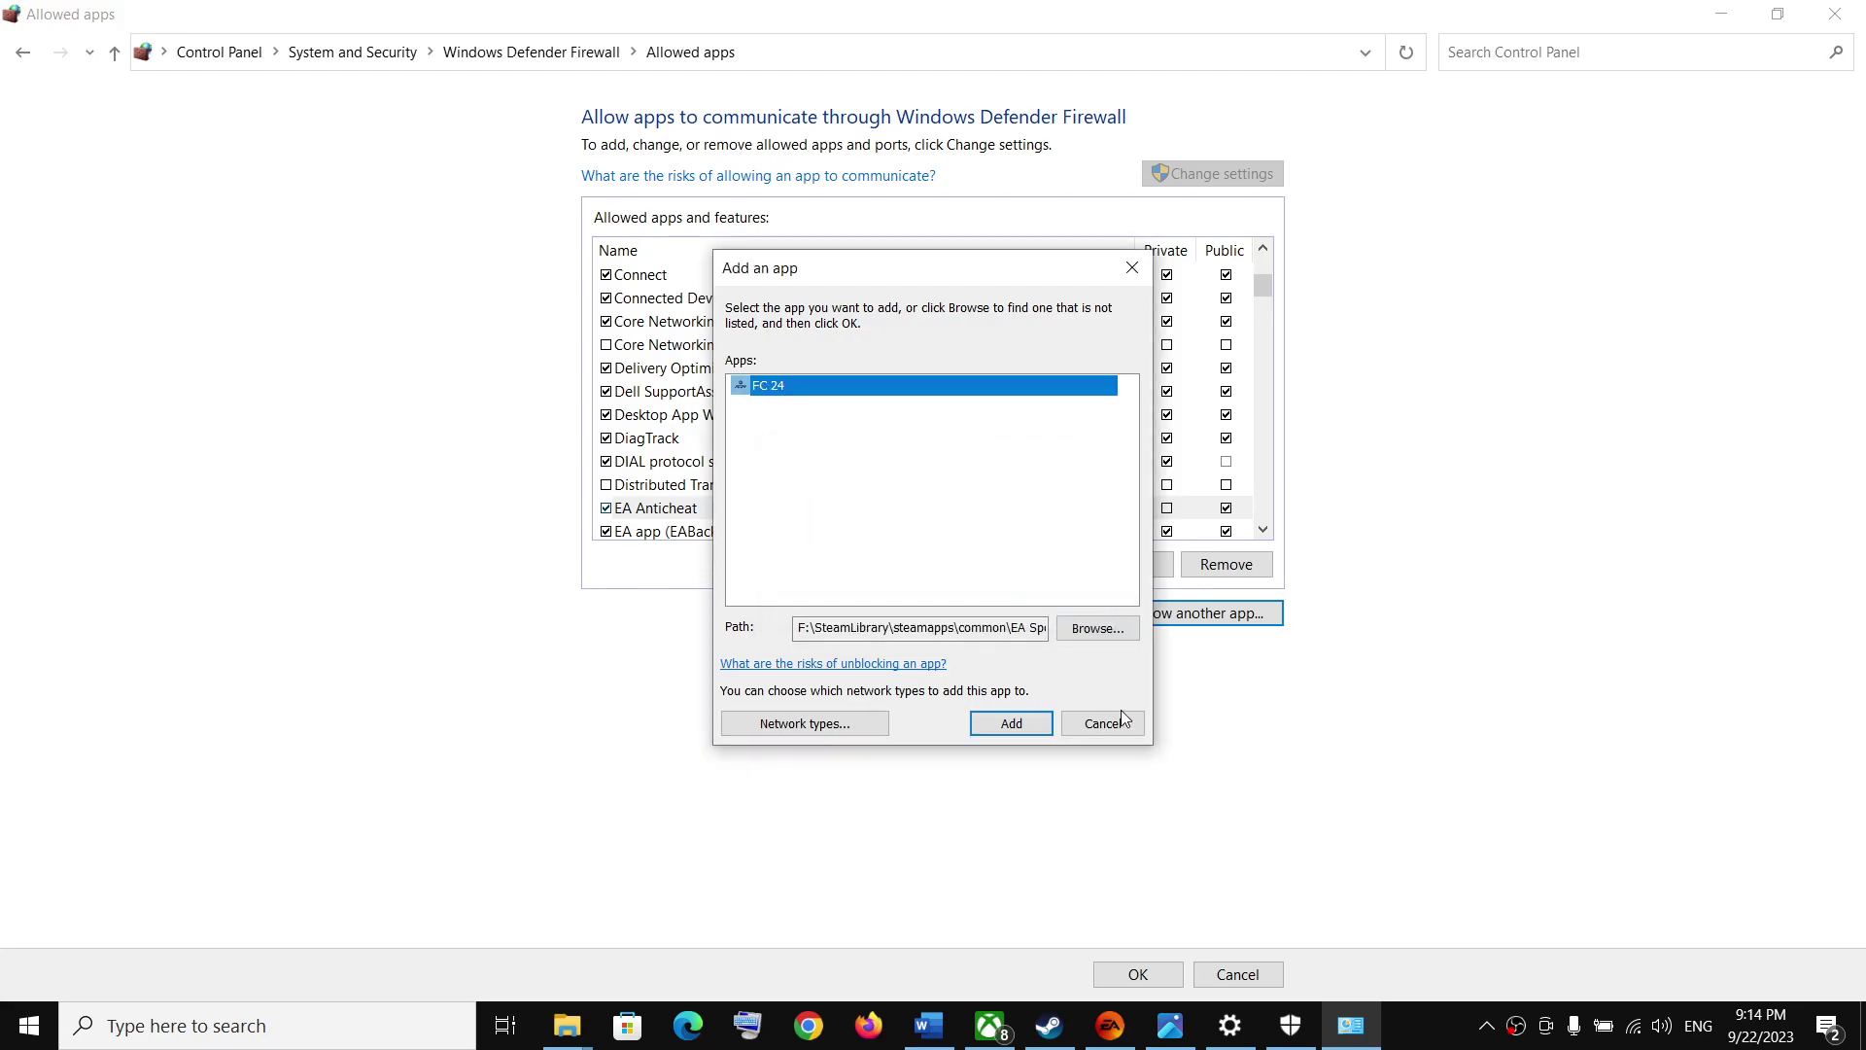
Add the FC24_Trial application to the firewall's allowed apps and check the FC 24 entries in the list.
{"action": "left_click", "coordinate": [1095, 629]}
{"action": "left_click", "coordinate": [1001, 702]}
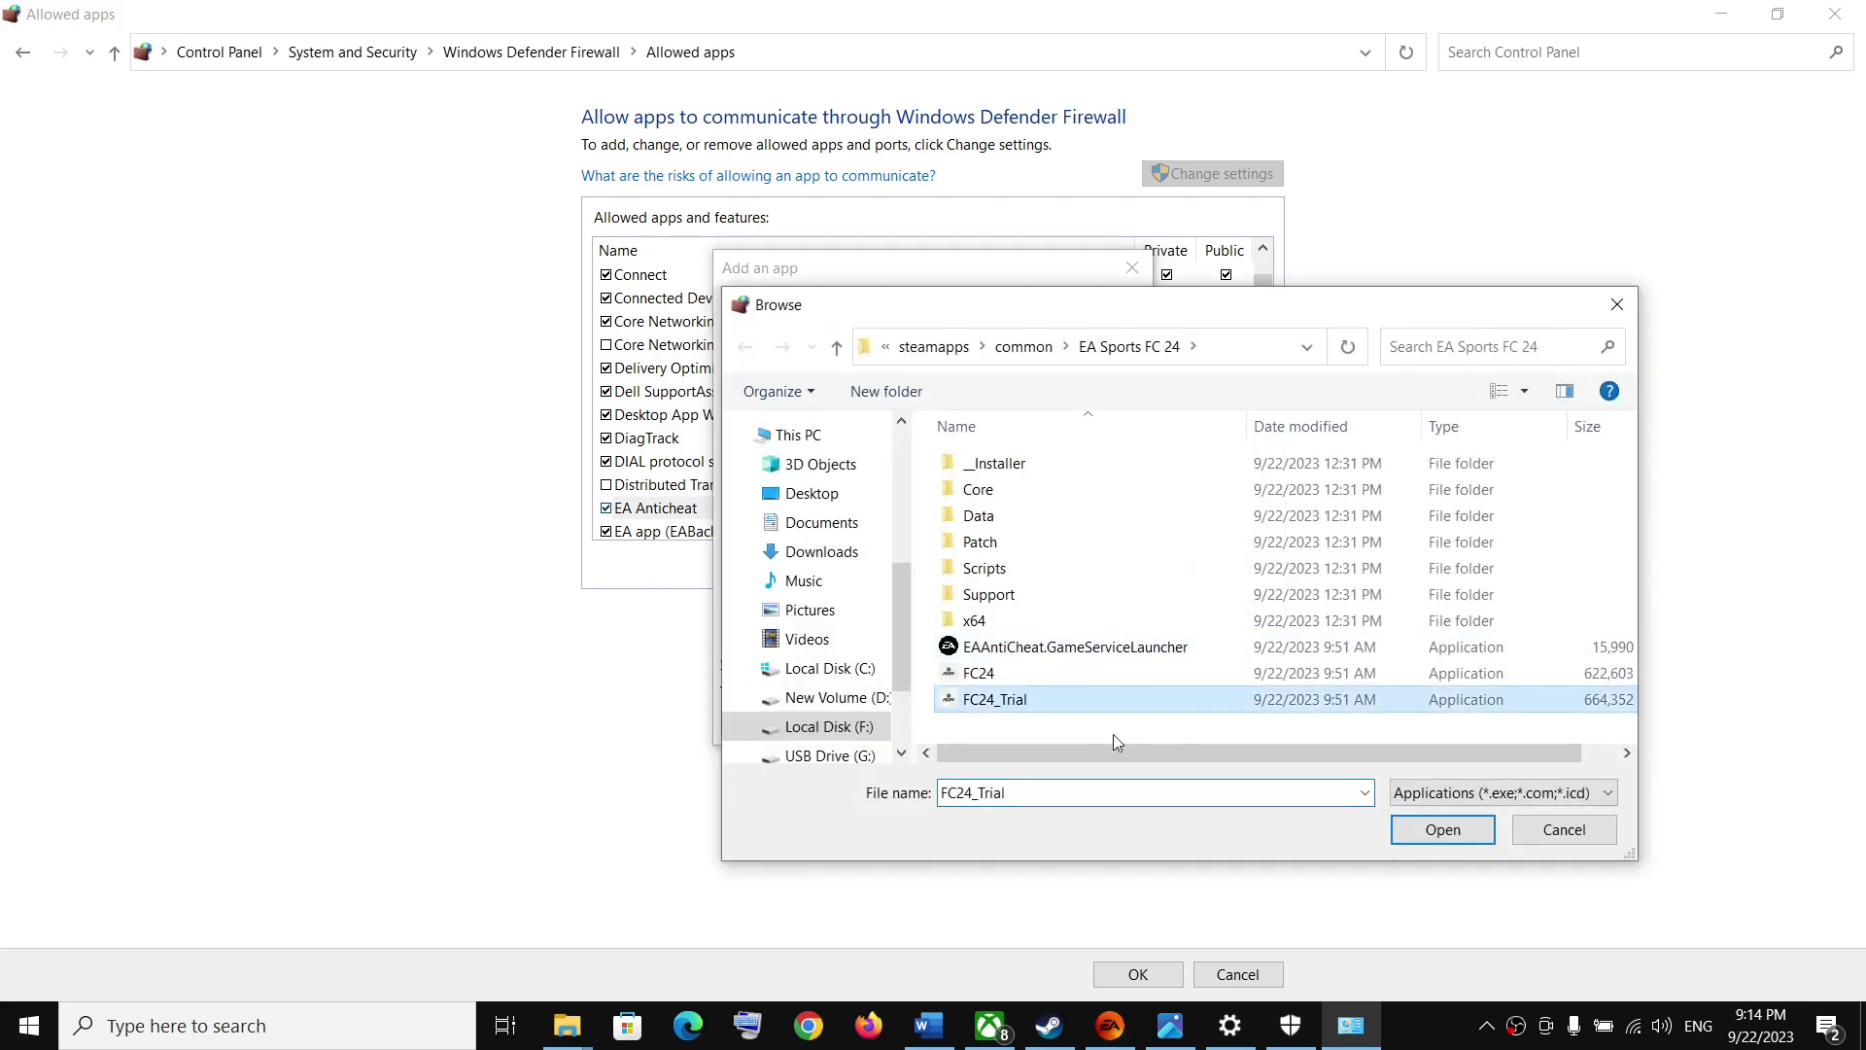
{"action": "left_click", "coordinate": [1401, 828]}
{"action": "left_click", "coordinate": [1006, 721]}
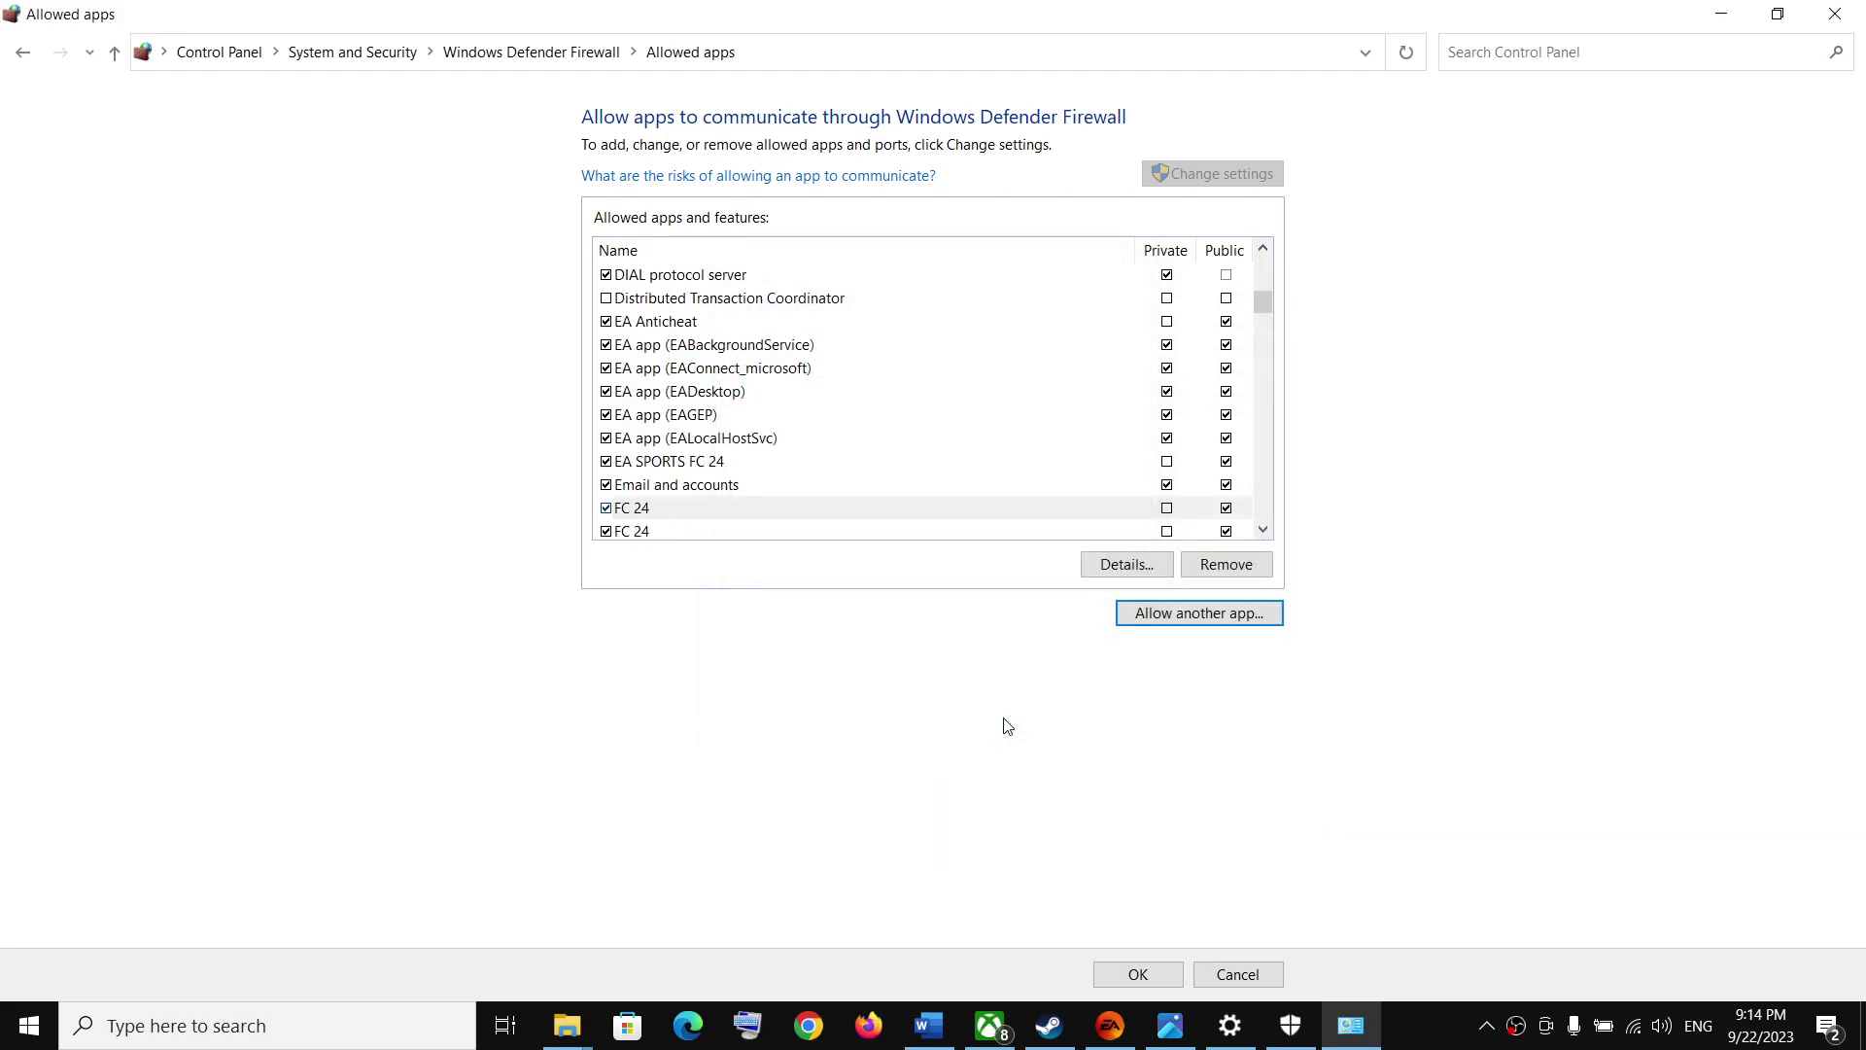
{"action": "scroll", "coordinate": [749, 465], "scroll_direction": "down", "scroll_amount": 1}
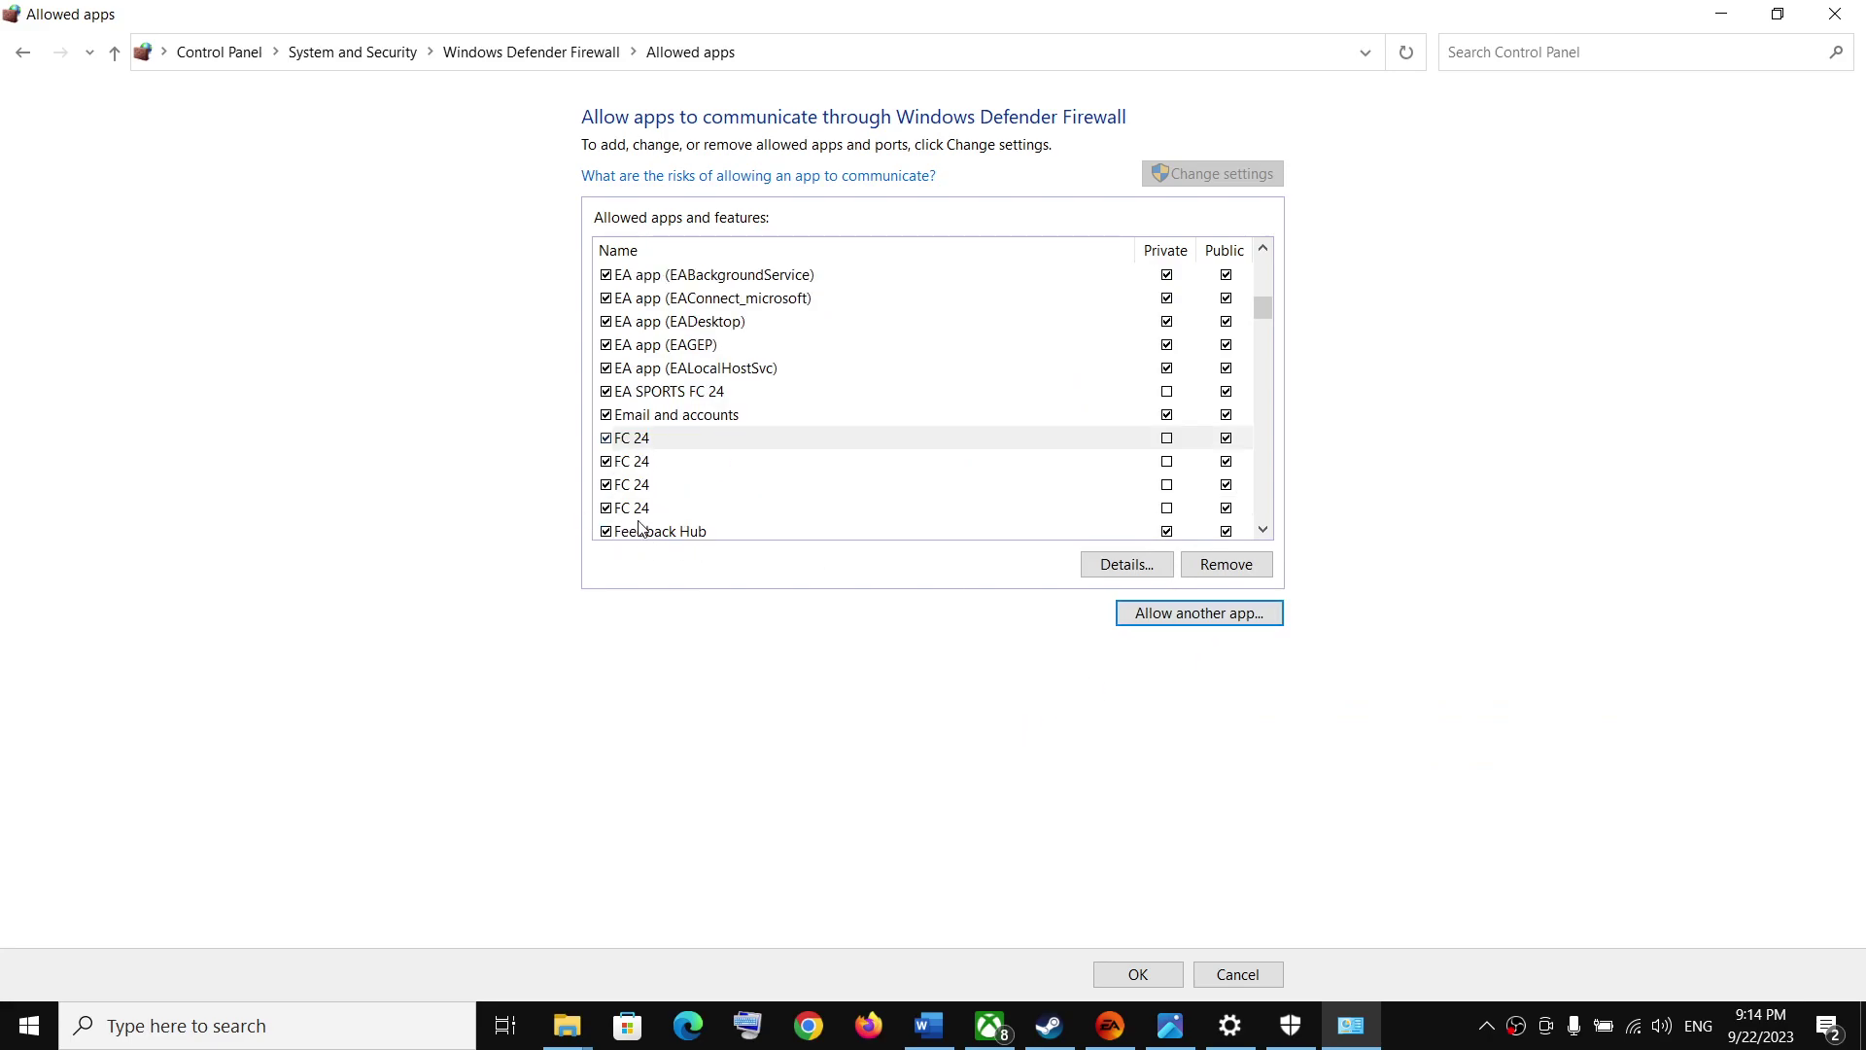
Allow EAAntiCheat.Installer from __Installer\EAAntiCheat through the firewall and save the allowed apps list.
{"action": "left_click", "coordinate": [1205, 622]}
{"action": "left_click", "coordinate": [1095, 631]}
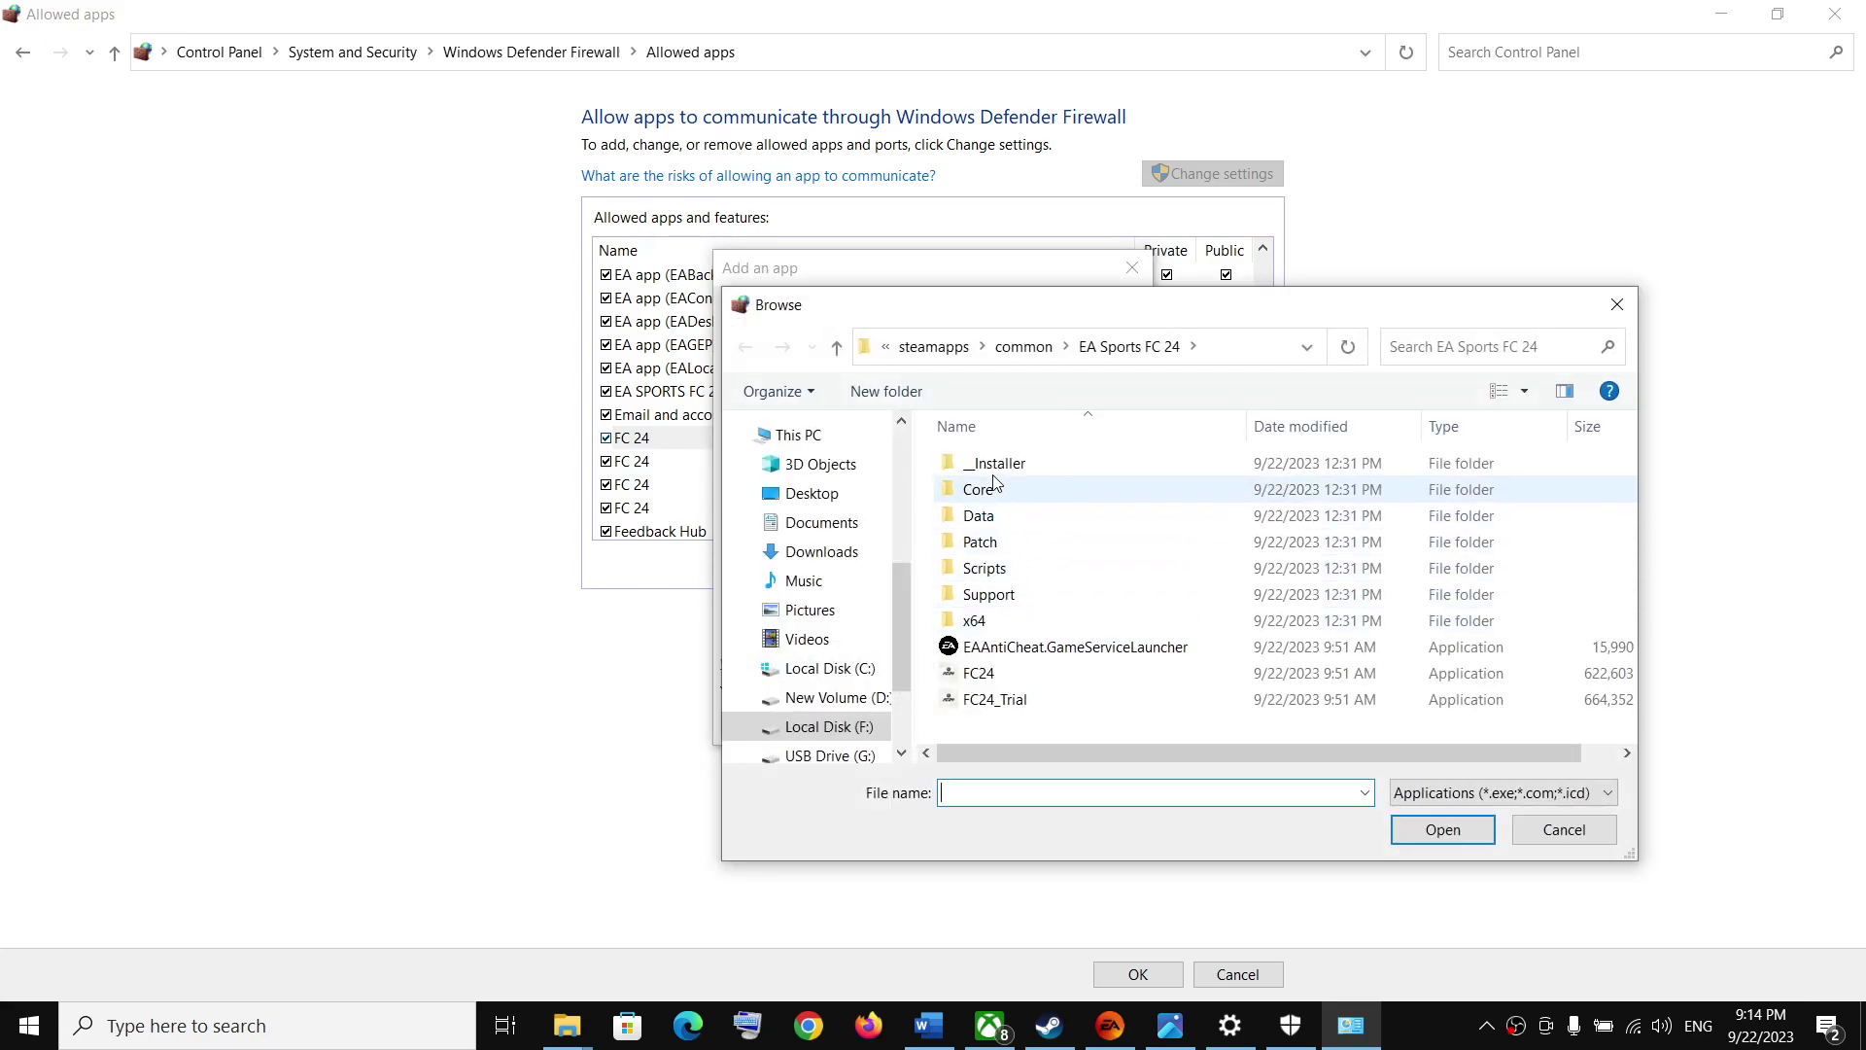
{"action": "double_click", "coordinate": [988, 475]}
{"action": "double_click", "coordinate": [1016, 489]}
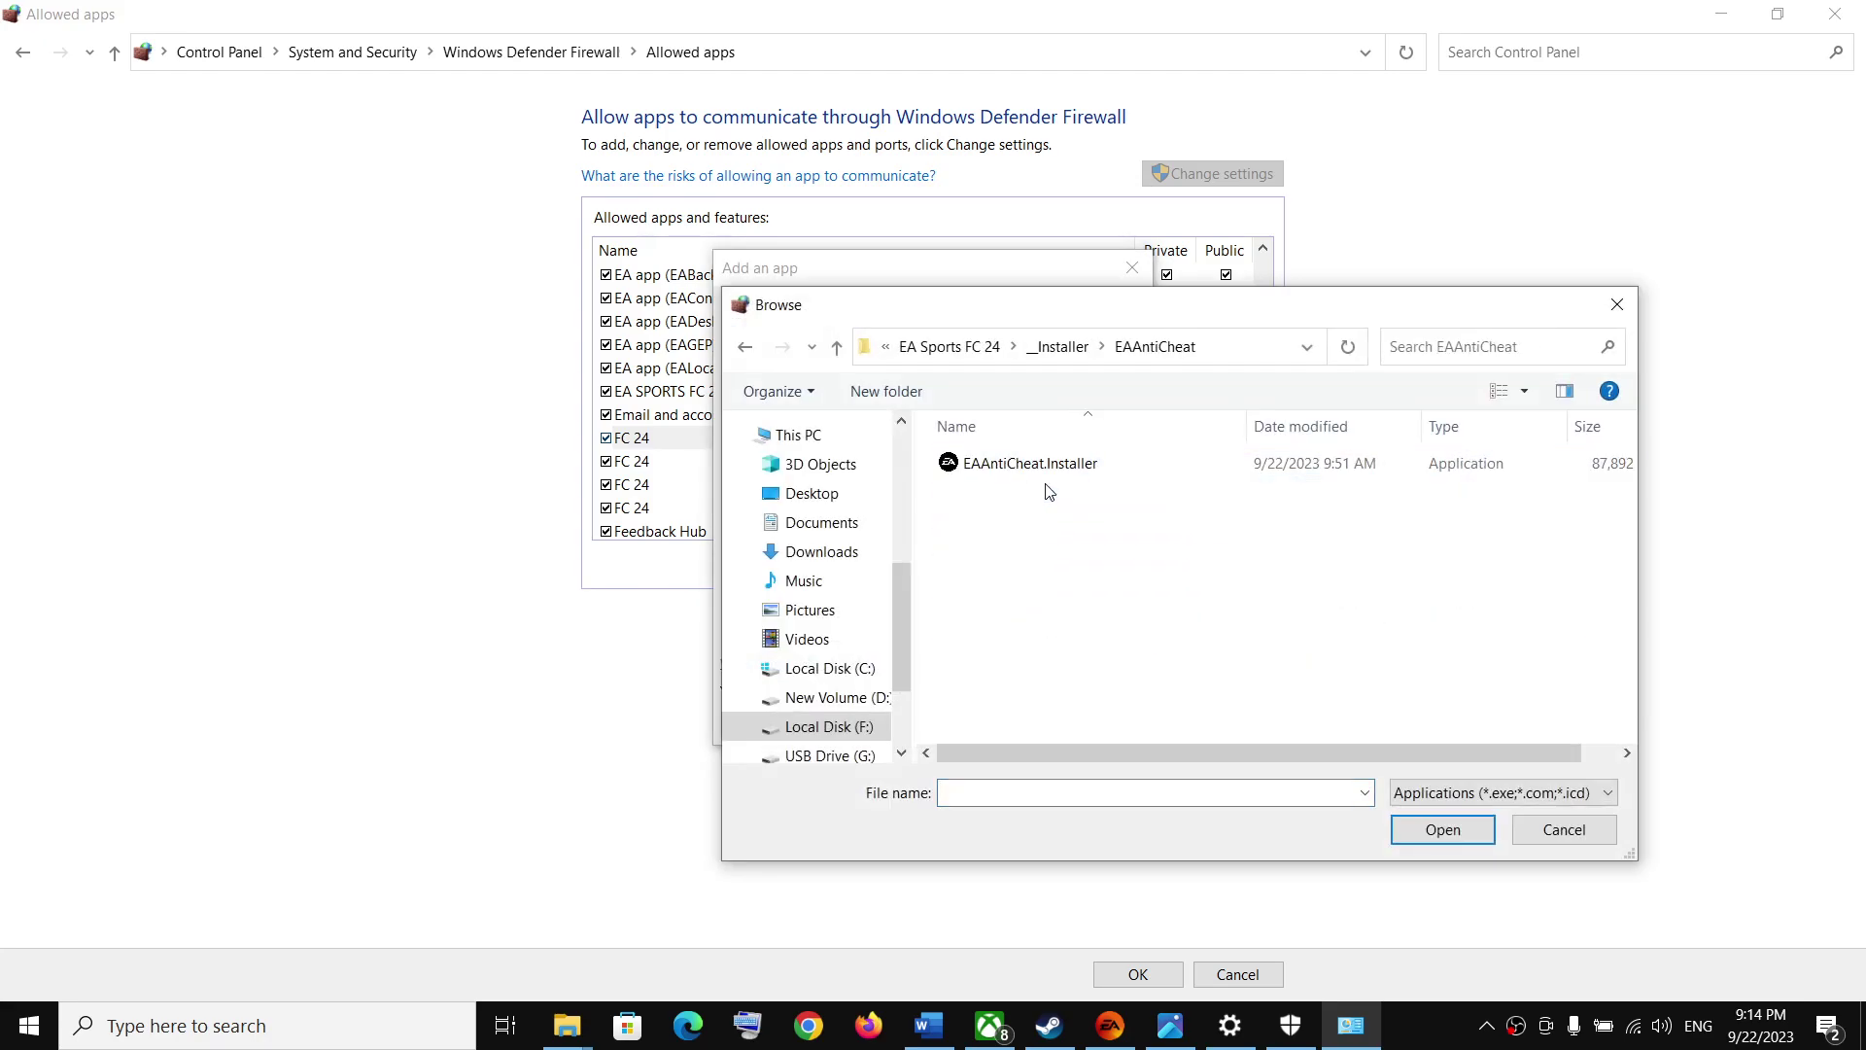
{"action": "left_click", "coordinate": [1058, 471]}
{"action": "left_click", "coordinate": [1461, 842]}
{"action": "left_click", "coordinate": [1018, 731]}
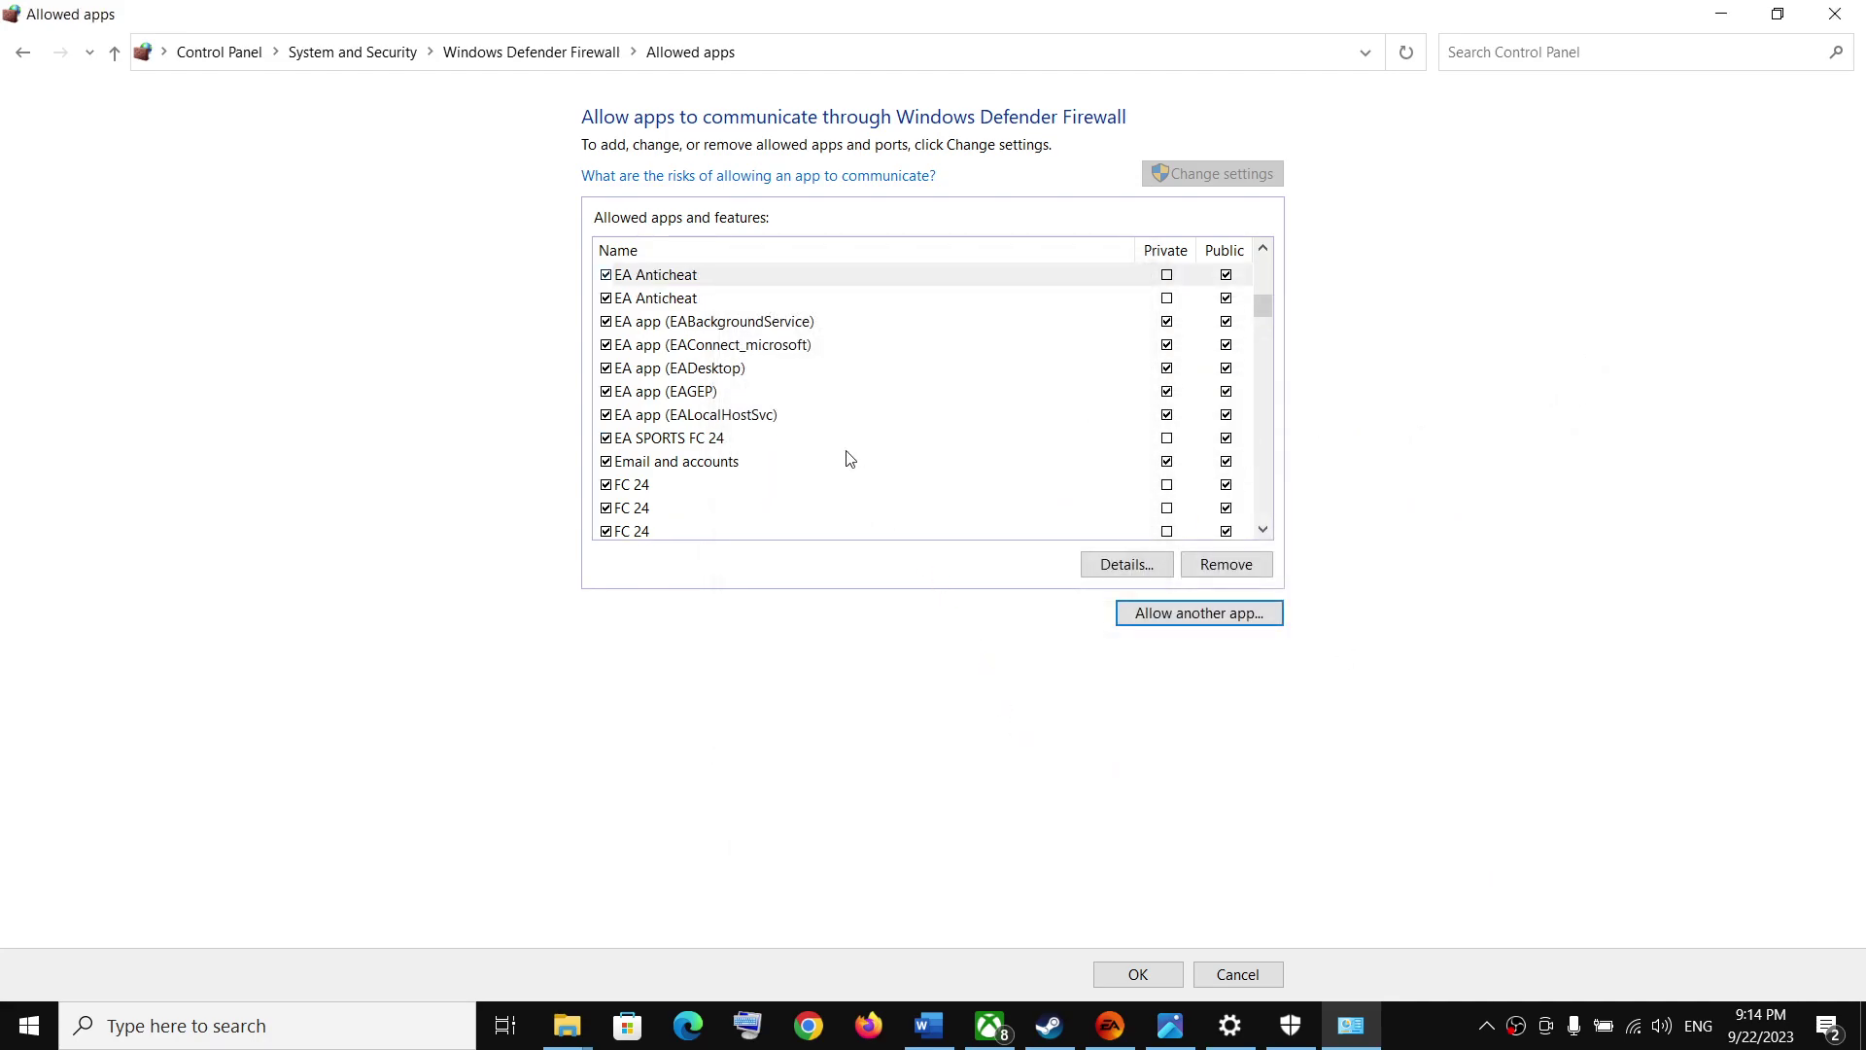
{"action": "left_click", "coordinate": [1137, 975]}
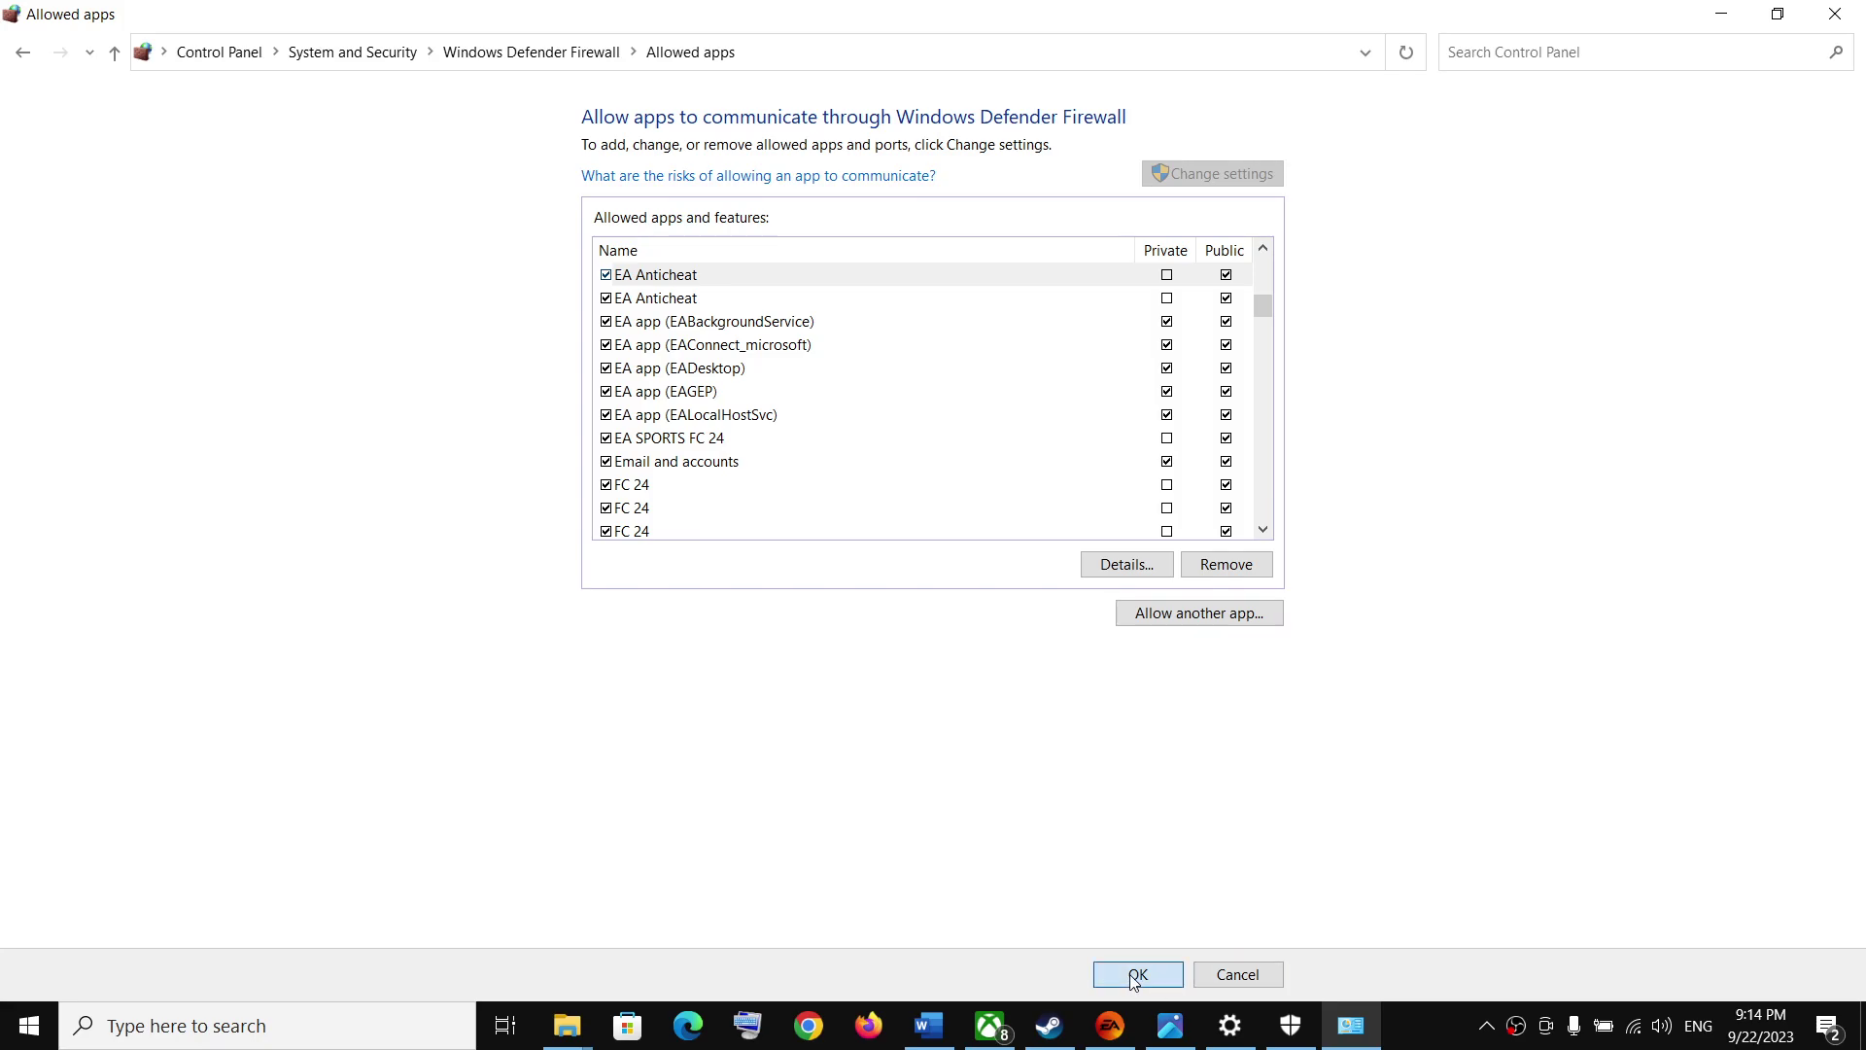
Close the Control Panel, Windows Security and Settings windows.
{"action": "left_click", "coordinate": [1832, 16]}
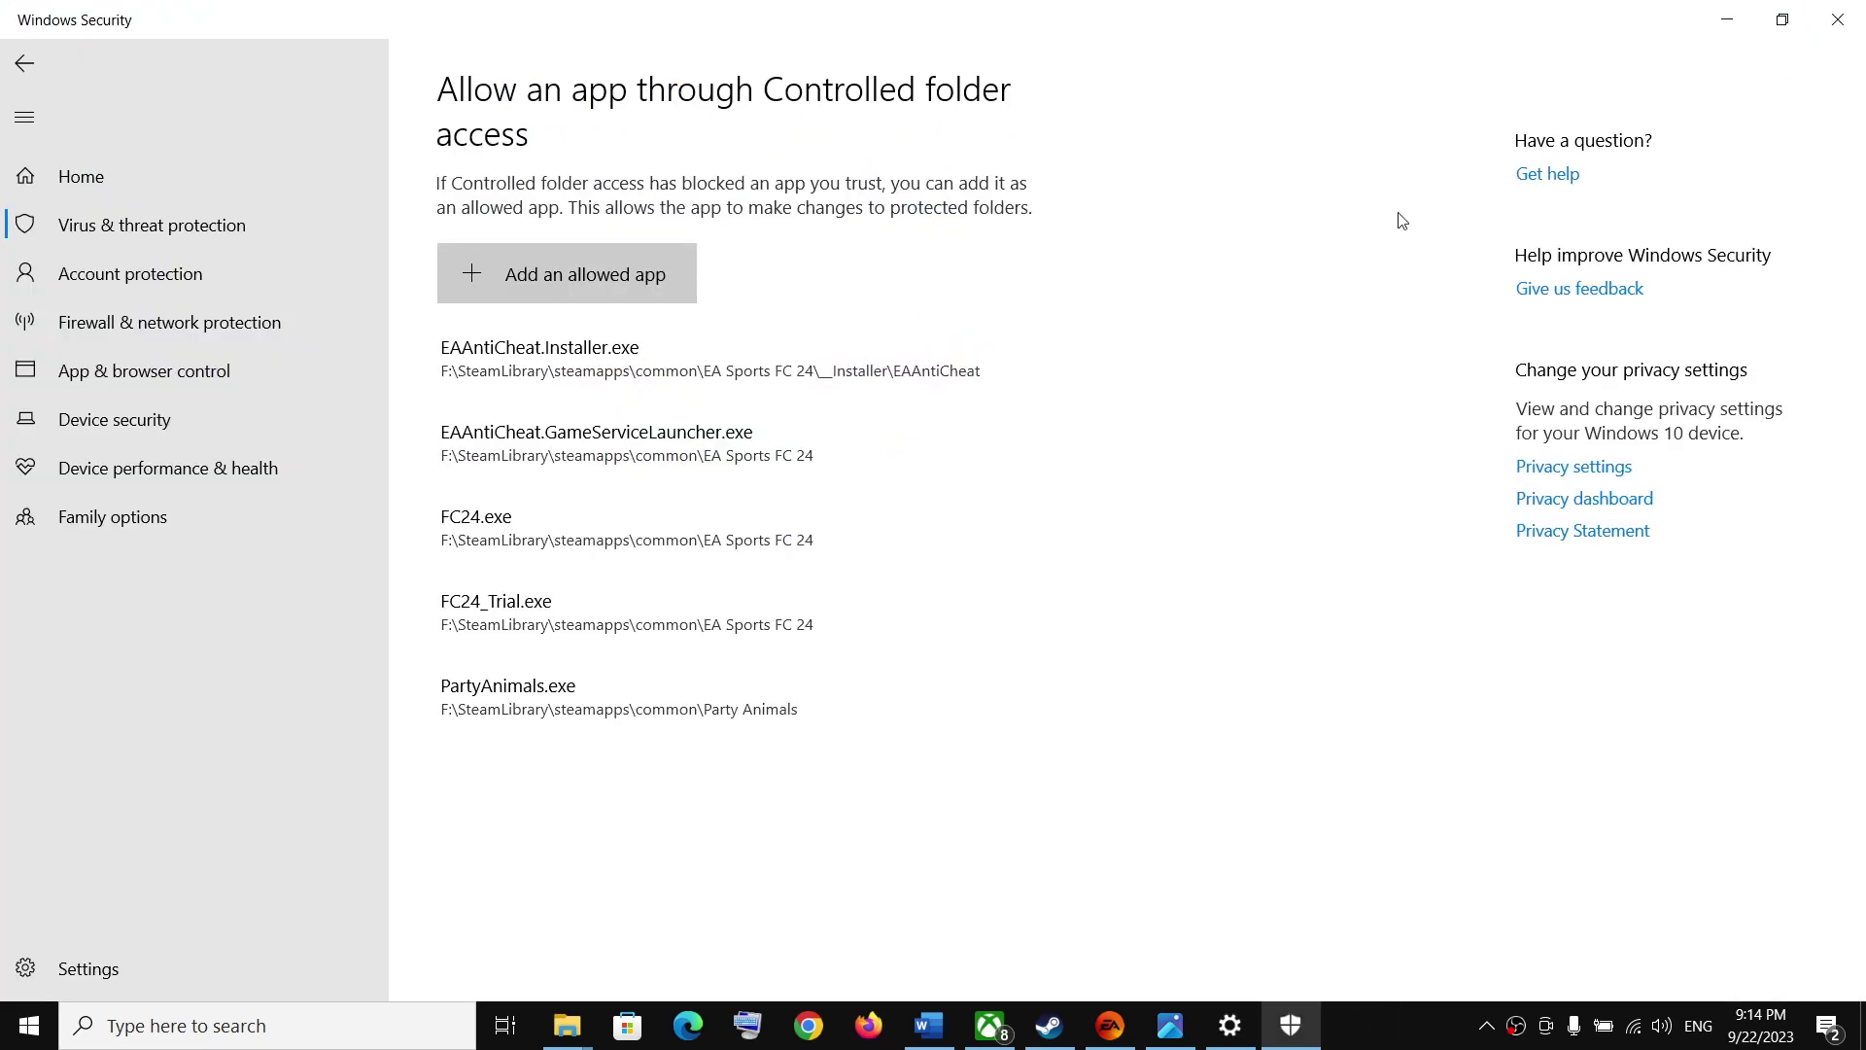
{"action": "left_click", "coordinate": [1827, 22]}
{"action": "left_click", "coordinate": [1837, 20]}
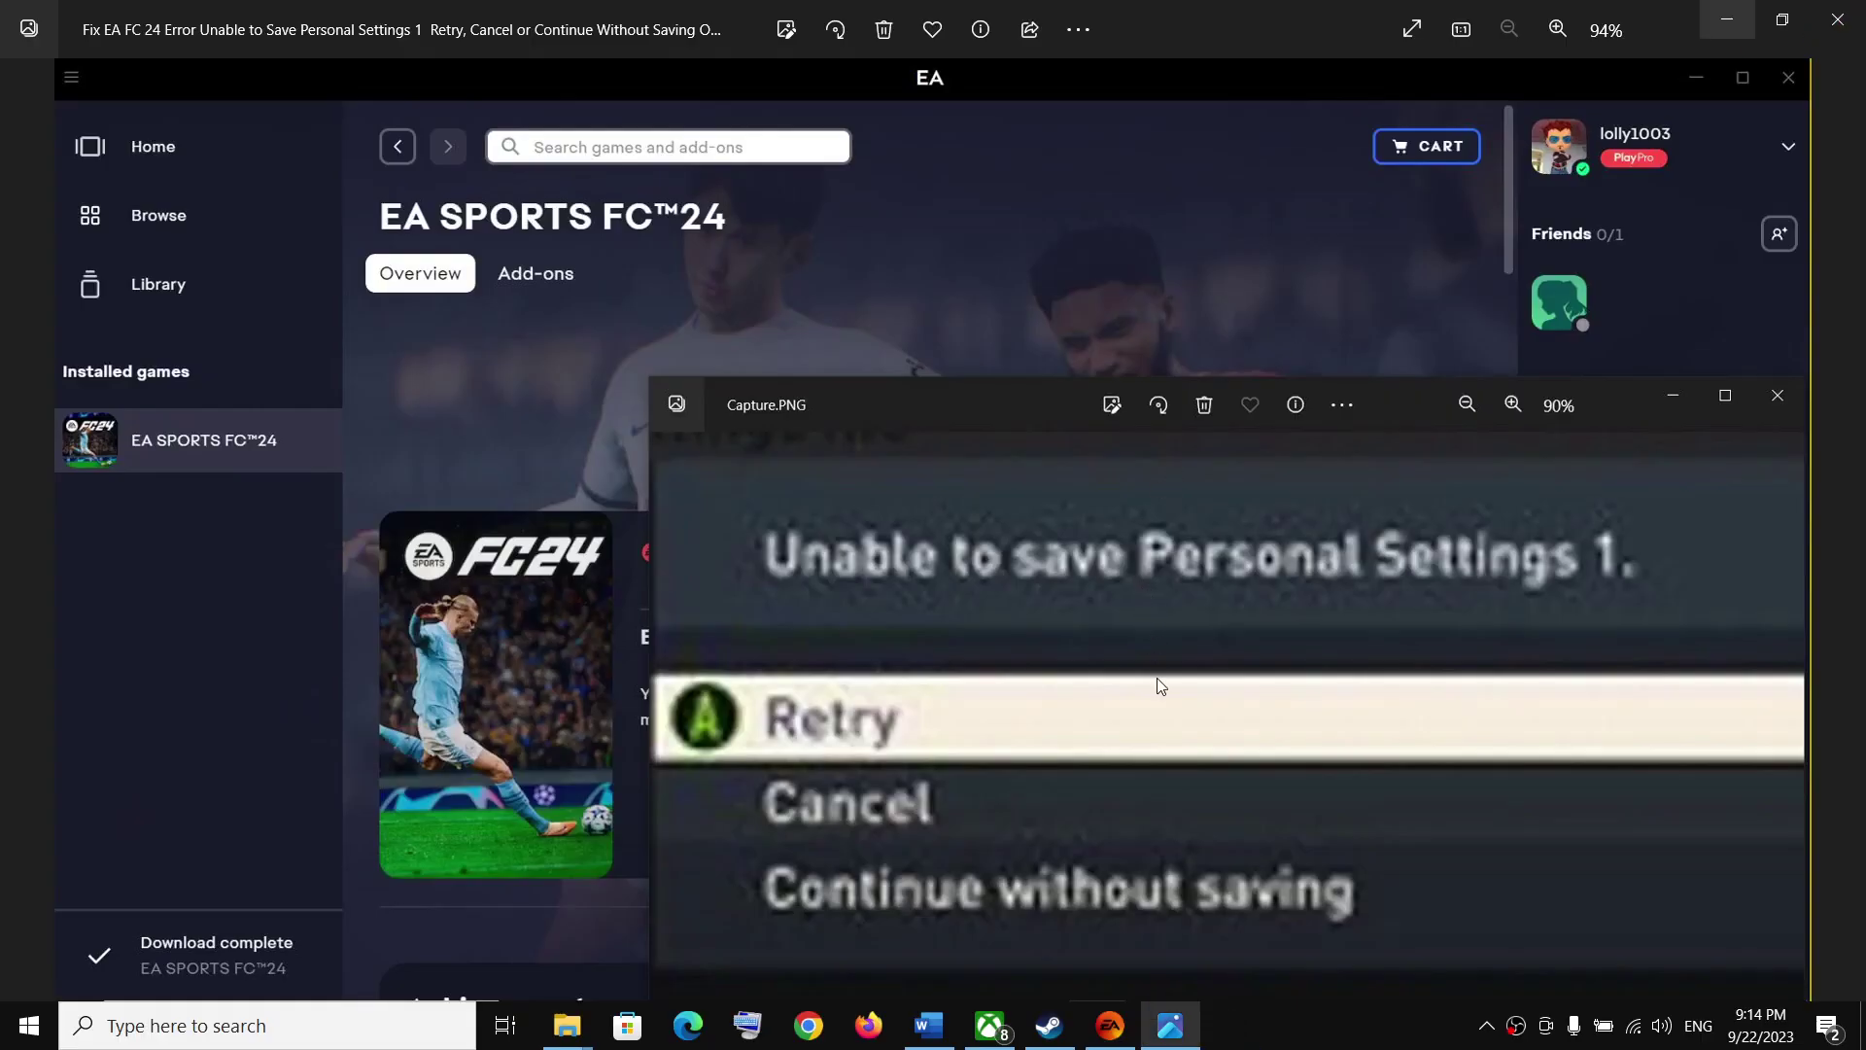
Switch to the Word instructions and read Step 2, highlighting "Delete Settings folder in Documents".
{"action": "left_click", "coordinate": [952, 1042]}
{"action": "scroll", "coordinate": [707, 480], "scroll_direction": "down", "scroll_amount": 3}
{"action": "scroll", "coordinate": [708, 480], "scroll_direction": "down", "scroll_amount": 2}
{"action": "left_click_drag", "start_coordinate": [467, 437], "coordinate": [1302, 442]}
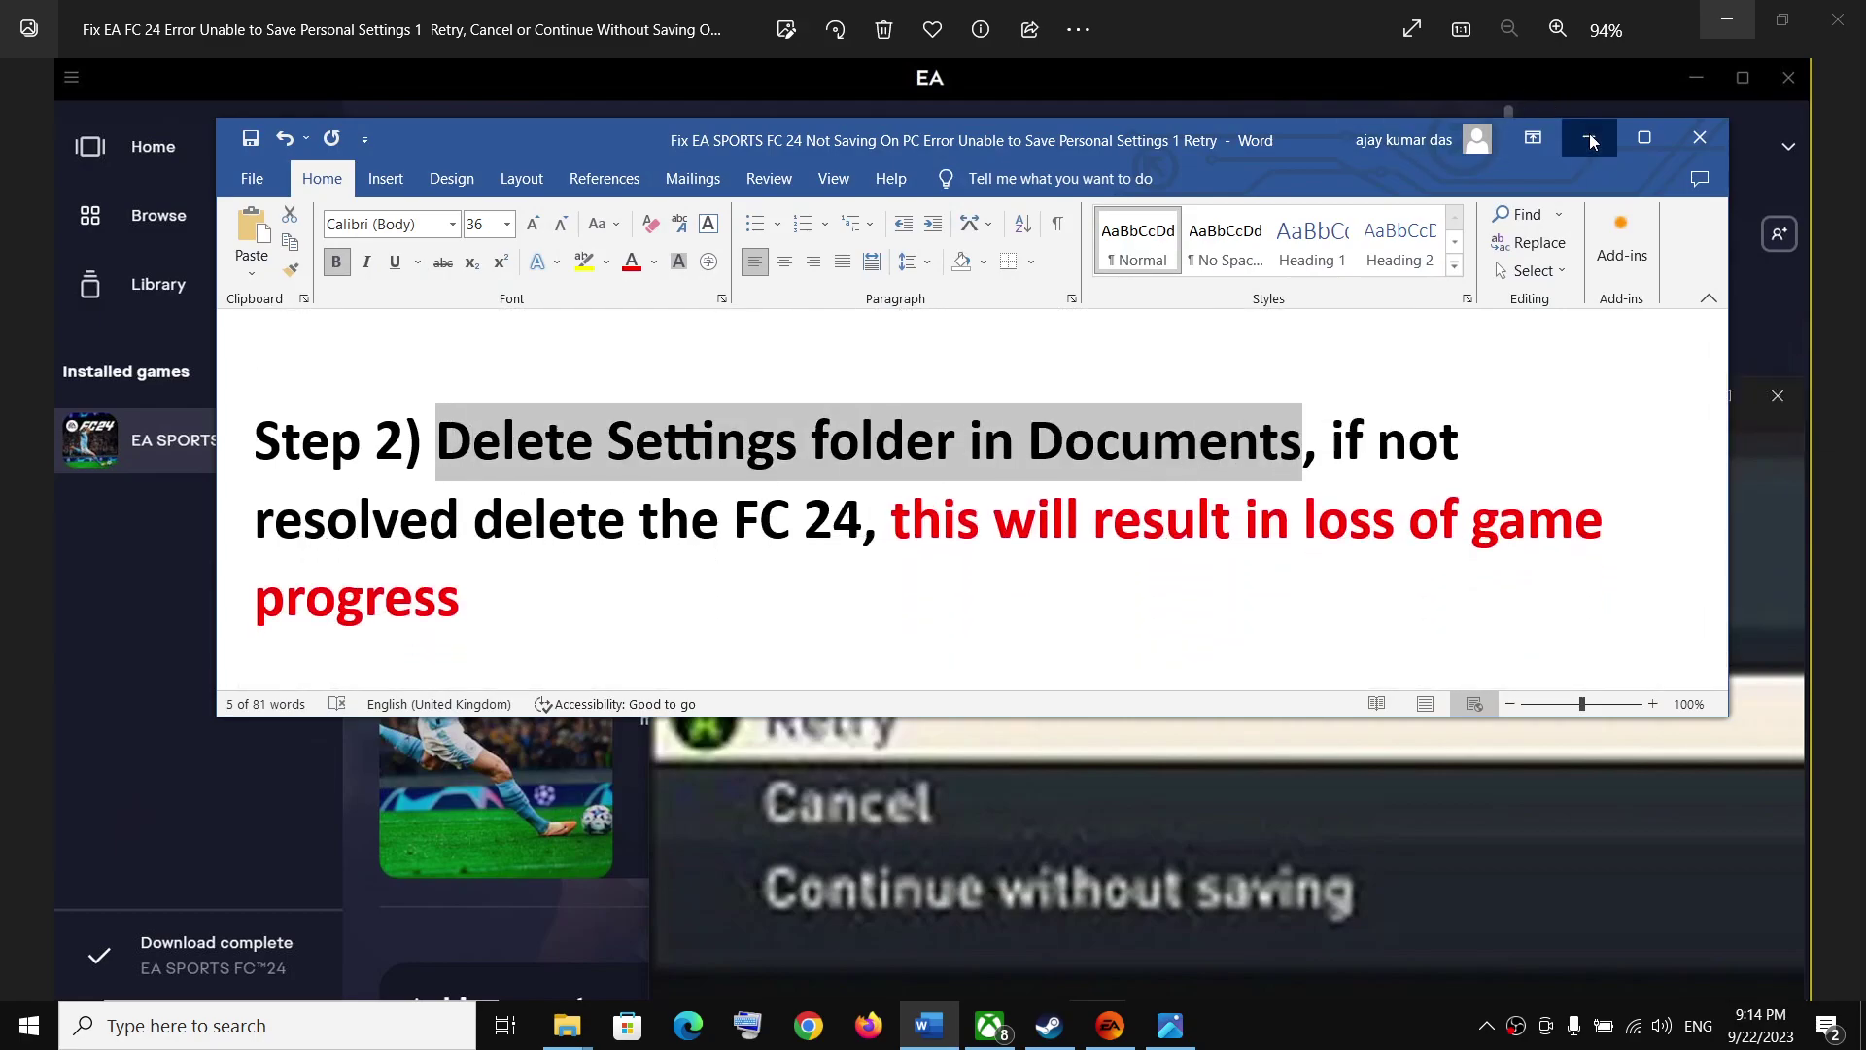
{"action": "left_click", "coordinate": [1590, 140]}
Switch to File Explorer, open the FC 24 folder in Documents, and show the settings folder's available actions without deleting it.
{"action": "mouse_move", "coordinate": [573, 1038]}
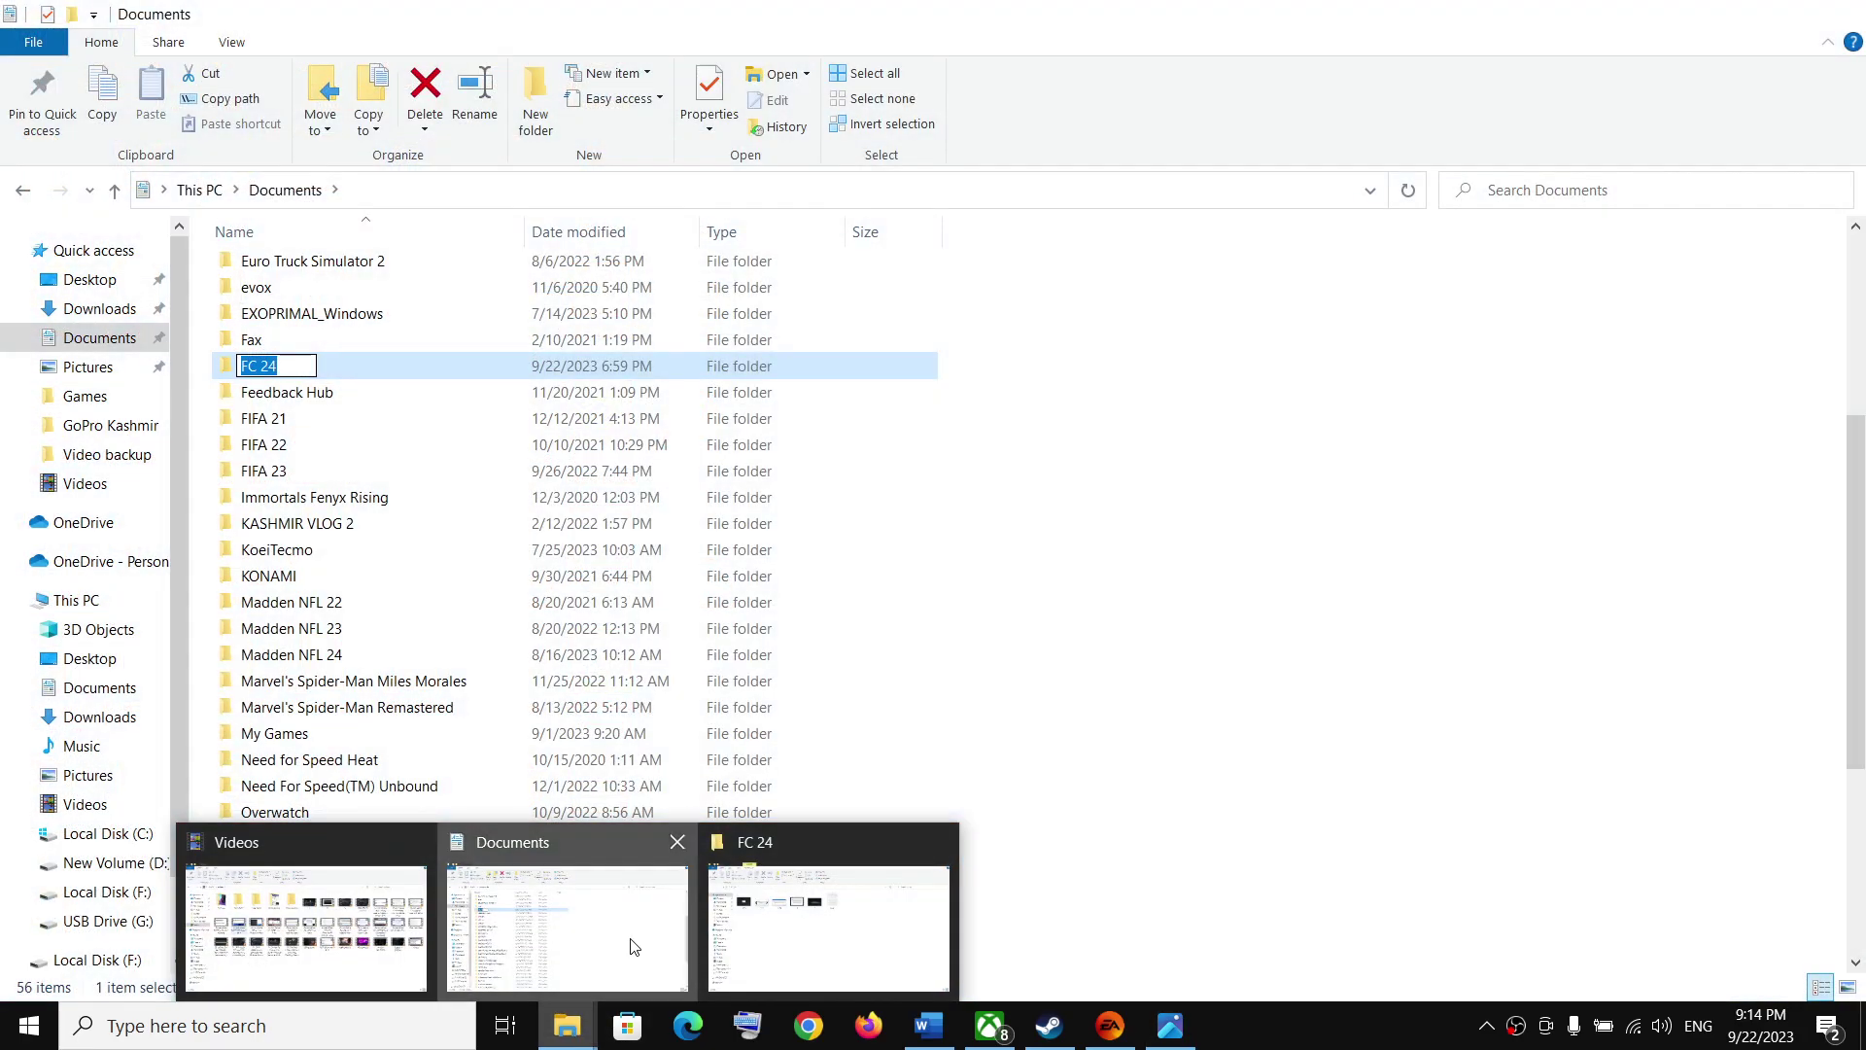
{"action": "left_click", "coordinate": [632, 947]}
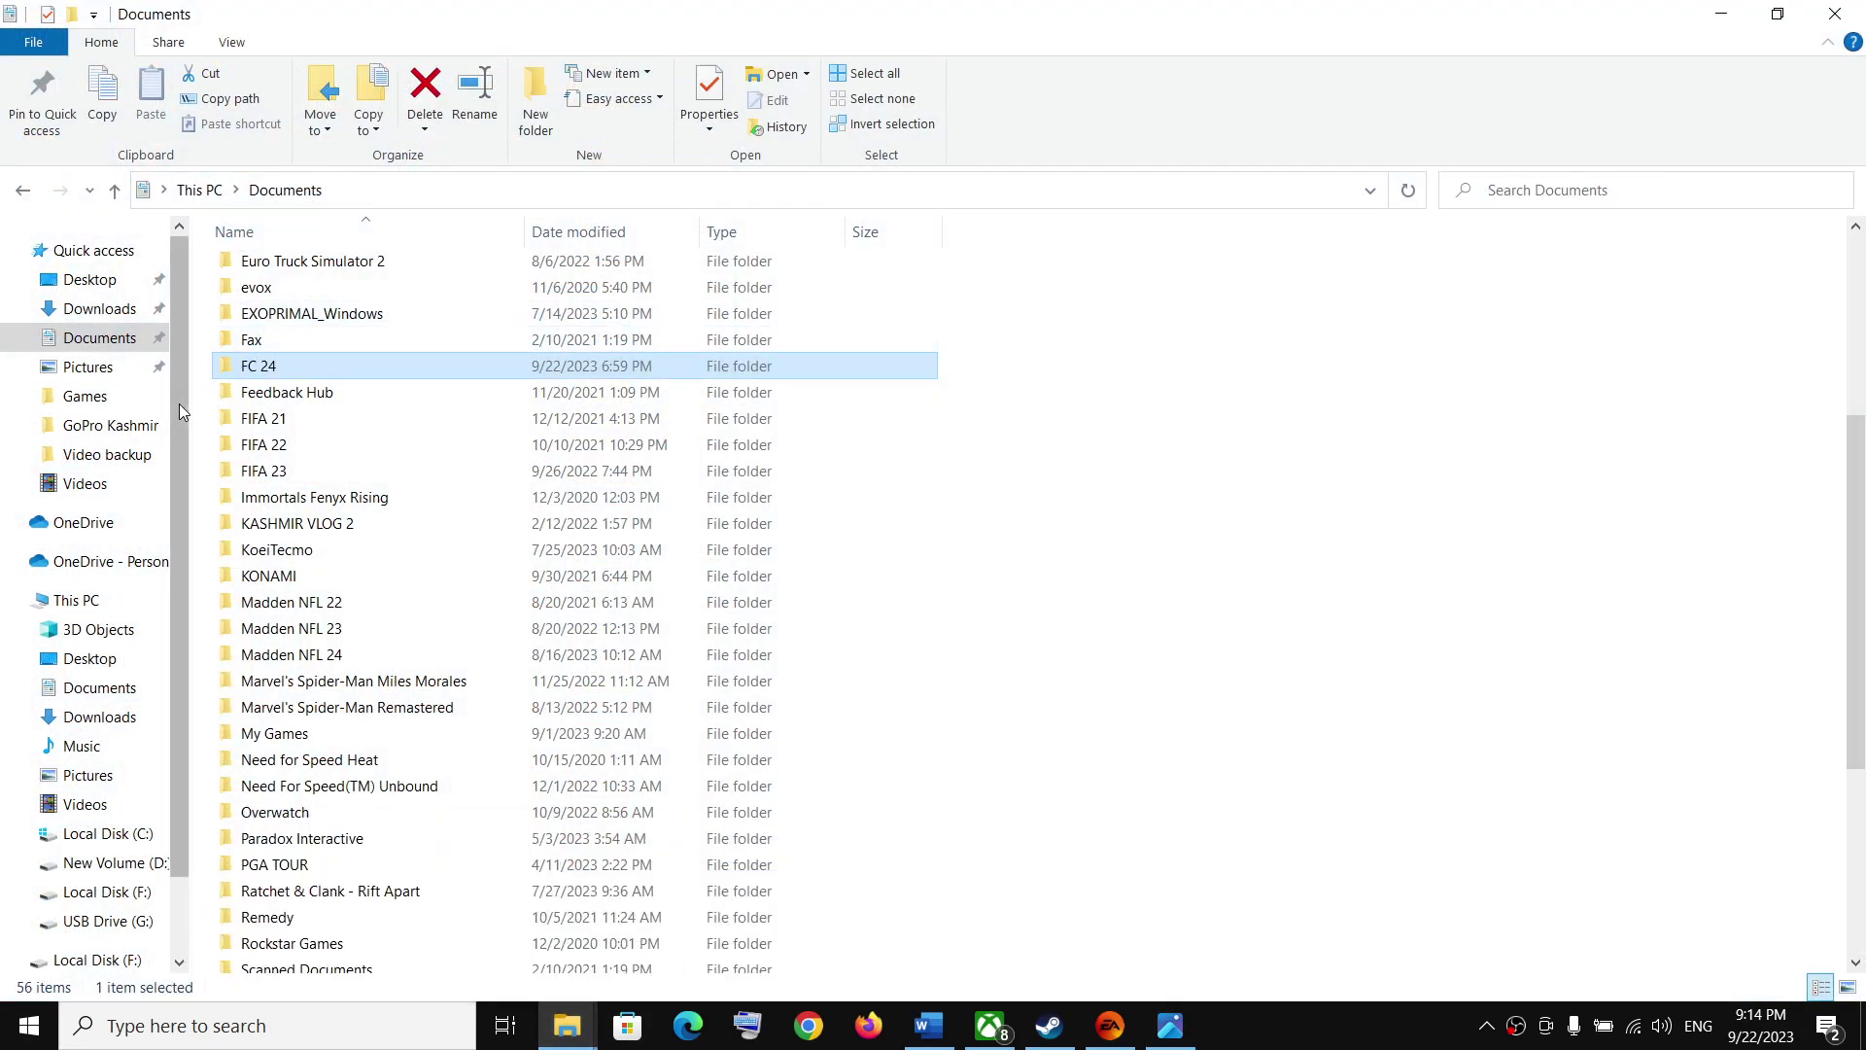
{"action": "left_click", "coordinate": [116, 337]}
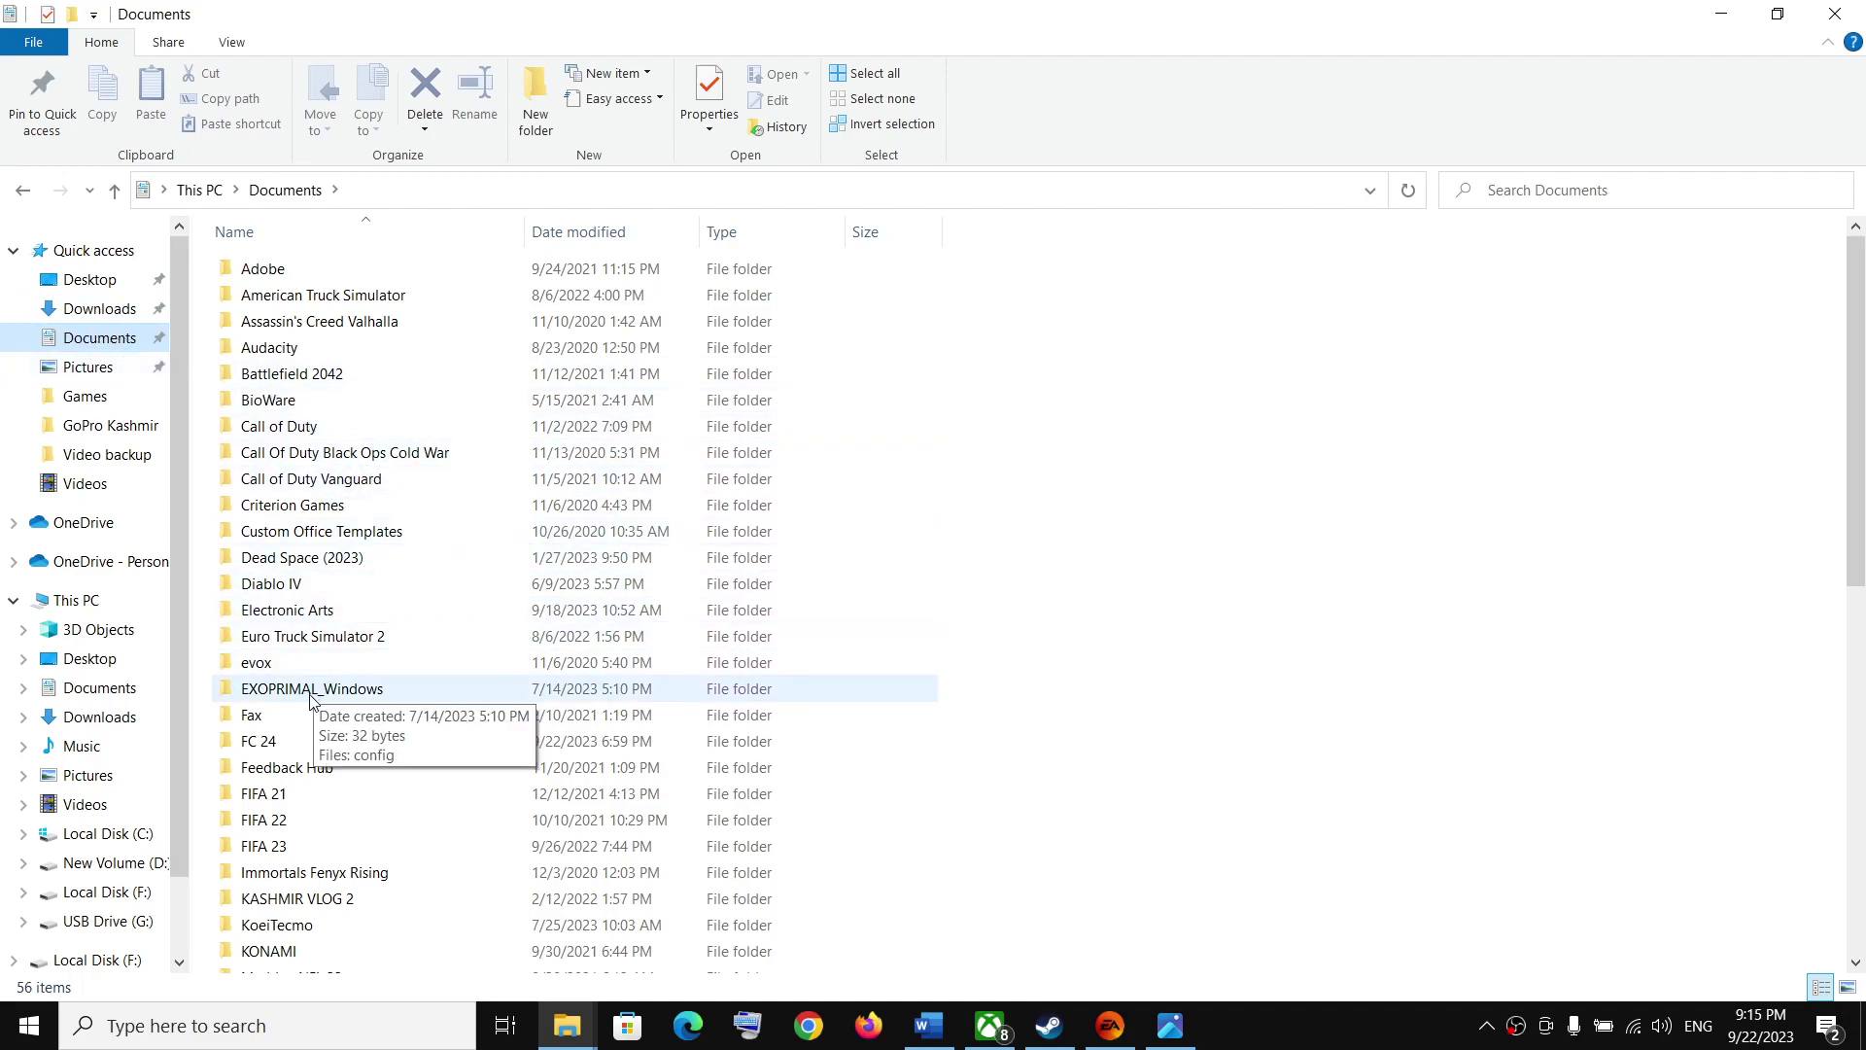
{"action": "left_click", "coordinate": [321, 746]}
{"action": "double_click", "coordinate": [289, 748]}
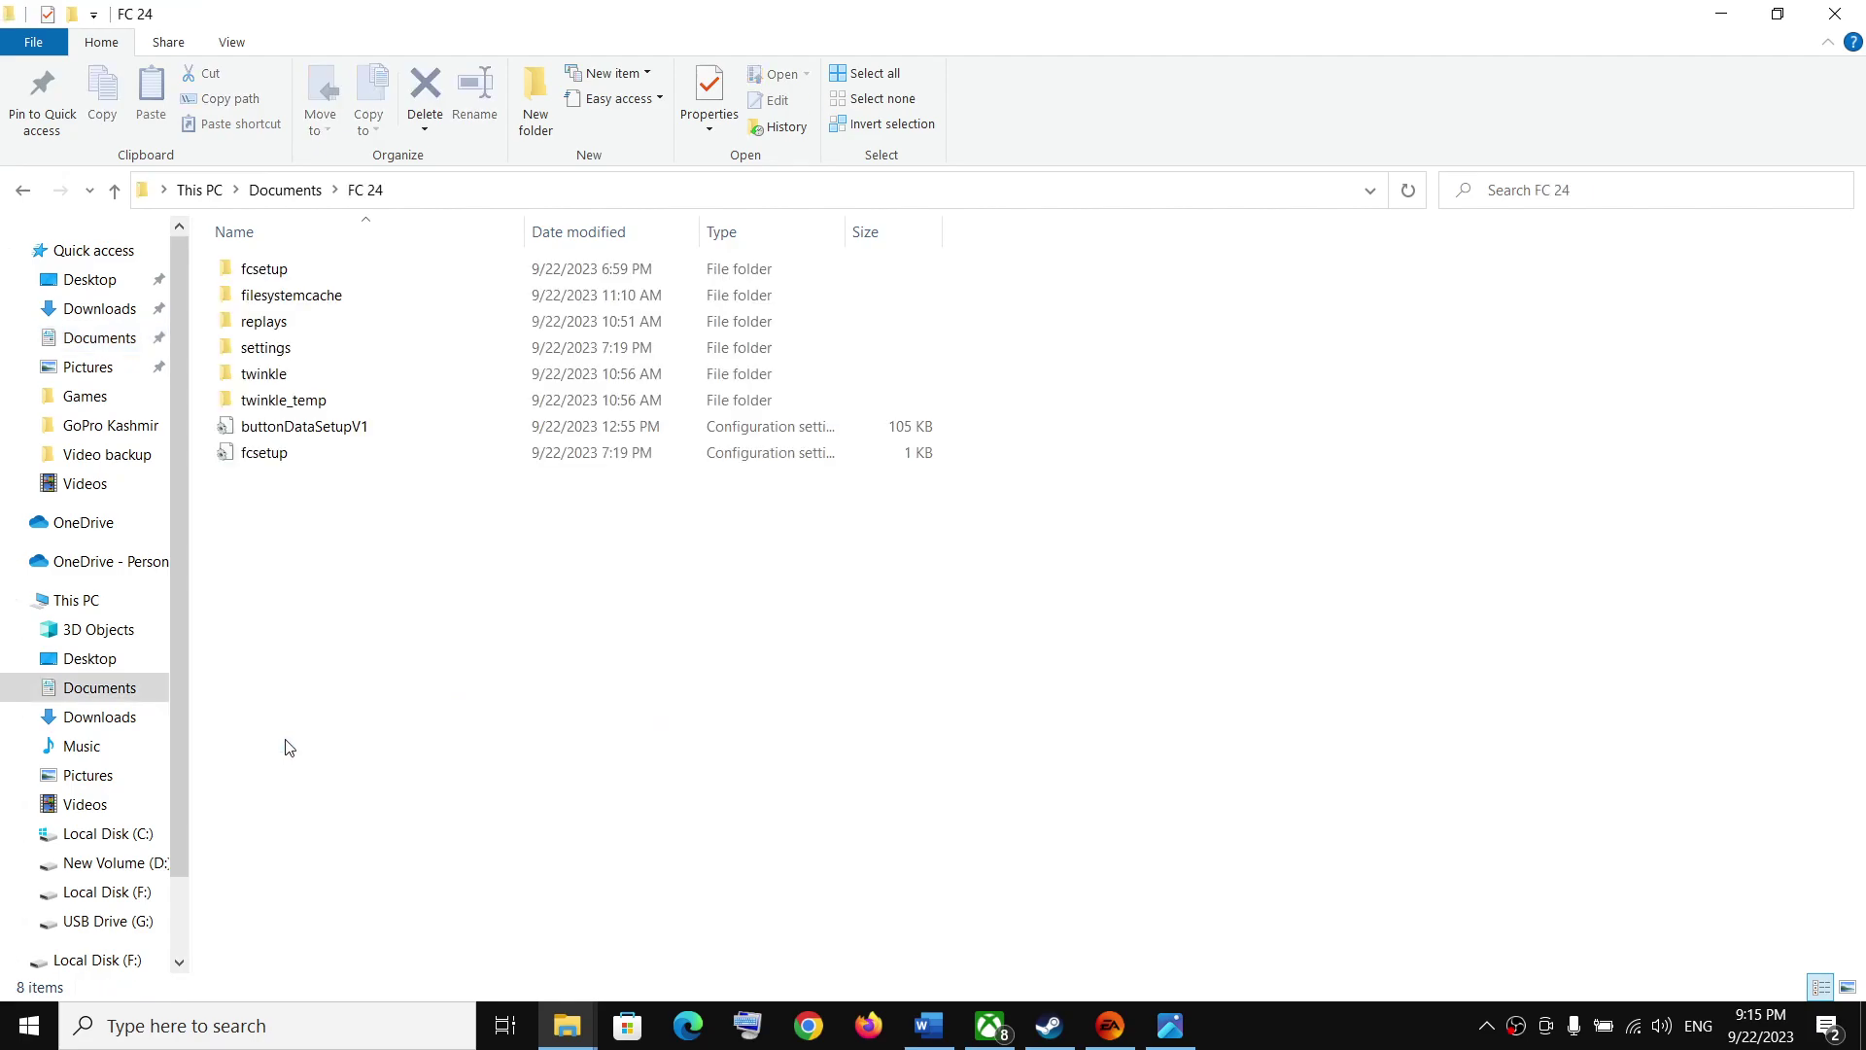
{"action": "left_click", "coordinate": [263, 354]}
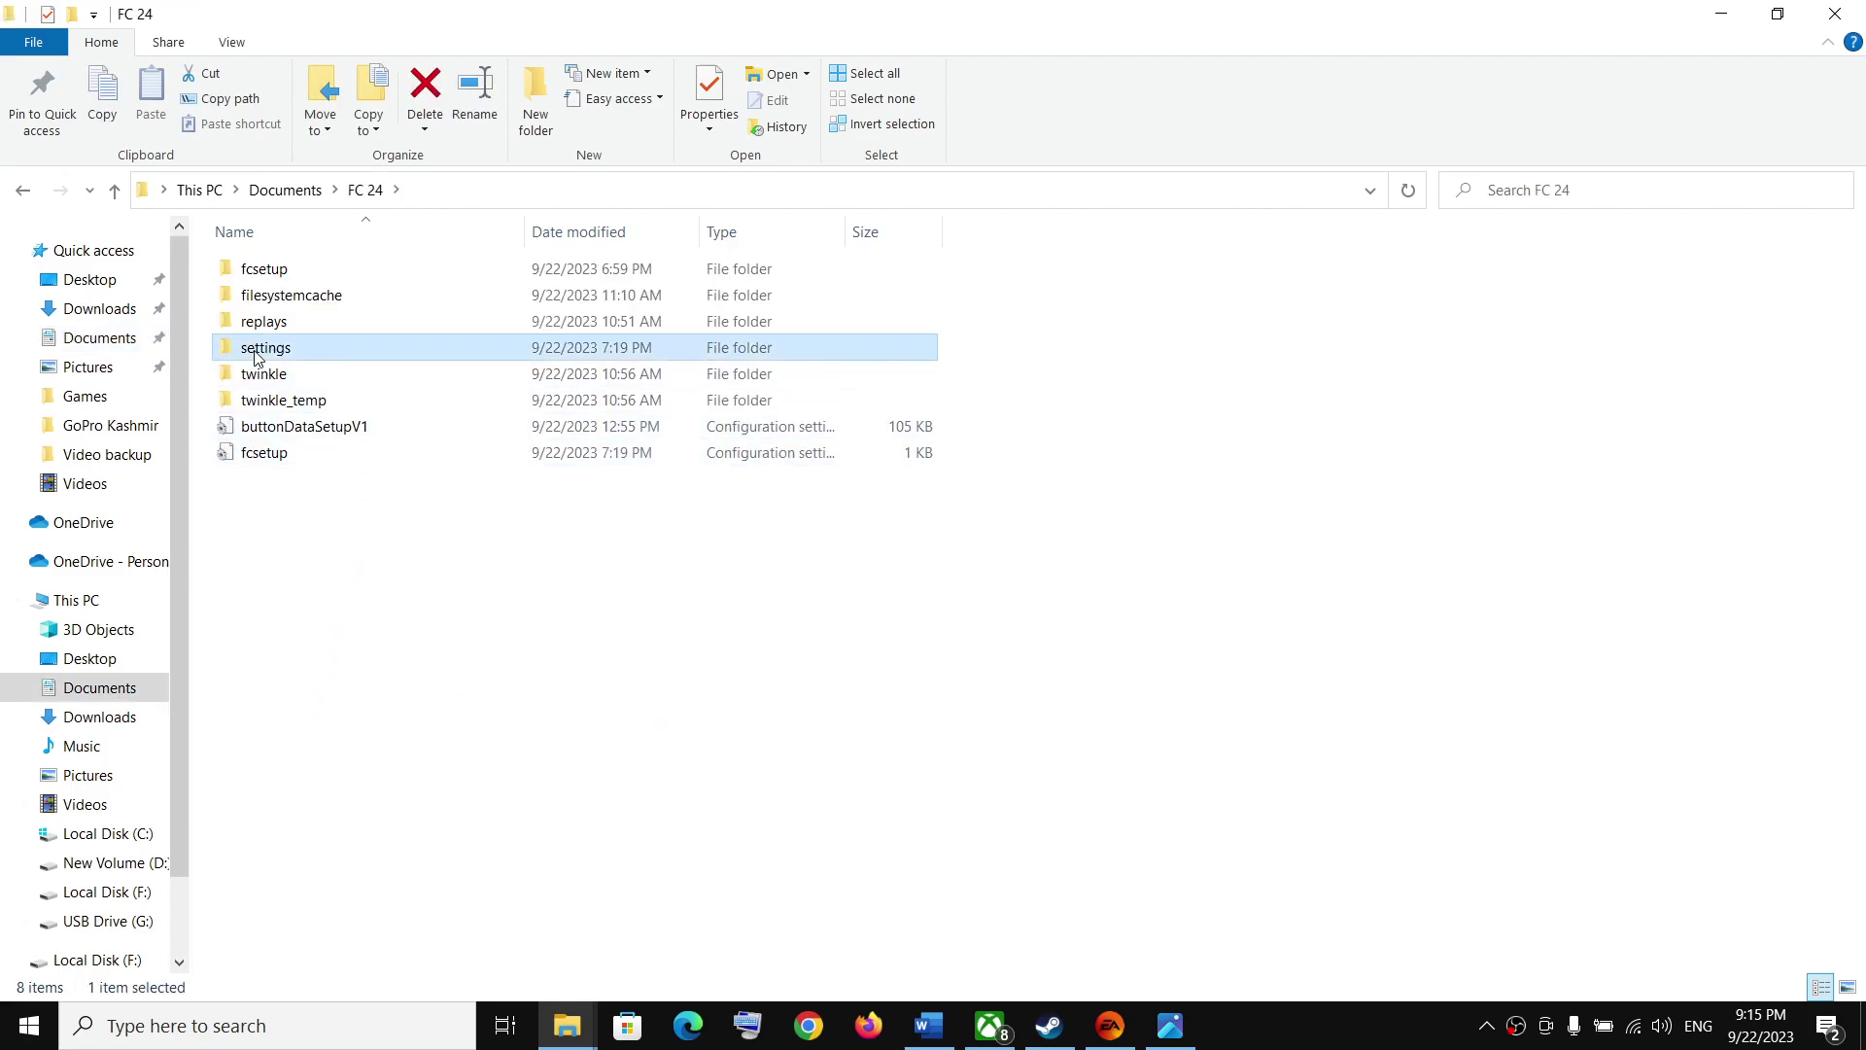
{"action": "right_click", "coordinate": [295, 354]}
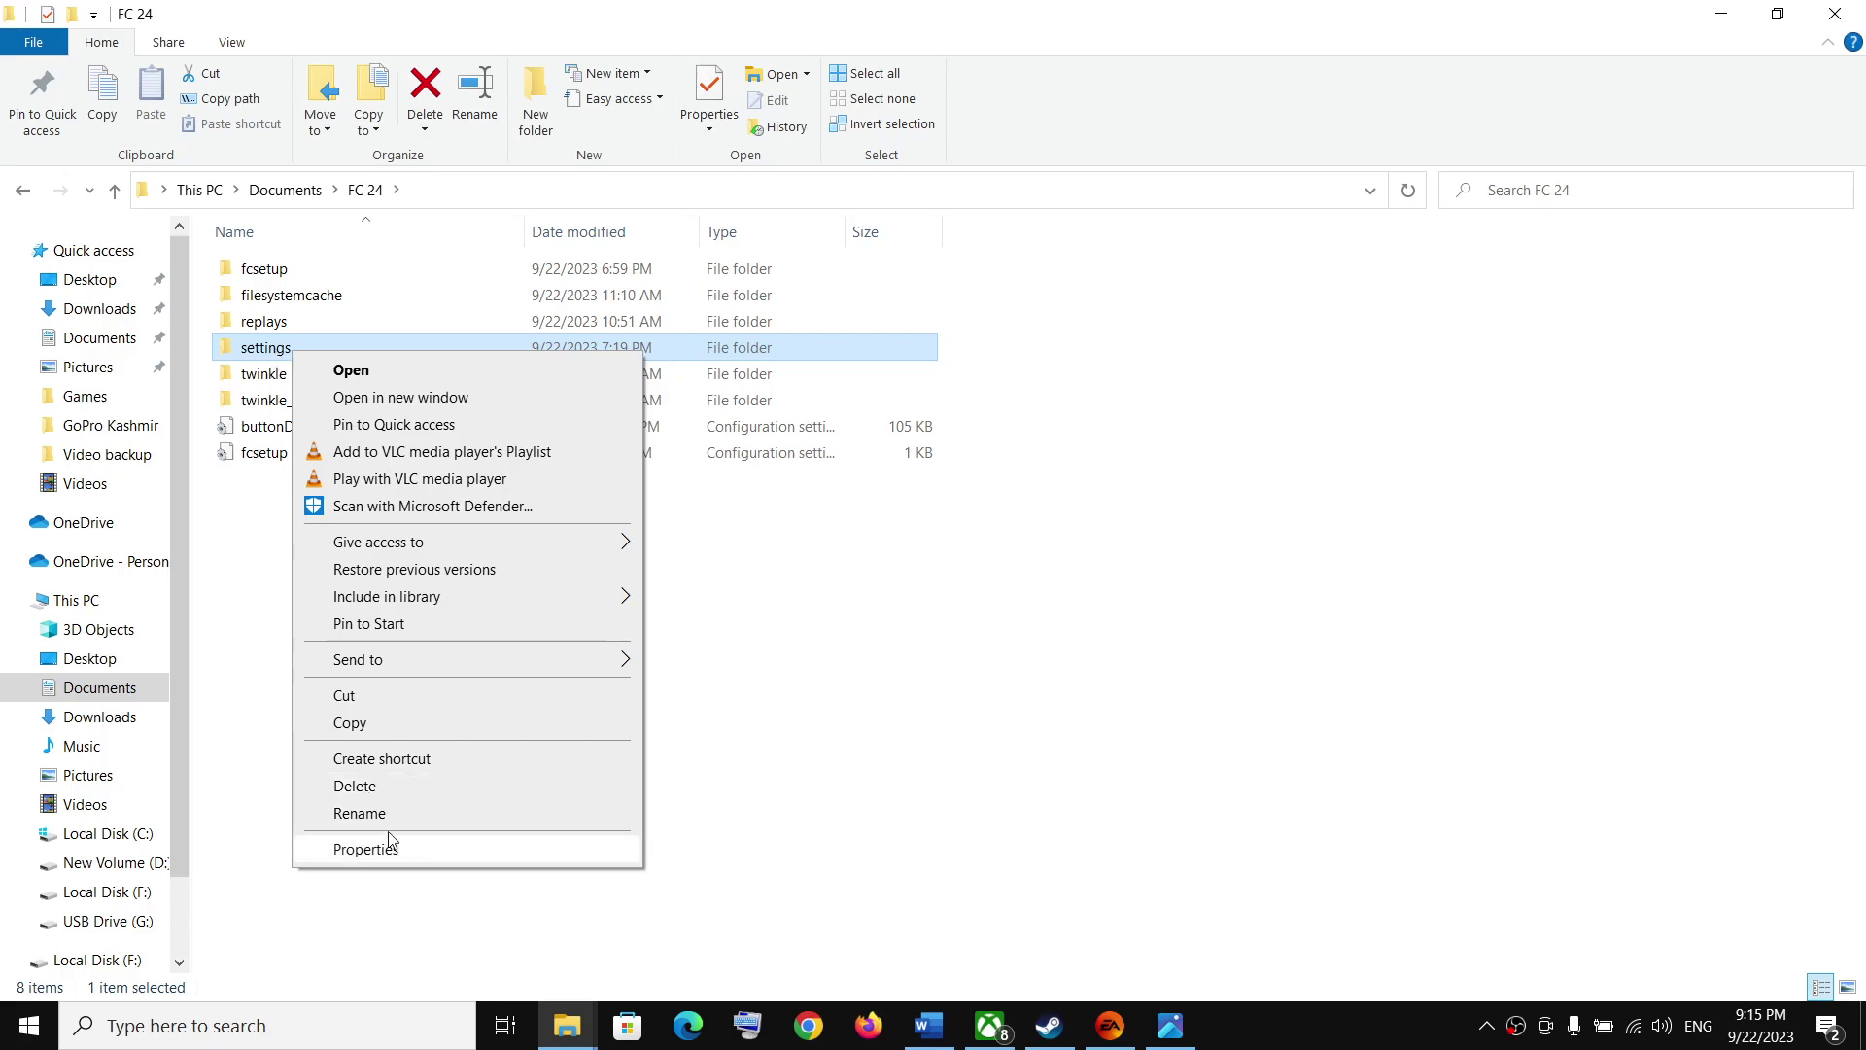
{"action": "left_click", "coordinate": [1283, 918]}
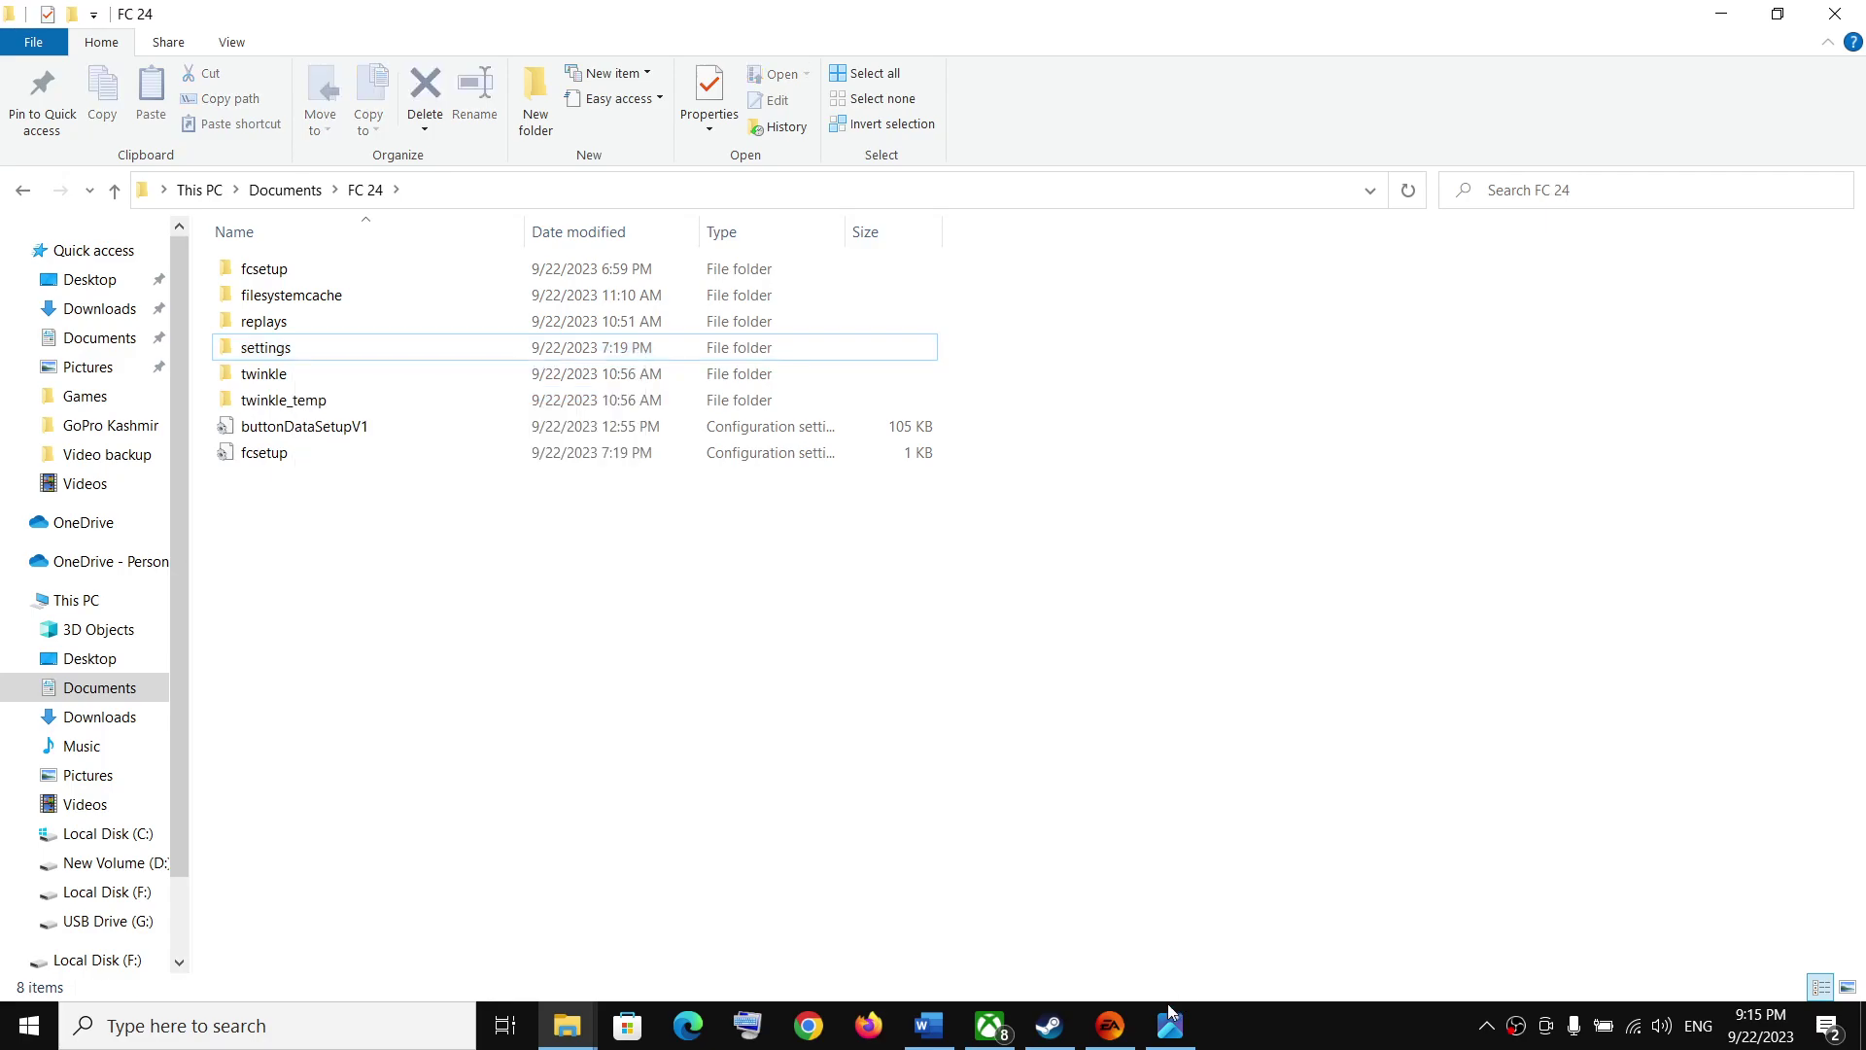
View the FC 24 pages in the EA app and Steam, and highlight "if not resolved delete the FC 24" in the Word instructions.
{"action": "left_click", "coordinate": [1110, 1025]}
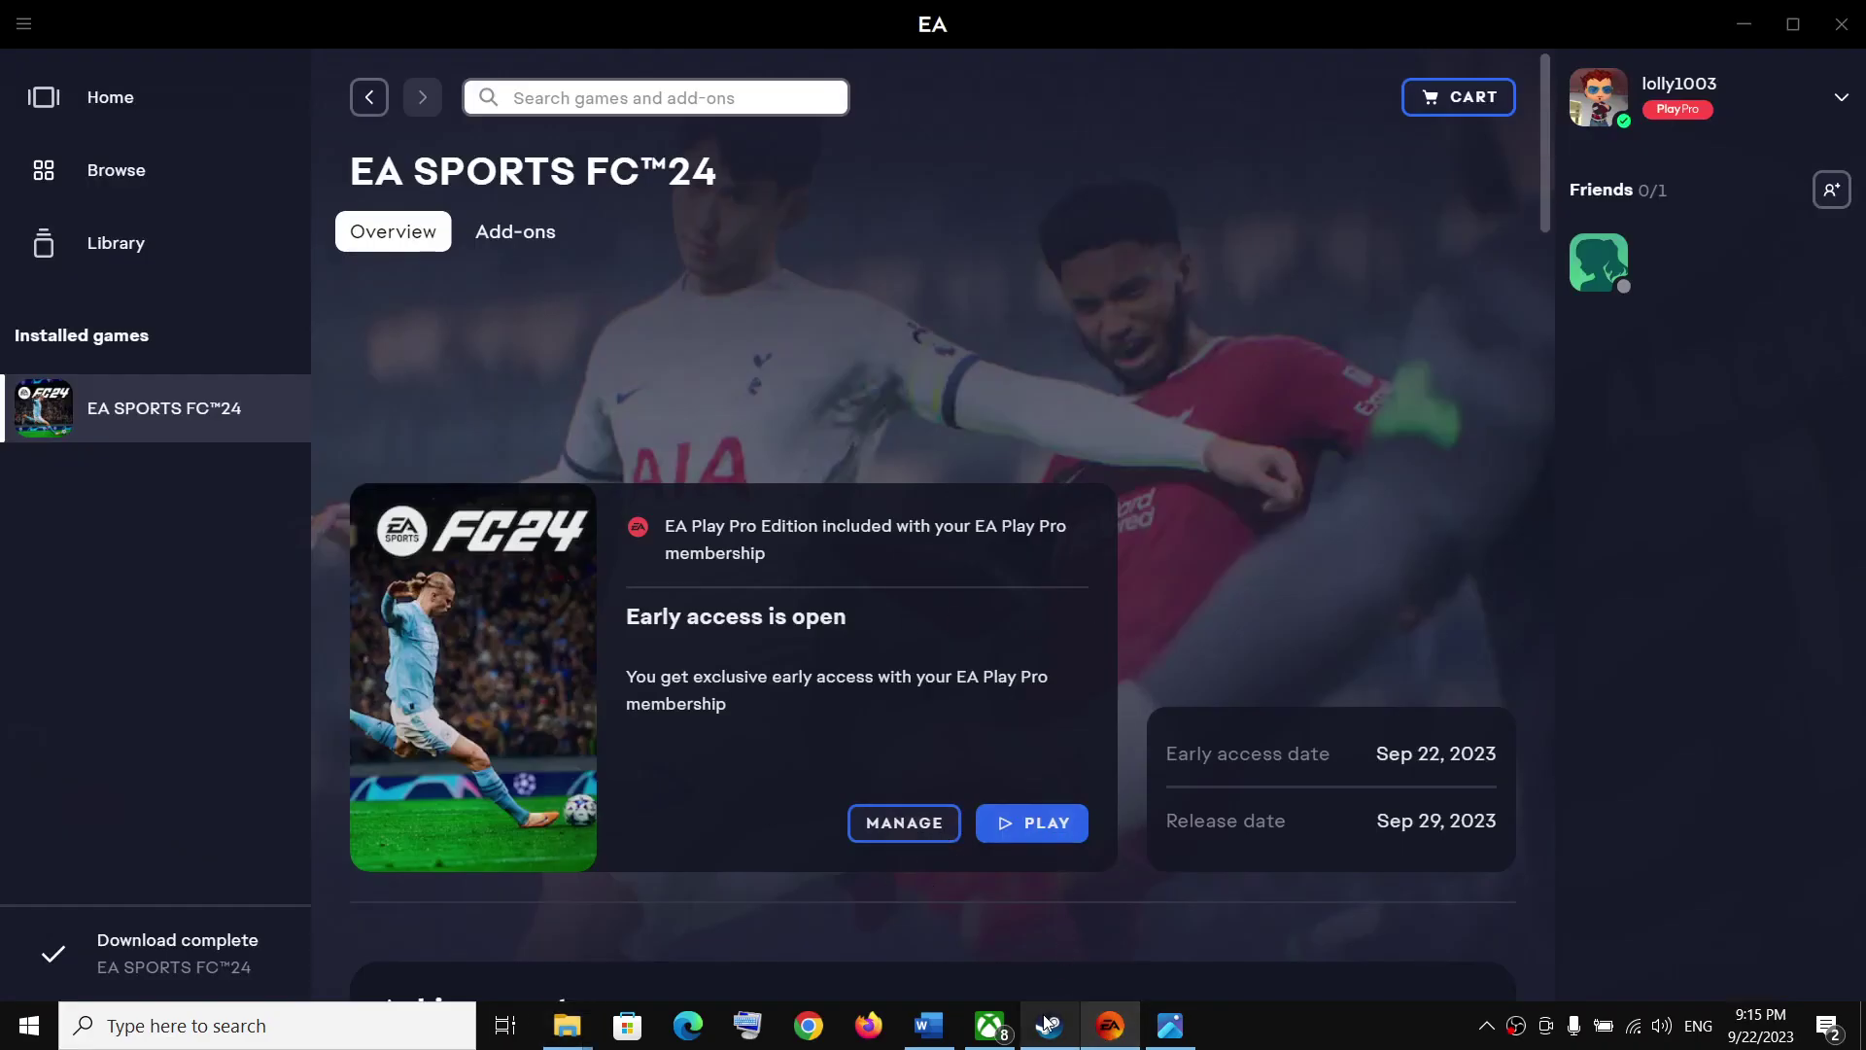
{"action": "left_click", "coordinate": [1050, 1025]}
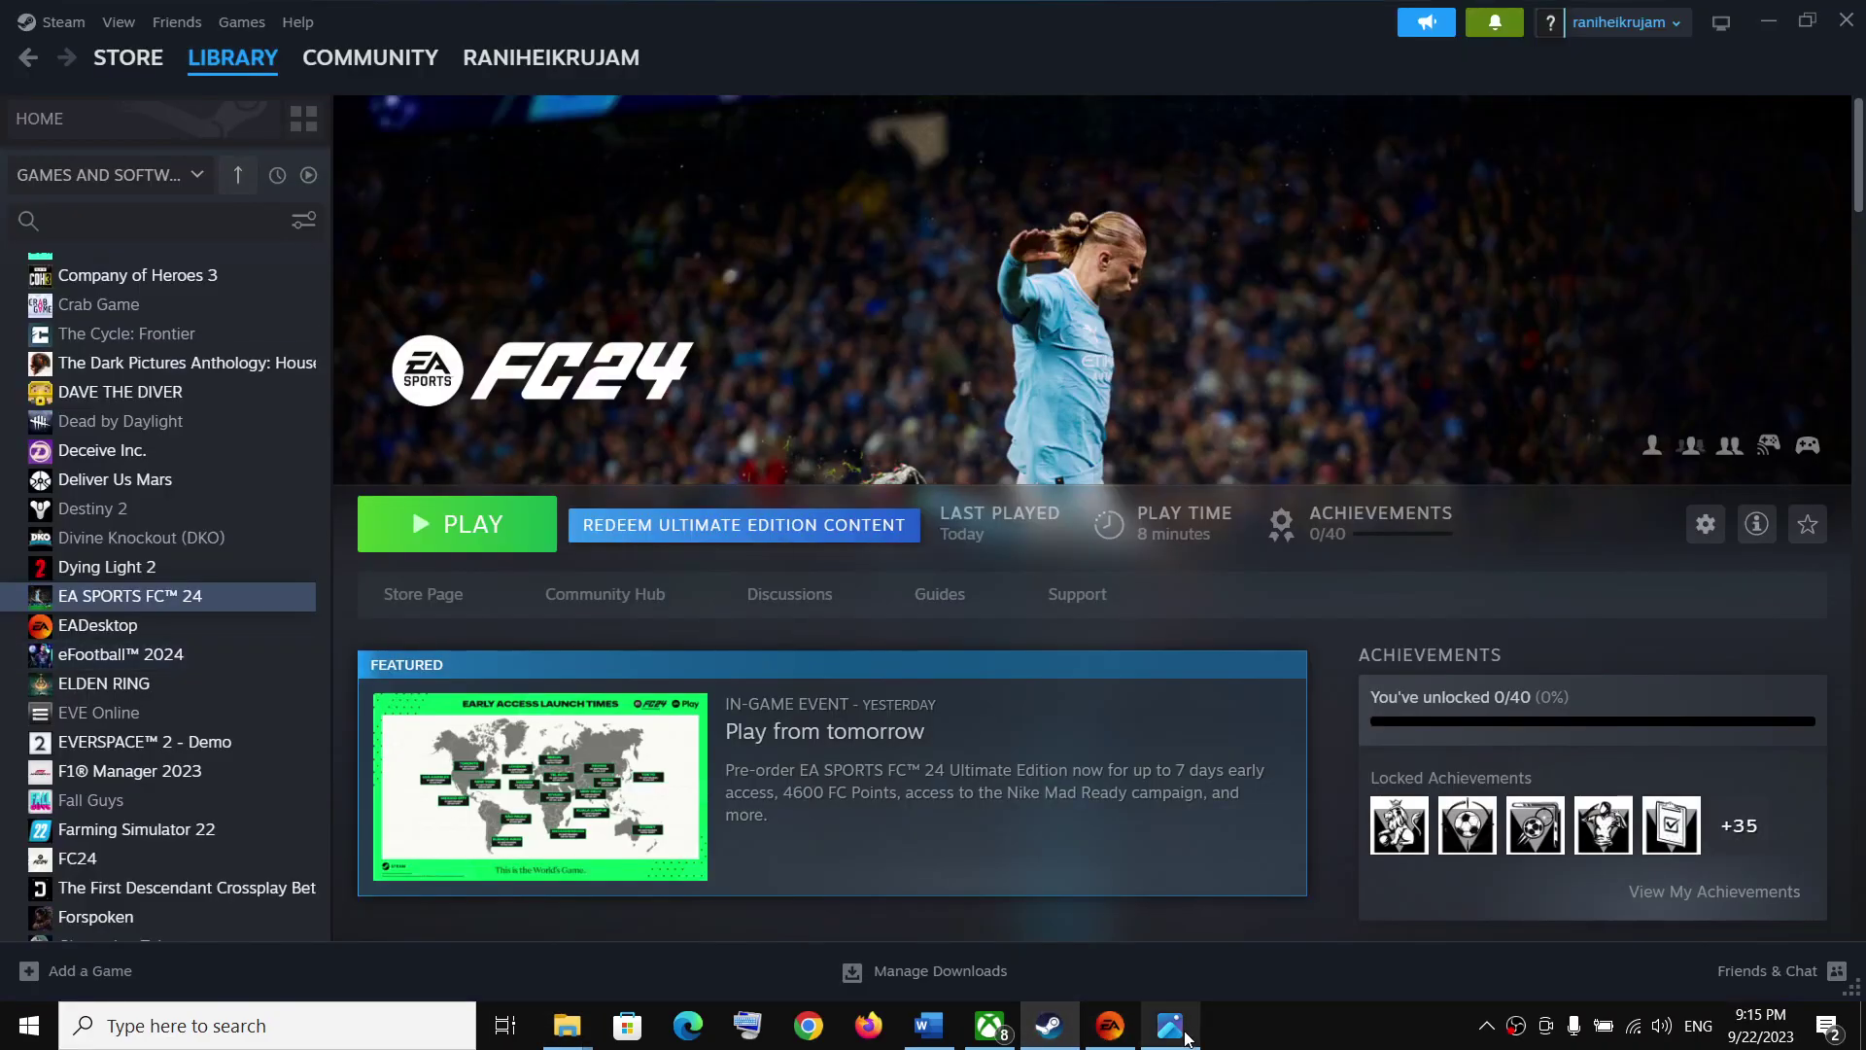
{"action": "left_click", "coordinate": [942, 1034]}
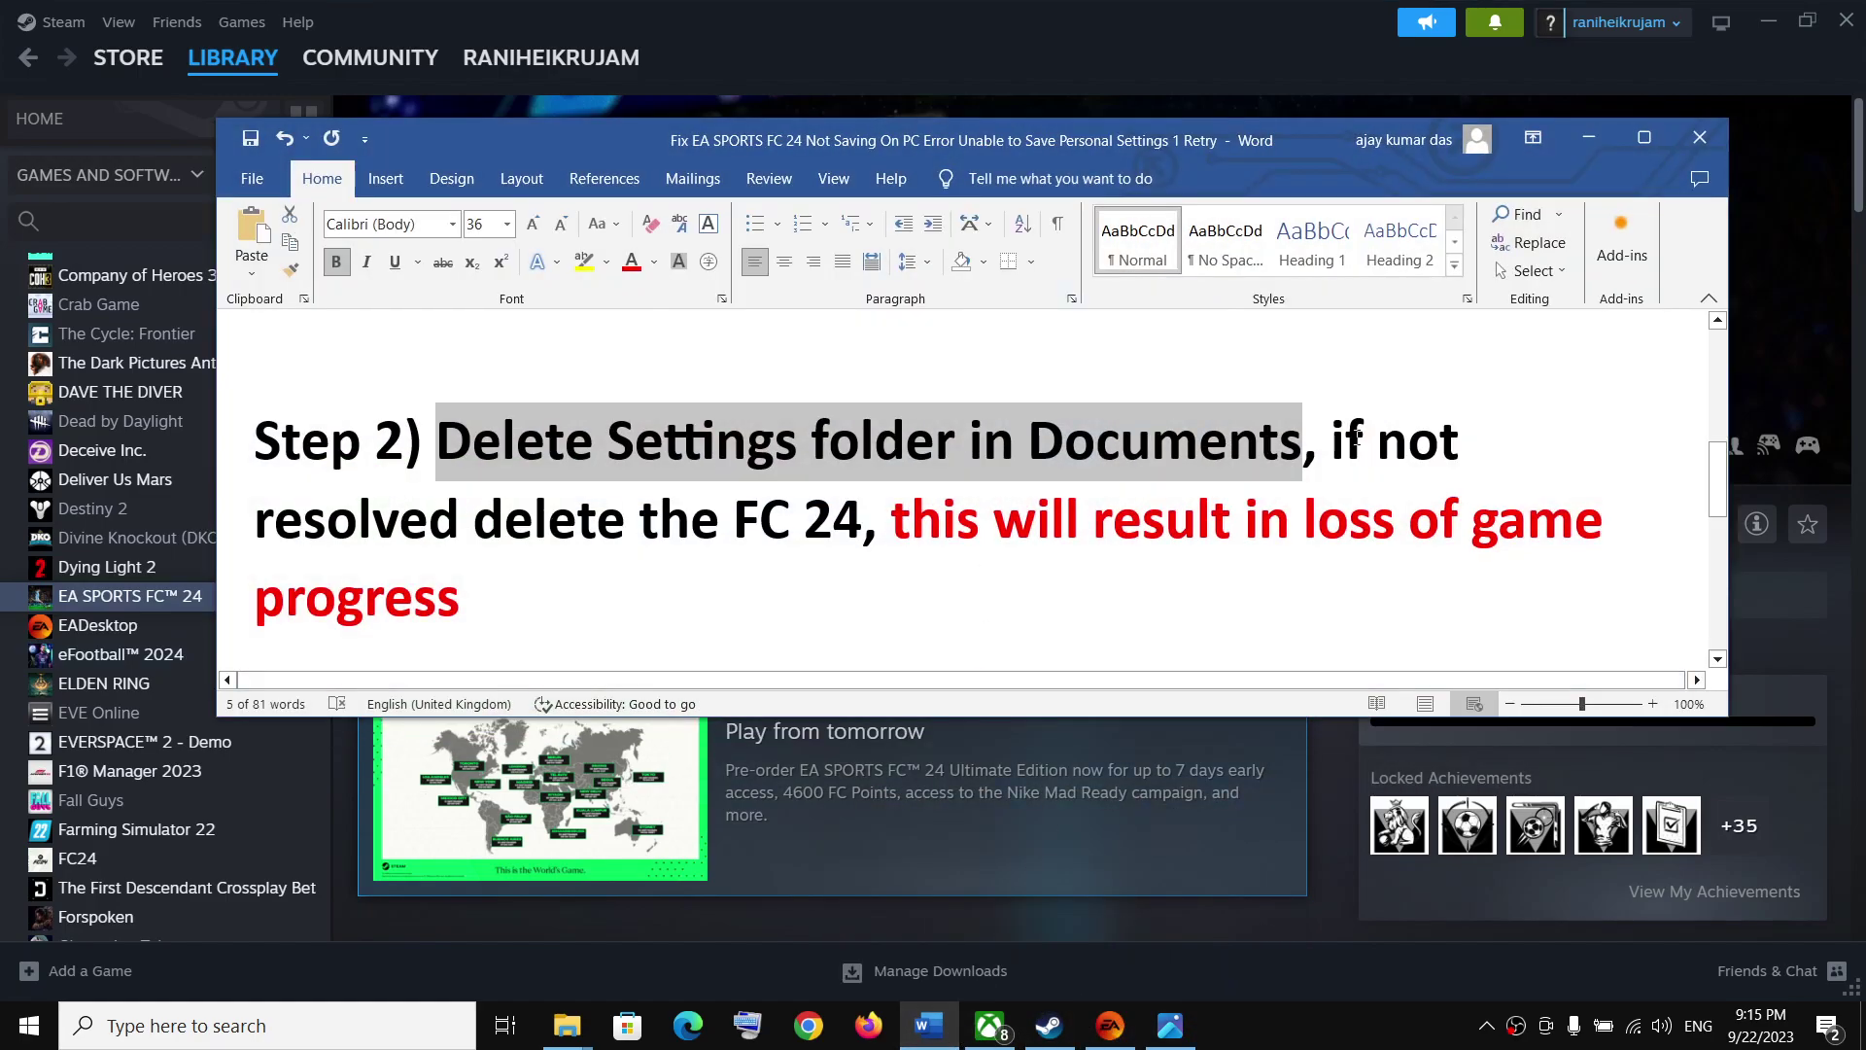
{"action": "left_click_drag", "start_coordinate": [1334, 455], "coordinate": [970, 529]}
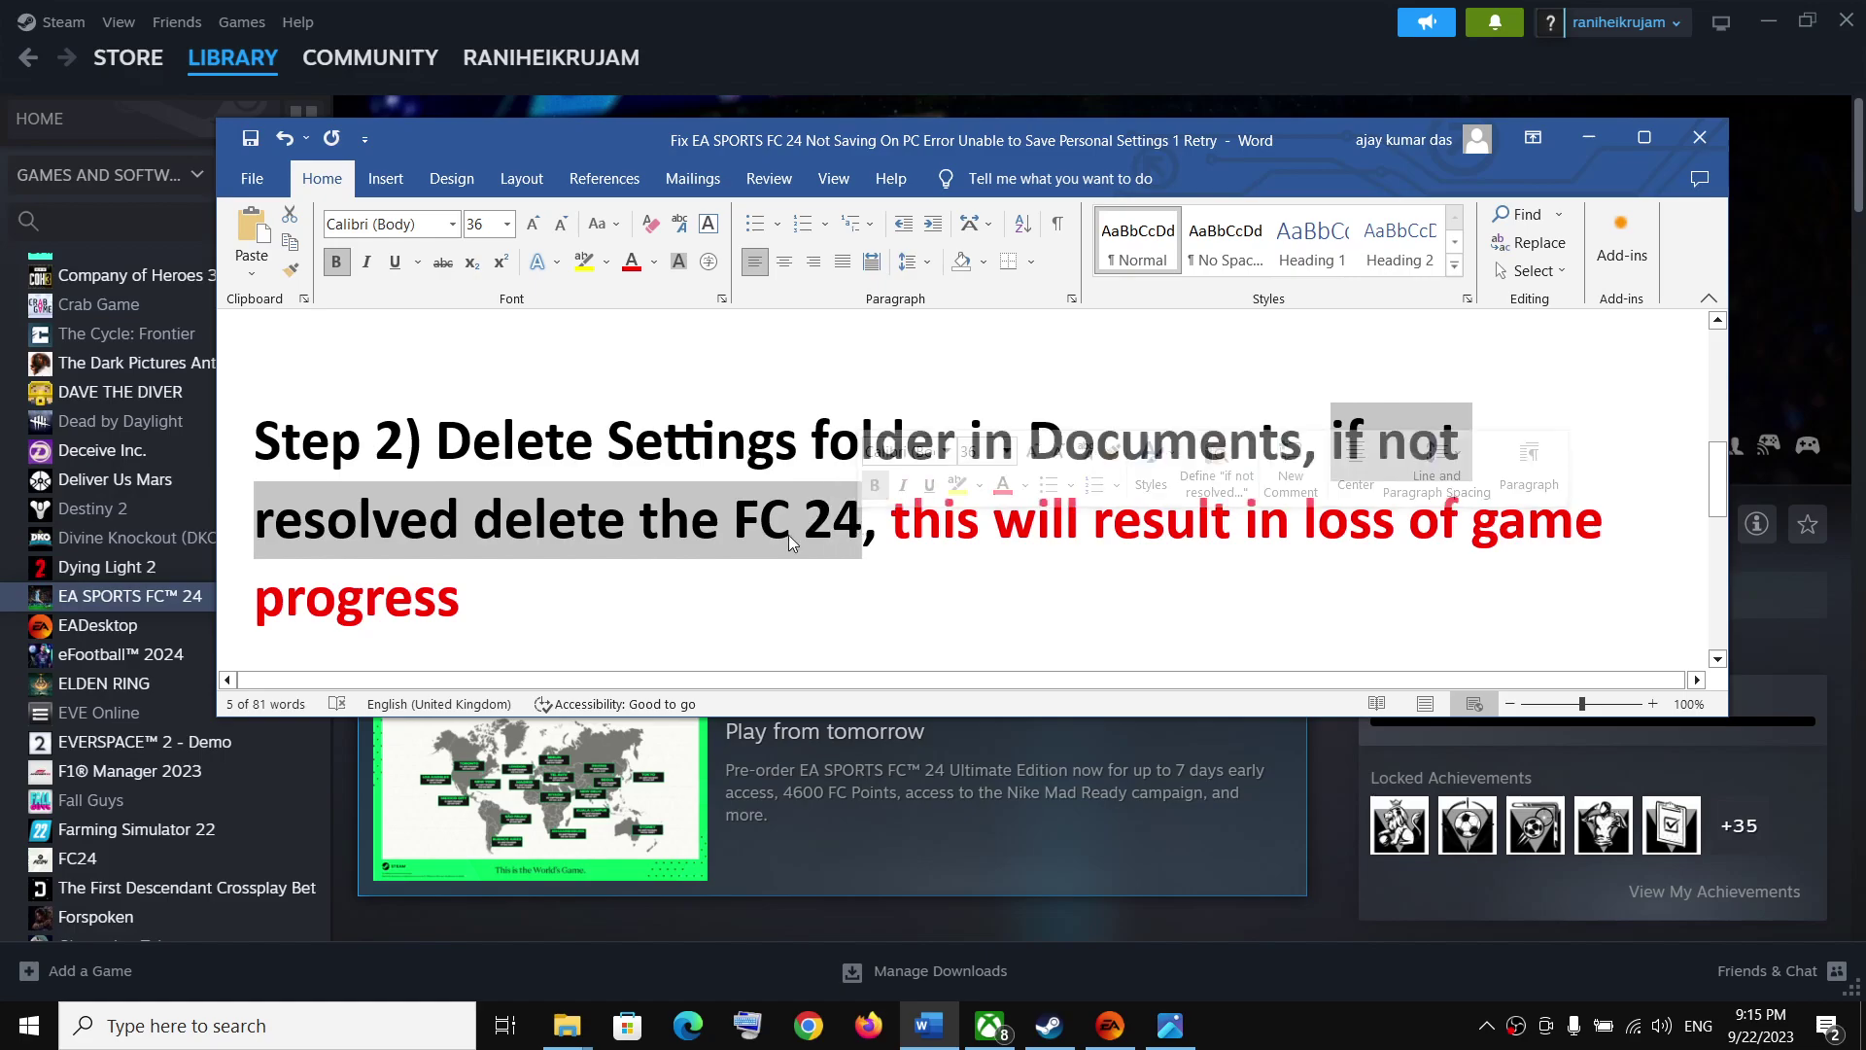
Return to the Documents folder in File Explorer and select the FC 24 folder.
{"action": "mouse_move", "coordinate": [568, 1028]}
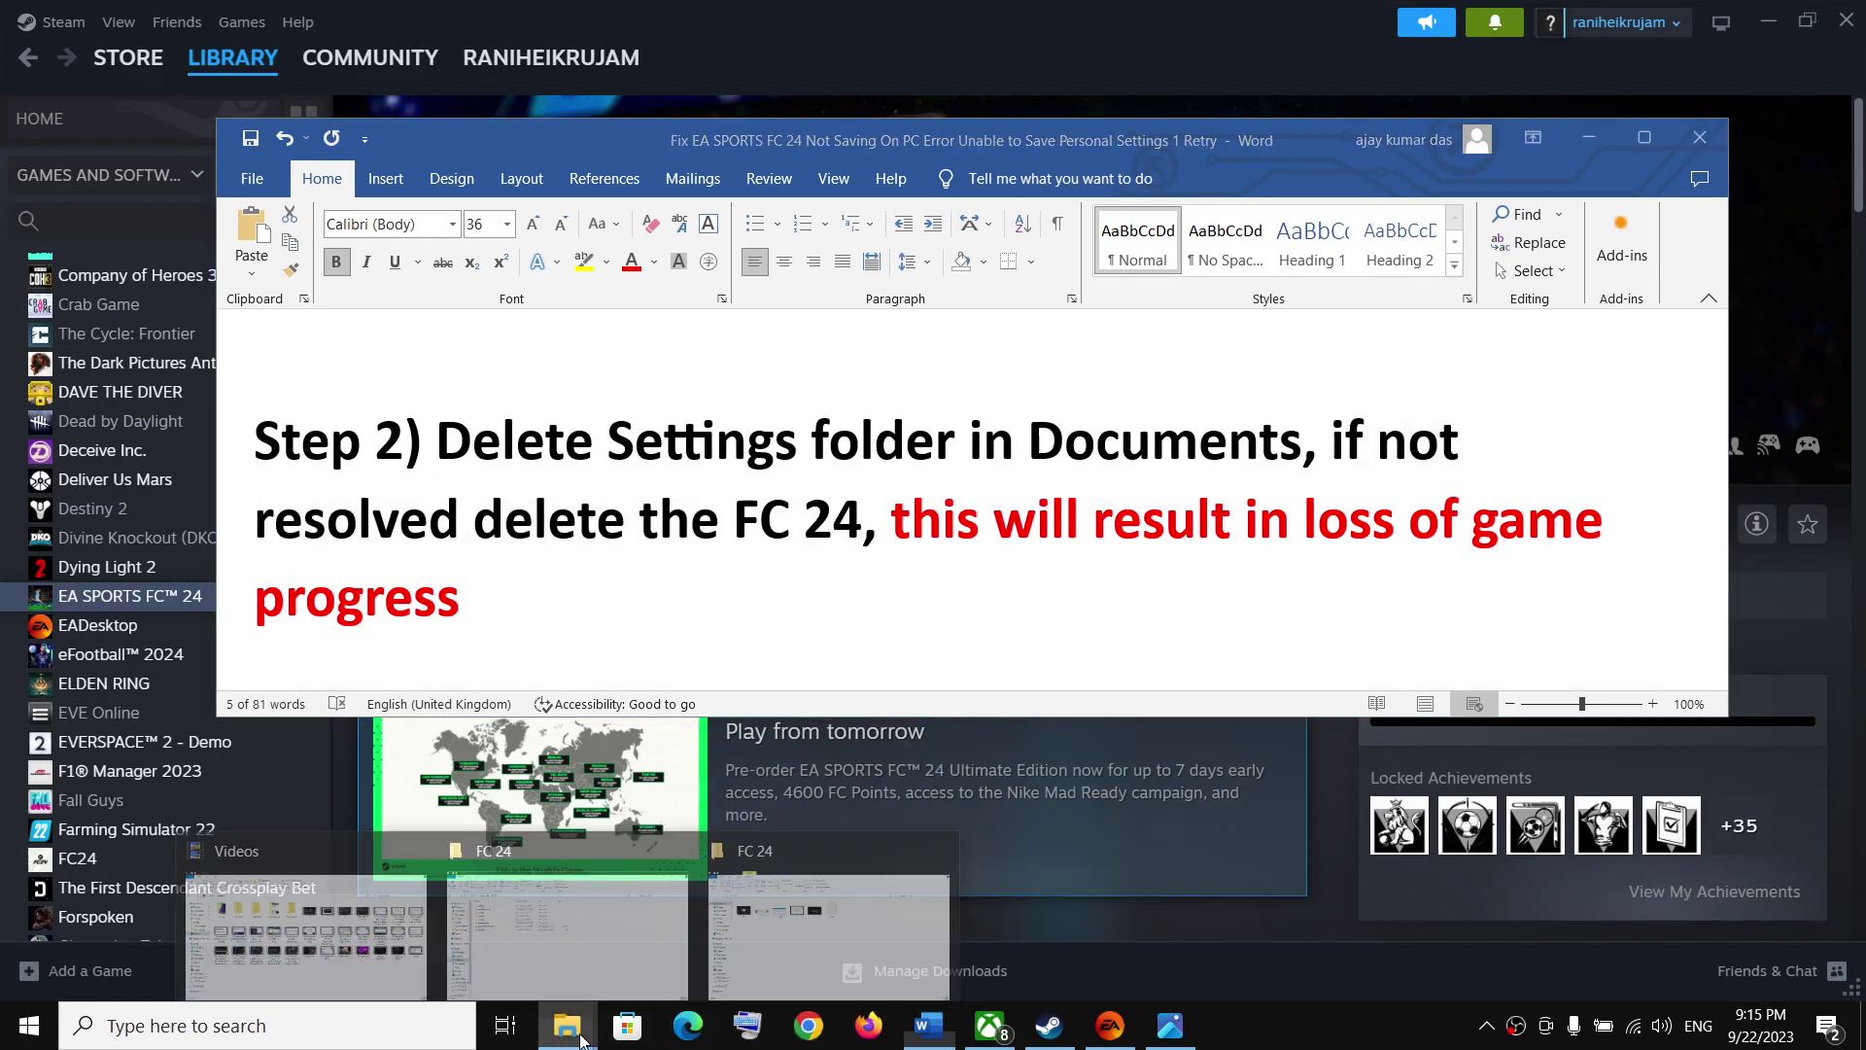
{"action": "left_click", "coordinate": [575, 954]}
{"action": "left_click", "coordinate": [85, 338]}
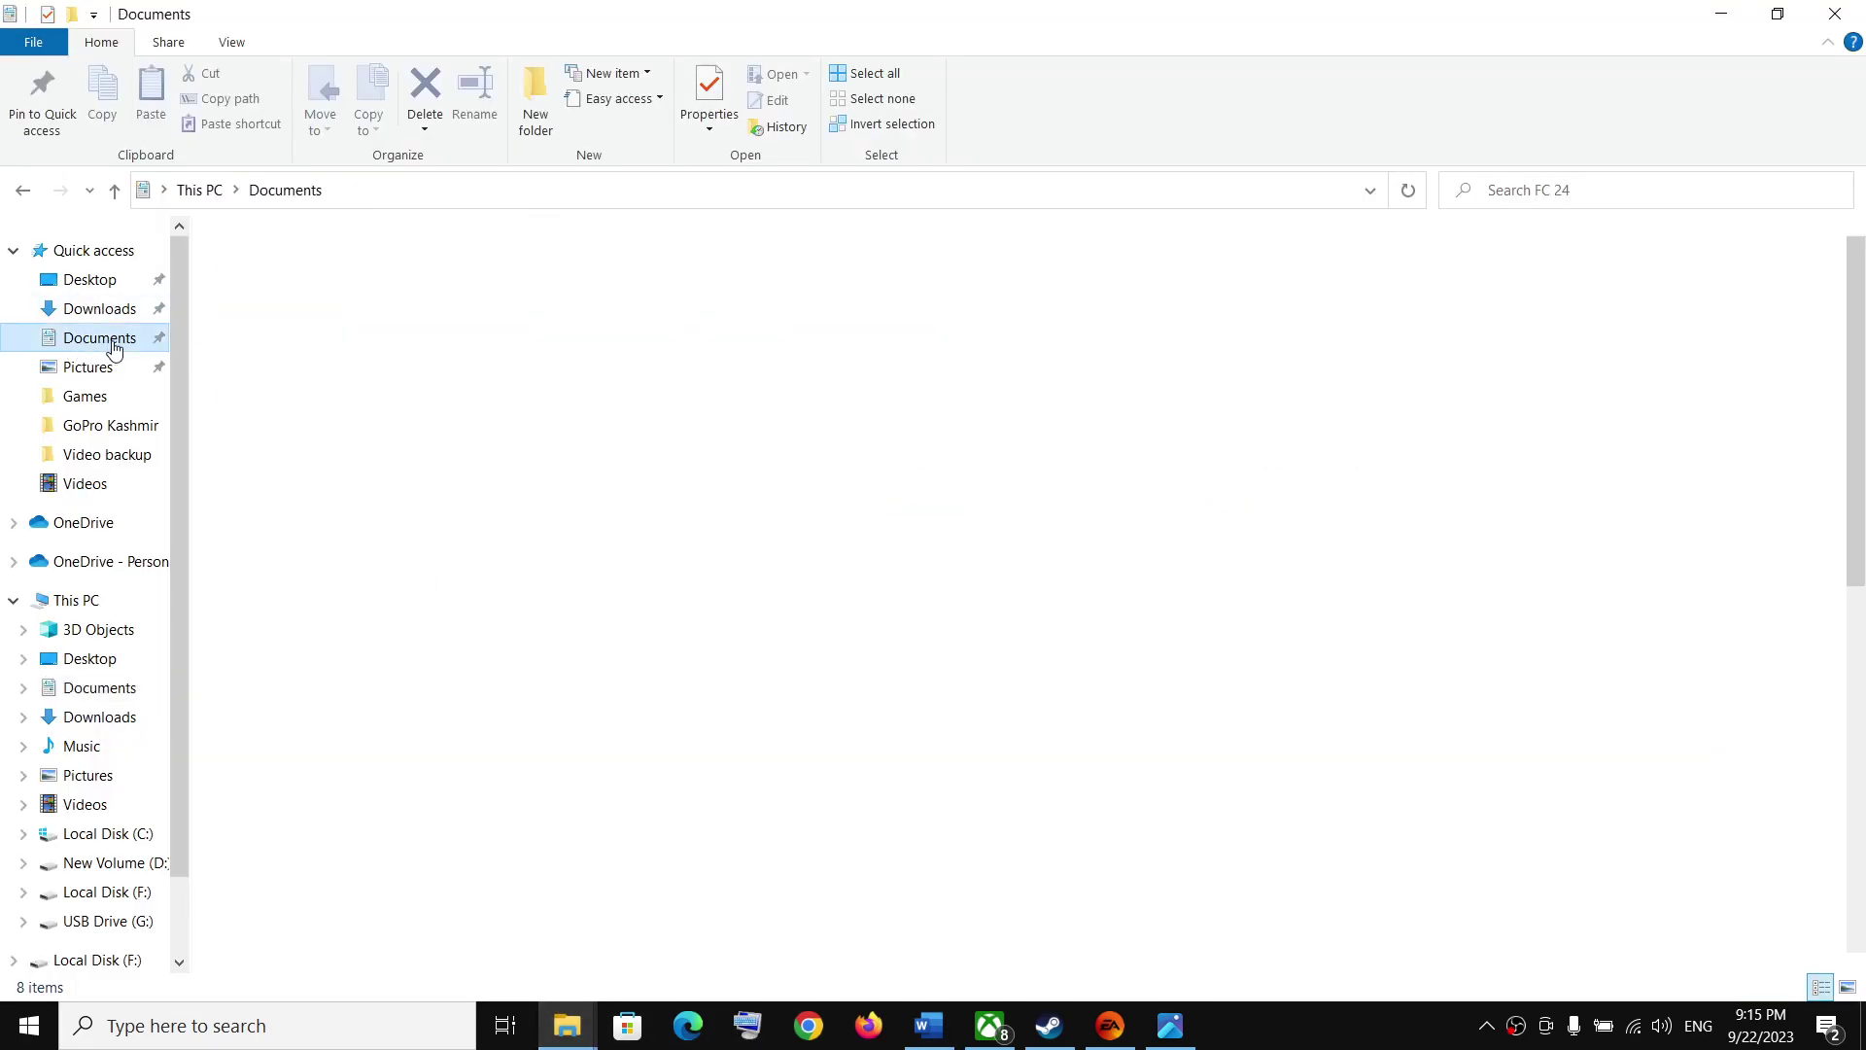
{"action": "right_click", "coordinate": [253, 746]}
{"action": "left_click", "coordinate": [450, 735]}
{"action": "left_click", "coordinate": [310, 747]}
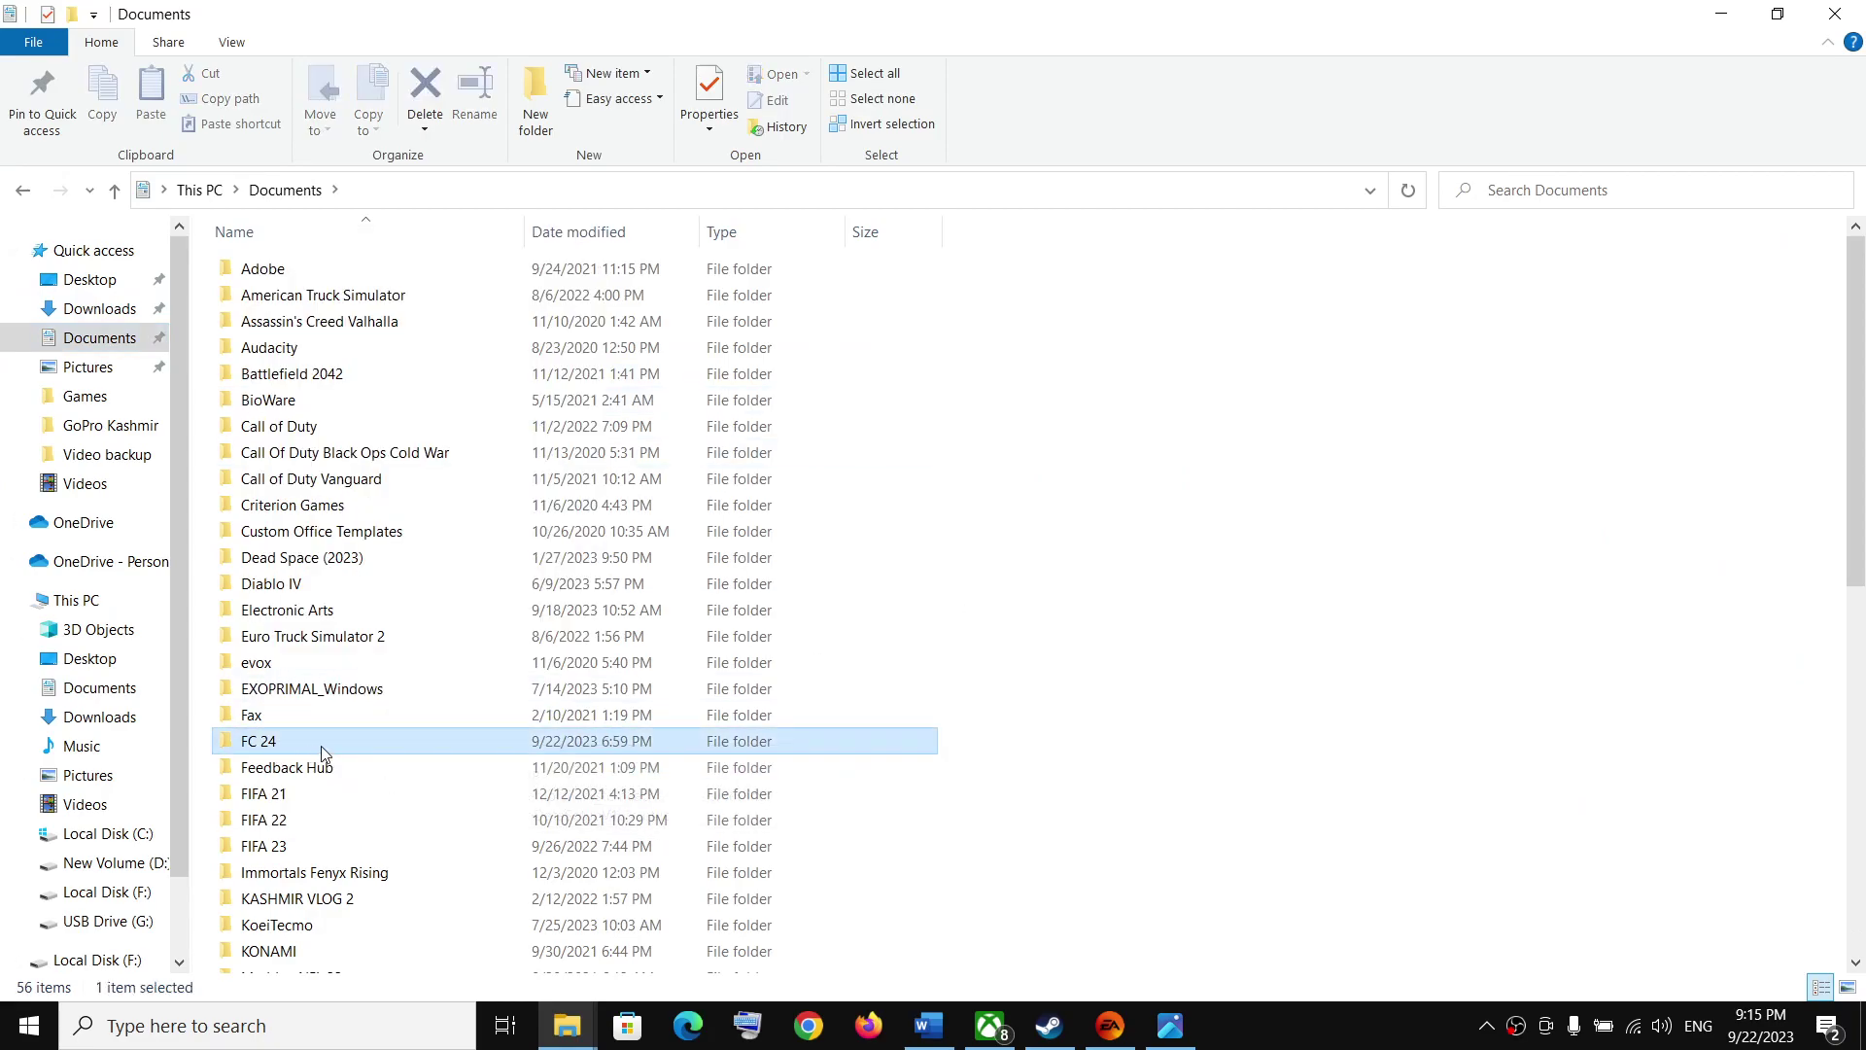
Highlight the Step 2 warning "this will result in loss of game progress" in Word and minimize the document.
{"action": "left_click", "coordinate": [928, 1026]}
{"action": "left_click_drag", "start_coordinate": [905, 518], "coordinate": [471, 599]}
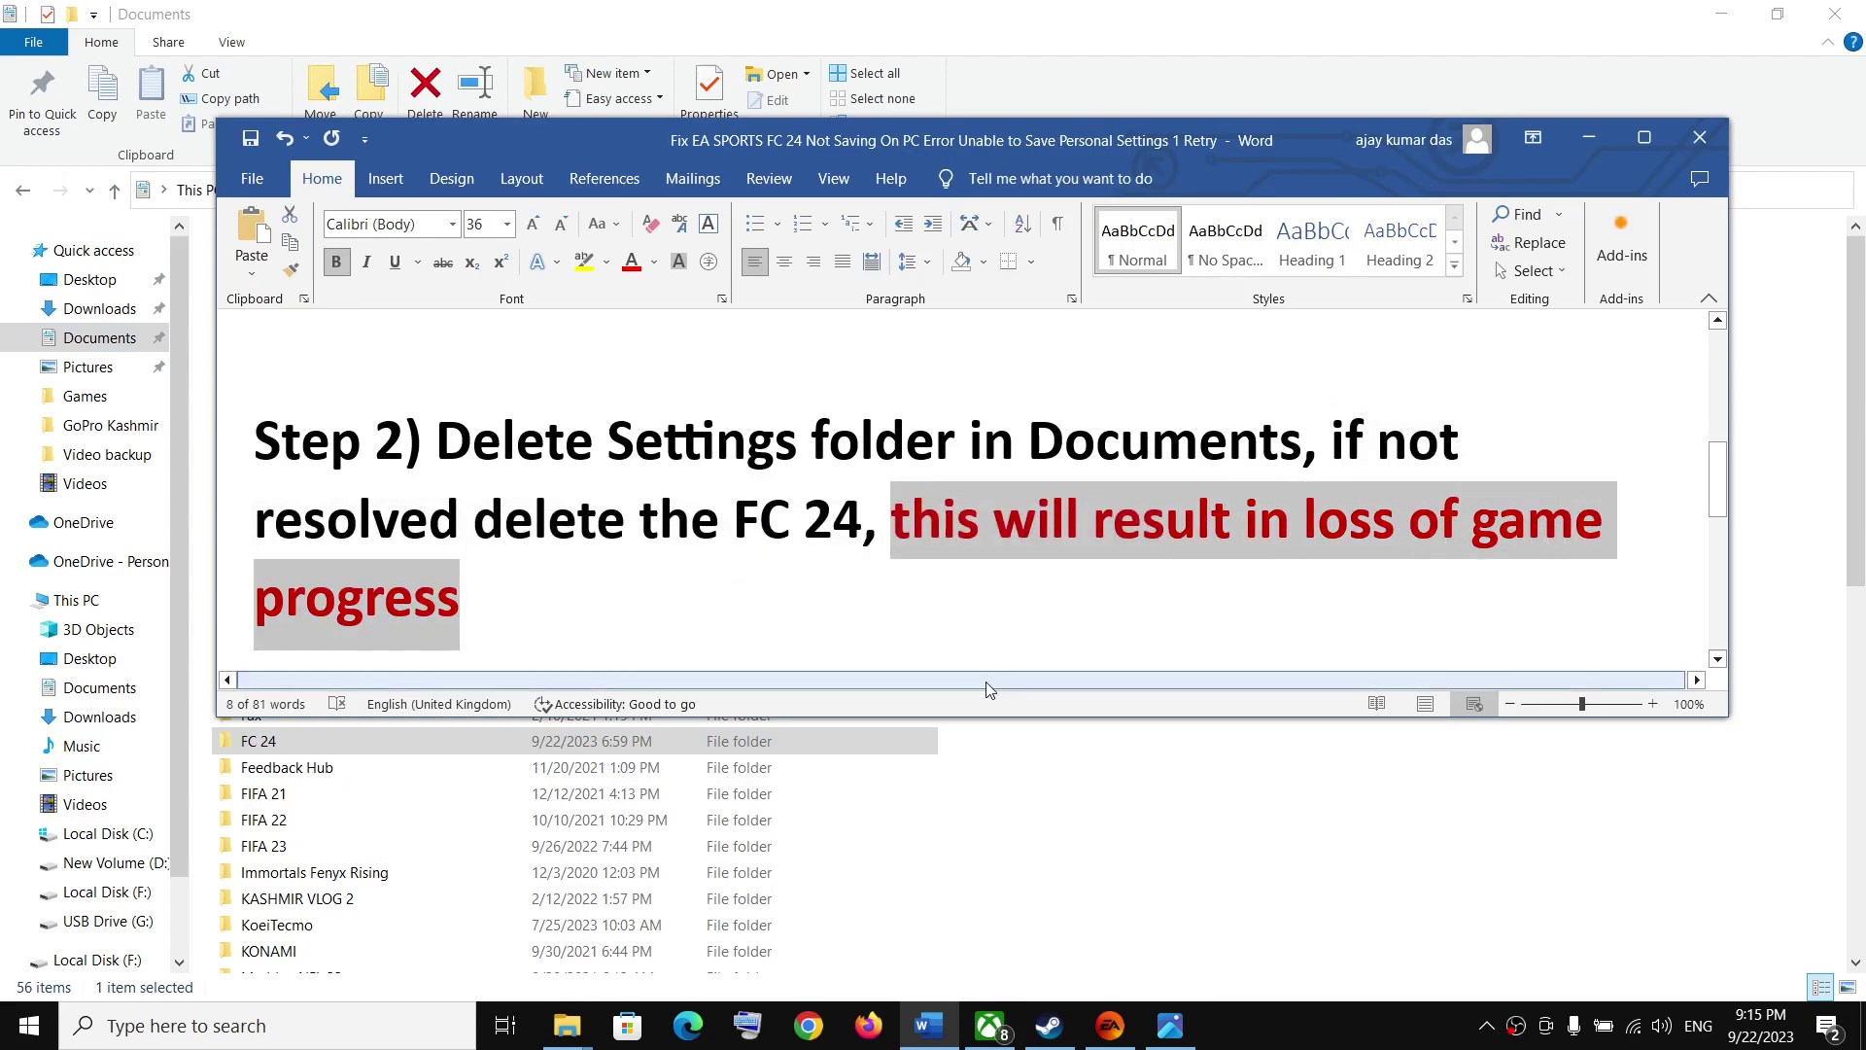
{"action": "left_click", "coordinate": [1590, 138]}
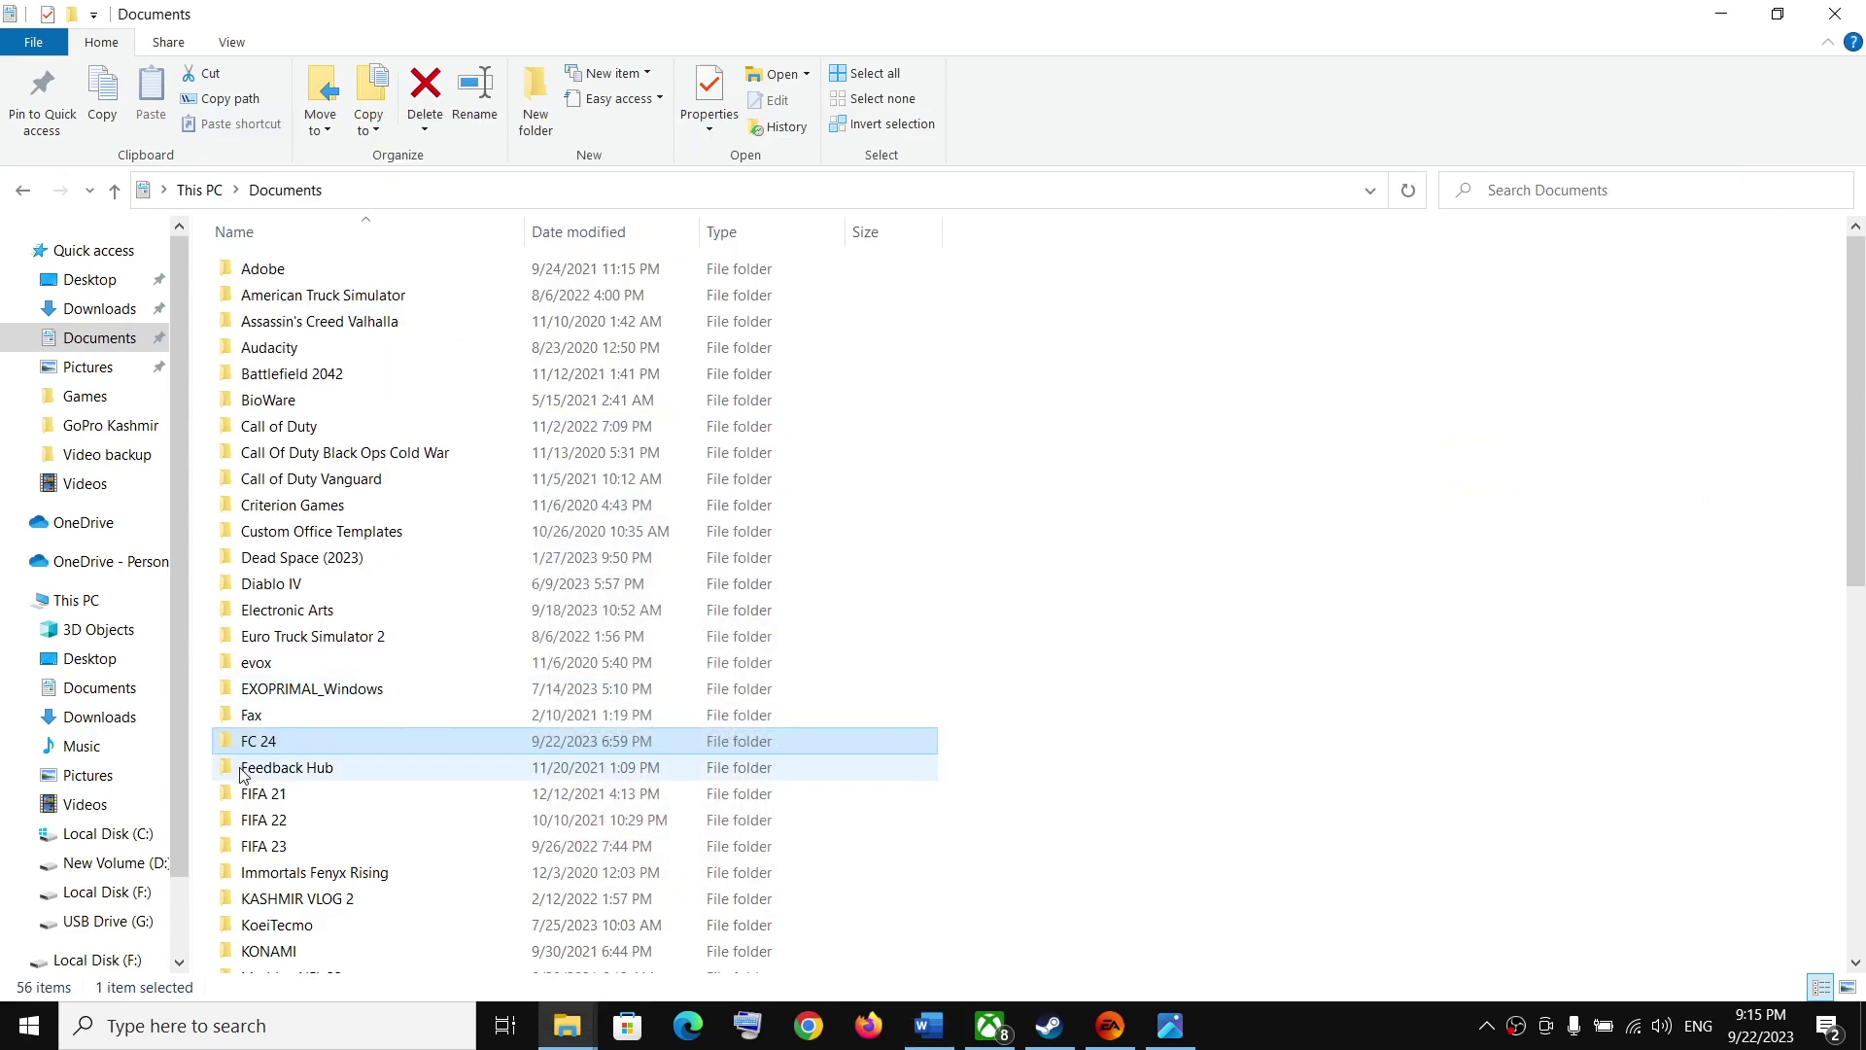
Show the available actions for the FC 24 folder, dismiss them without deleting it, and close the Documents window.
{"action": "right_click", "coordinate": [260, 751]}
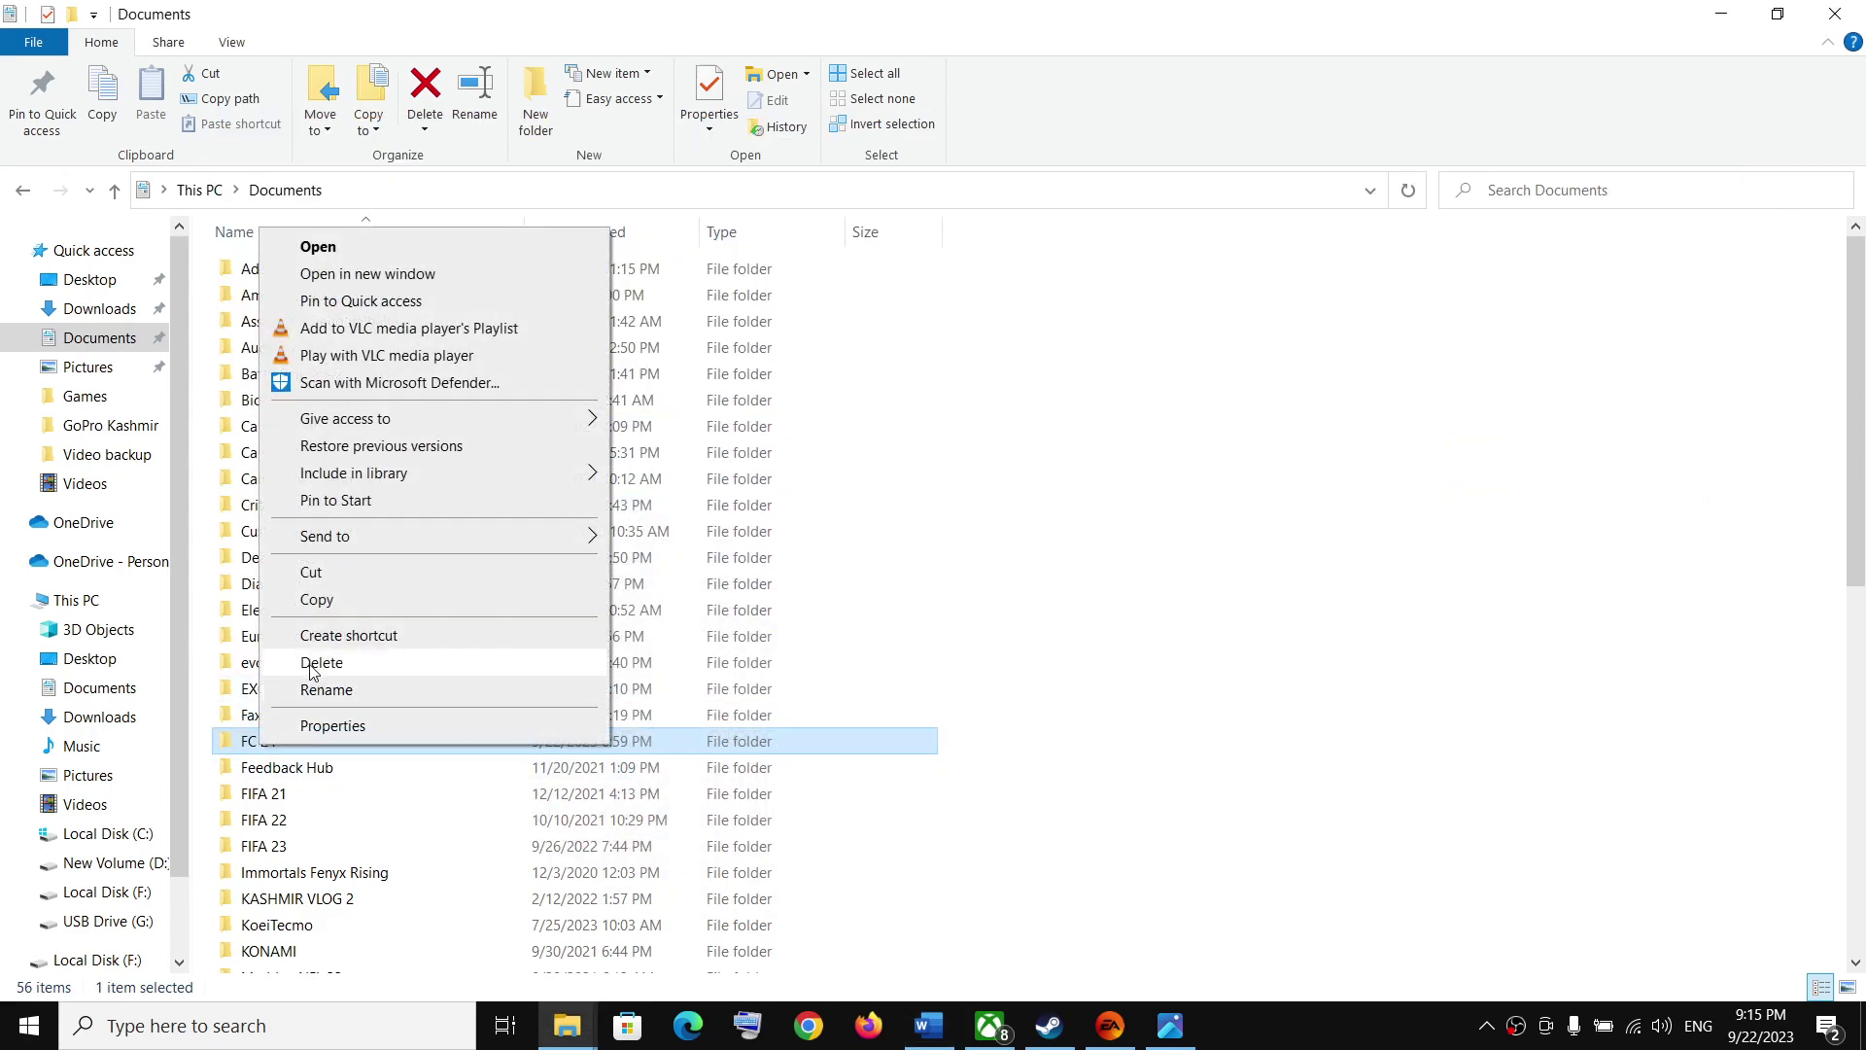
{"action": "left_click", "coordinate": [1358, 499]}
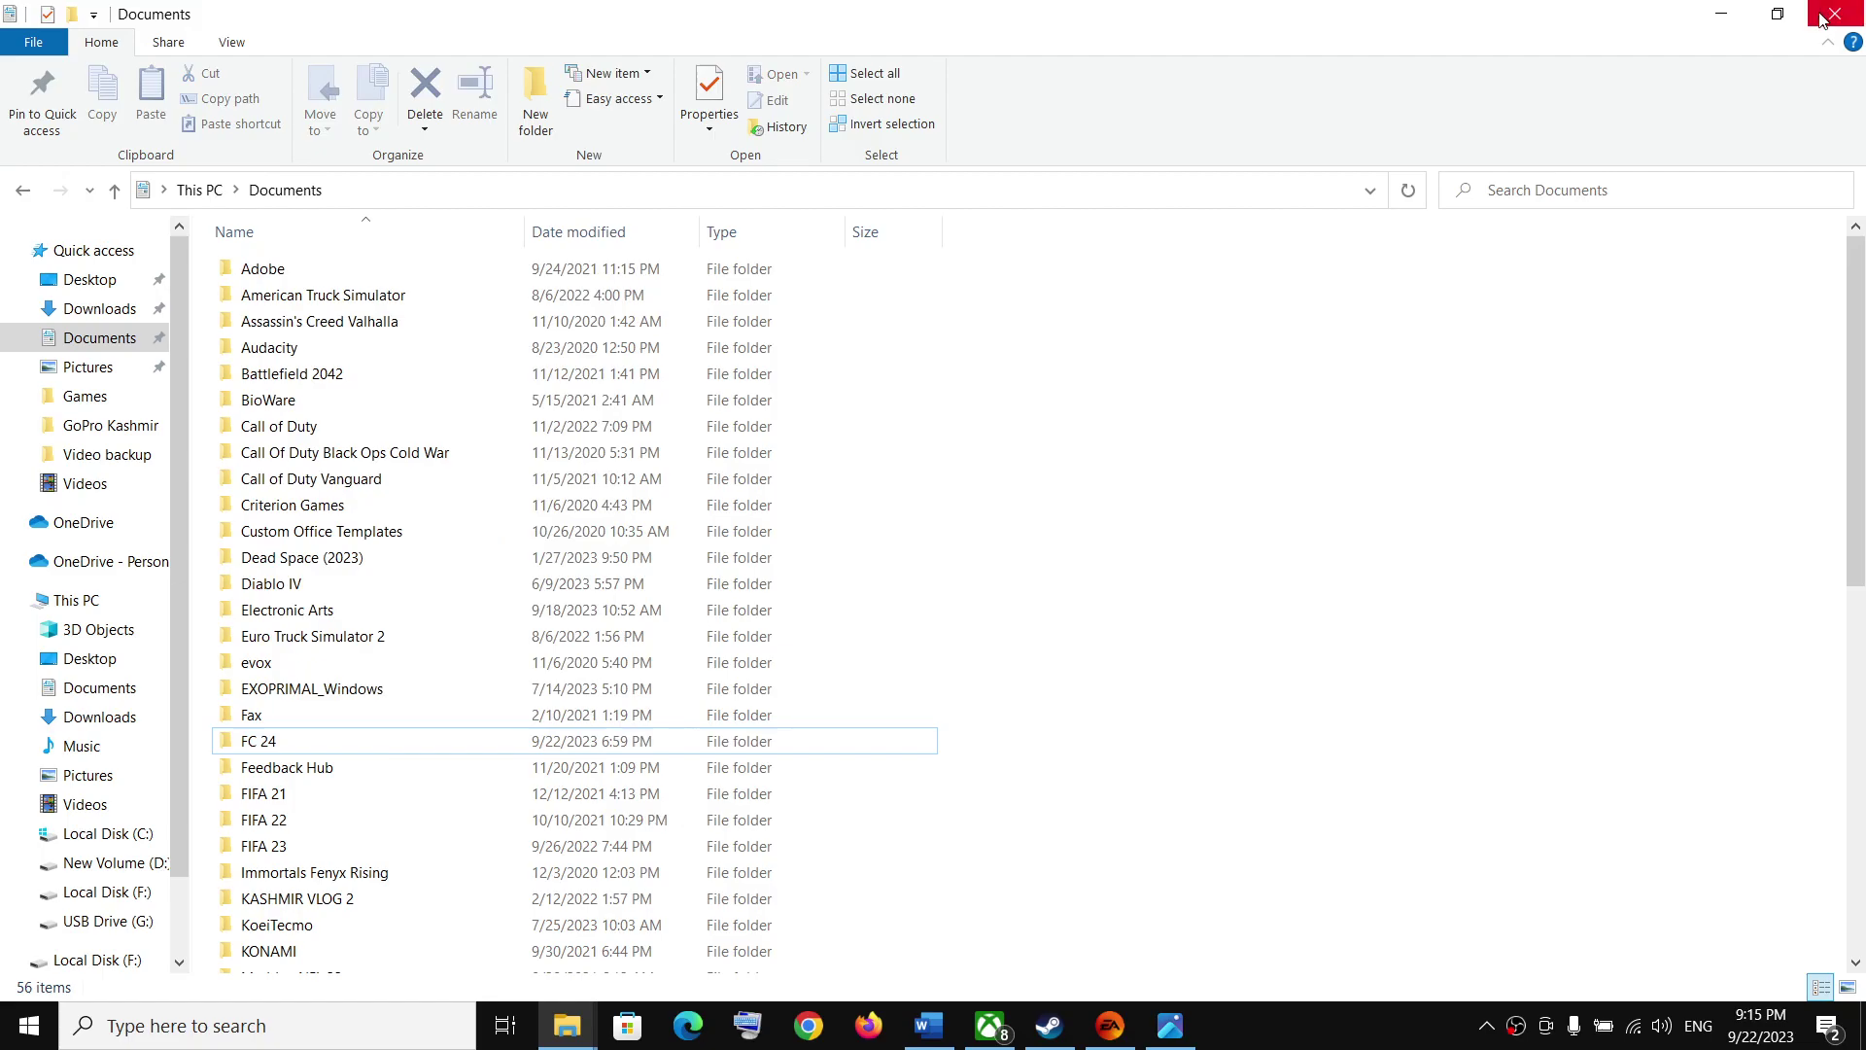
{"action": "left_click", "coordinate": [1835, 14]}
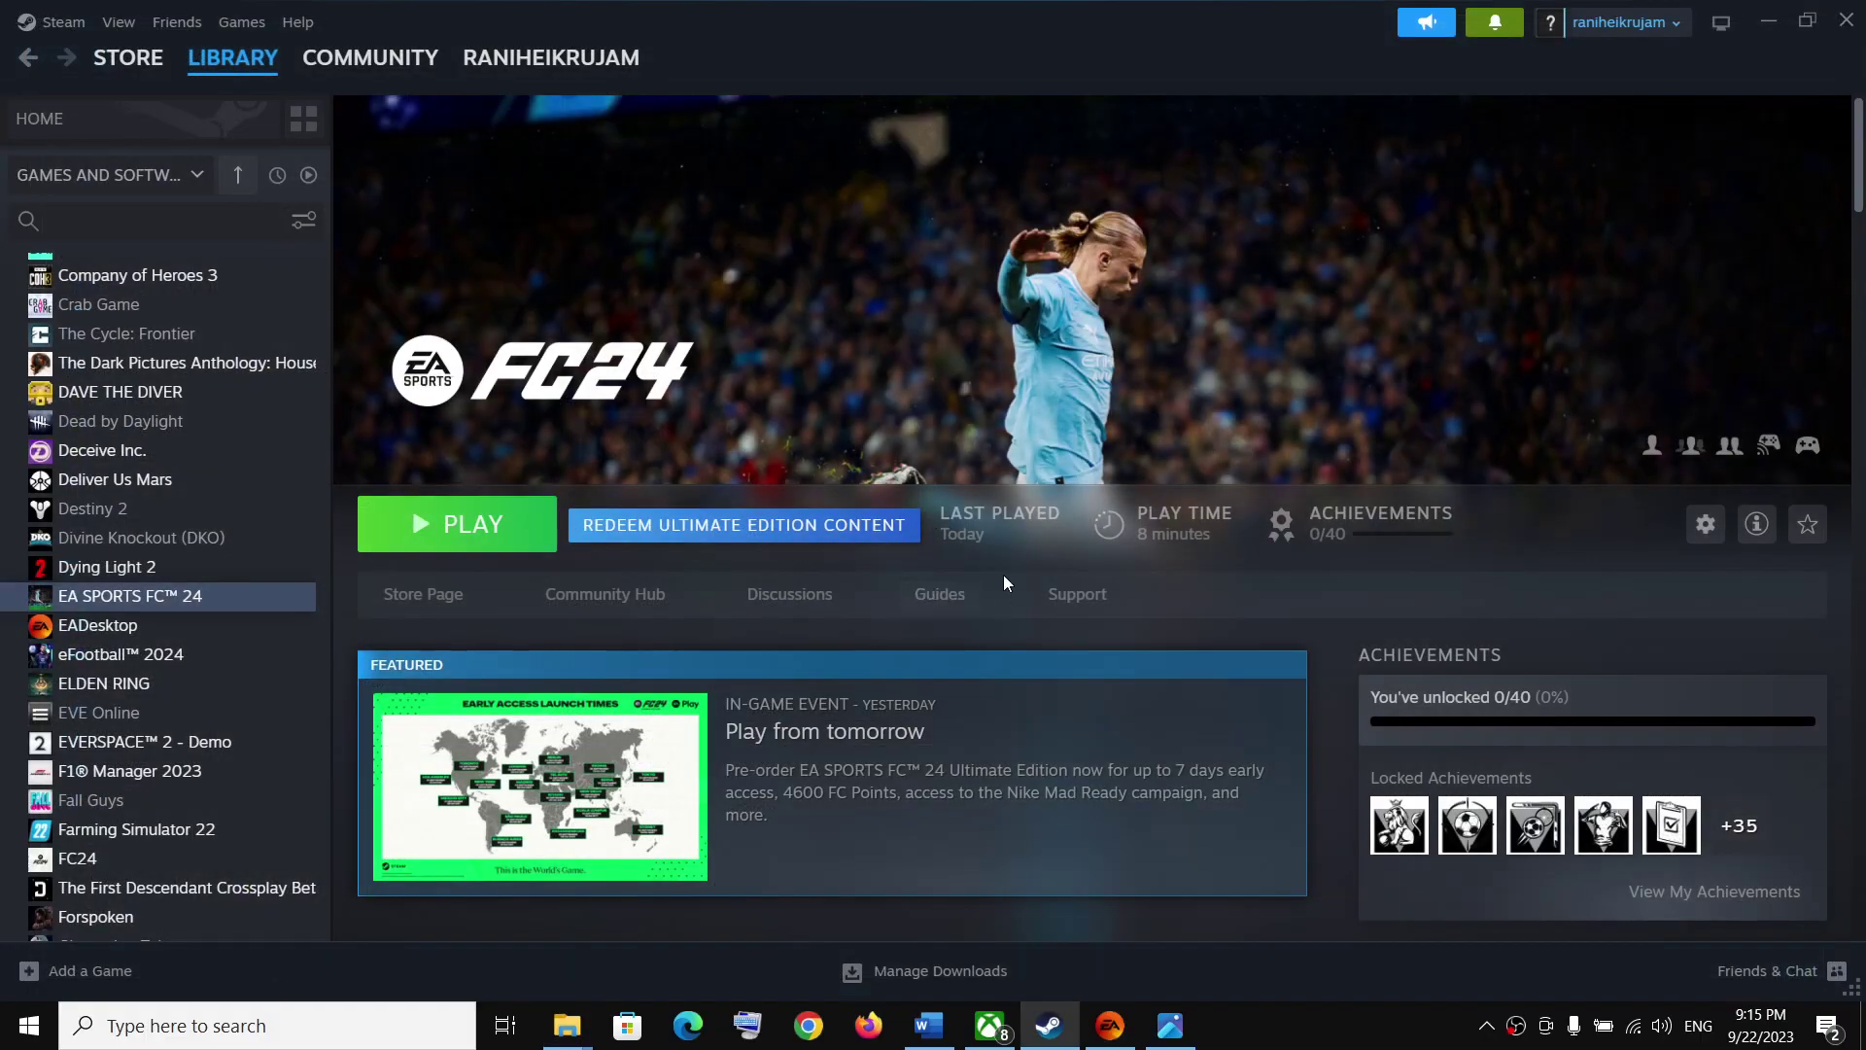
View the EA app, read Step 3 in Word, highlighting "Close OneDrive/Google drive", and minimize the document.
{"action": "left_click", "coordinate": [1137, 1038]}
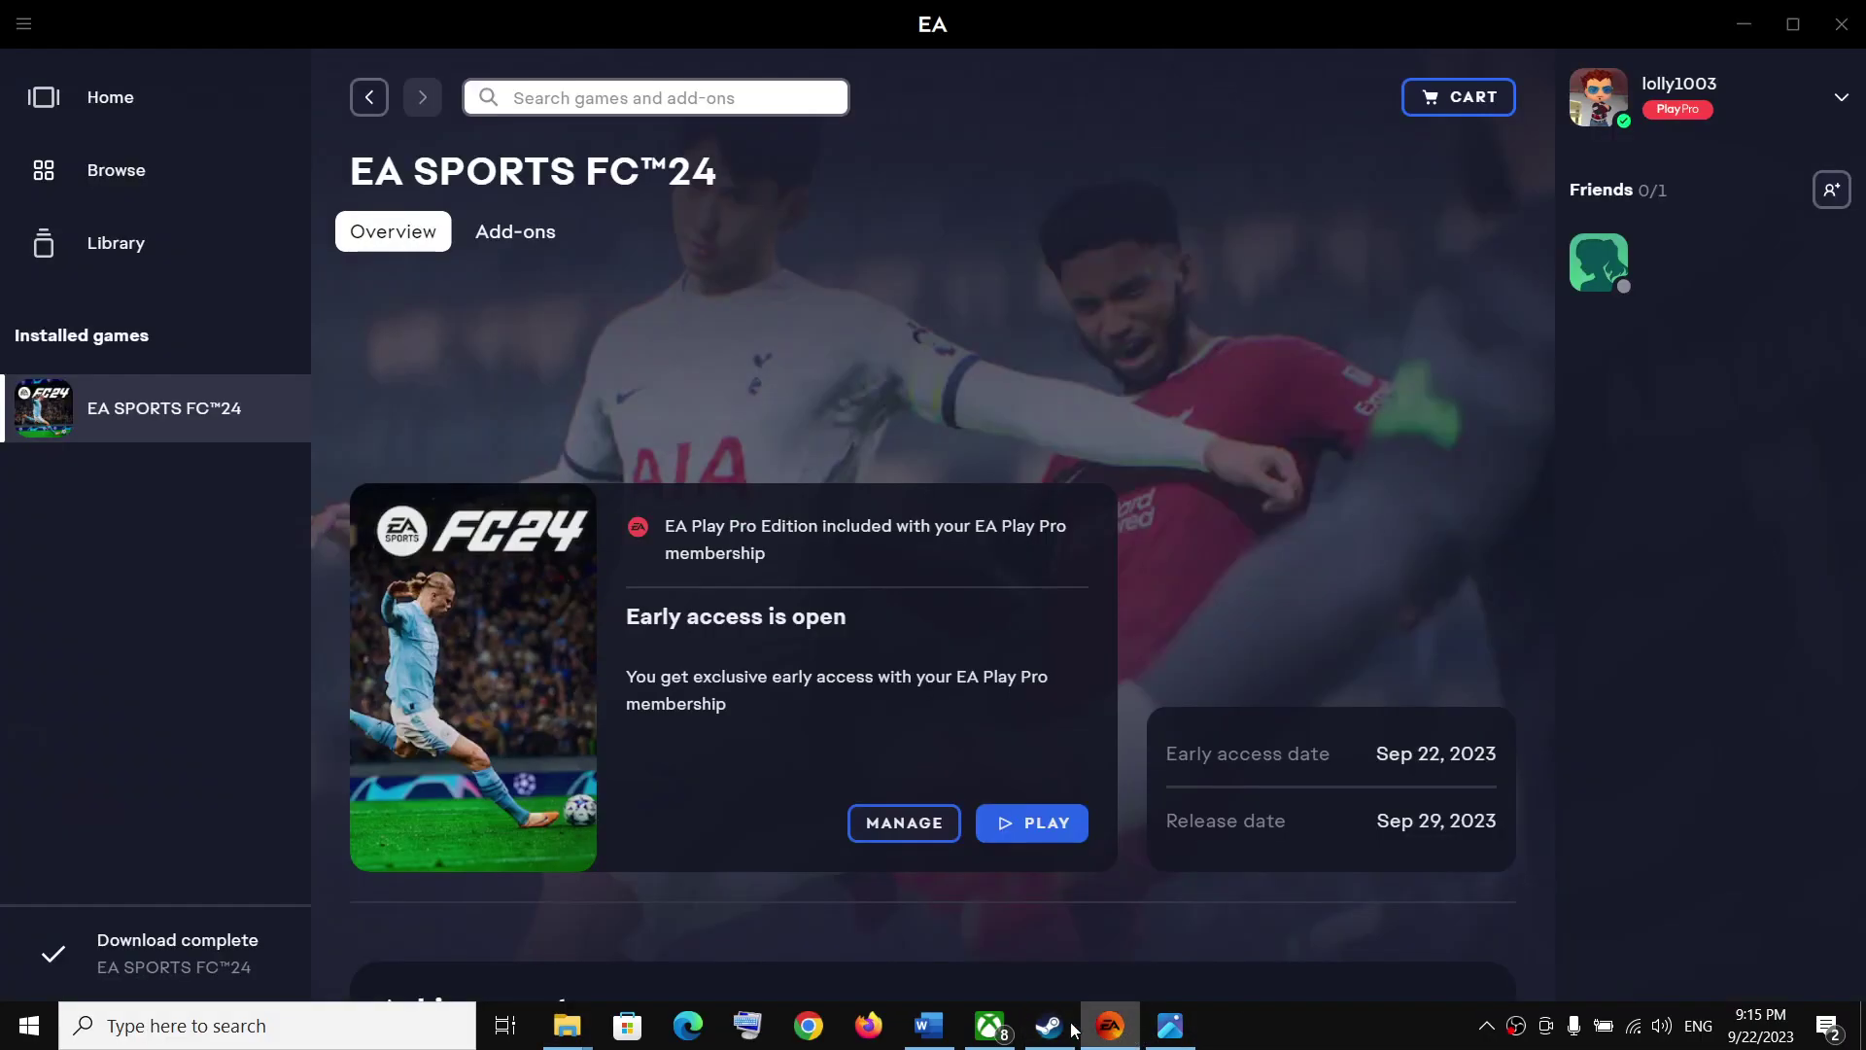
{"action": "left_click", "coordinate": [929, 1026]}
{"action": "scroll", "coordinate": [849, 597], "scroll_direction": "down", "scroll_amount": 3}
{"action": "scroll", "coordinate": [849, 597], "scroll_direction": "down", "scroll_amount": 2}
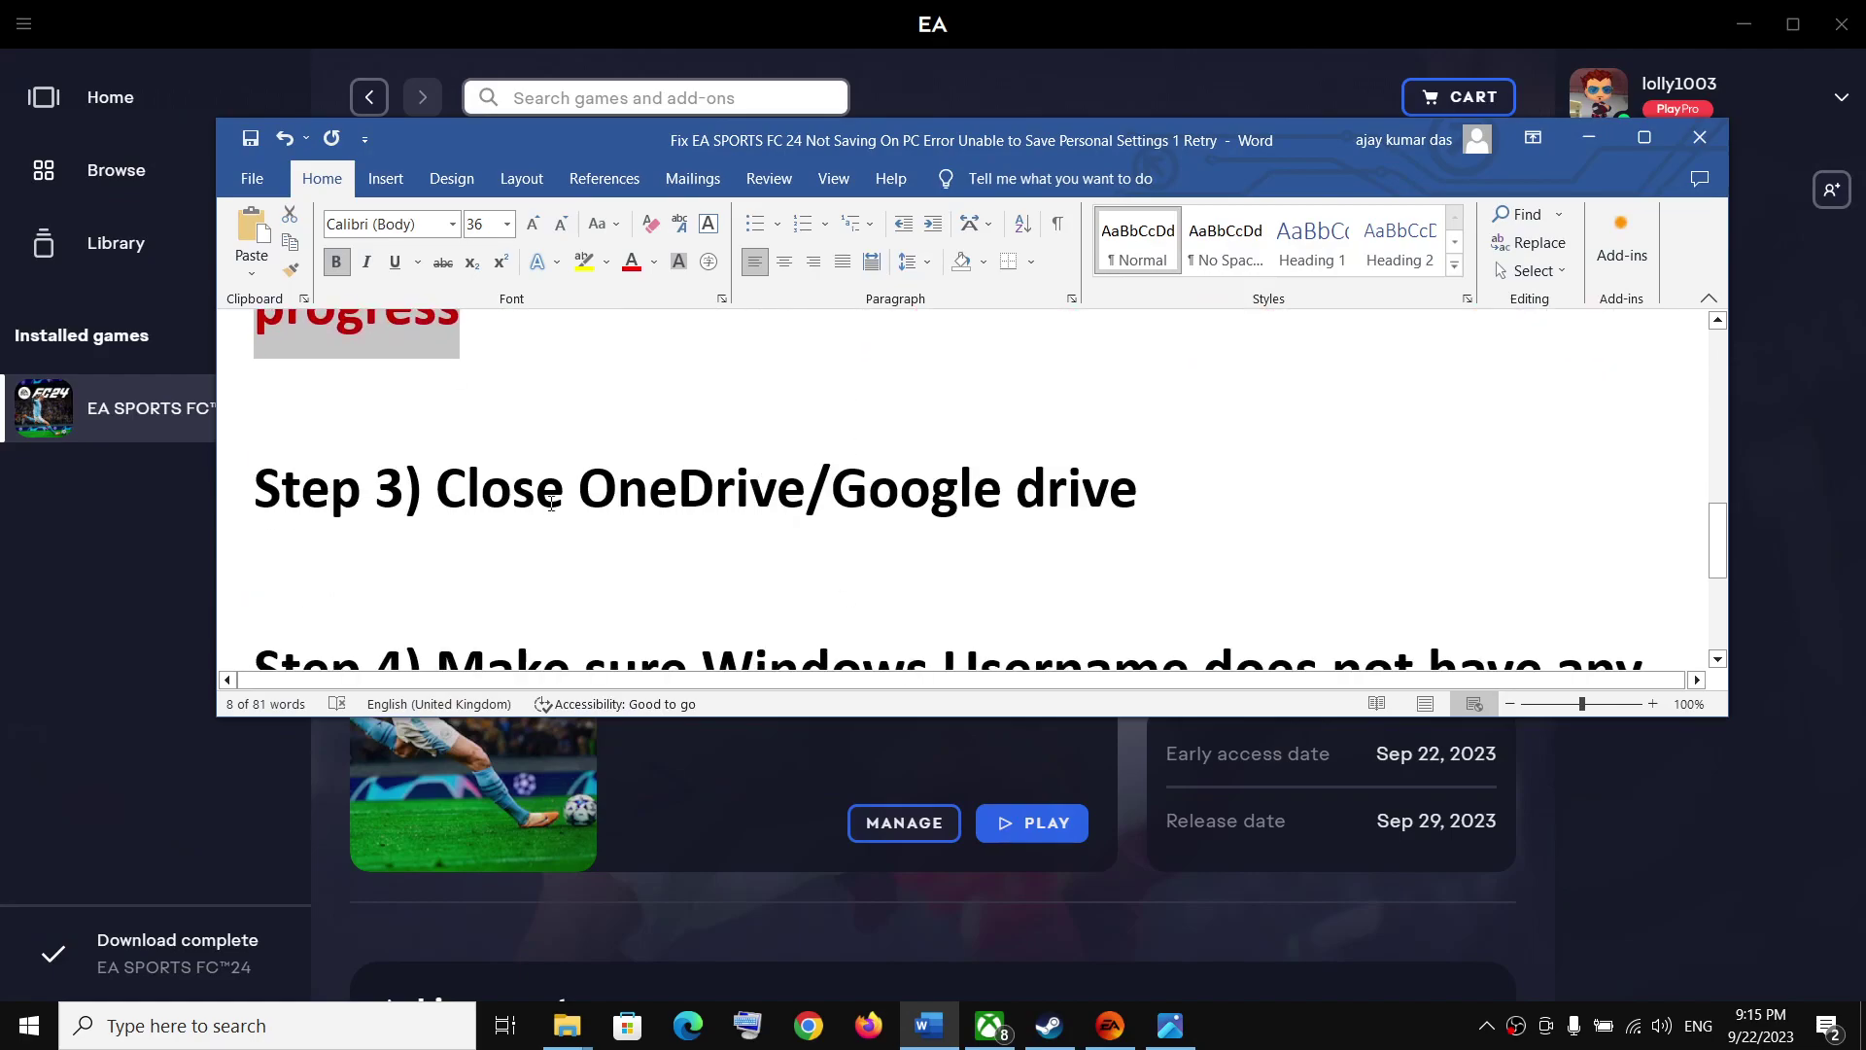
{"action": "left_click_drag", "start_coordinate": [437, 489], "coordinate": [1181, 491]}
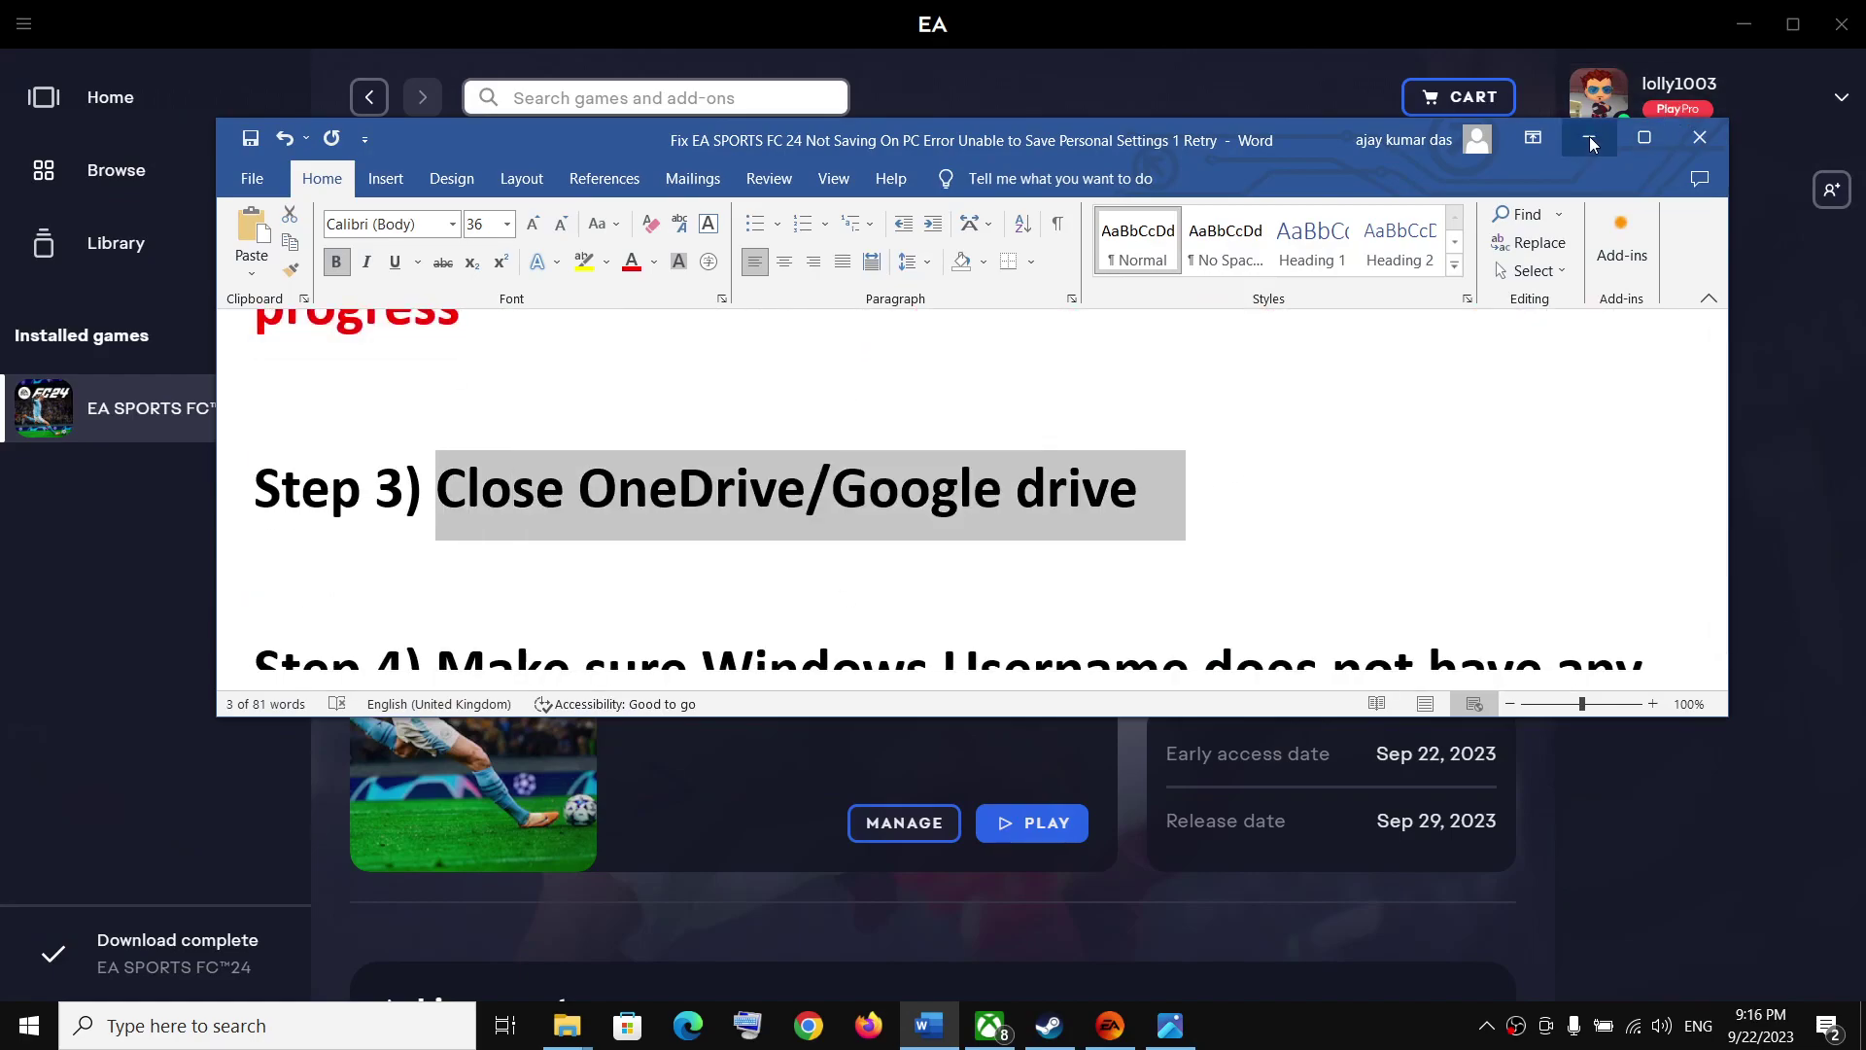
{"action": "left_click", "coordinate": [1589, 155]}
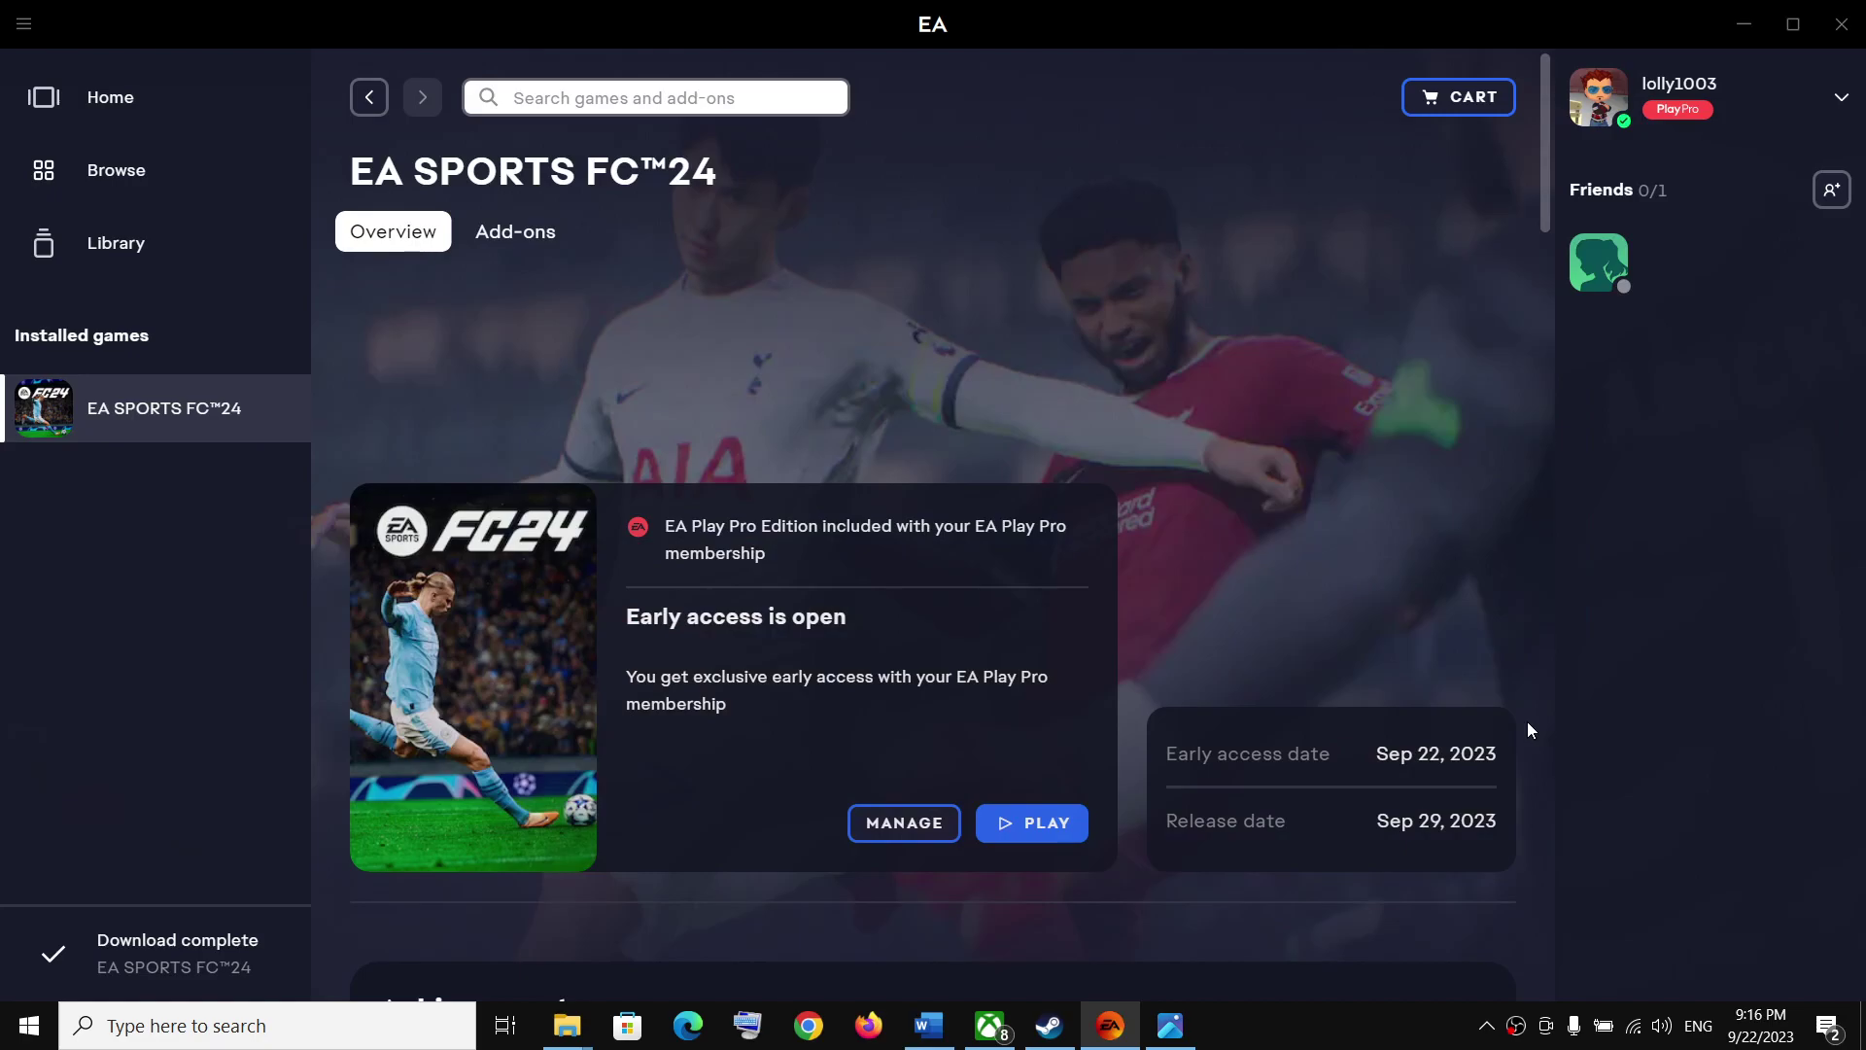
Quit OneDrive from its background notification icon and confirm closing it.
{"action": "left_click", "coordinate": [1488, 1028]}
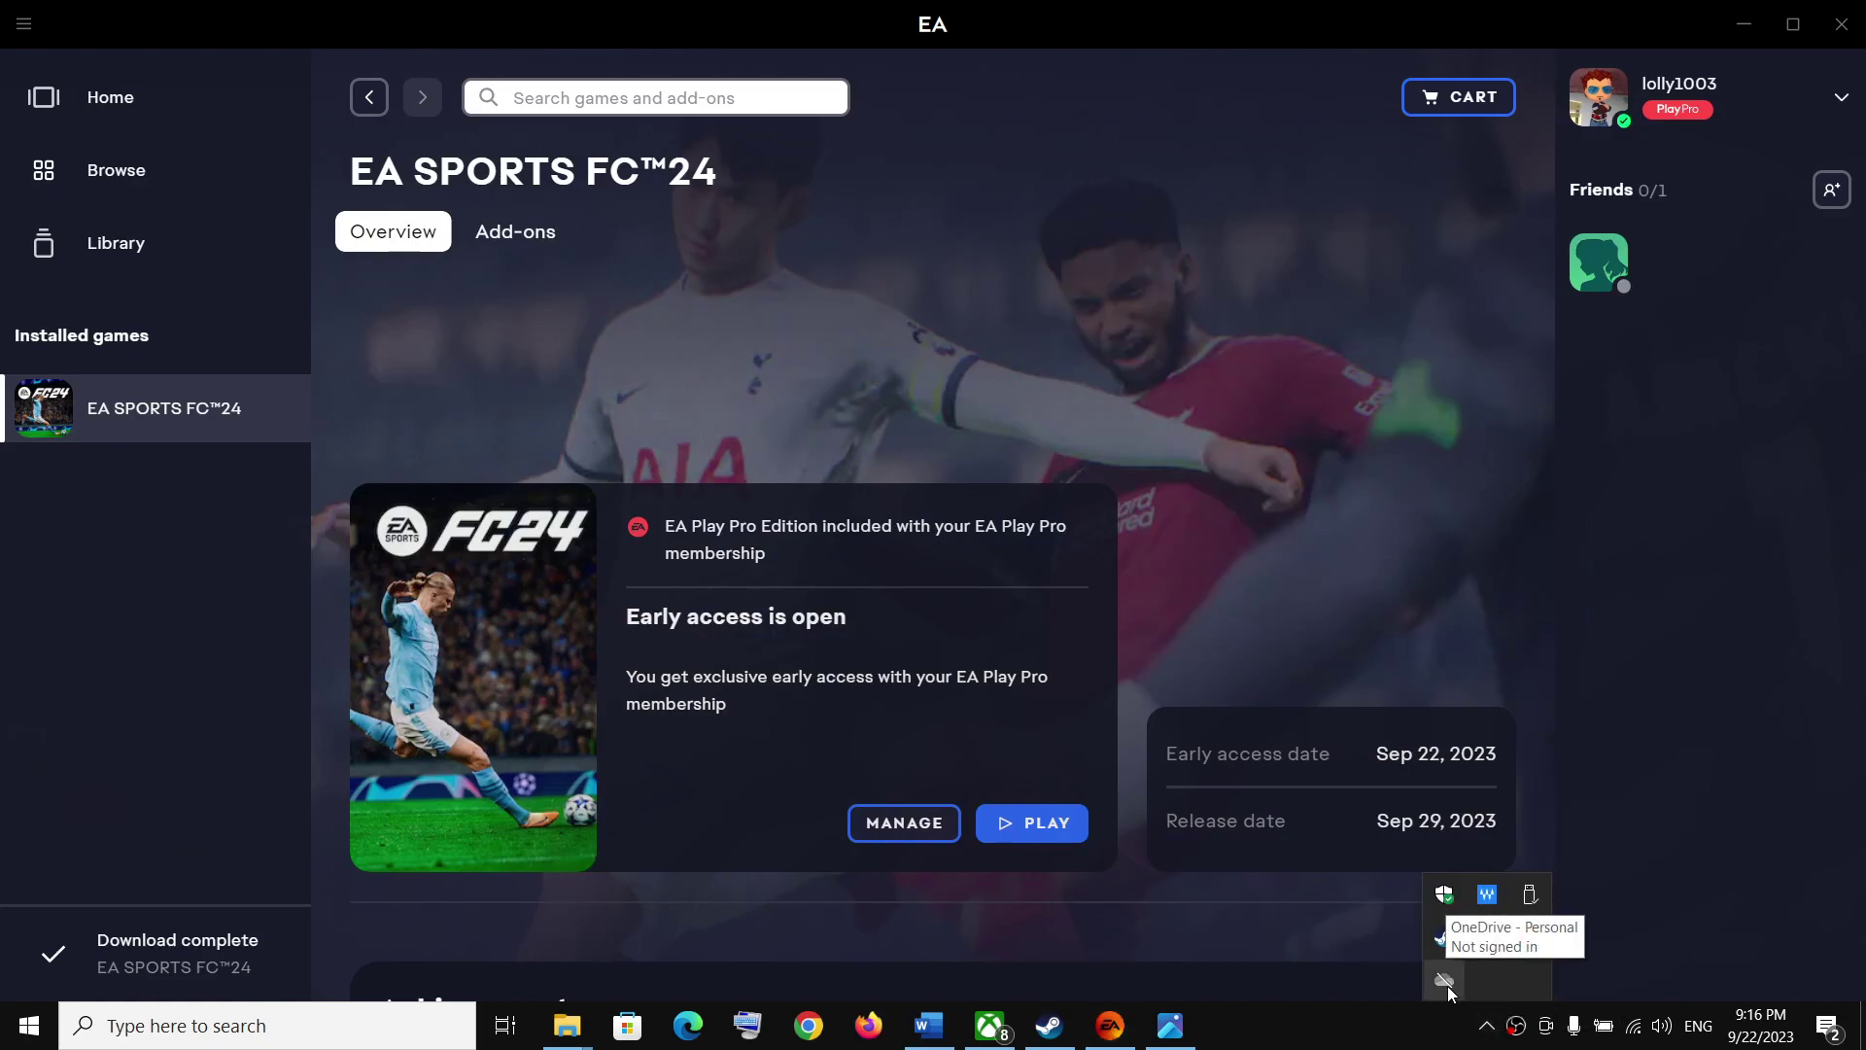
{"action": "right_click", "coordinate": [1448, 983]}
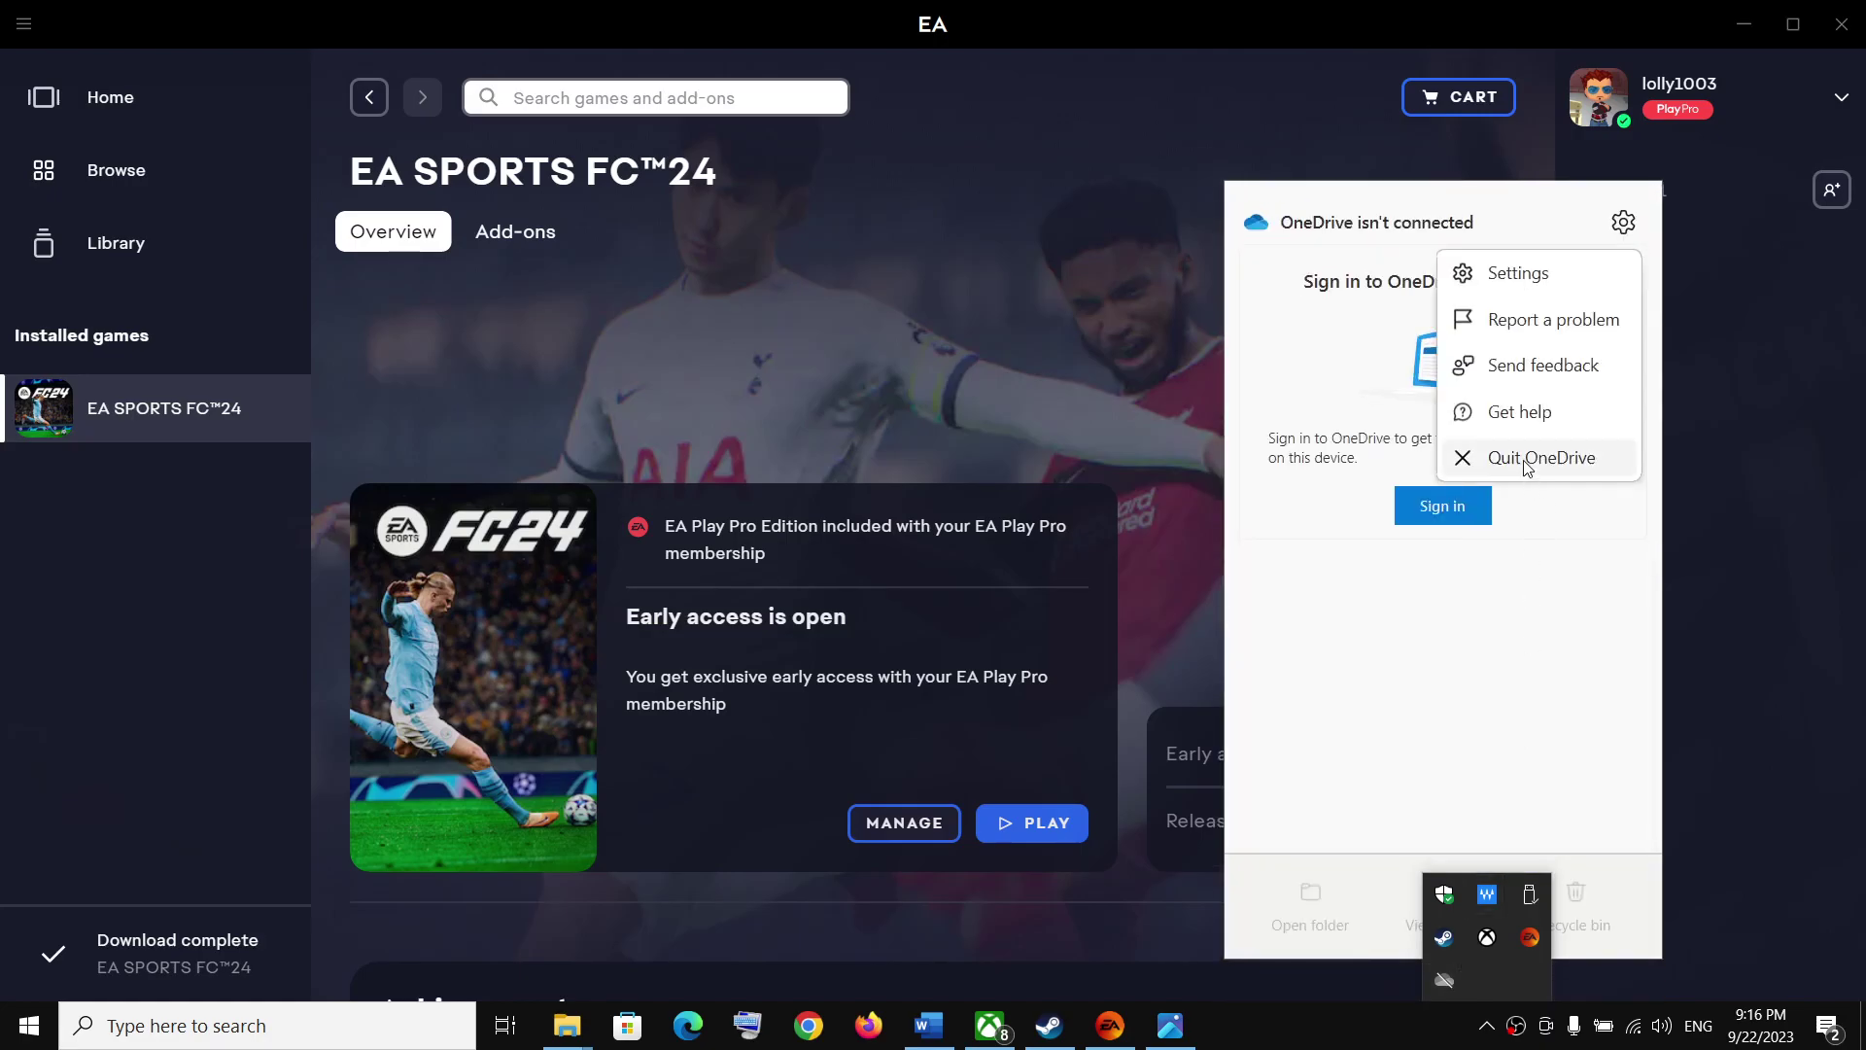
{"action": "left_click", "coordinate": [1527, 461]}
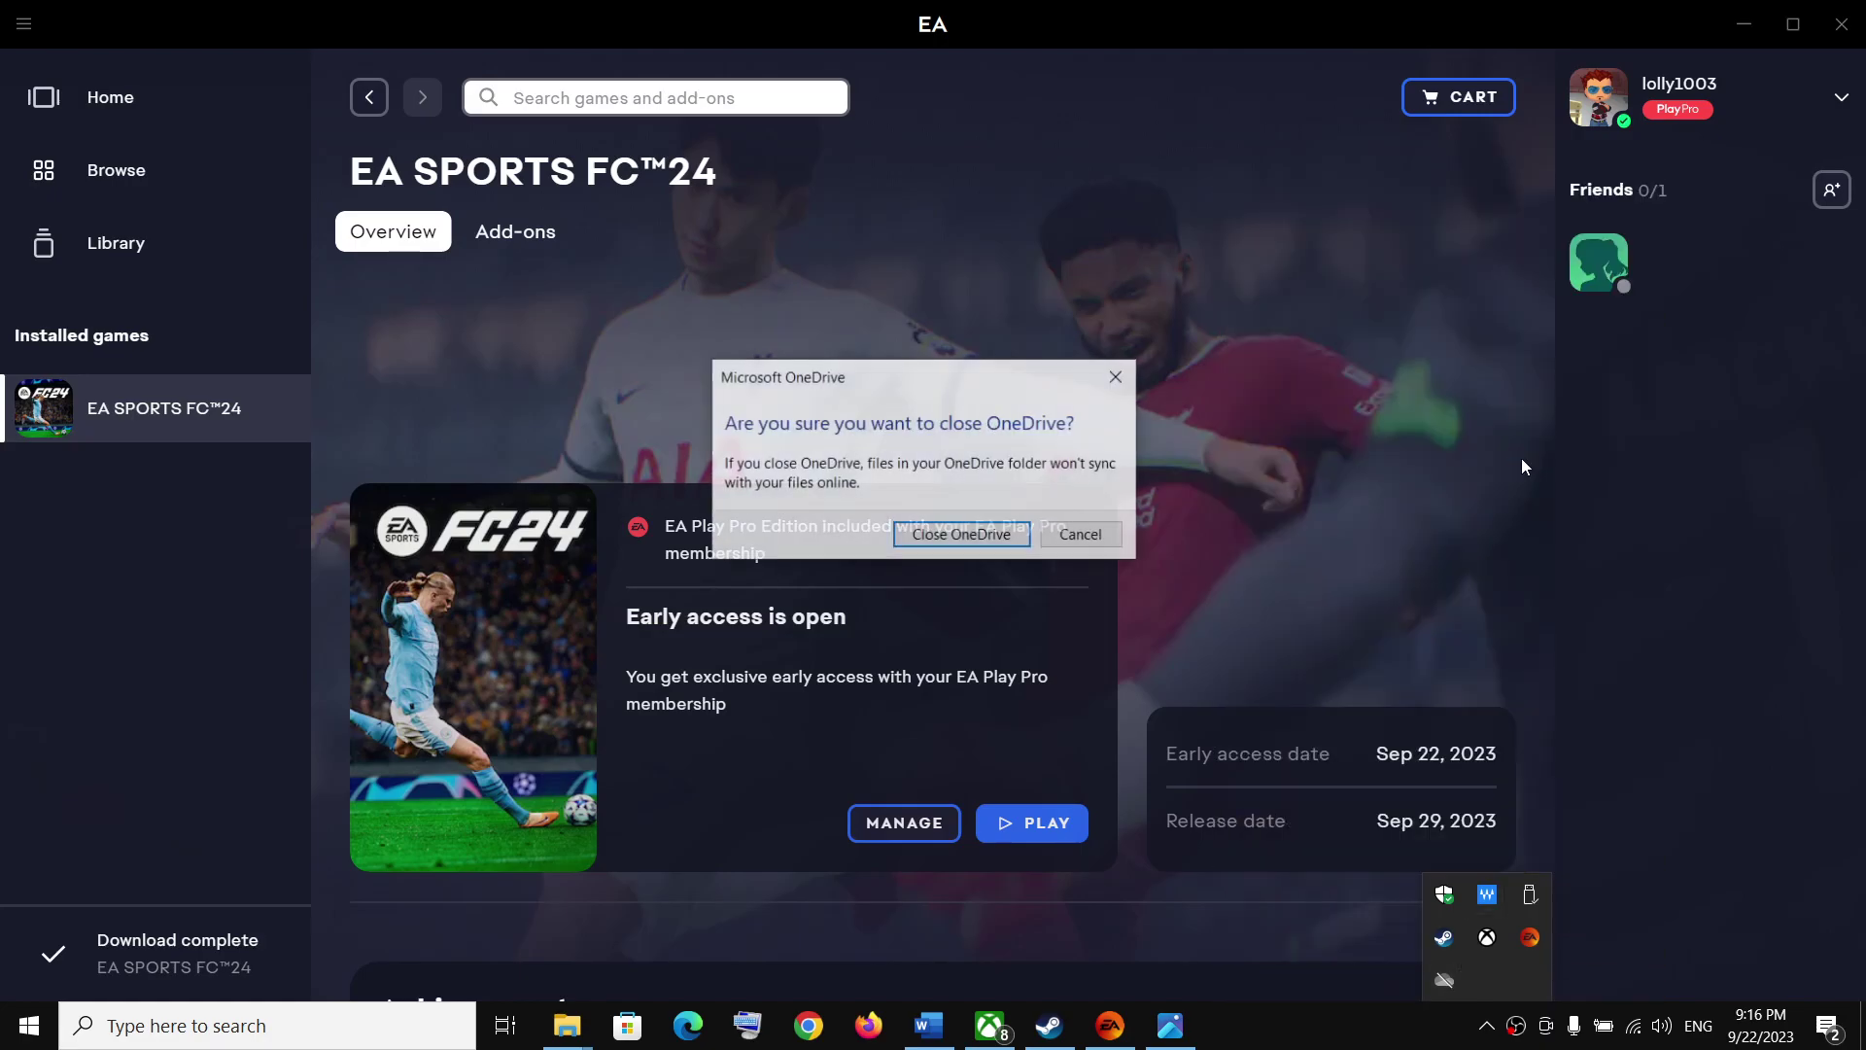
{"action": "left_click", "coordinate": [991, 535]}
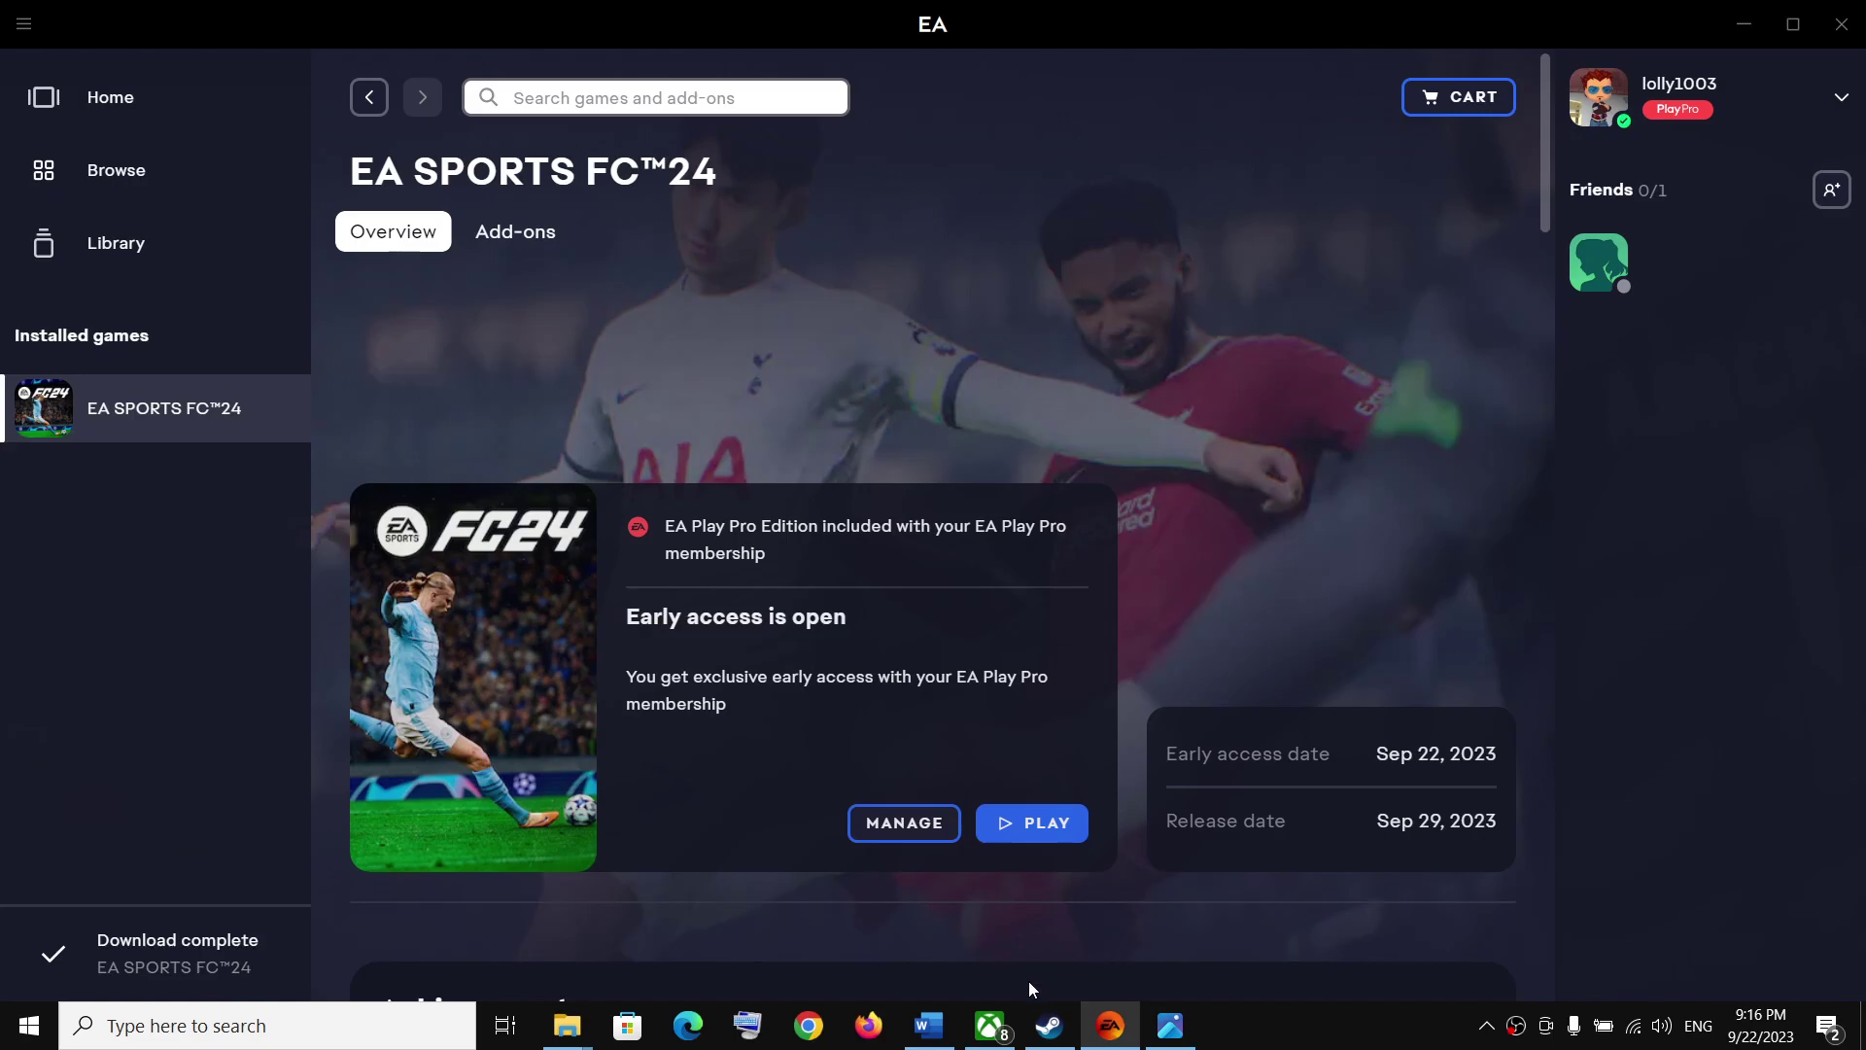
Switch to Word and read Step 4, highlighting "Make sure Windows Username does not have any special character".
{"action": "left_click", "coordinate": [928, 1025]}
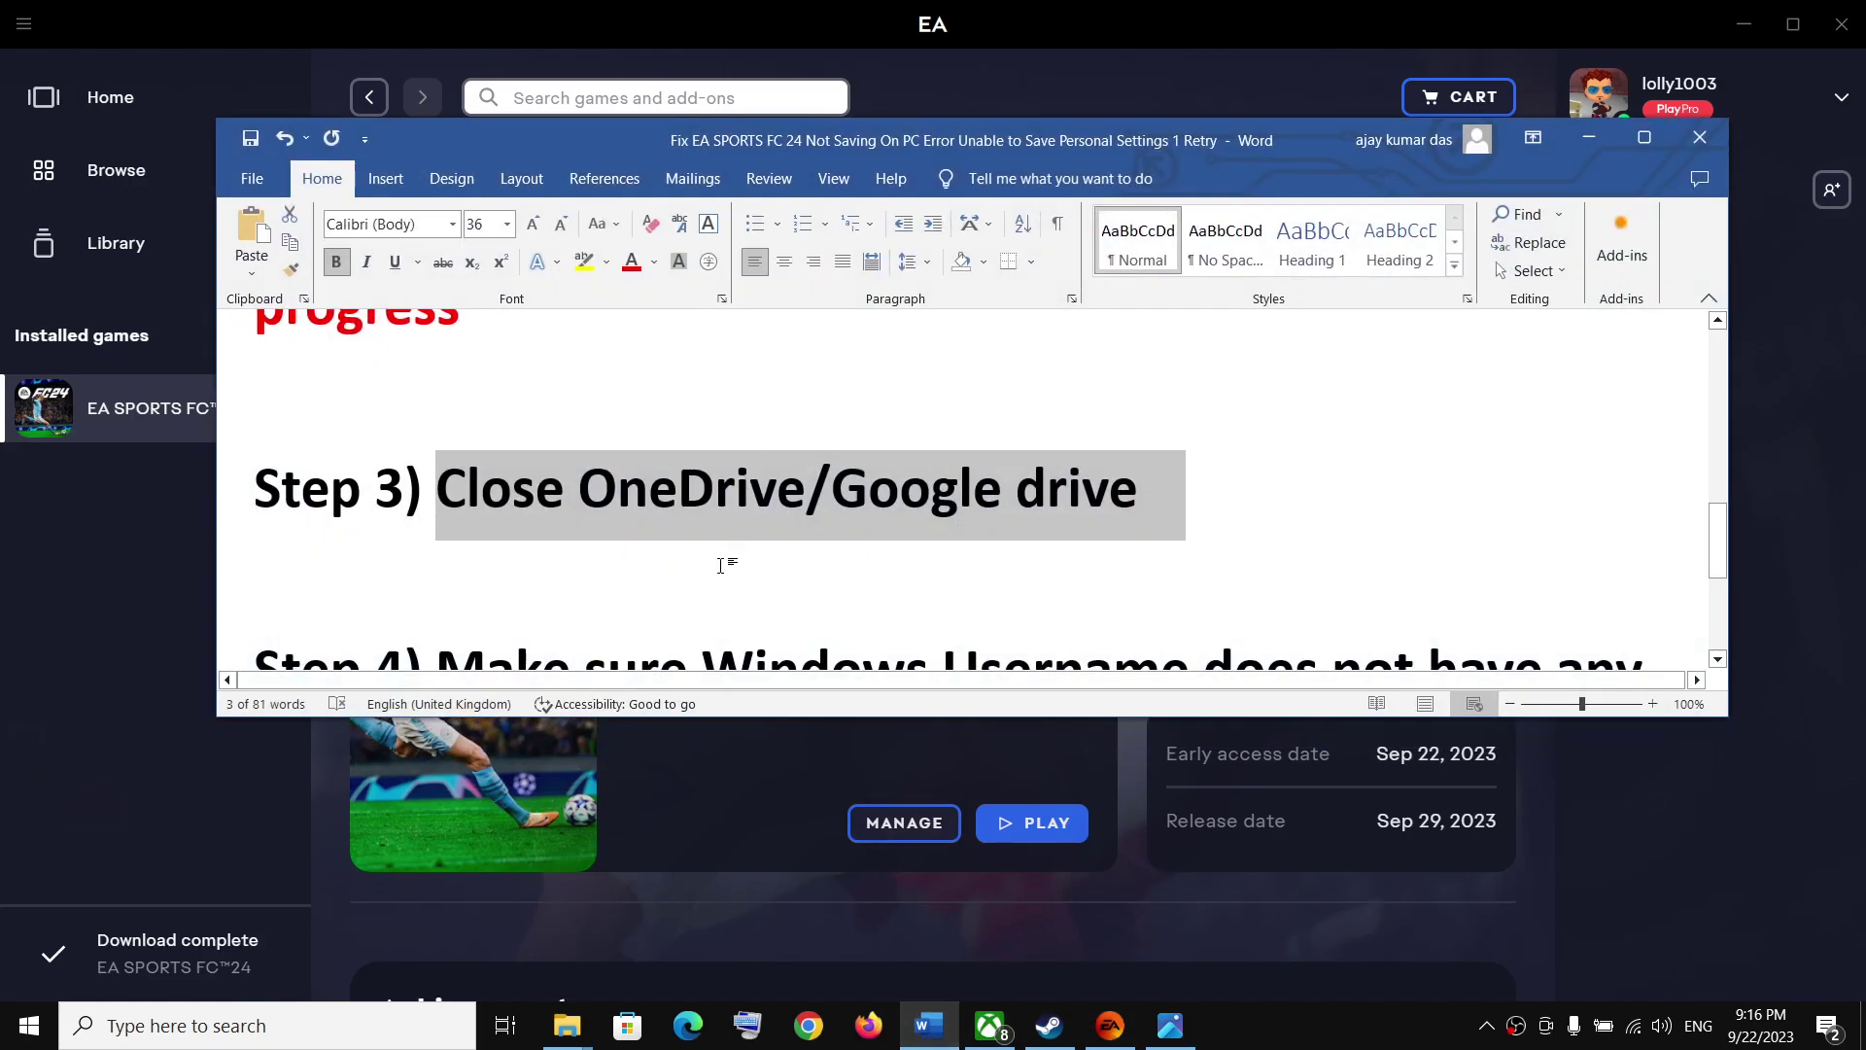
{"action": "scroll", "coordinate": [720, 559], "scroll_direction": "down", "scroll_amount": 3}
{"action": "left_click_drag", "start_coordinate": [828, 429], "coordinate": [1195, 496]}
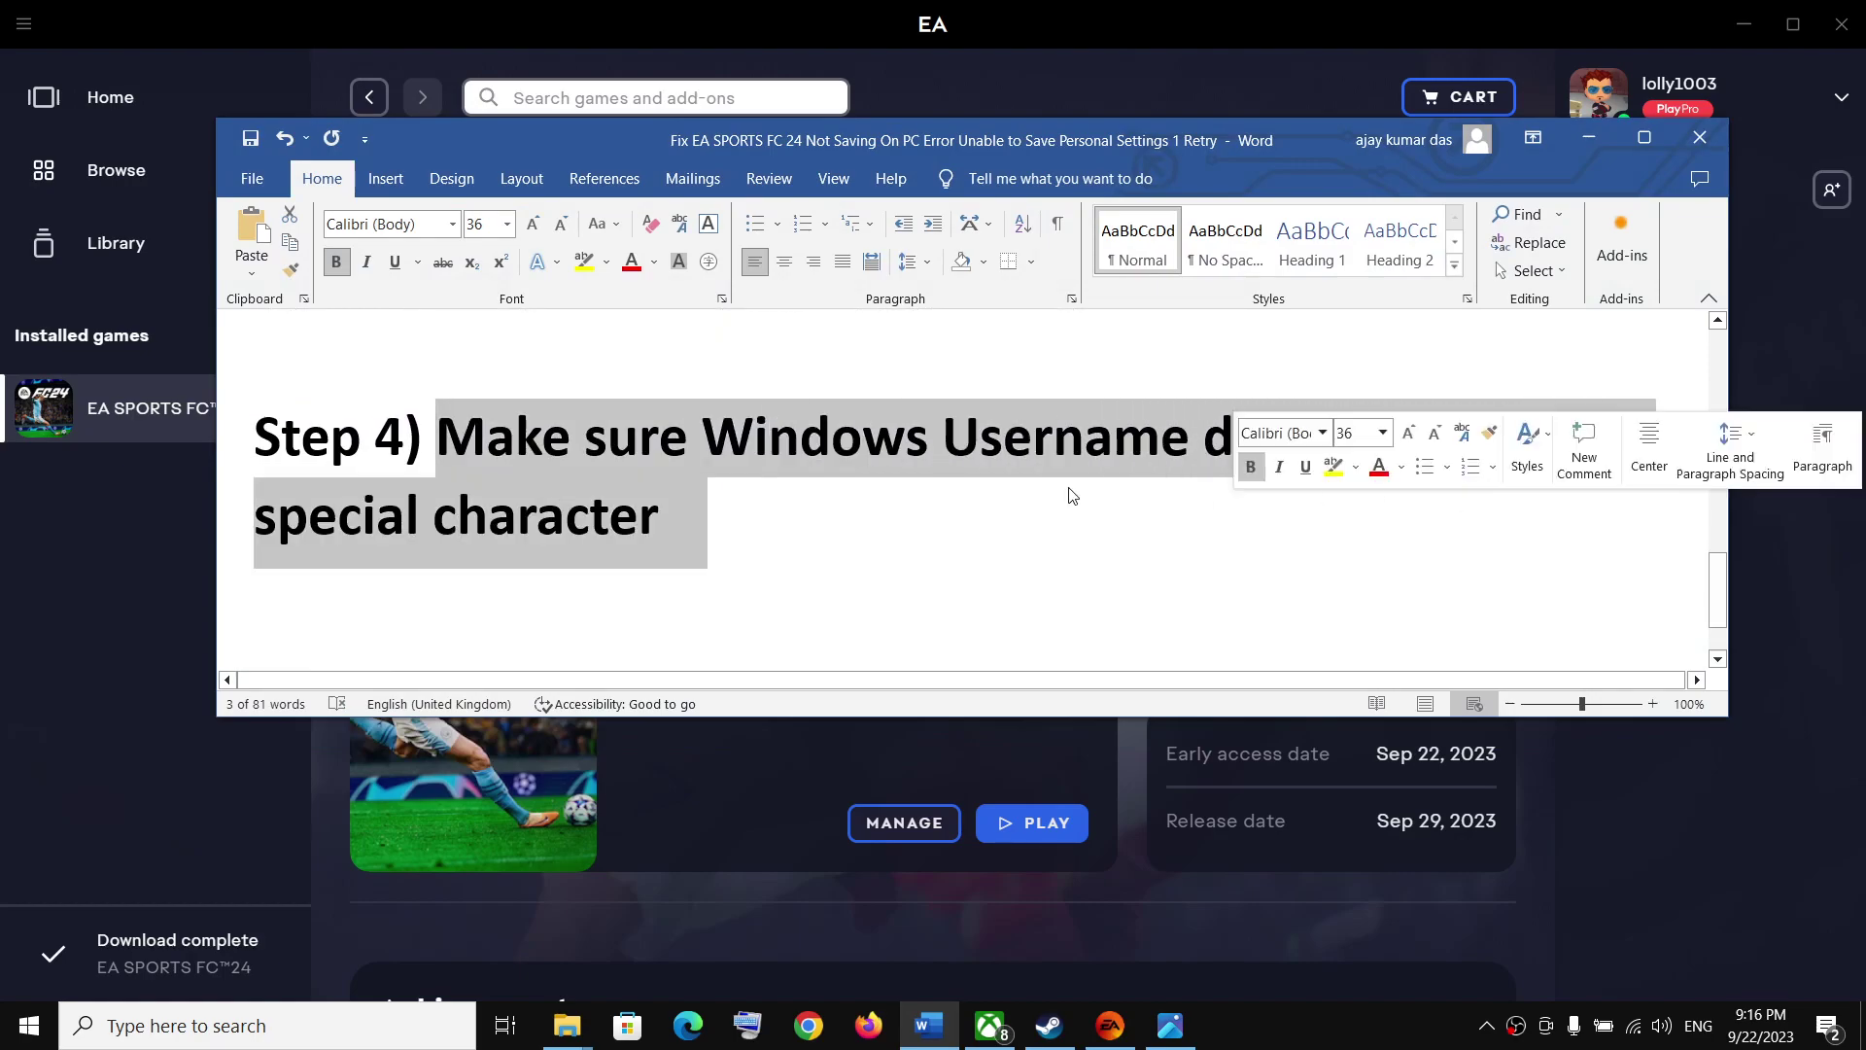
Open the Users folder on Local Disk (C:) in File Explorer and check the Test user folder's name for special characters.
{"action": "left_click", "coordinate": [567, 1025]}
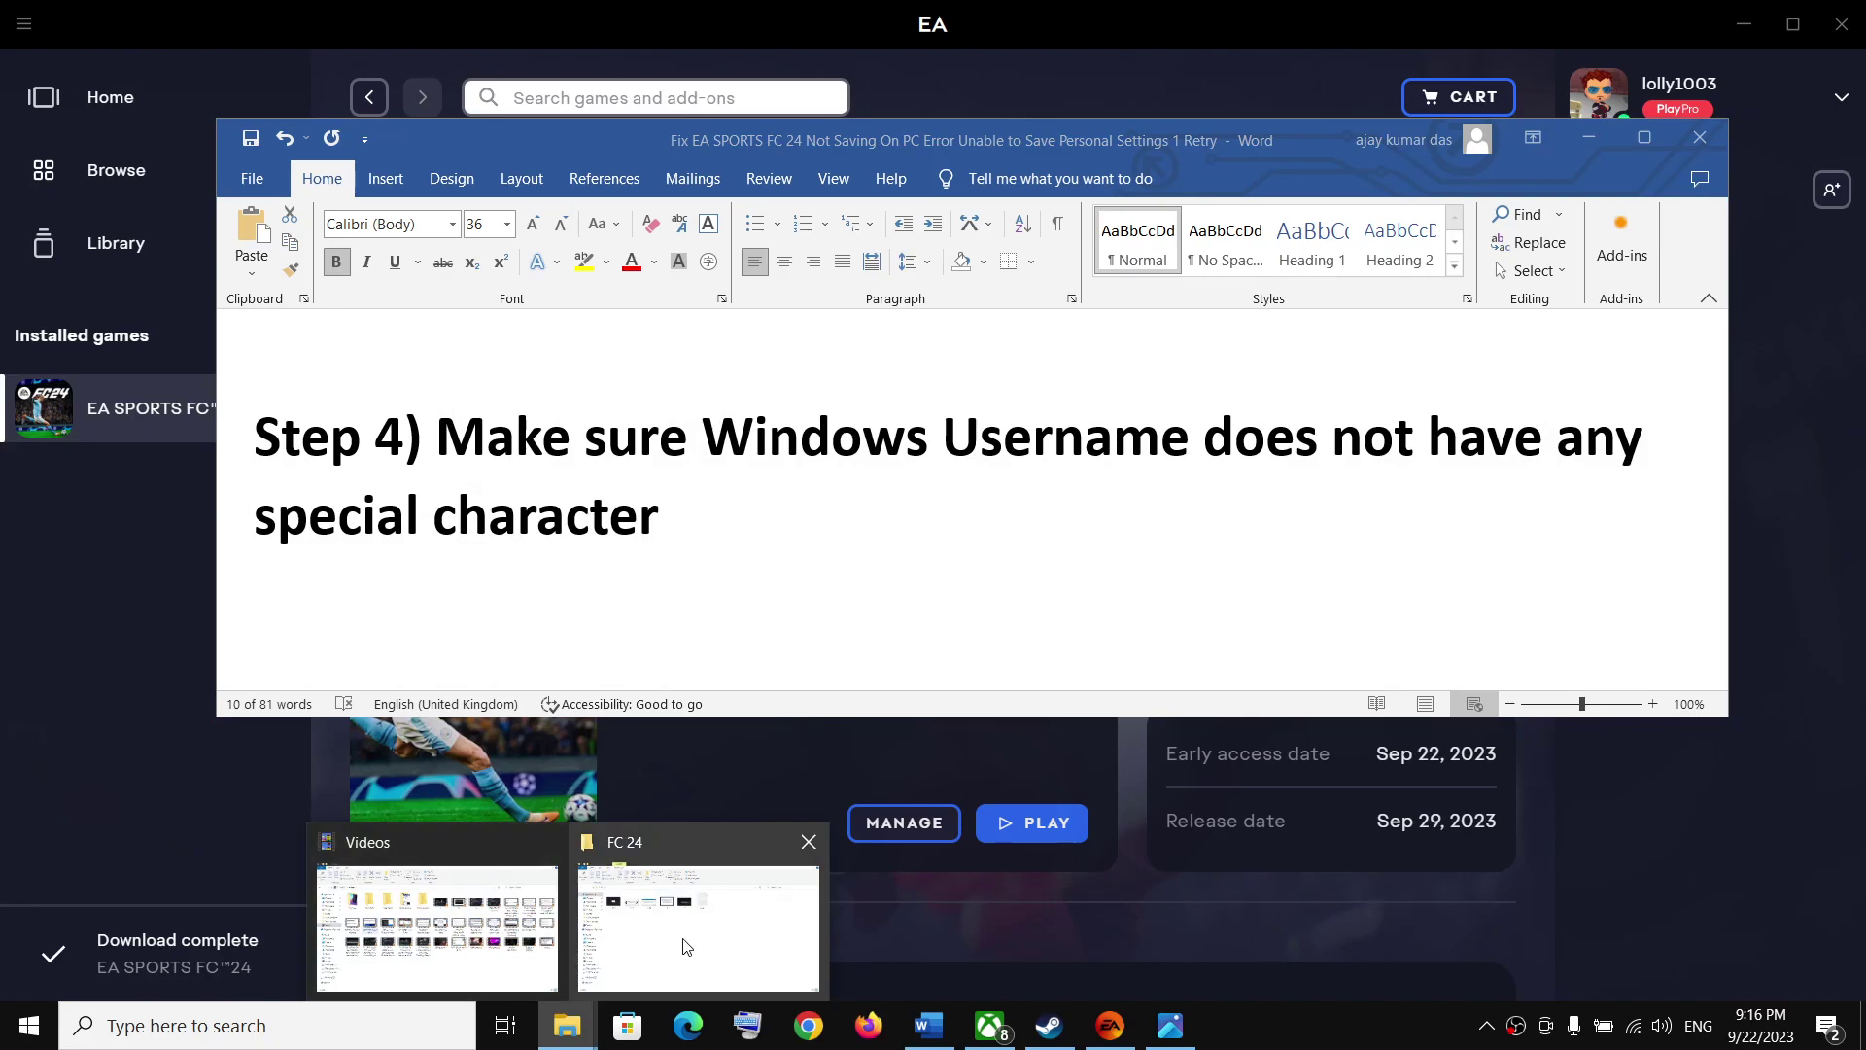
{"action": "left_click", "coordinate": [687, 946]}
{"action": "left_click", "coordinate": [102, 605]}
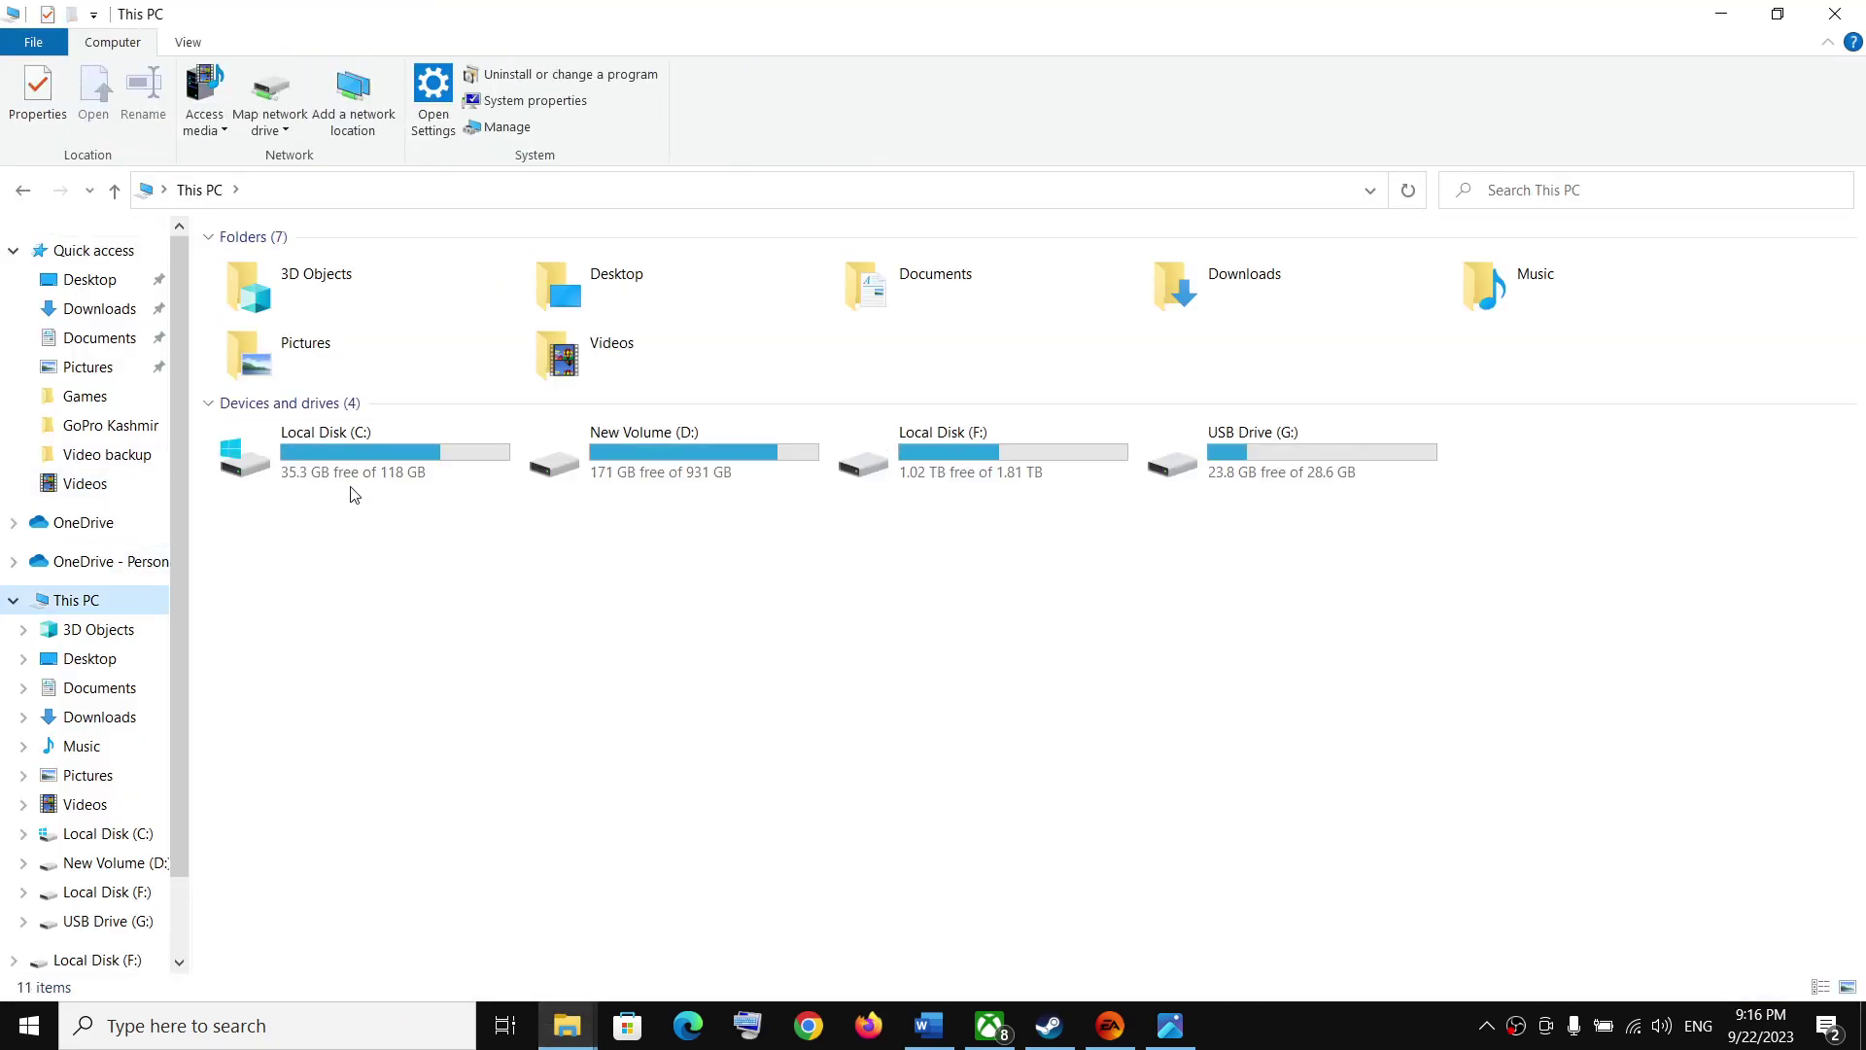
{"action": "double_click", "coordinate": [360, 458]}
{"action": "double_click", "coordinate": [257, 819]}
{"action": "left_click", "coordinate": [291, 349]}
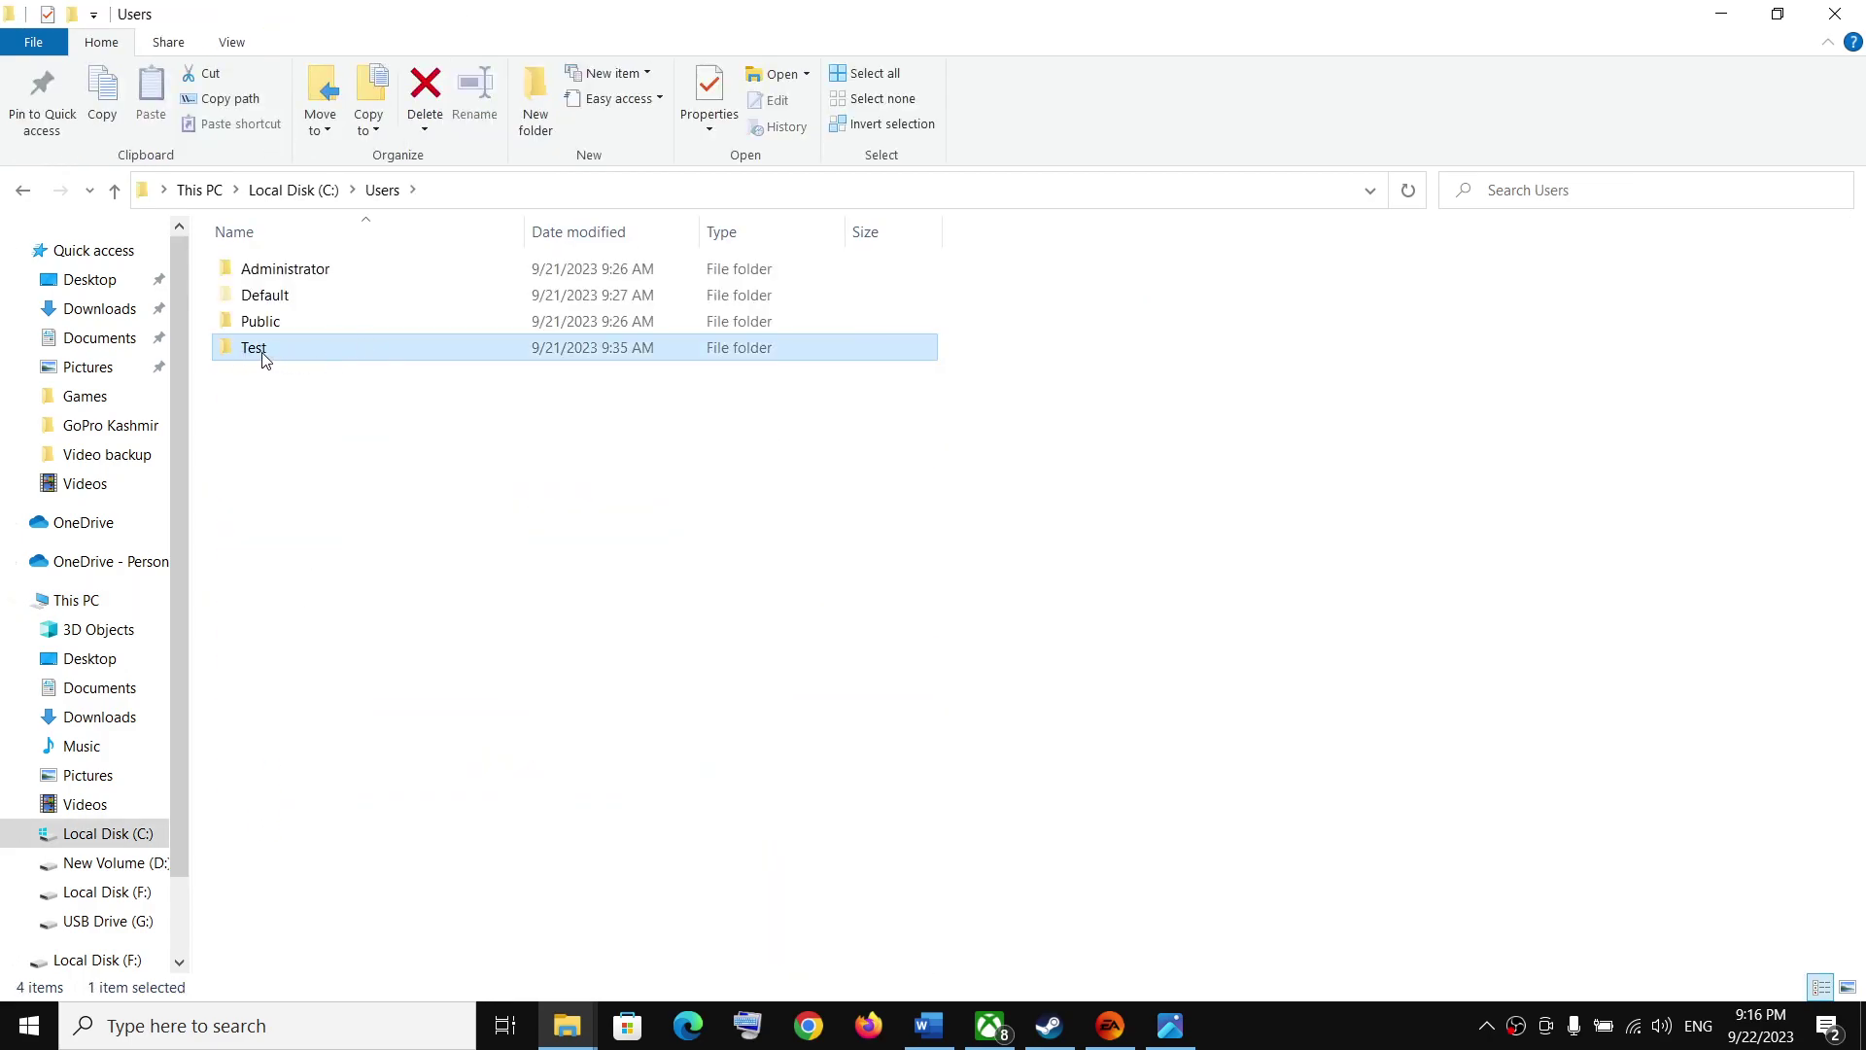
{"action": "mouse_move", "coordinate": [336, 348]}
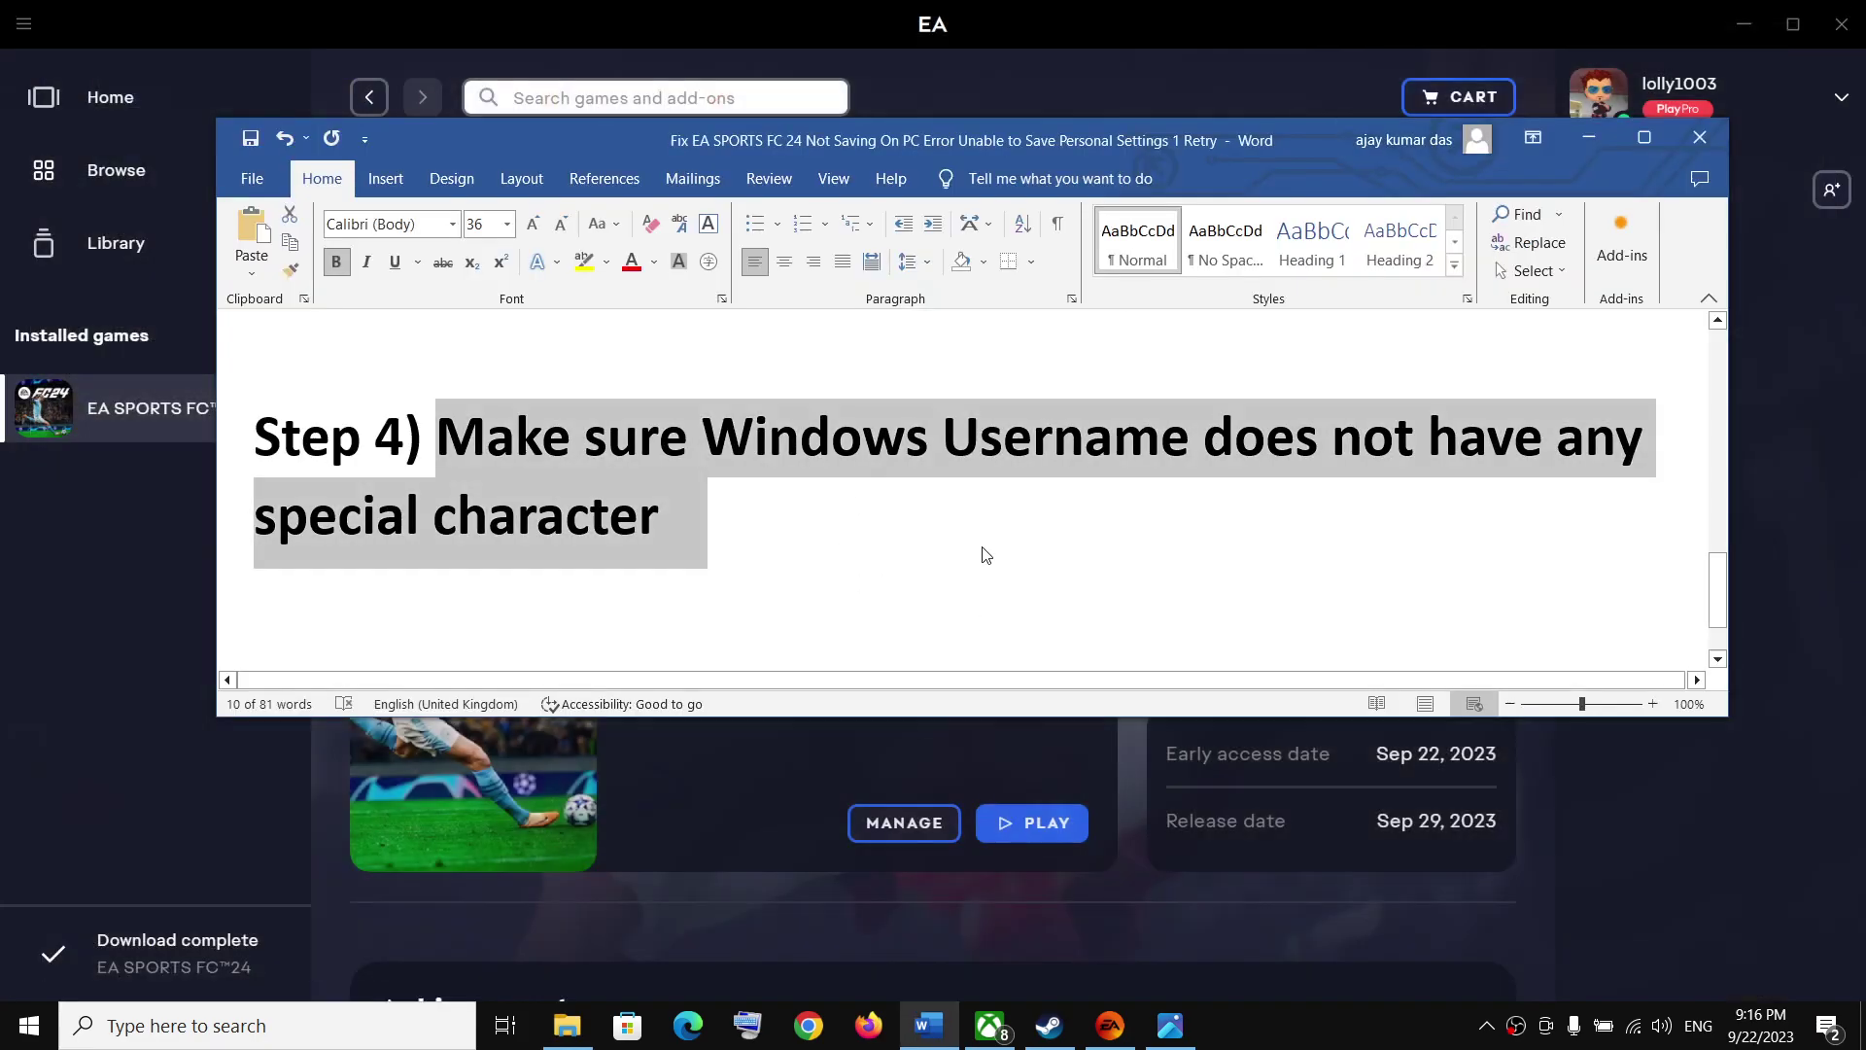
Read Step 5 in the Word instructions, highlighting "Verify the game files".
{"action": "scroll", "coordinate": [981, 549], "scroll_direction": "down", "scroll_amount": 2}
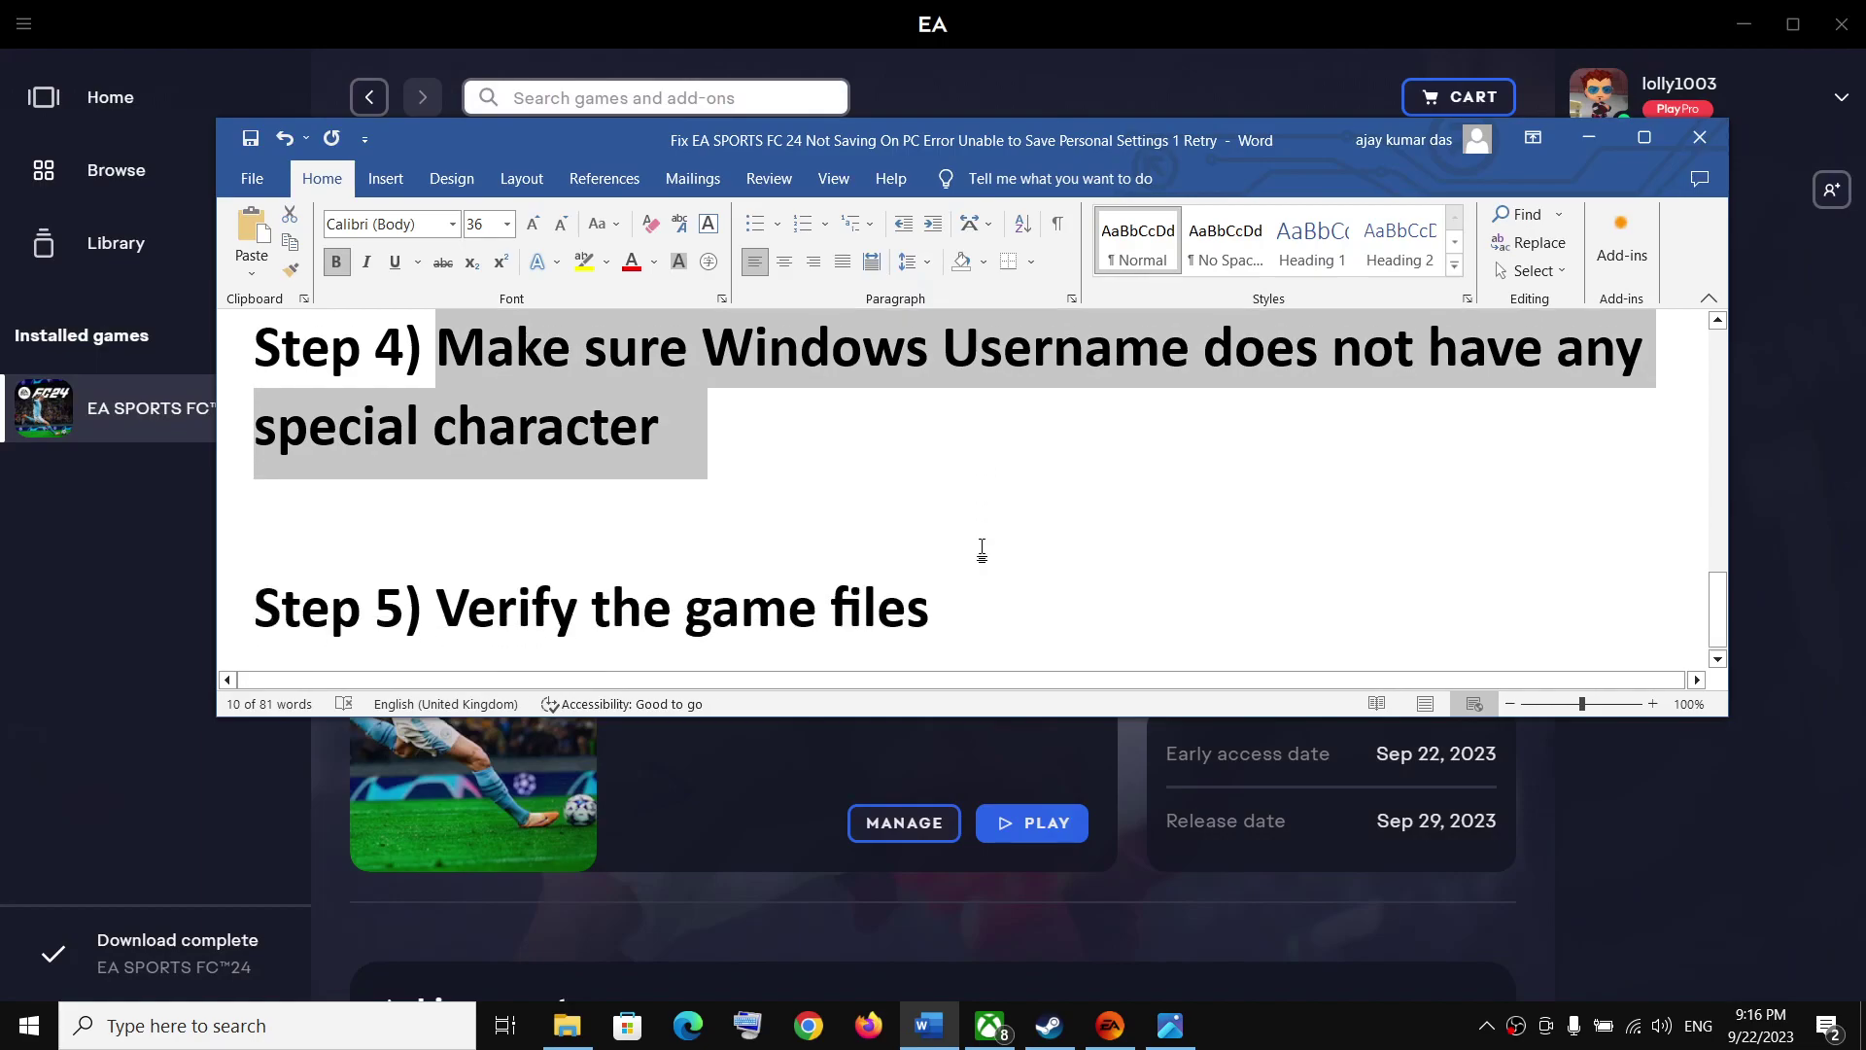
{"action": "left_click_drag", "start_coordinate": [494, 609], "coordinate": [960, 609]}
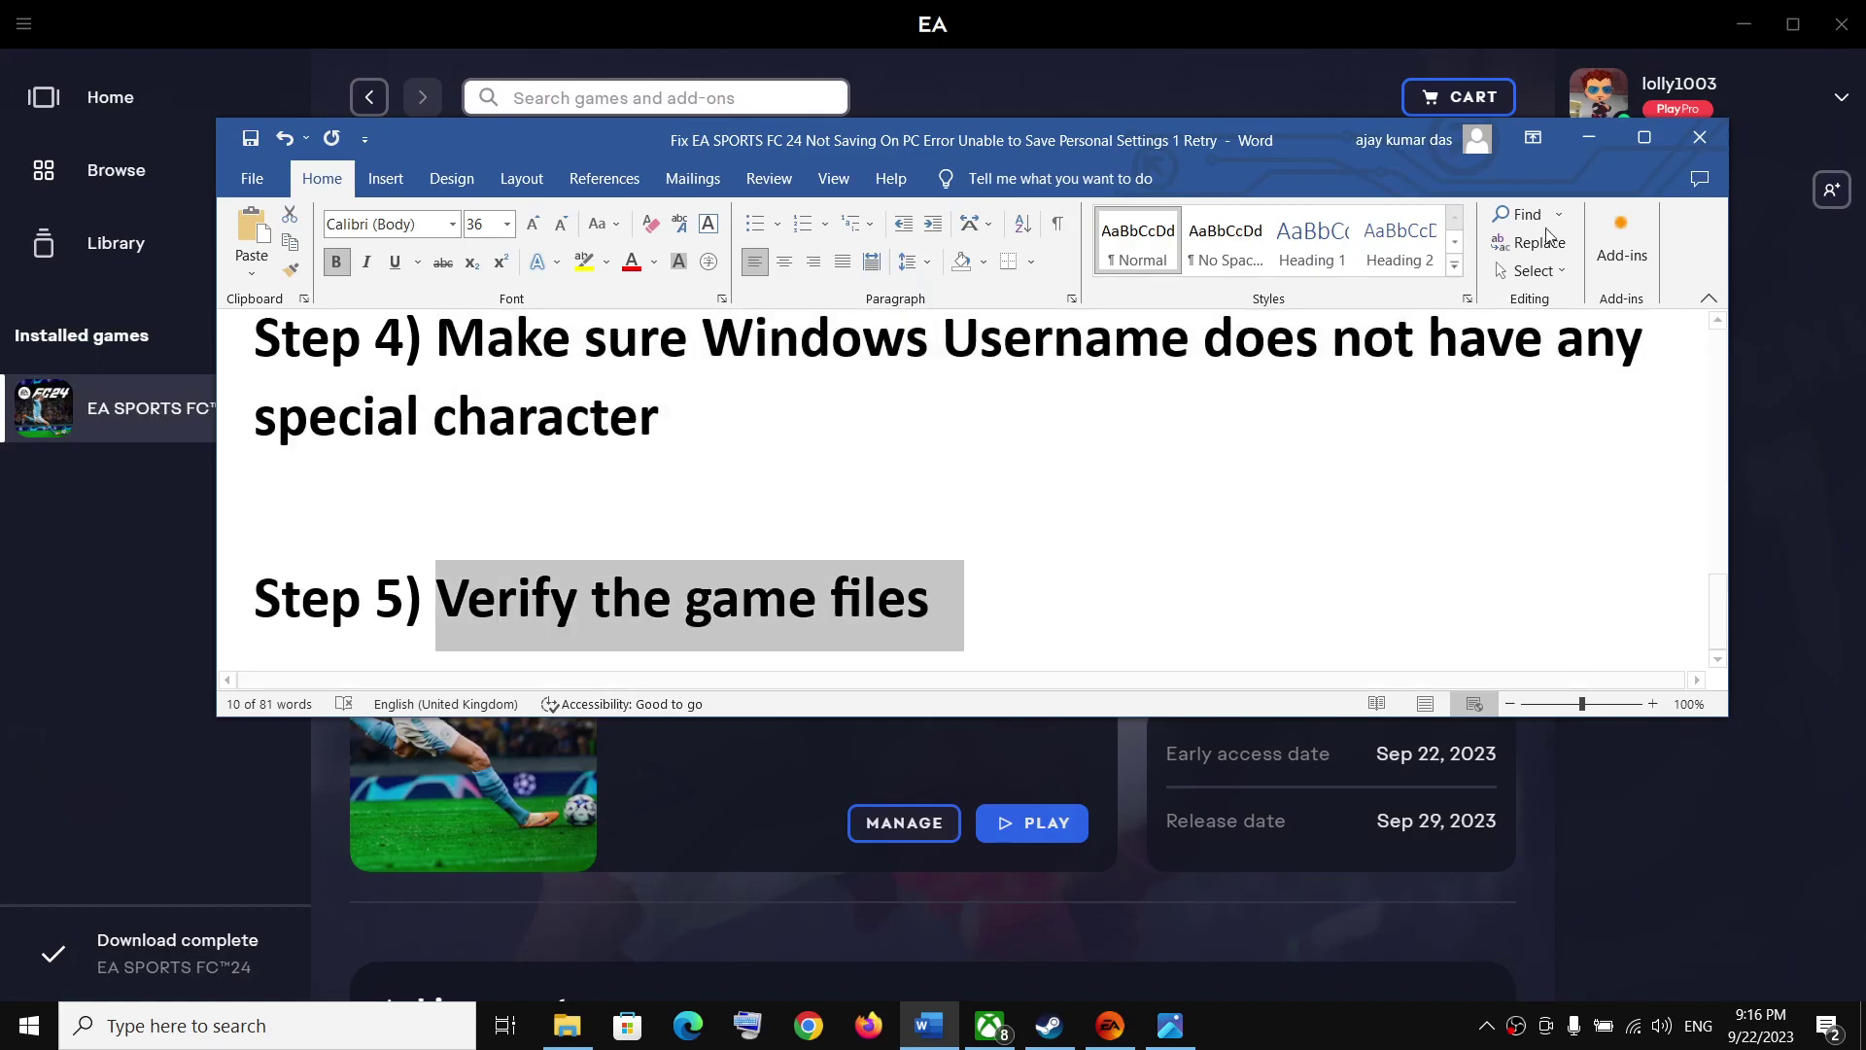
Minimize Word and check the EA app's management options for EA SPORTS FC 24, including Repair, without choosing any.
{"action": "left_click", "coordinate": [1589, 137]}
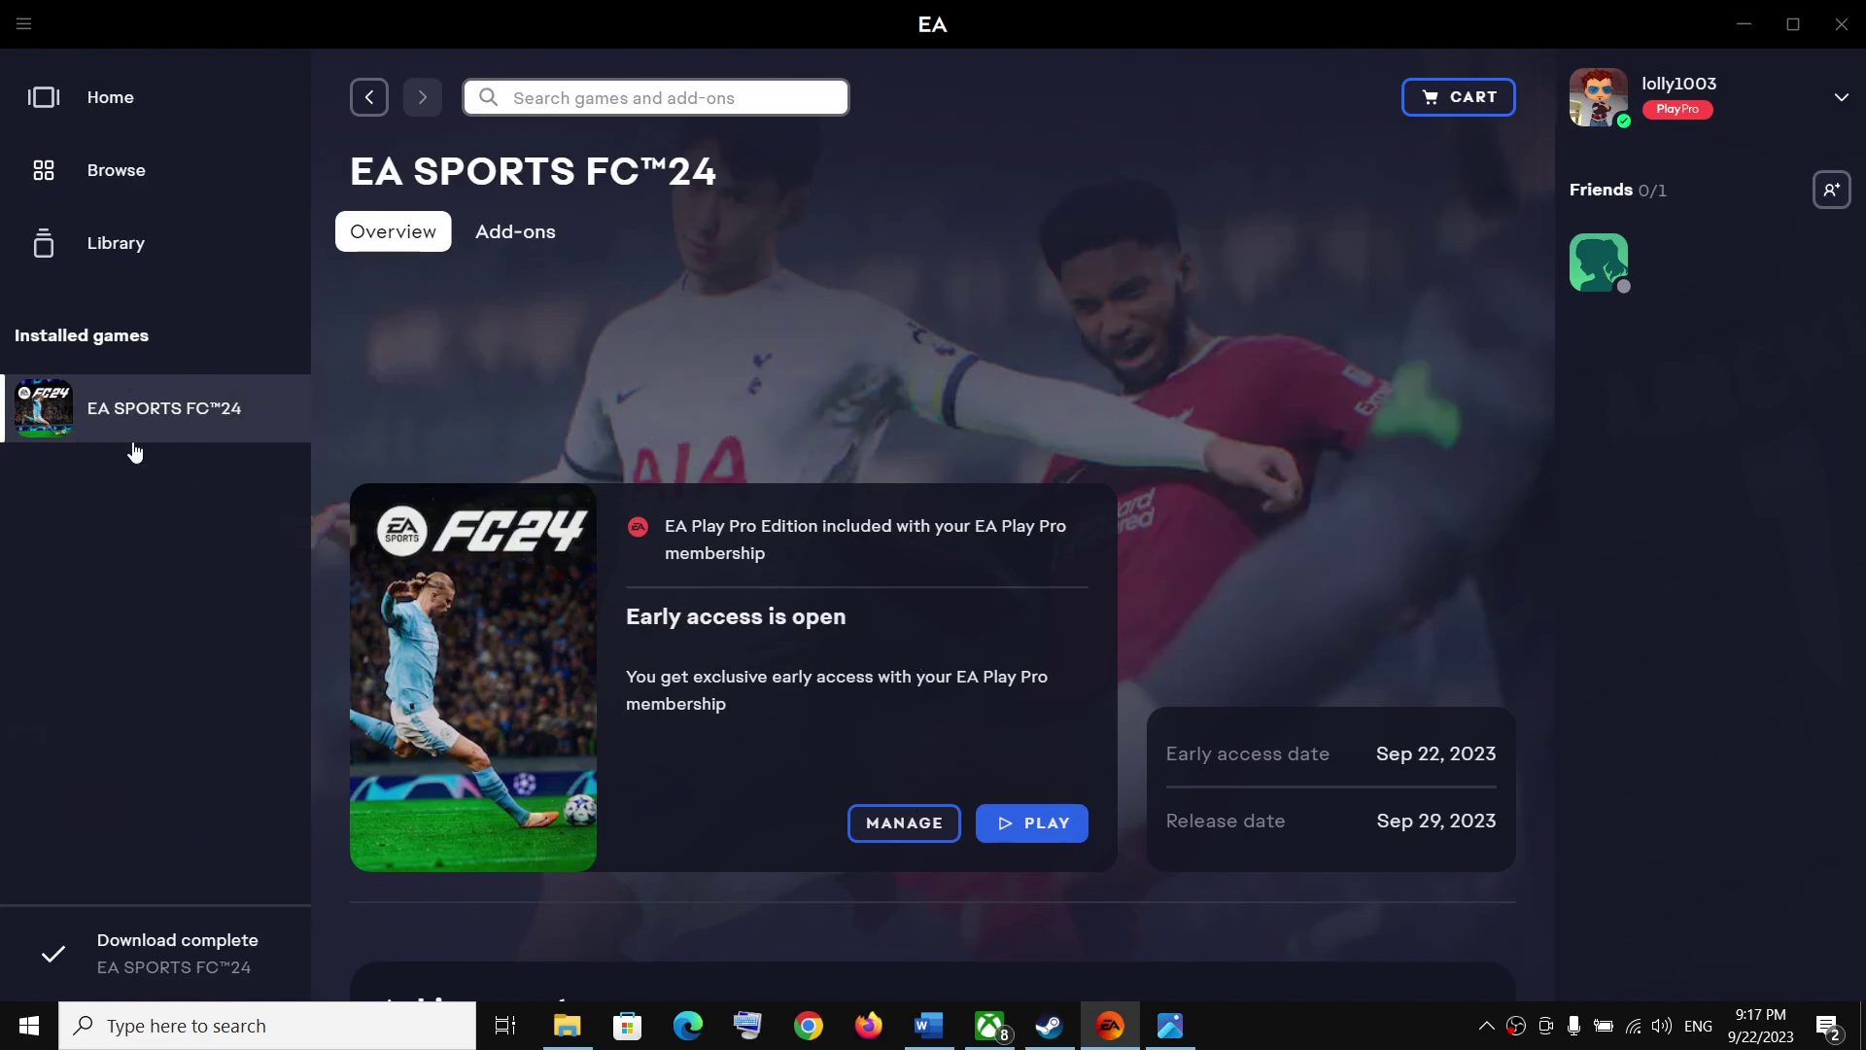
{"action": "left_click", "coordinate": [904, 822]}
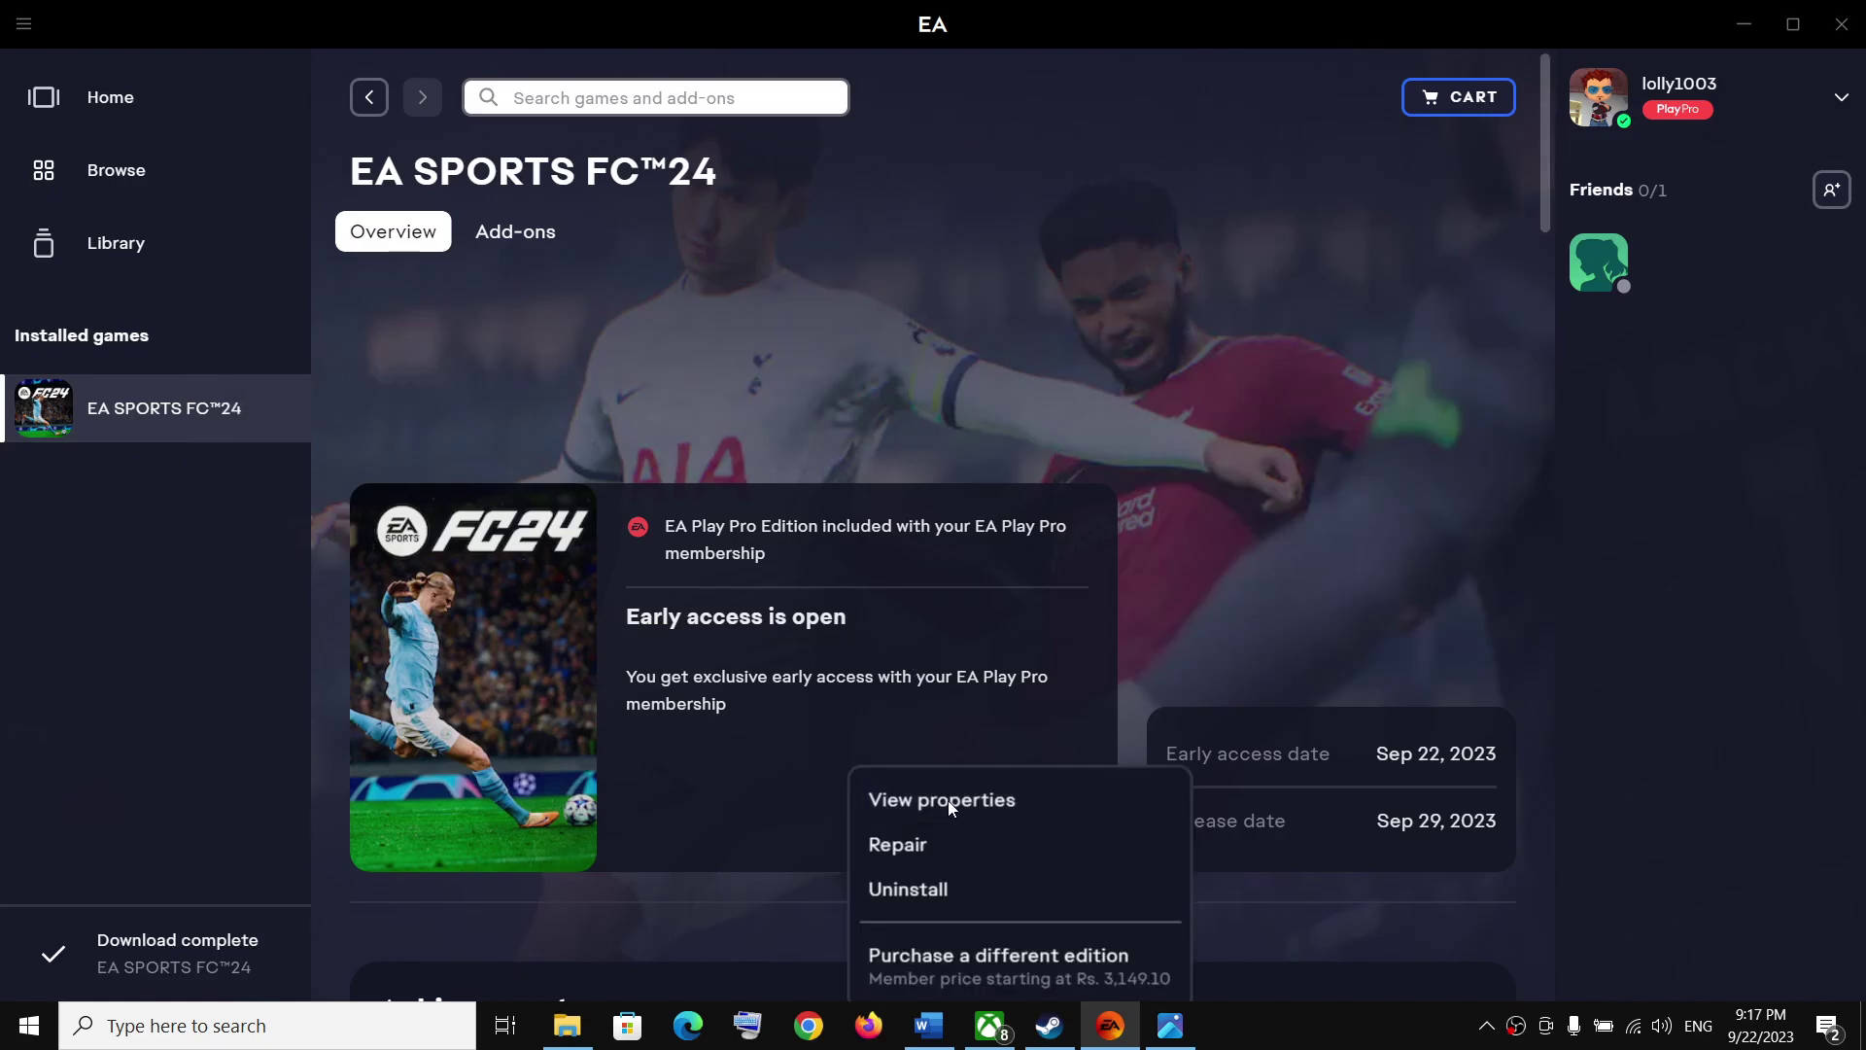
{"action": "left_click", "coordinate": [1222, 587]}
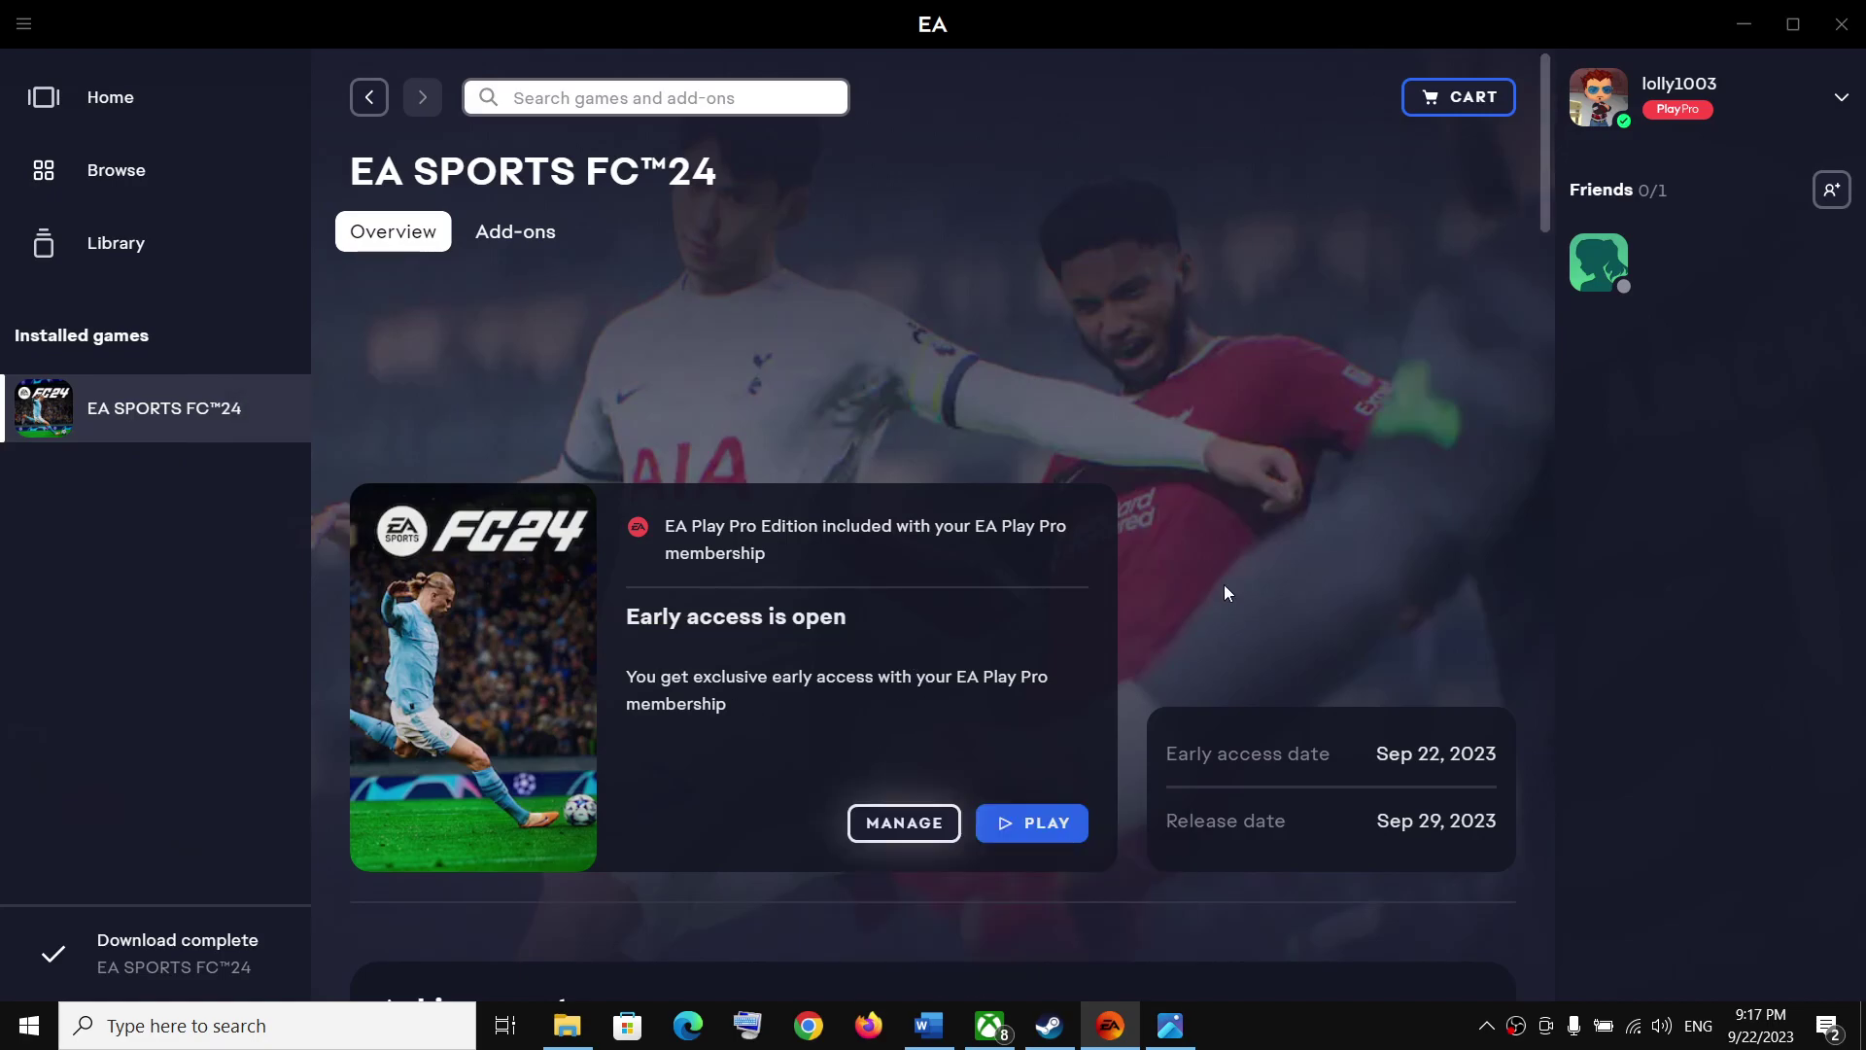
Switch to Steam and view the Installed Files properties of EA SPORTS FC 24, locating "Verify integrity of game files", and close them.
{"action": "left_click", "coordinate": [1050, 1025]}
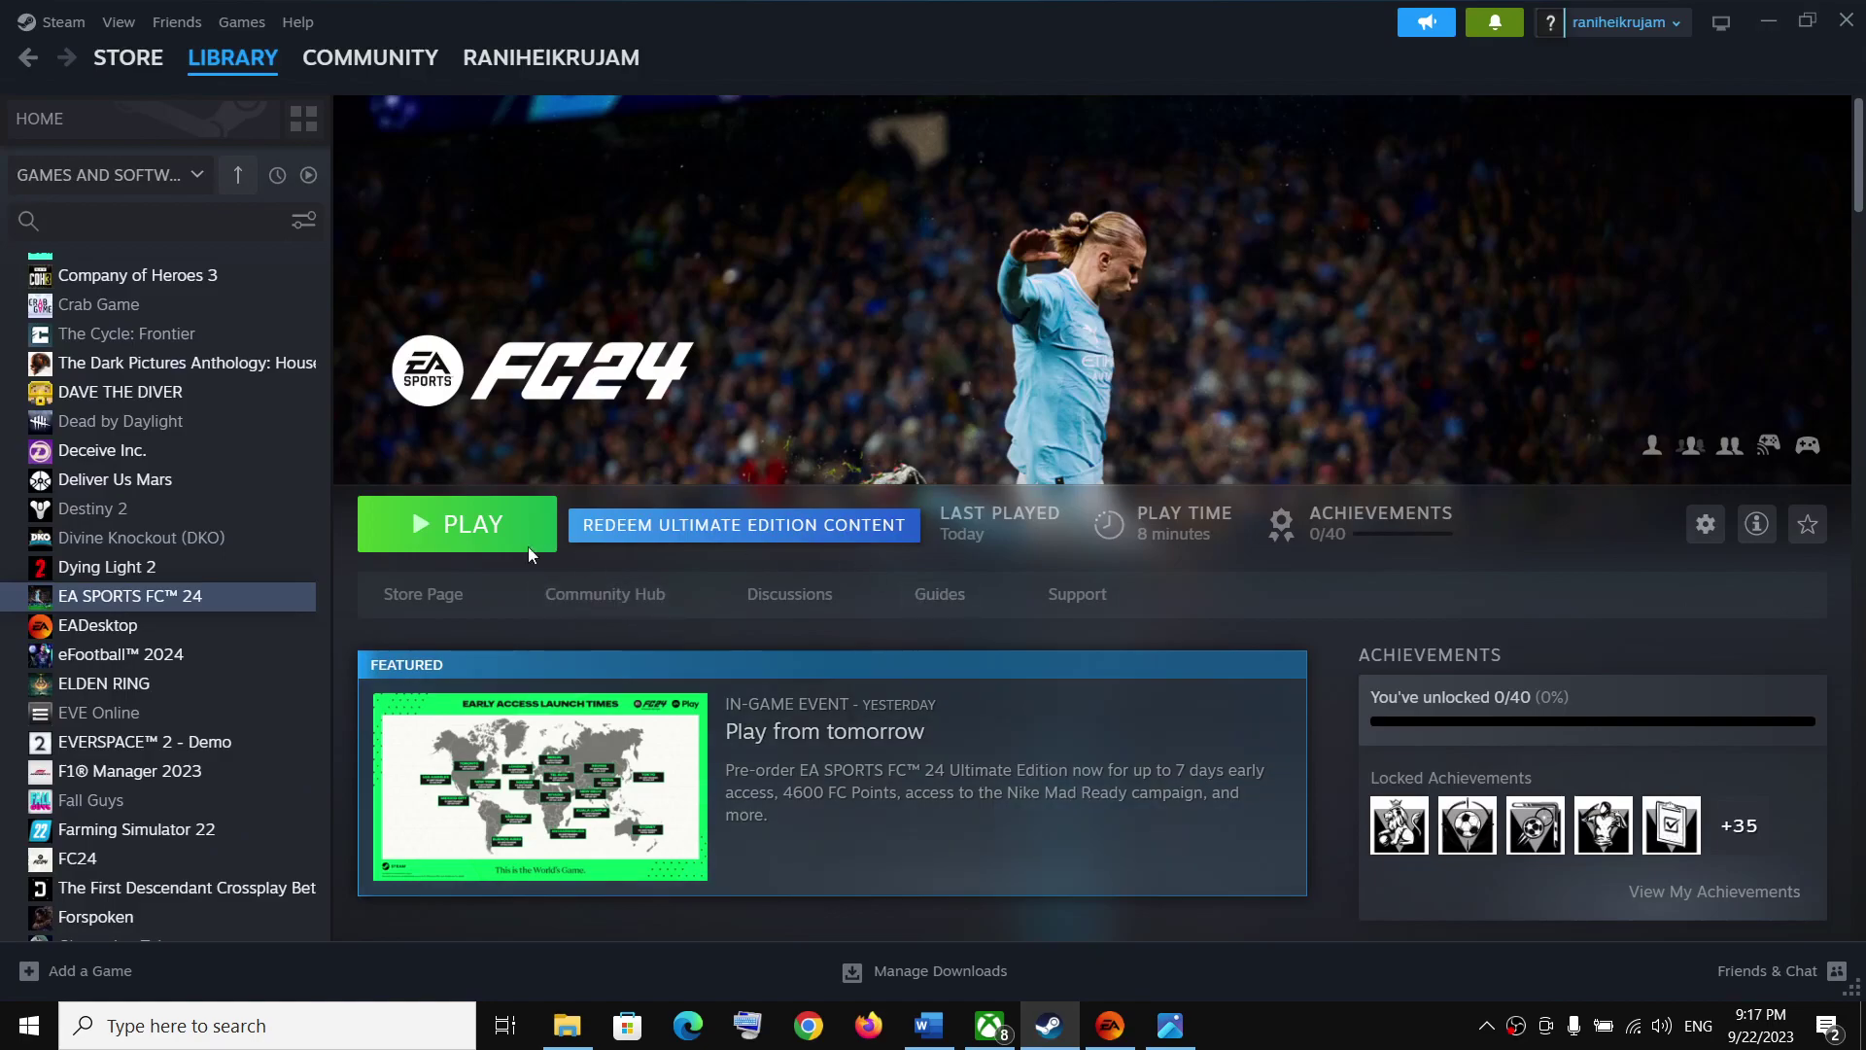
{"action": "right_click", "coordinate": [176, 605]}
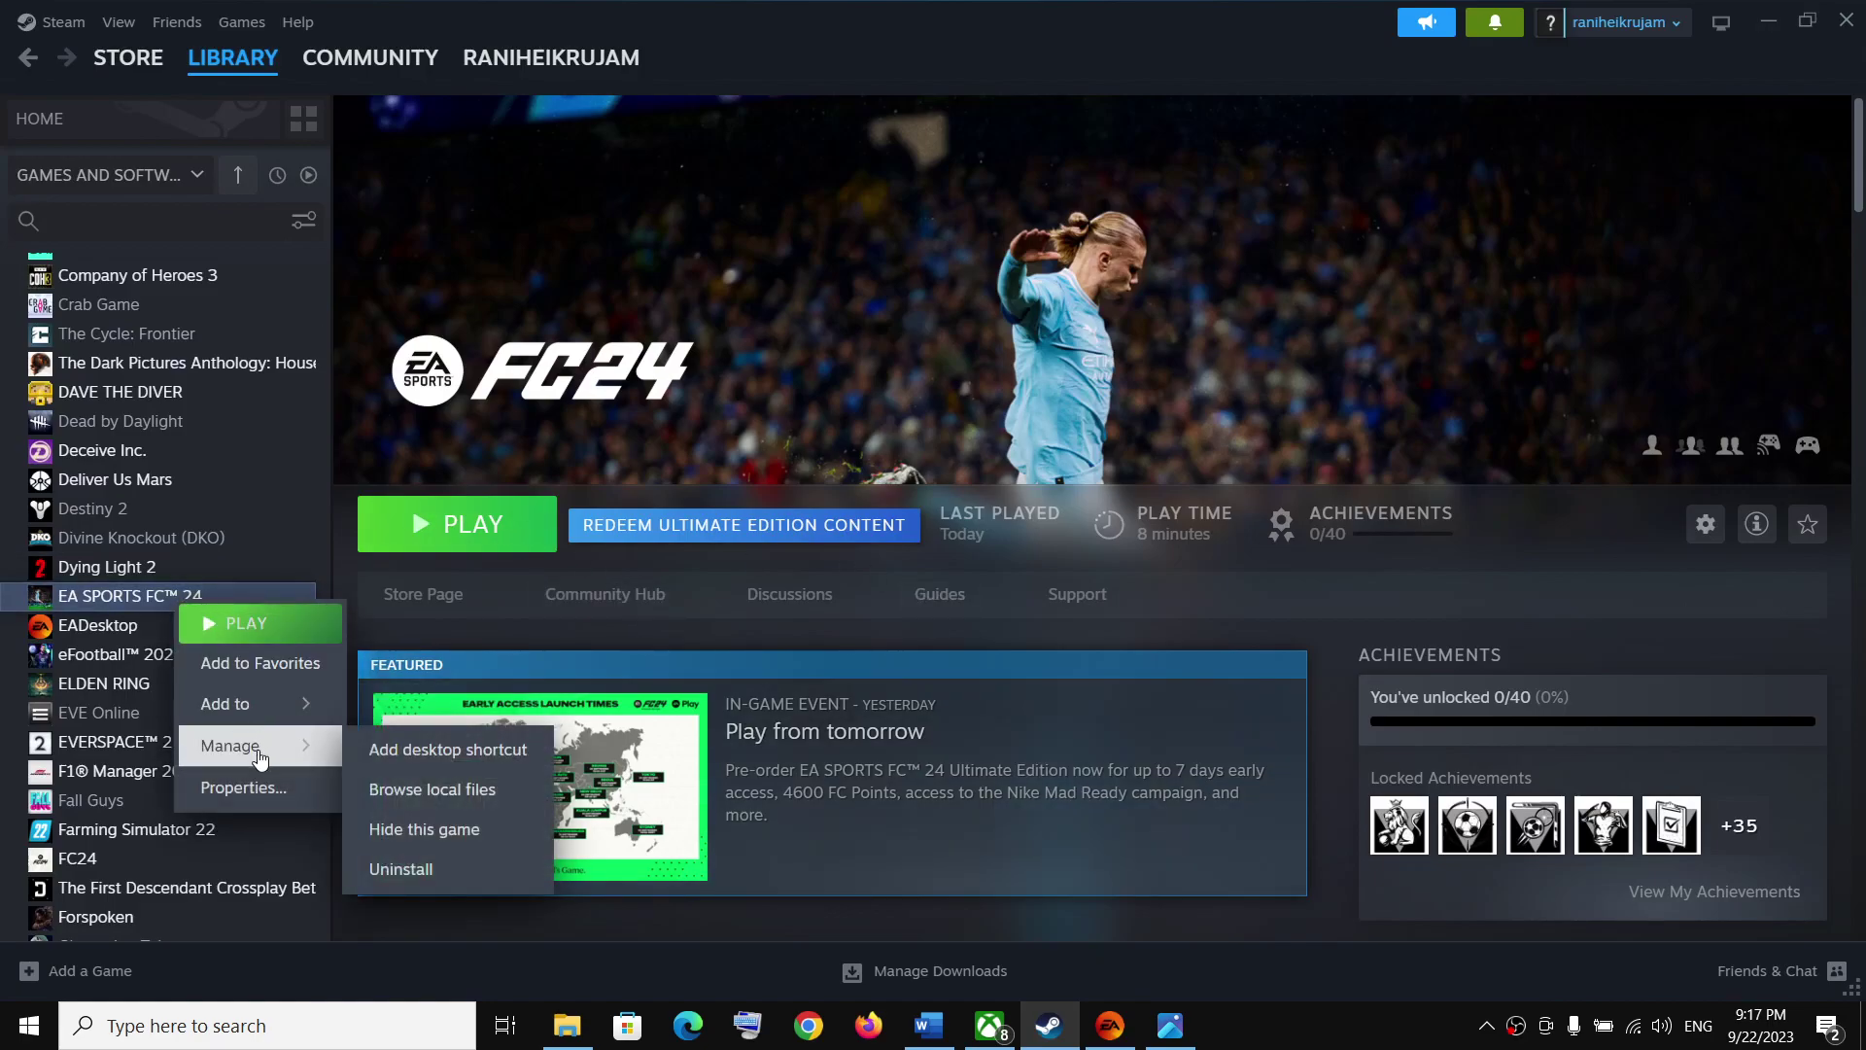
{"action": "left_click", "coordinate": [243, 787]}
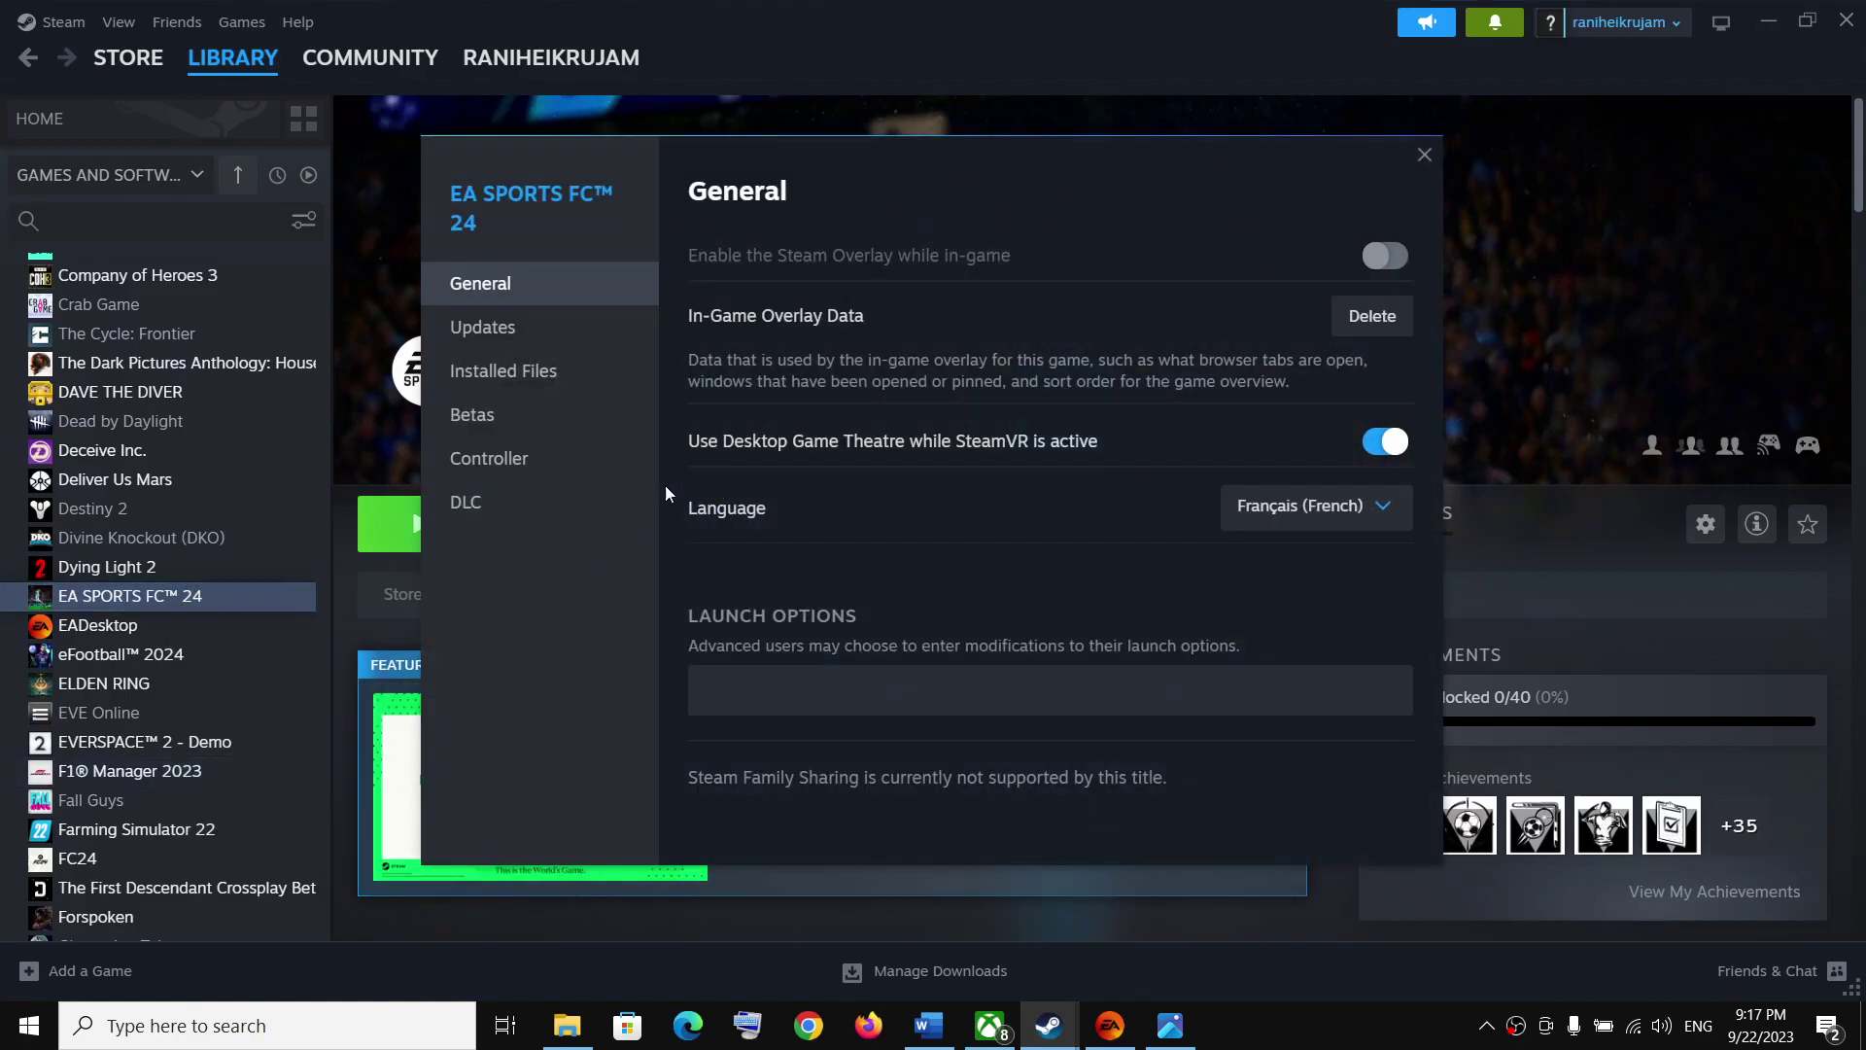
{"action": "left_click", "coordinate": [503, 370]}
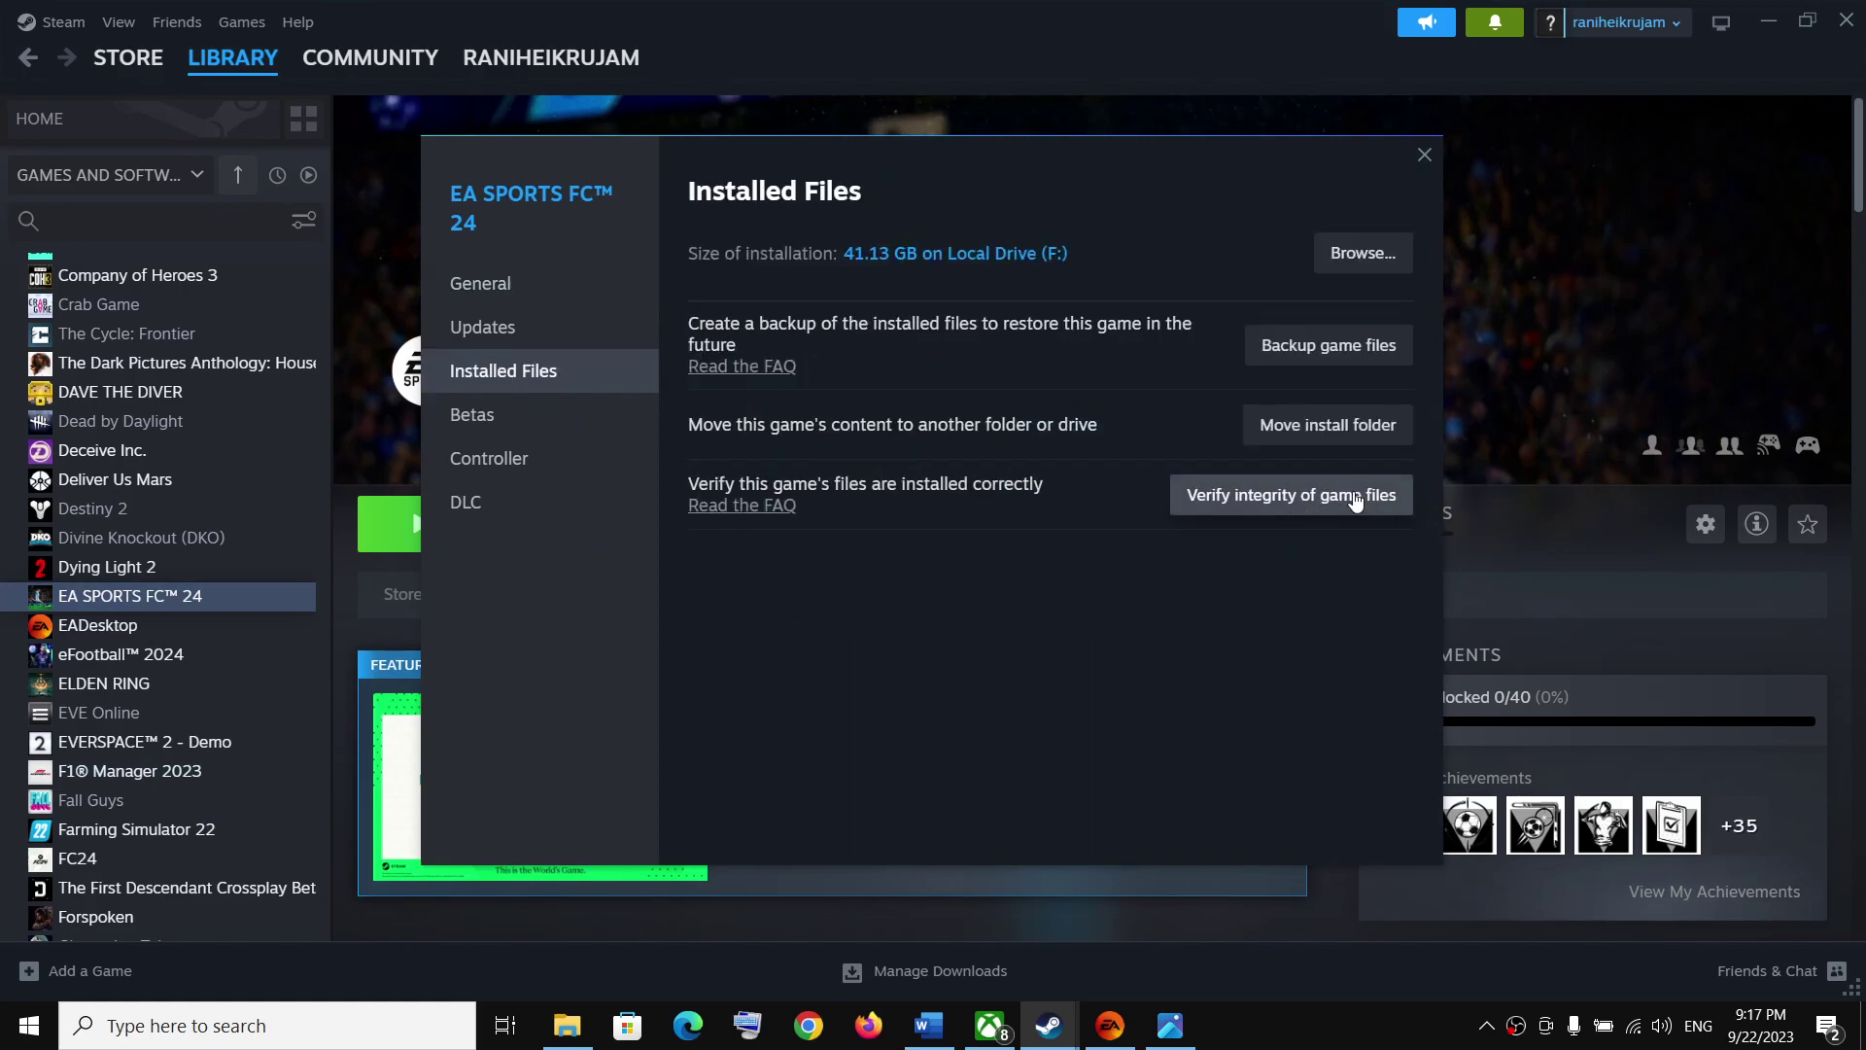
{"action": "left_click", "coordinate": [1422, 156]}
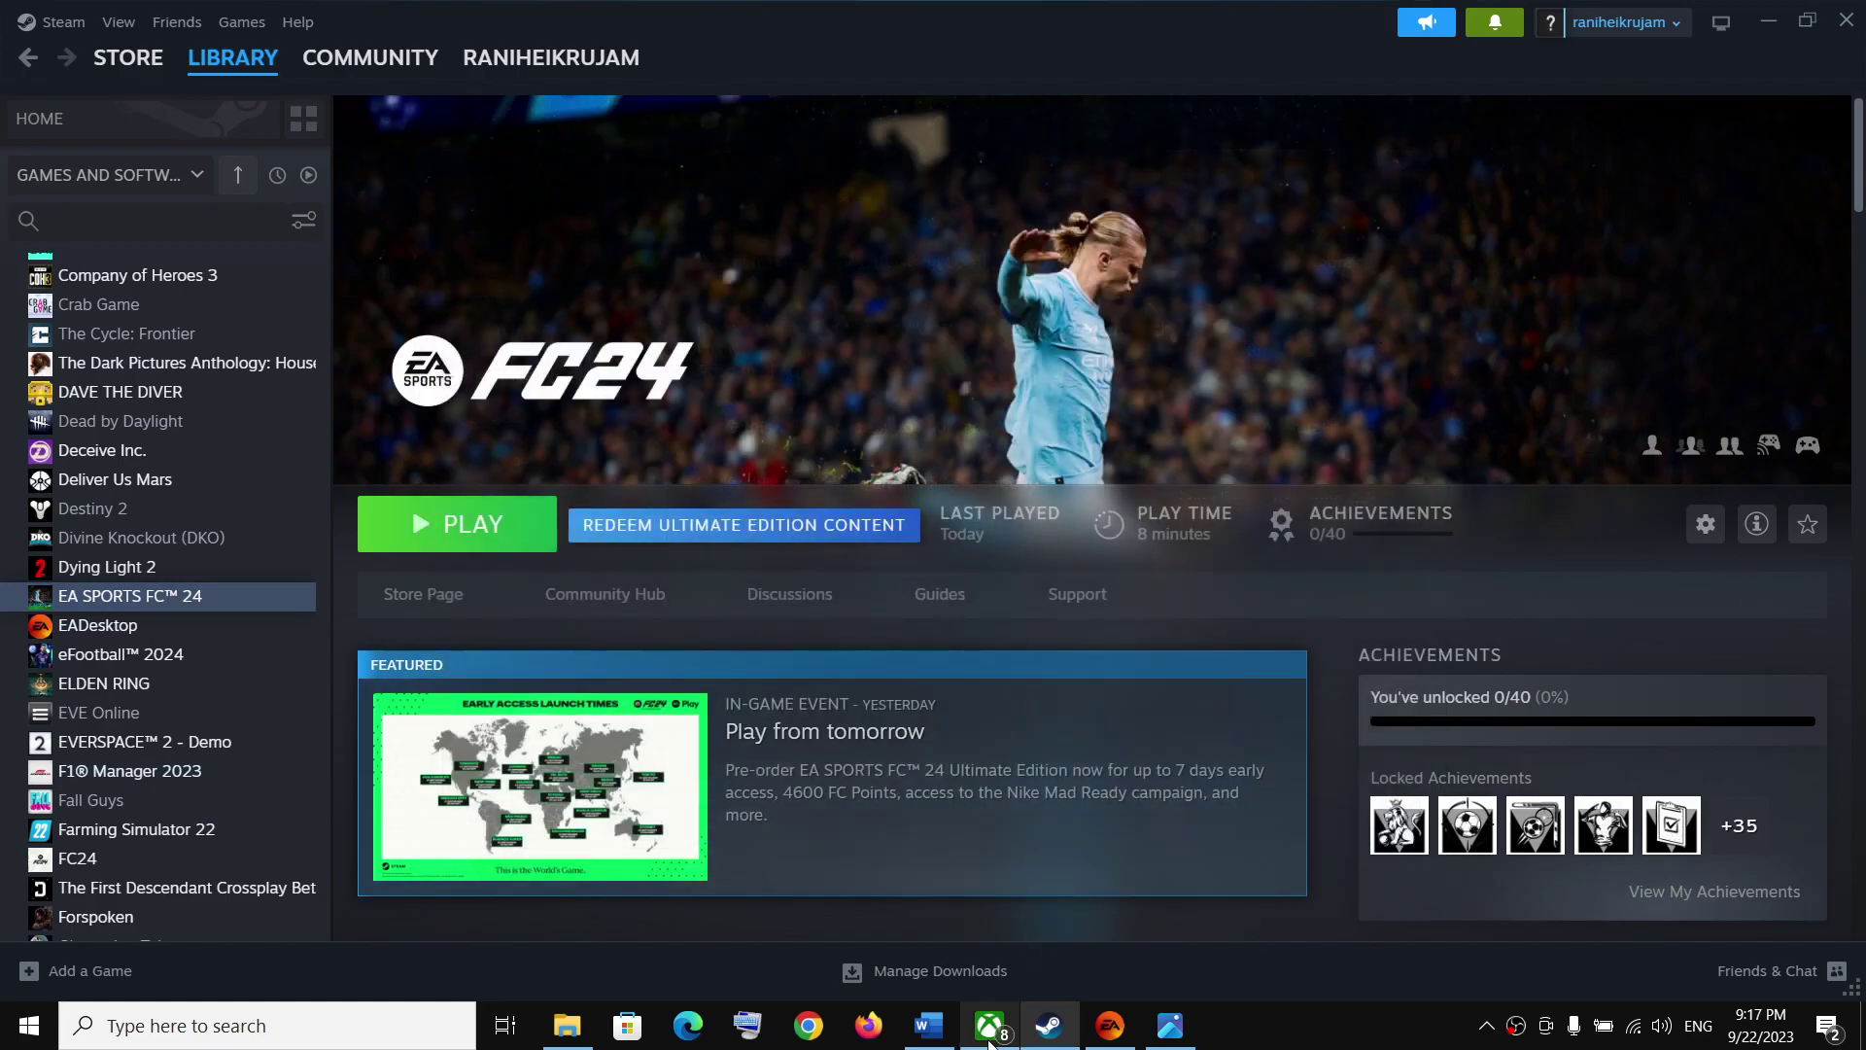
Switch to the Xbox app and view the details of EA SPORTS FC 24 from the recently played games.
{"action": "mouse_move", "coordinate": [990, 1042]}
{"action": "left_click", "coordinate": [998, 977]}
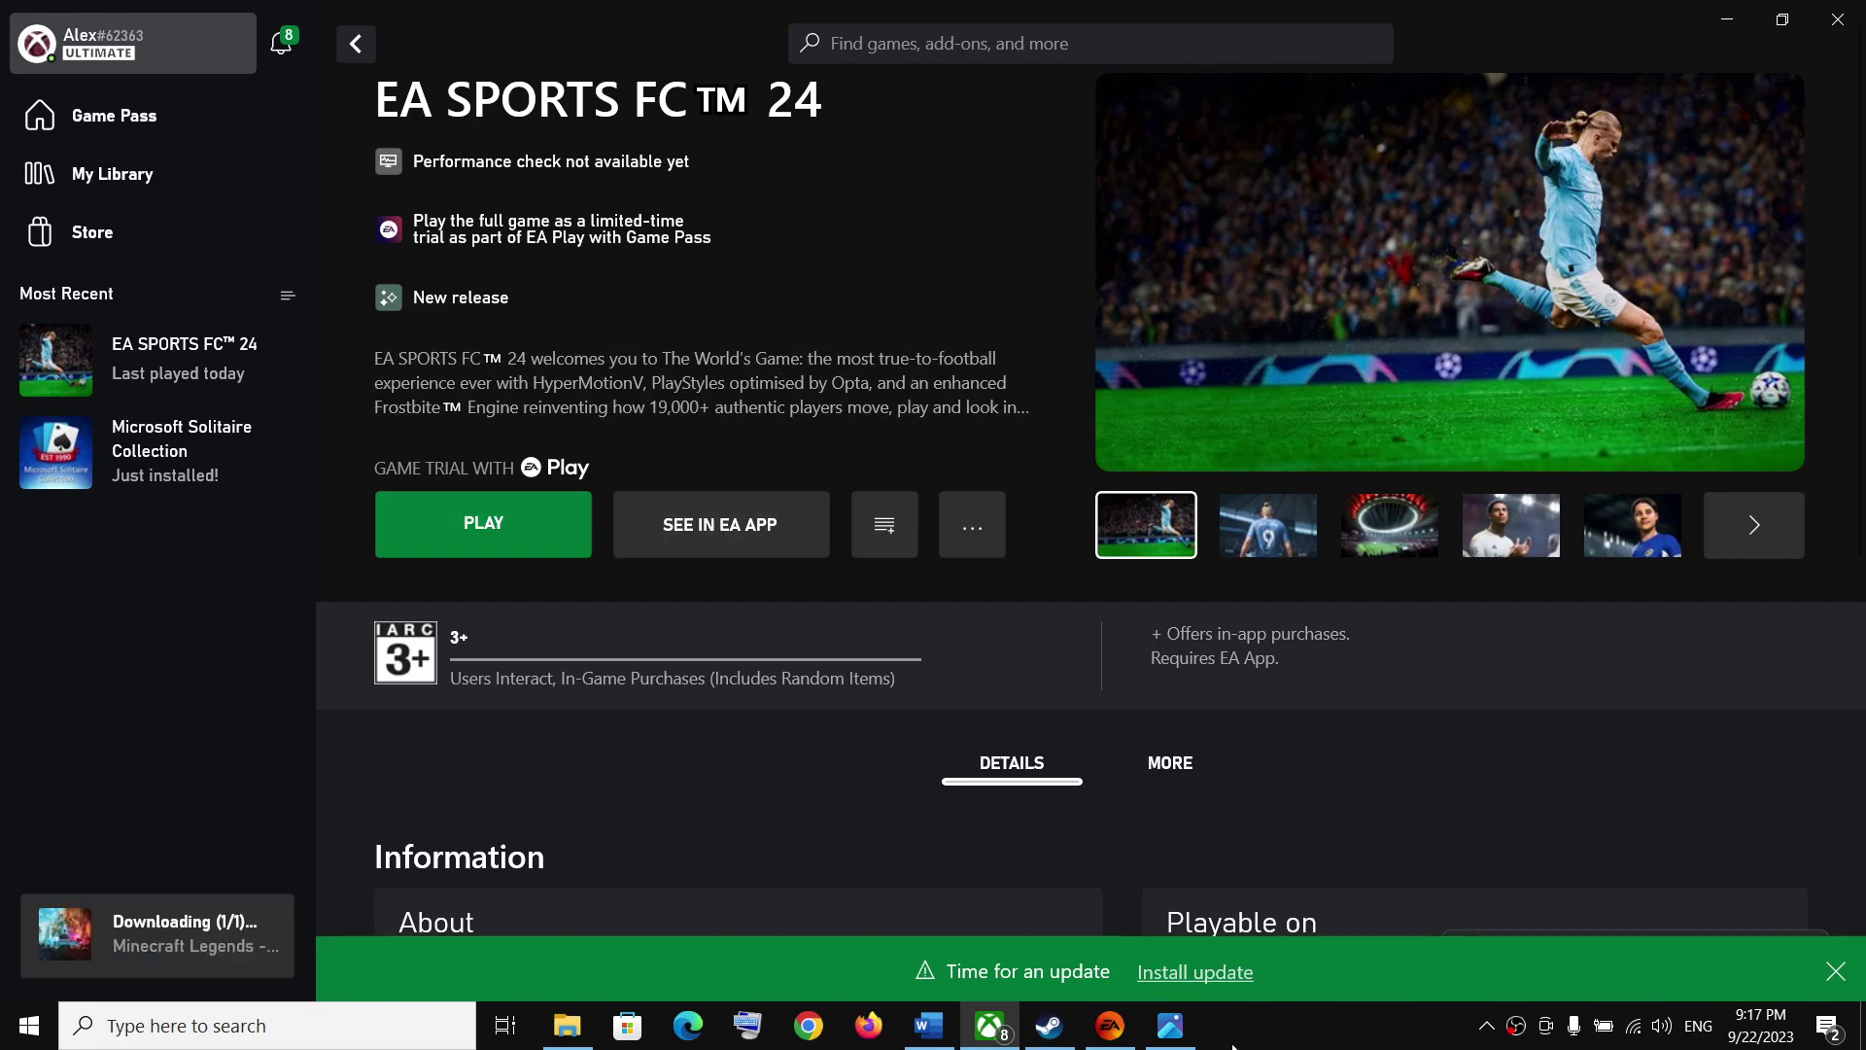
{"action": "left_click", "coordinate": [1110, 1028]}
{"action": "left_click", "coordinate": [1110, 1028]}
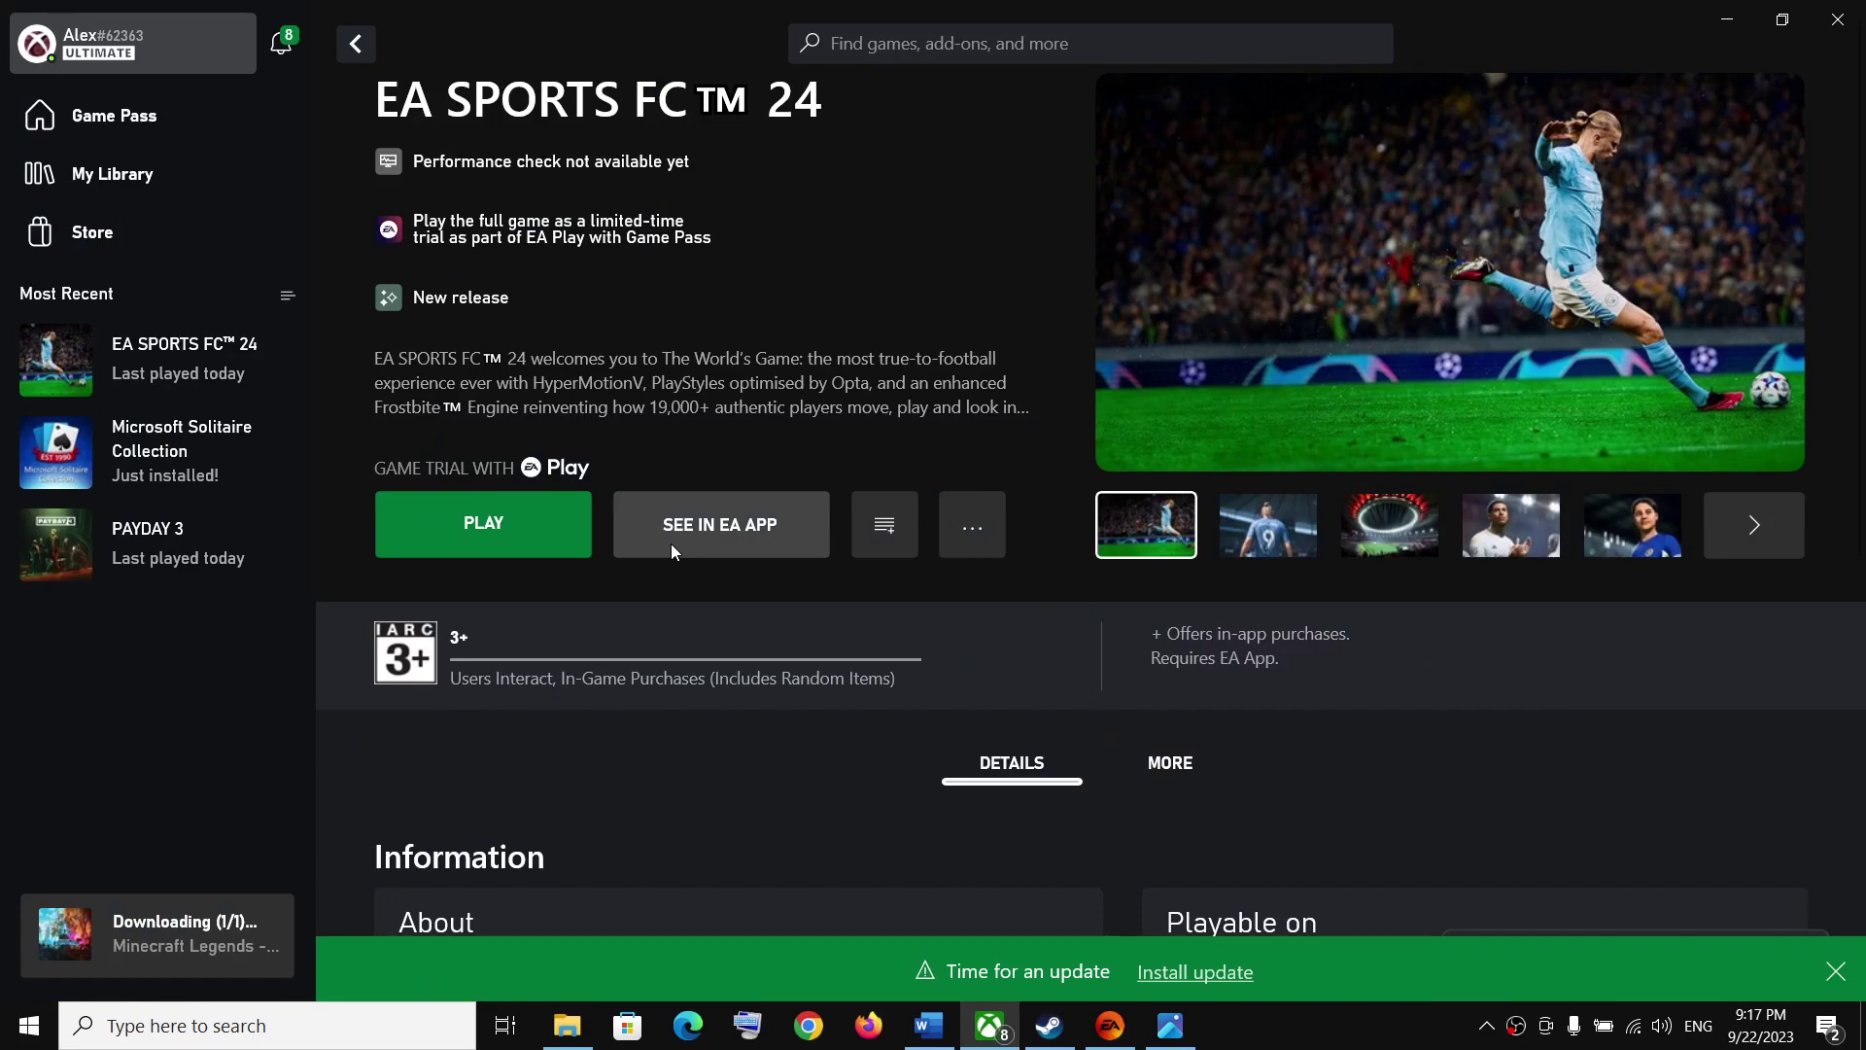
{"action": "right_click", "coordinate": [144, 361]}
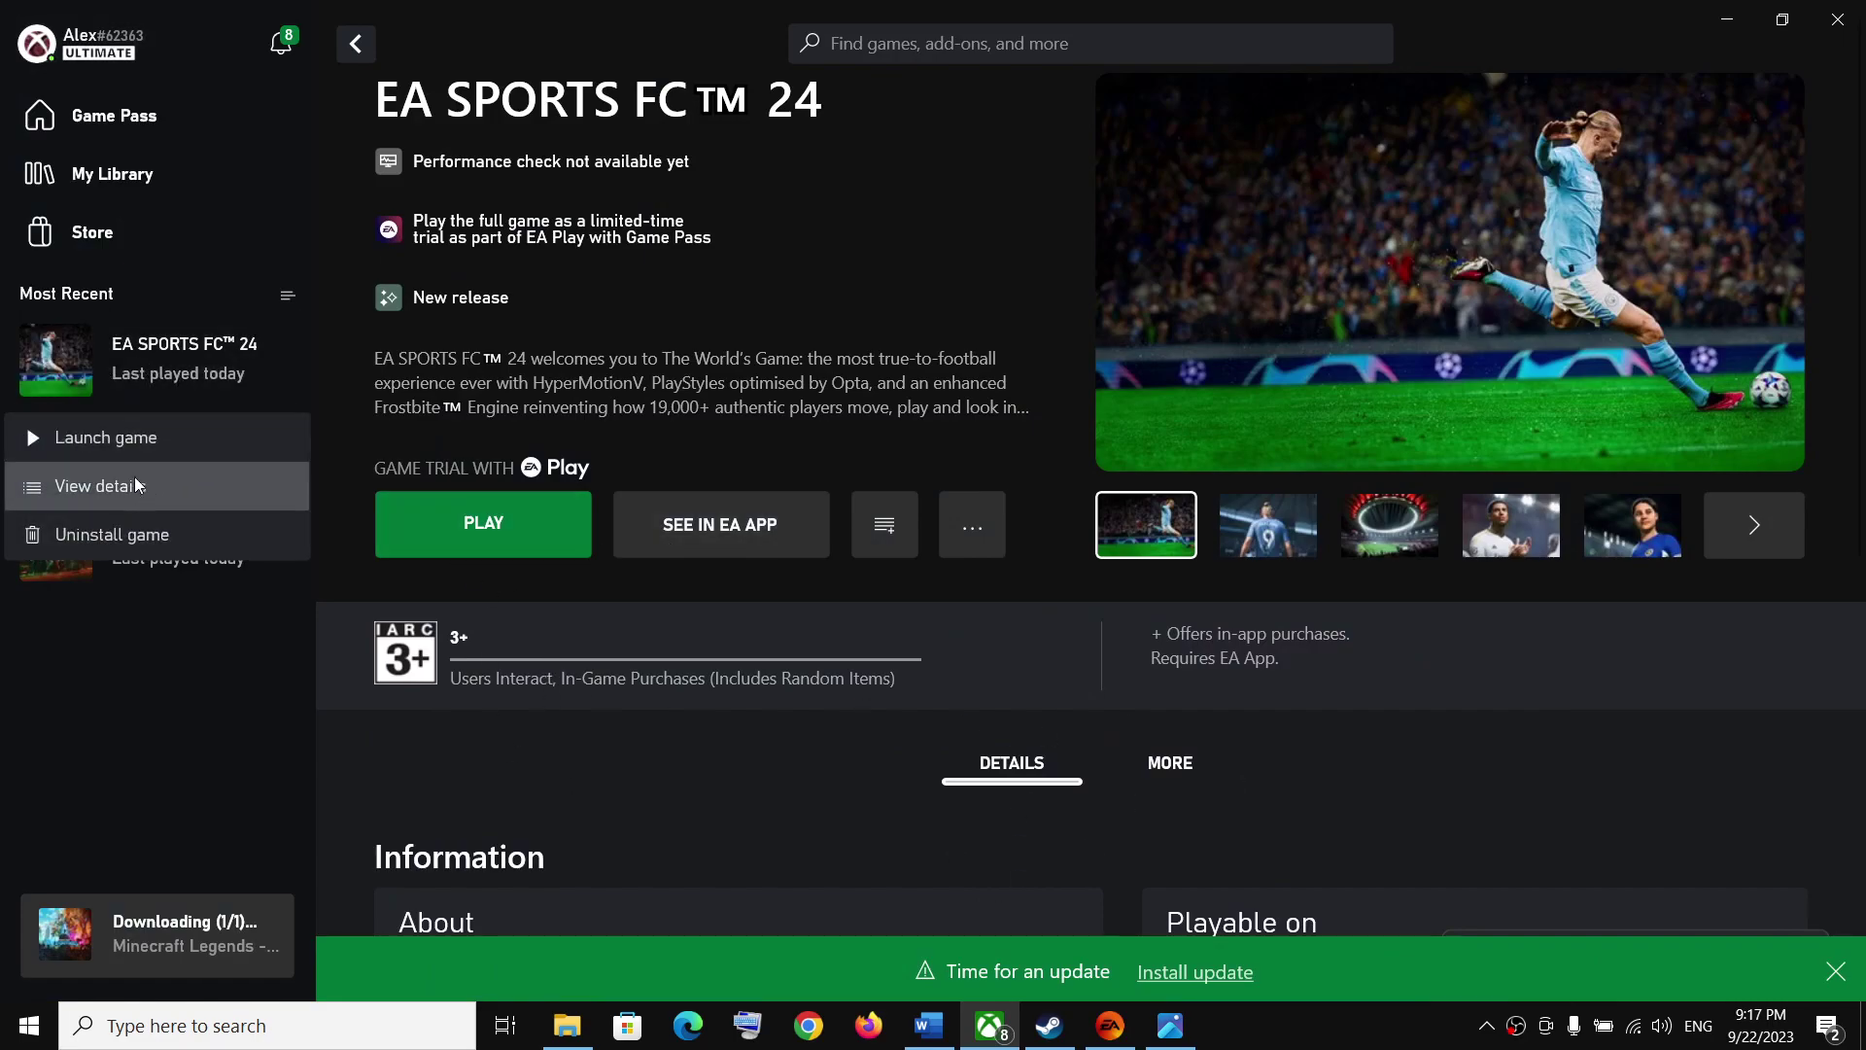
{"action": "left_click", "coordinate": [124, 487]}
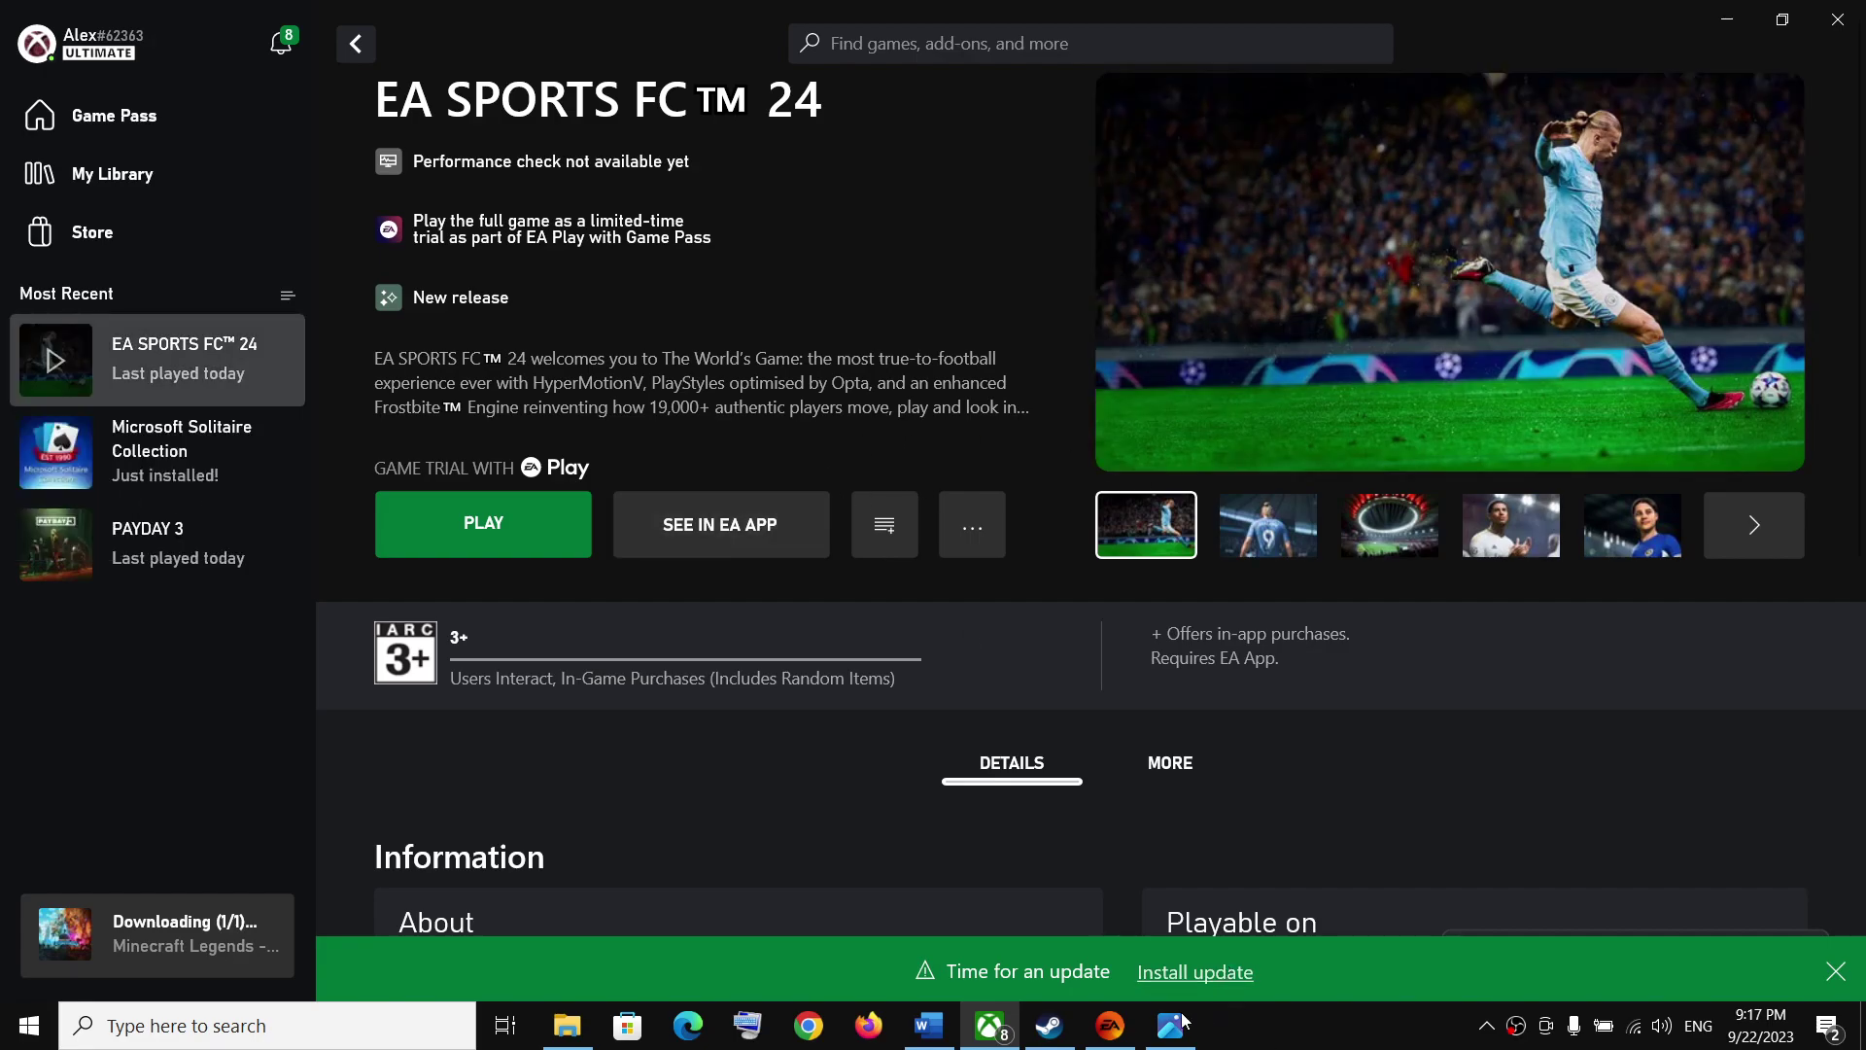
Switch back to the EA app and recheck the game's management options, leaving them without a selection.
{"action": "left_click", "coordinate": [1113, 1026]}
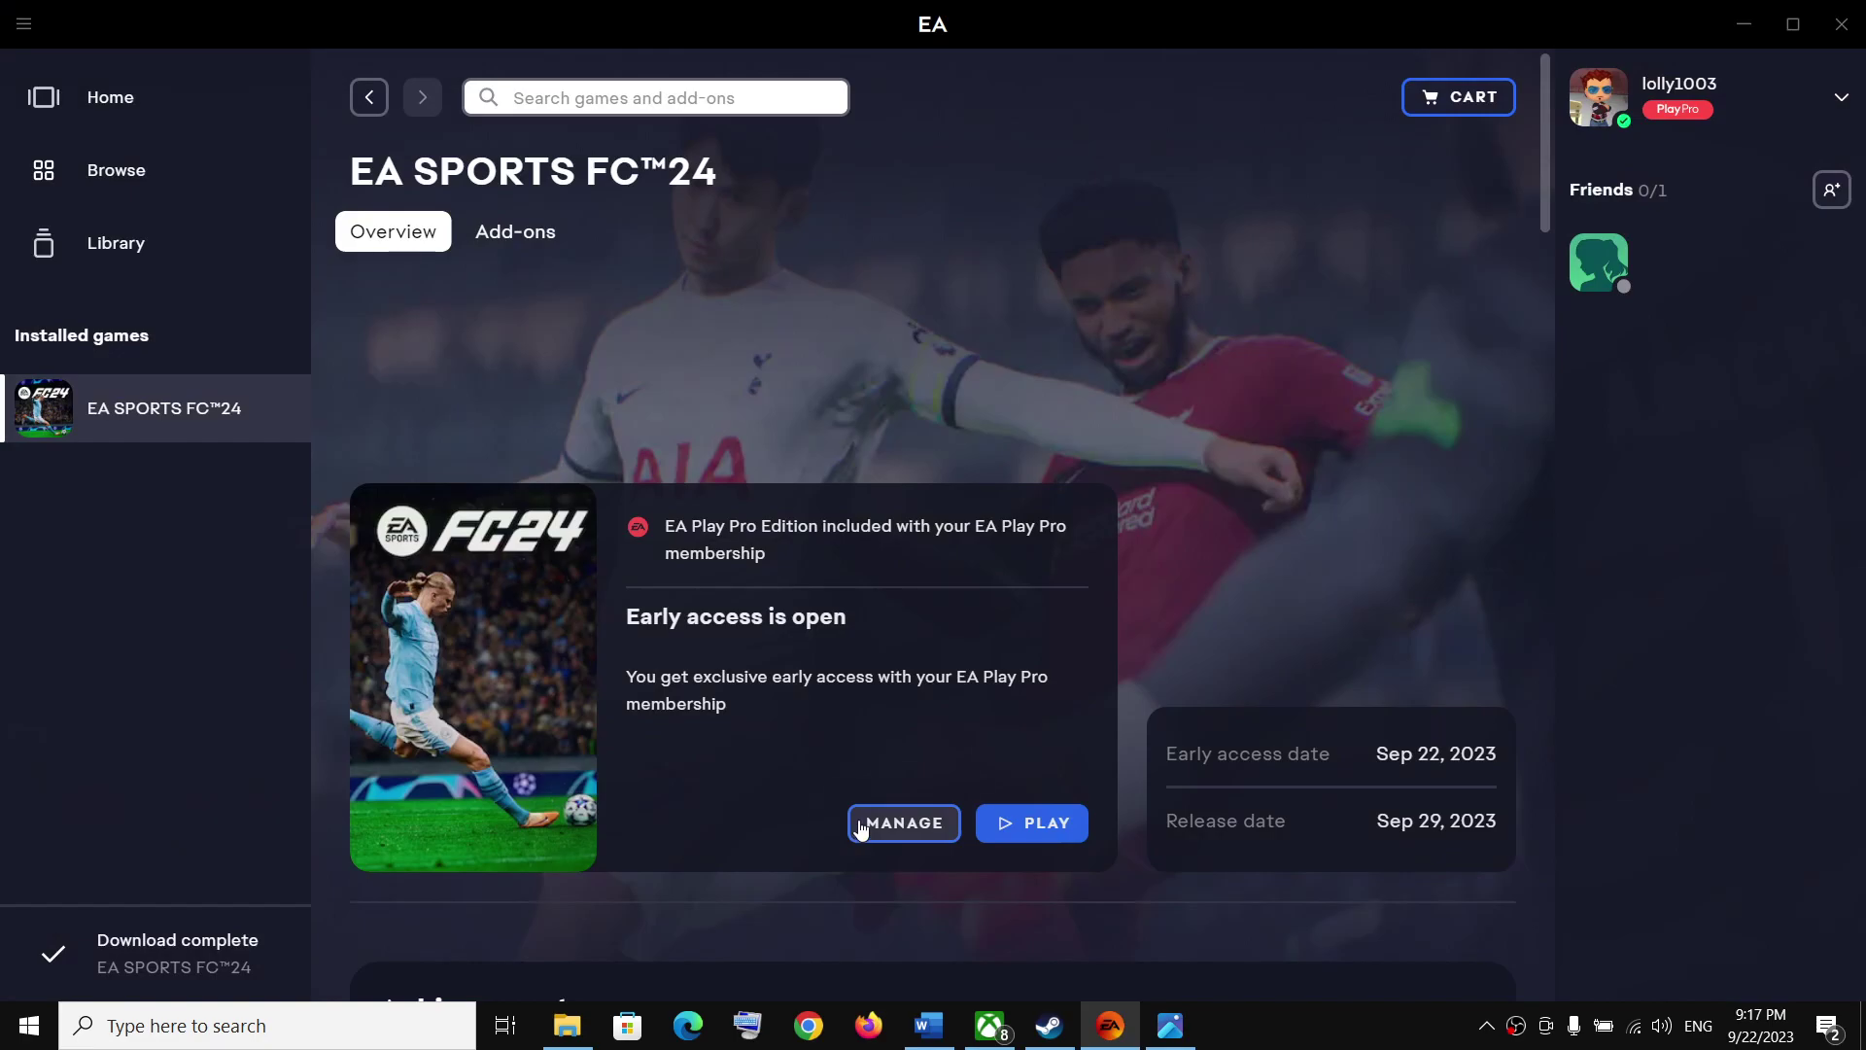
{"action": "left_click", "coordinate": [861, 826]}
{"action": "left_click", "coordinate": [1367, 251]}
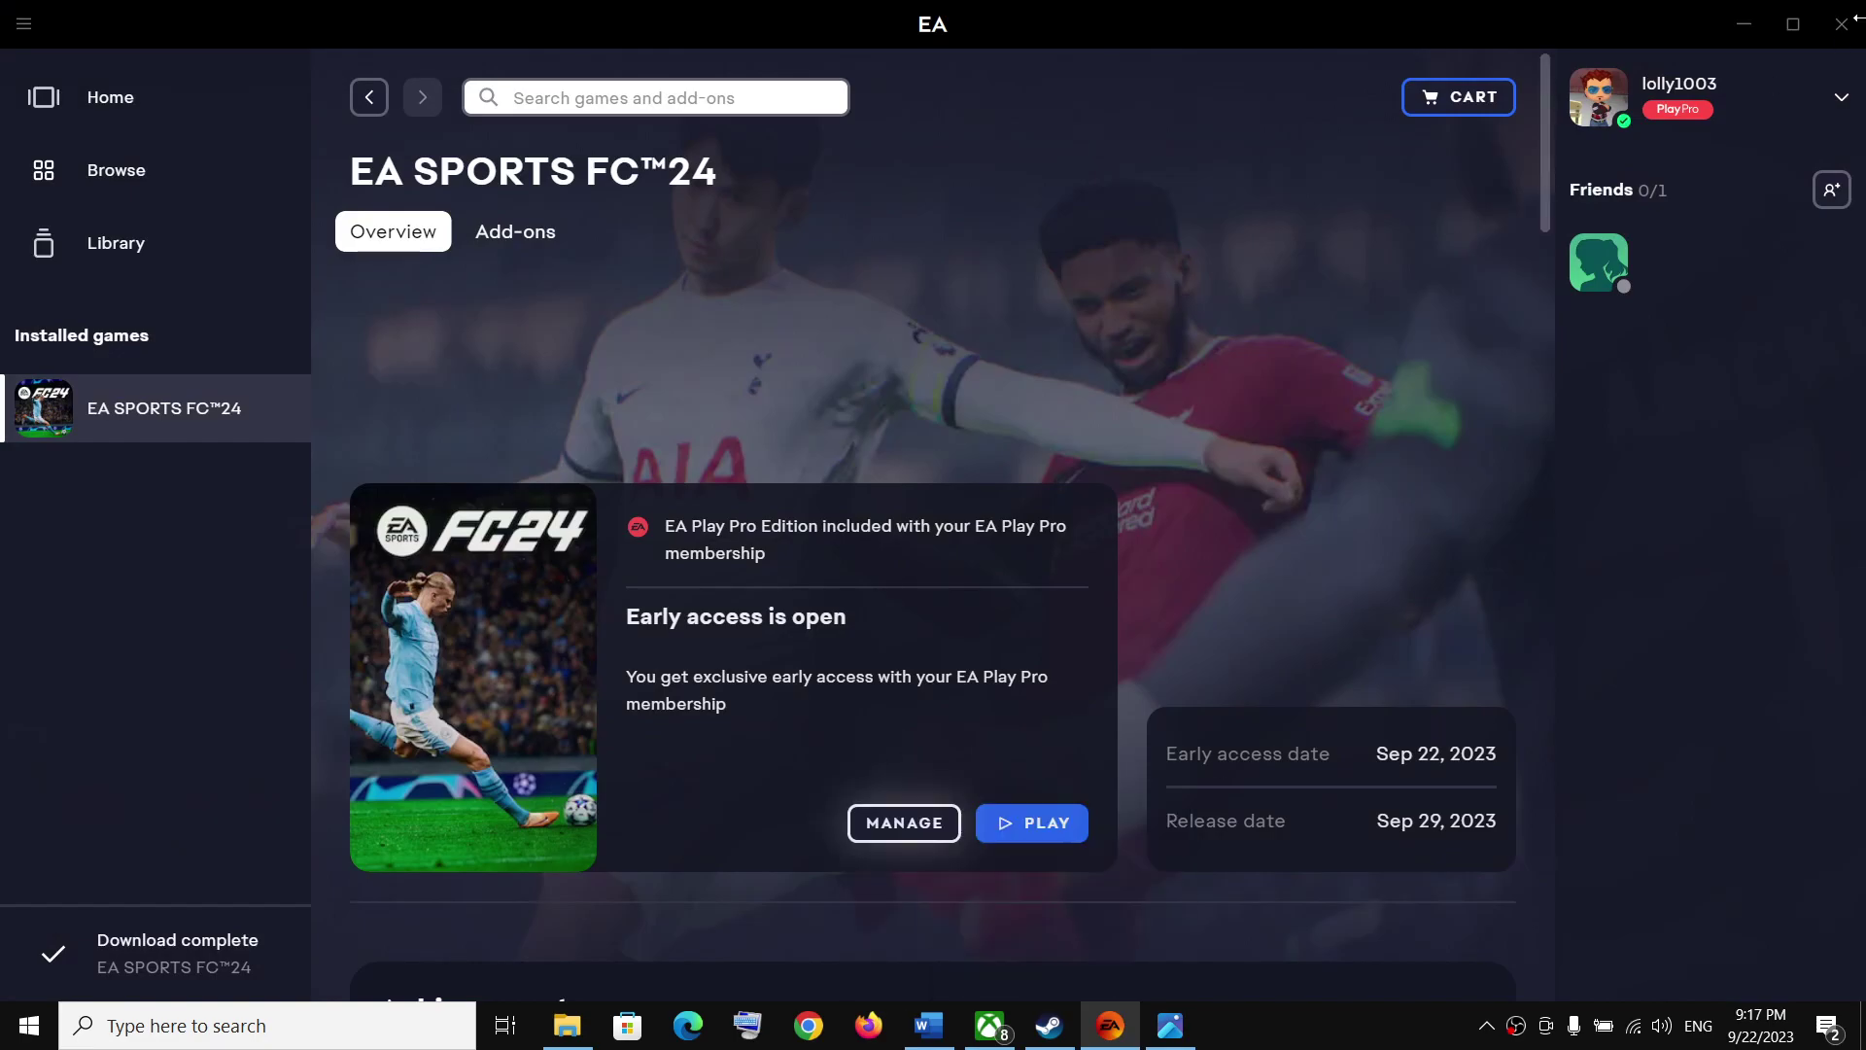
Minimize the EA app to return to the Xbox app and start installing its pending update.
{"action": "left_click", "coordinate": [1749, 27]}
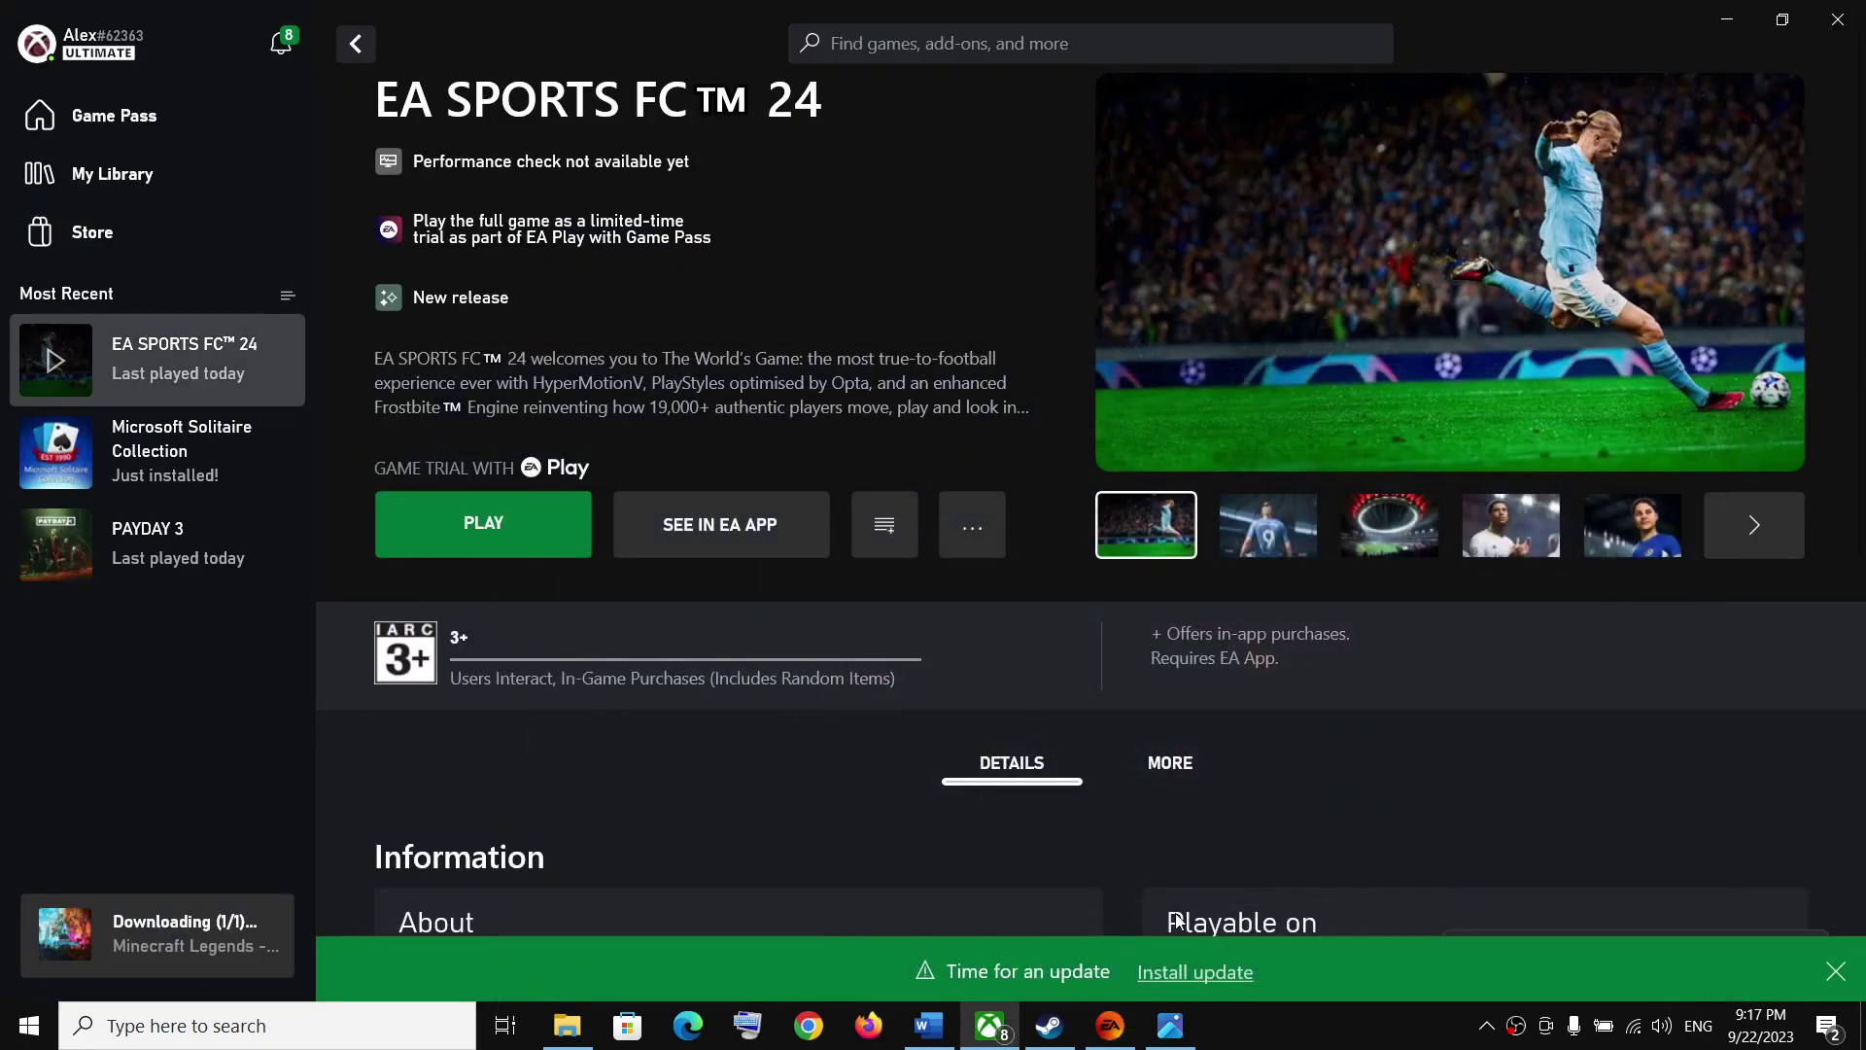
{"action": "left_click", "coordinate": [1196, 978]}
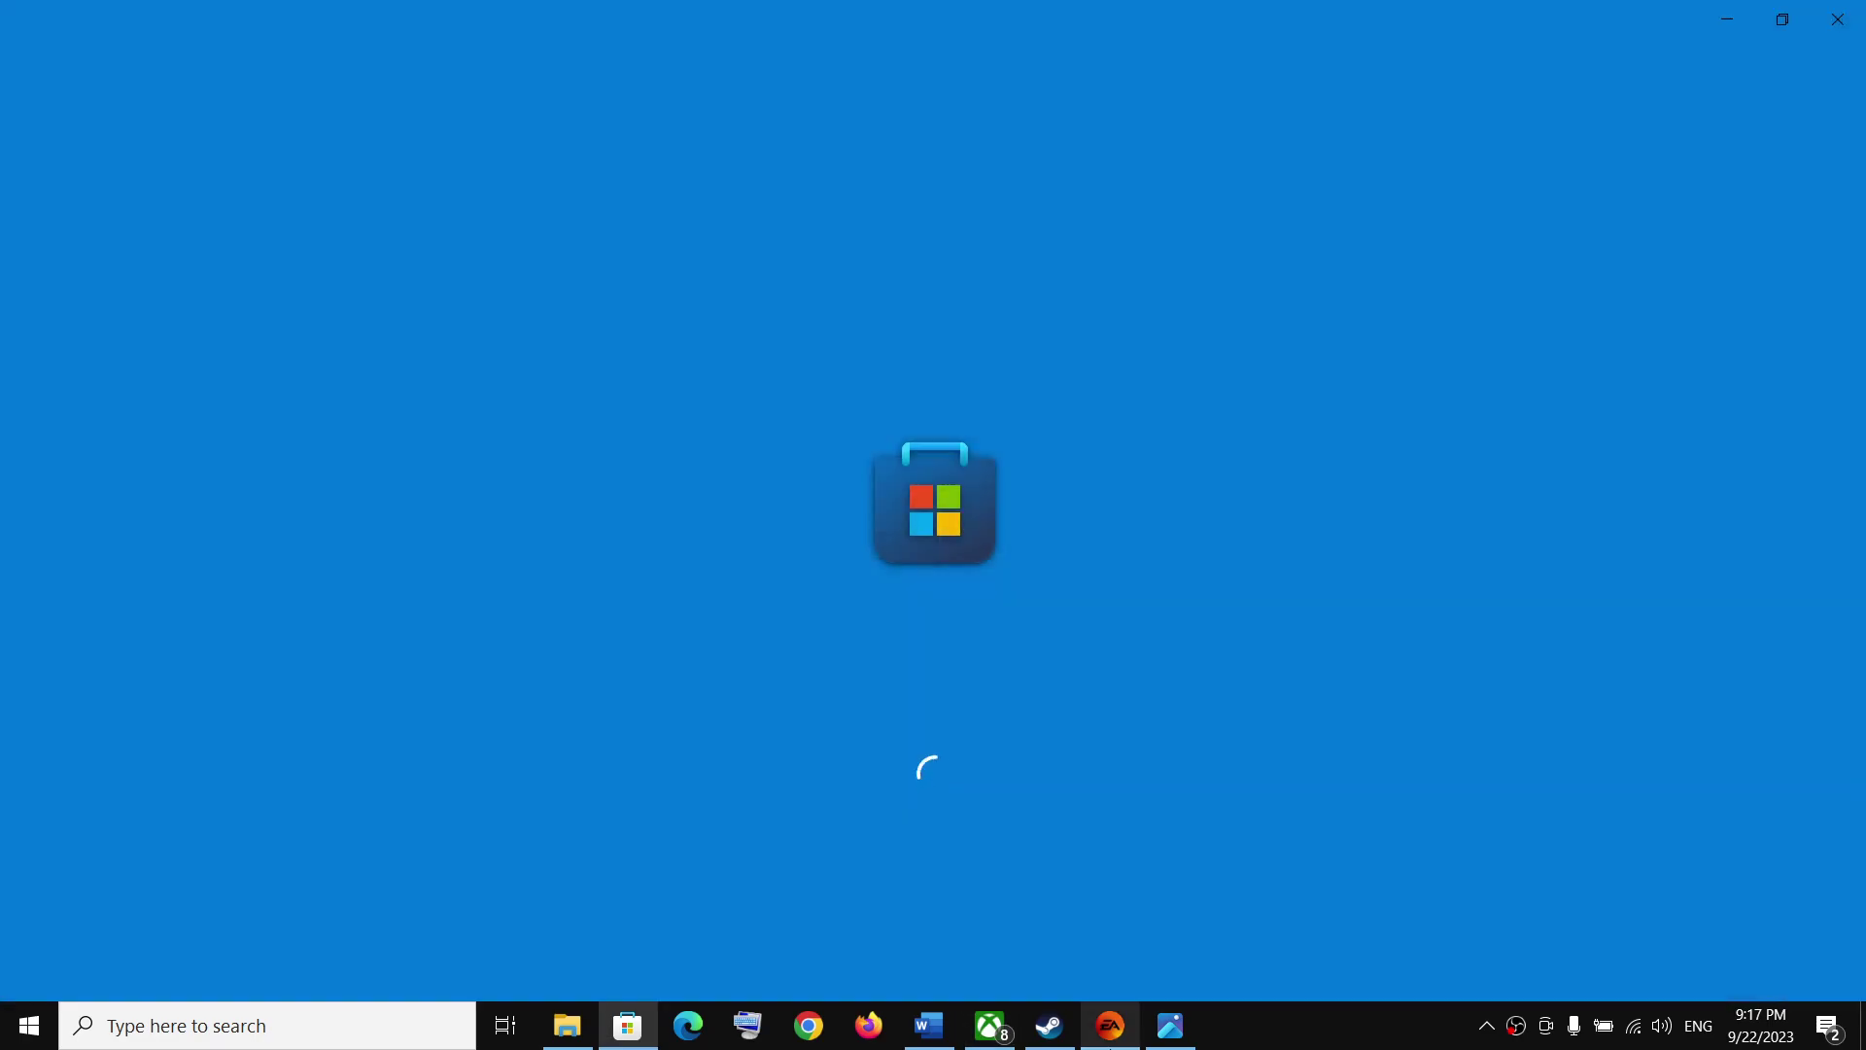